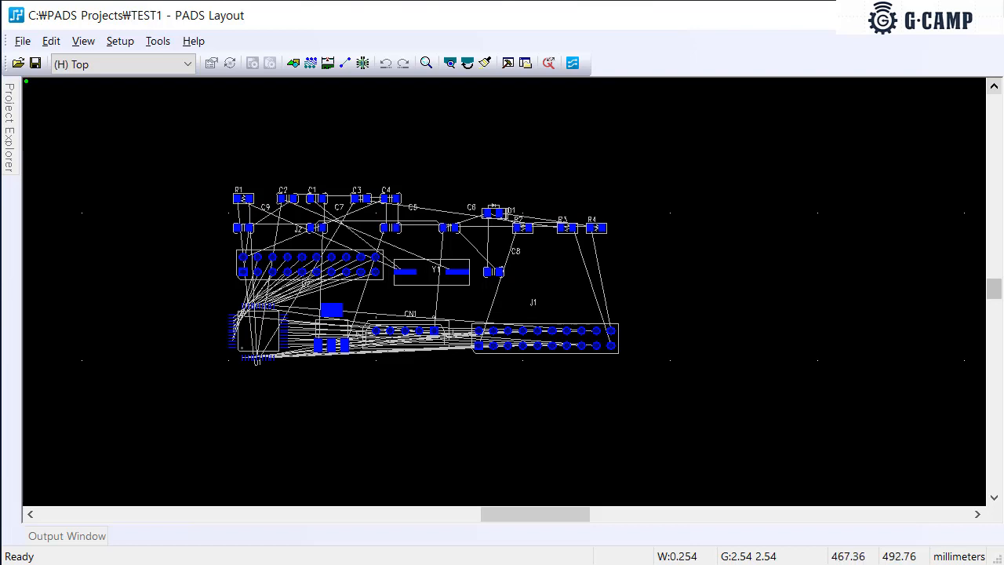
Bring up the drafting commands and activate the 2D Line command
left_click(293, 64)
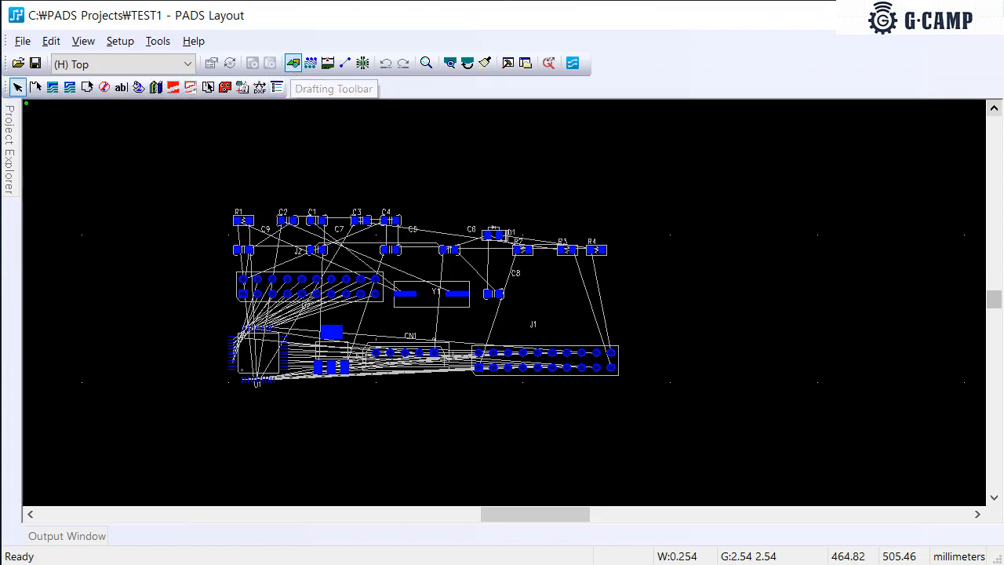
left_click(37, 88)
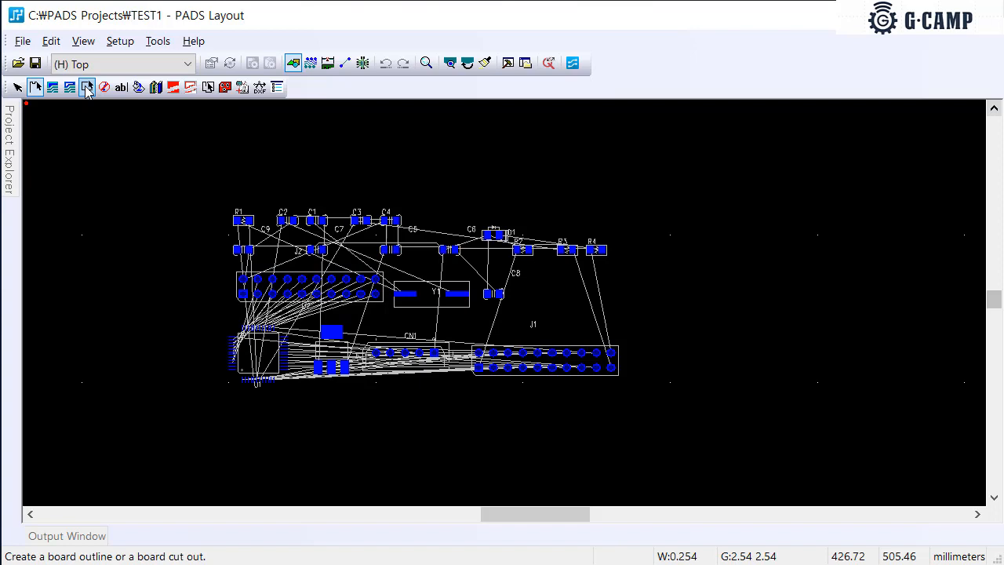
left_click(35, 88)
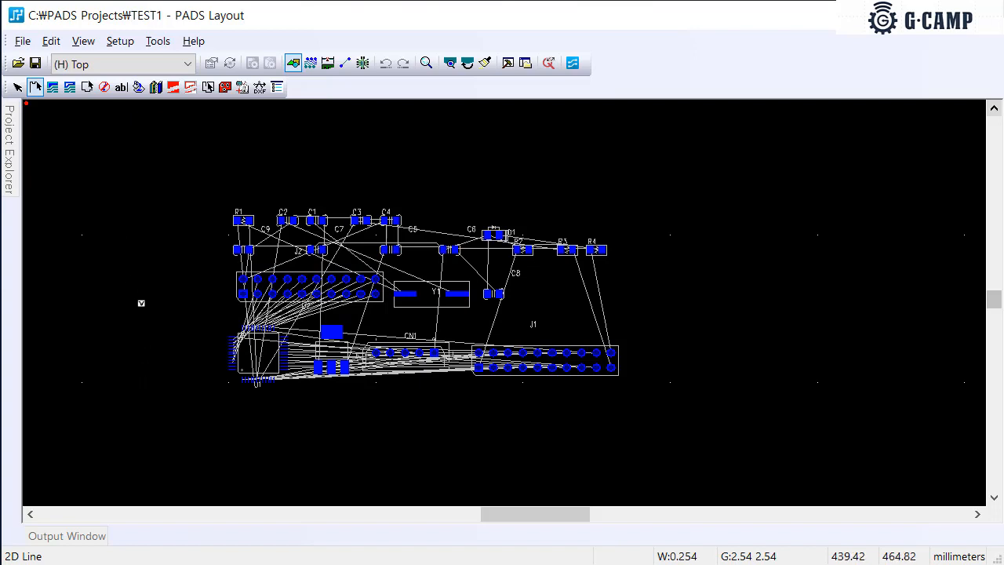
Draw a rectangular board outline about 56 mm tall enclosing all the components
left_click(88, 88)
left_click(140, 132)
left_click(141, 456)
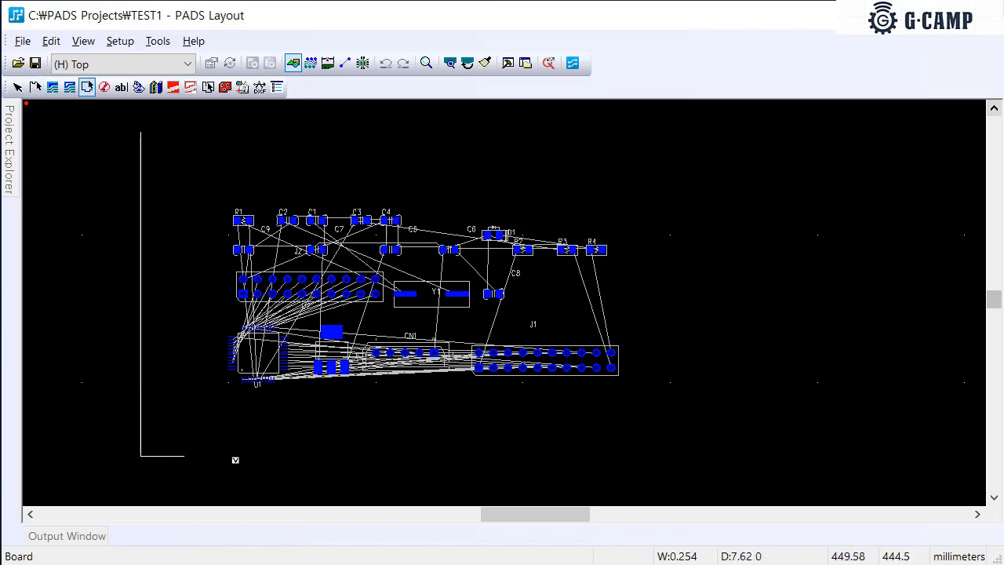
left_click(758, 456)
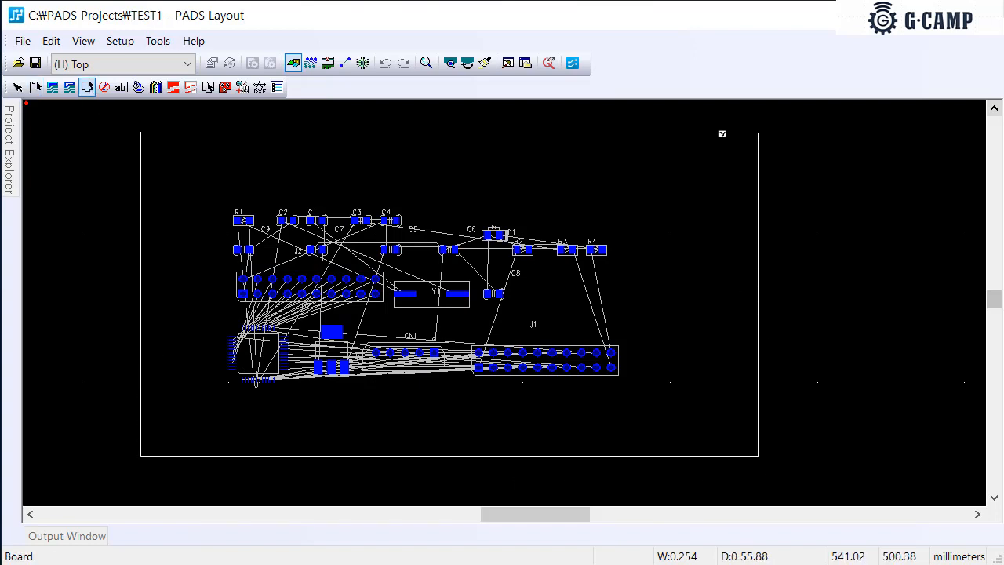
left_click(759, 131)
double_click(192, 139)
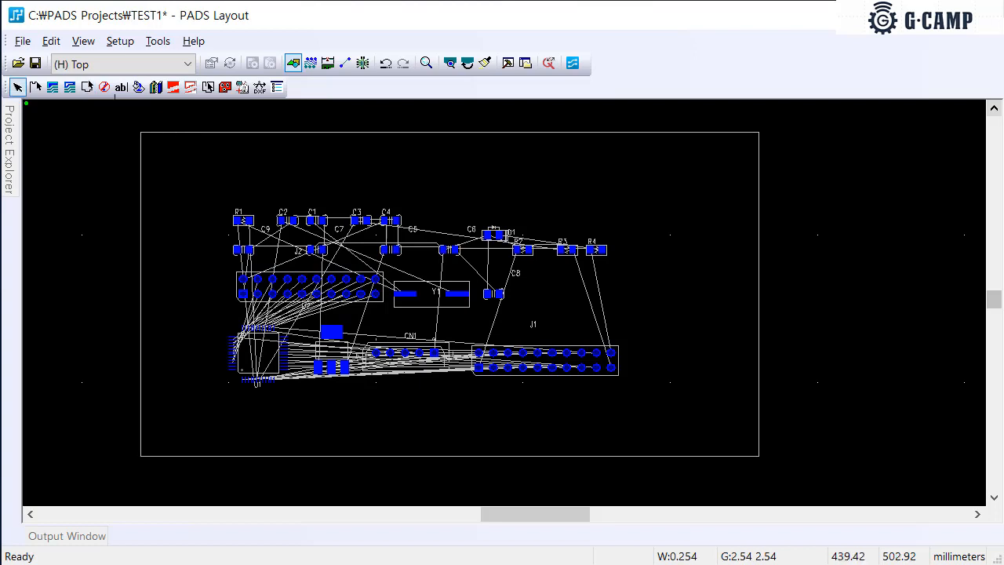
Draw a closed six-sided 2D line shape around the components inside the board outline, with its upper-right corner notched out
left_click(35, 88)
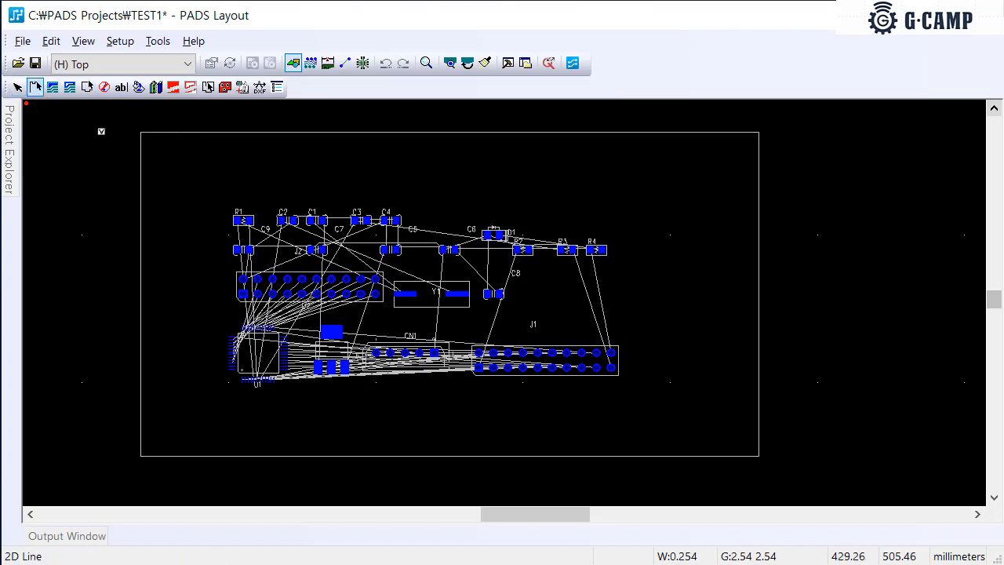
left_click(174, 161)
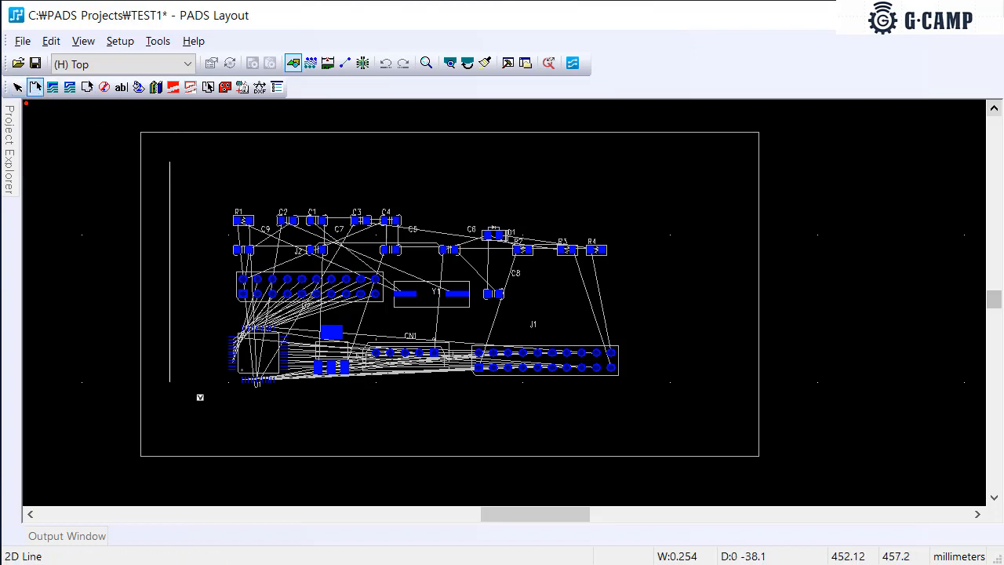
left_click(200, 413)
left_click(655, 408)
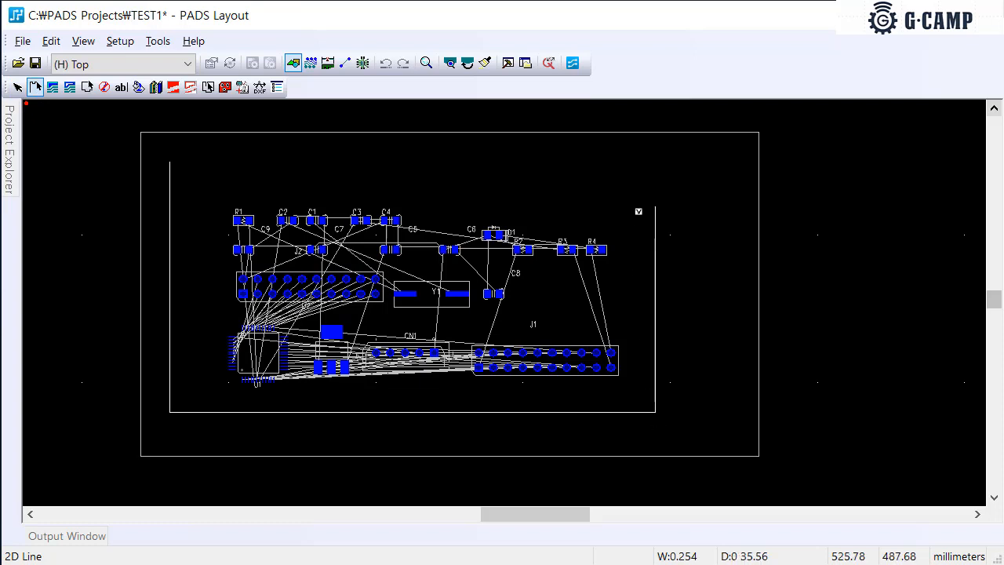
left_click(637, 207)
left_click(478, 208)
left_click(480, 163)
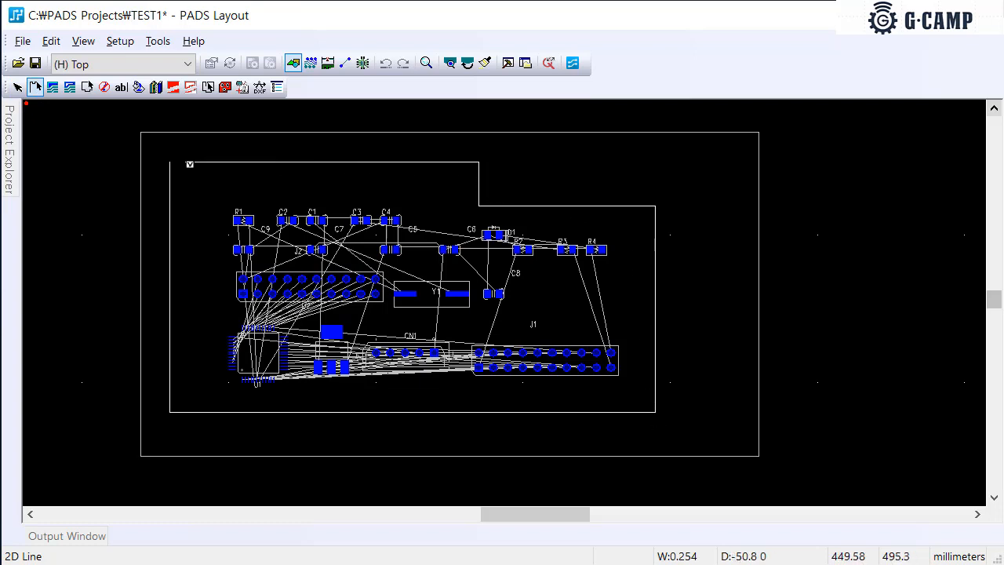
double_click(201, 168)
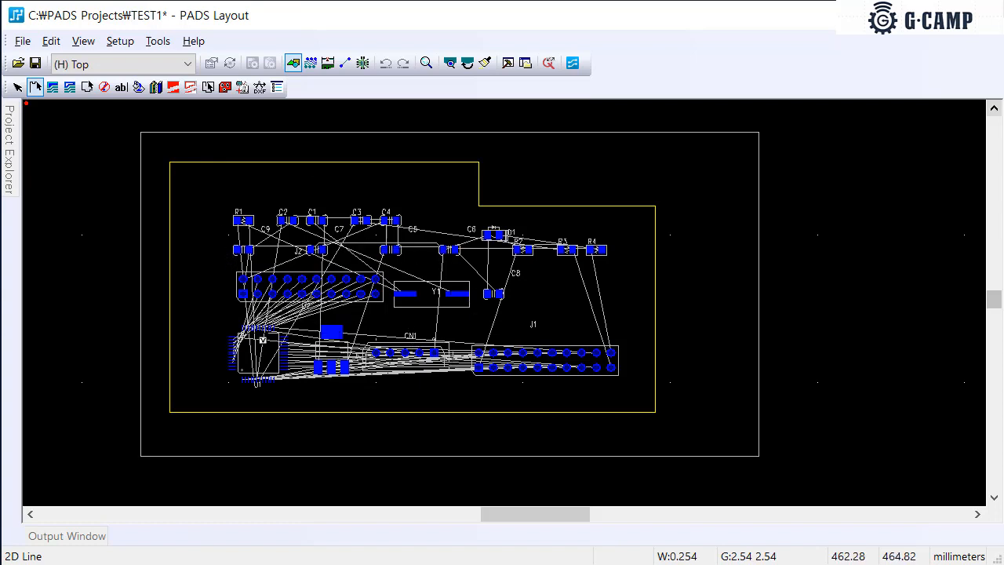
key("Escape")
Assign the notched 2D line shape to <All Layers> in its drafting properties
left_click_drag(216, 431, 188, 413)
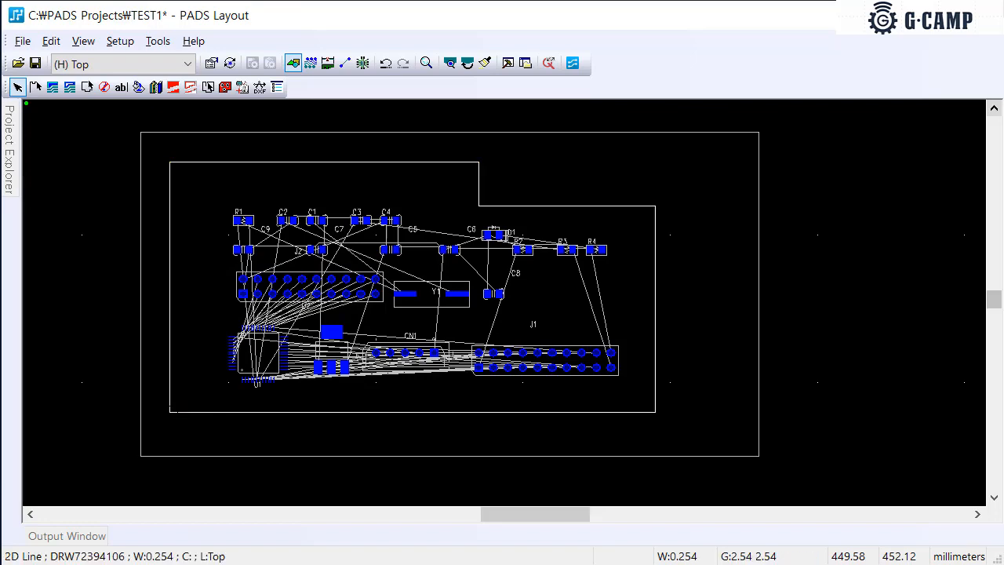
right_click(177, 406)
left_click(219, 434)
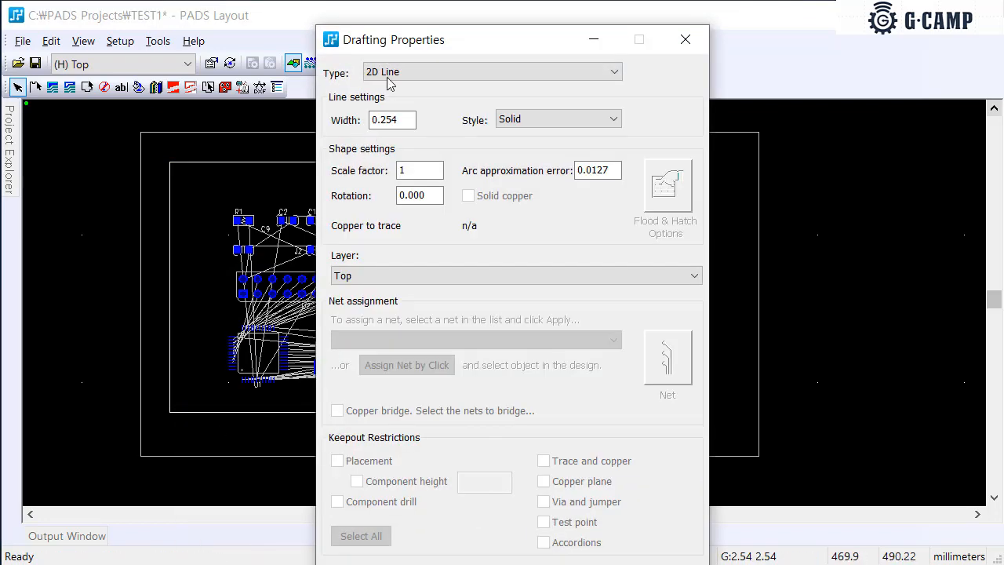
left_click(389, 276)
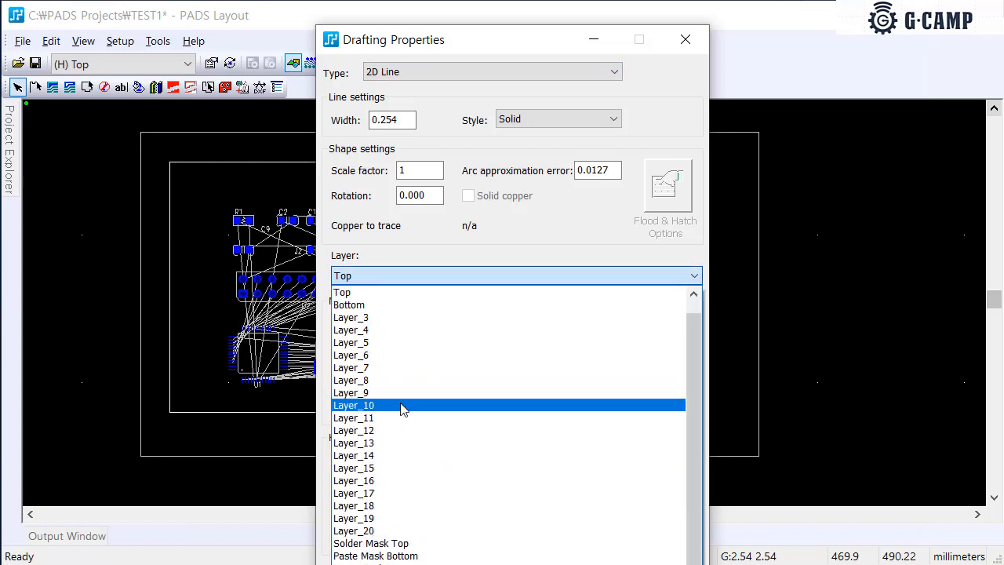
left_click(388, 292)
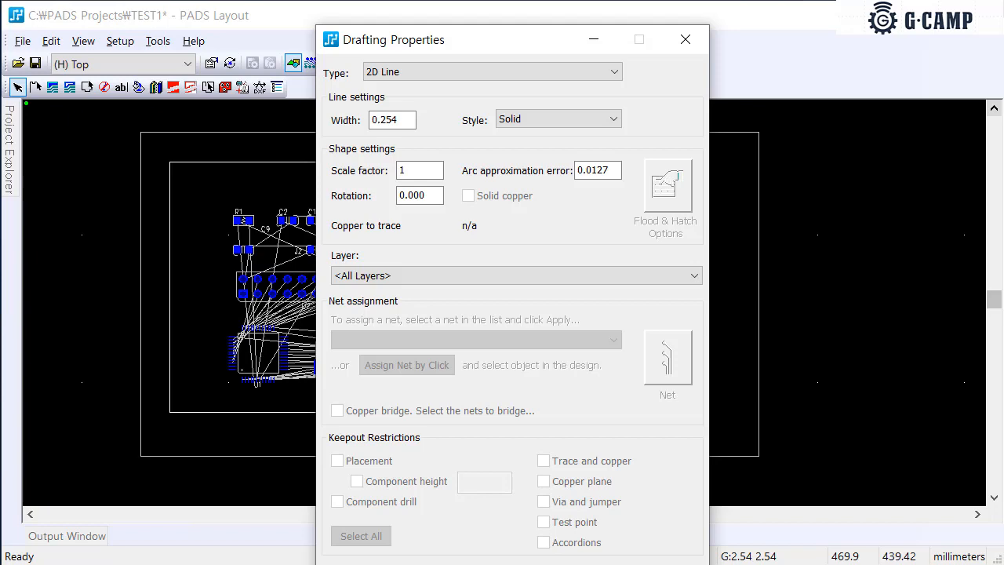
left_click(503, 562)
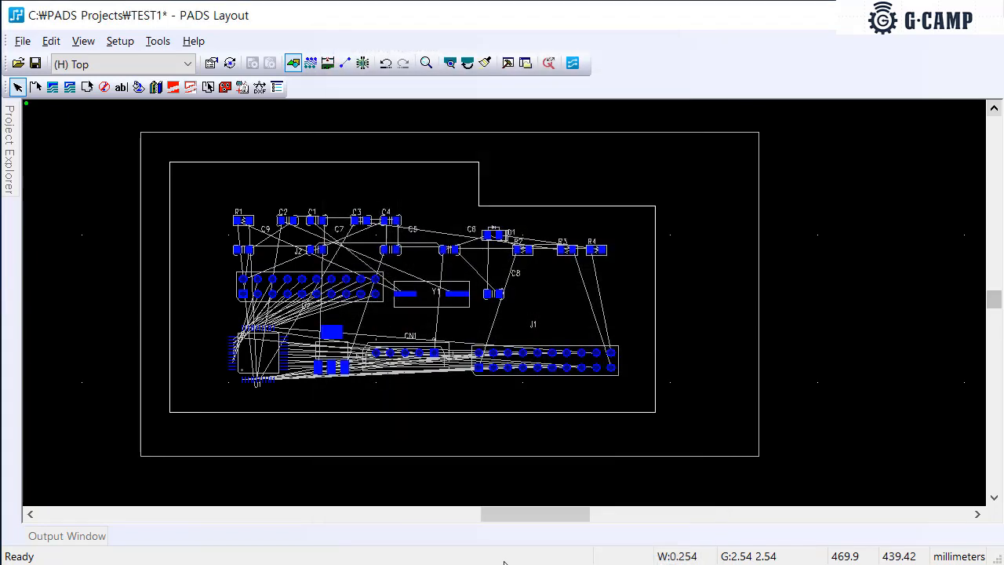
left_click(402, 446)
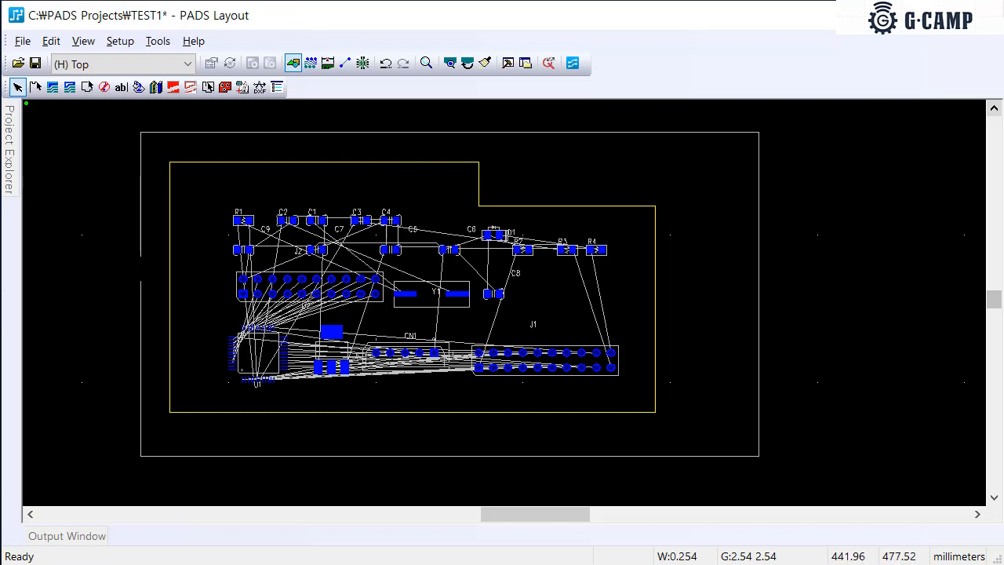
Reshape the board outline by moving its upper edge down across the components and its right edge inward through connector J1
scroll(229, 258, "up", 1)
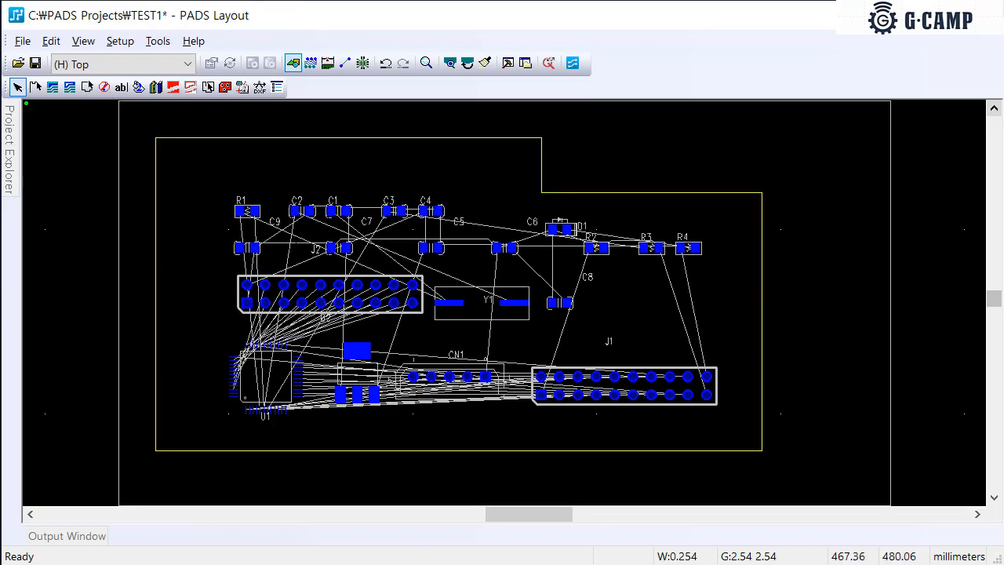
scroll(266, 248, "up", 1)
scroll(502, 302, "up", 1)
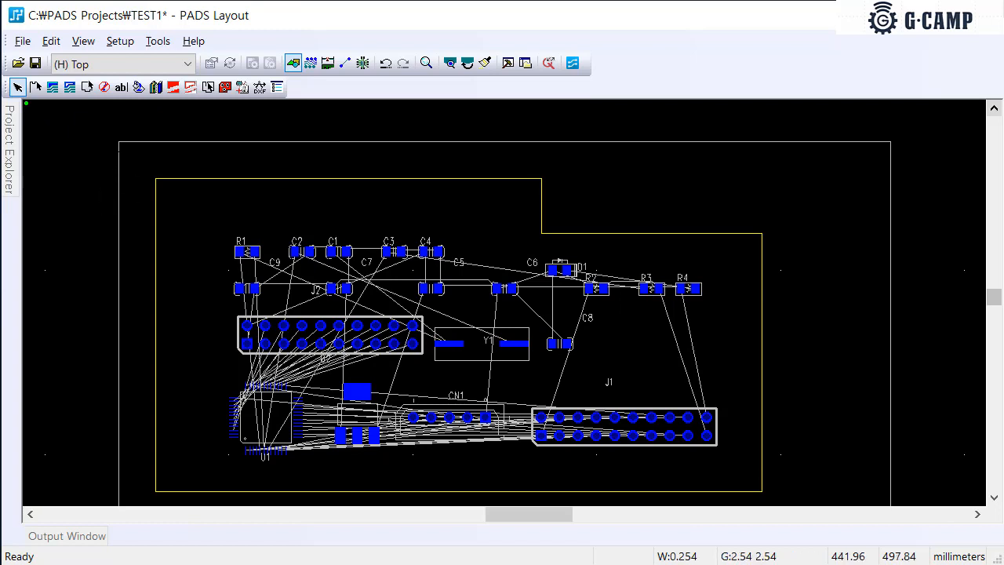
right_click(119, 154)
left_click(358, 164)
right_click(360, 160)
left_click(421, 413)
left_click(342, 142)
left_click_drag(342, 142, 342, 270)
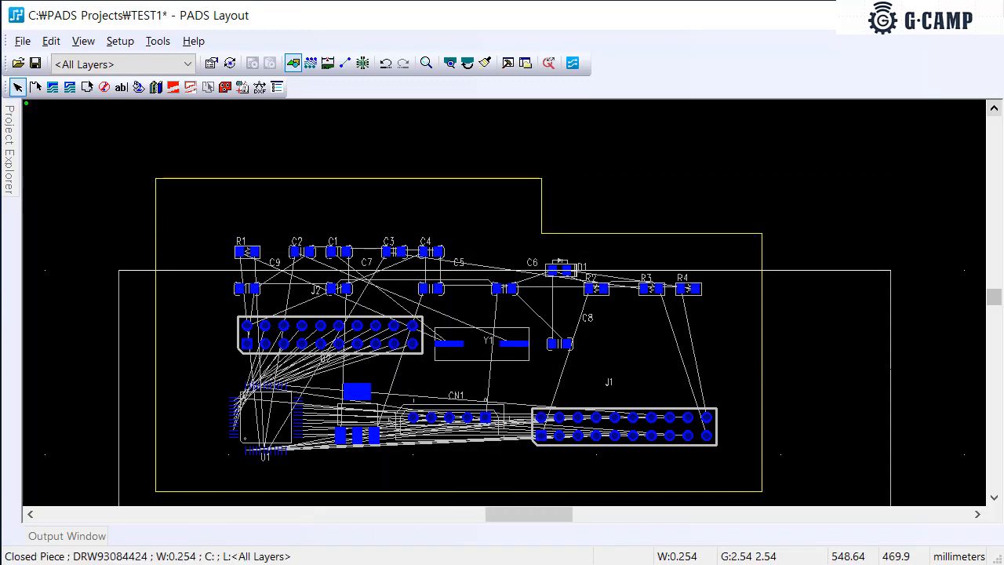
left_click_drag(890, 367, 615, 367)
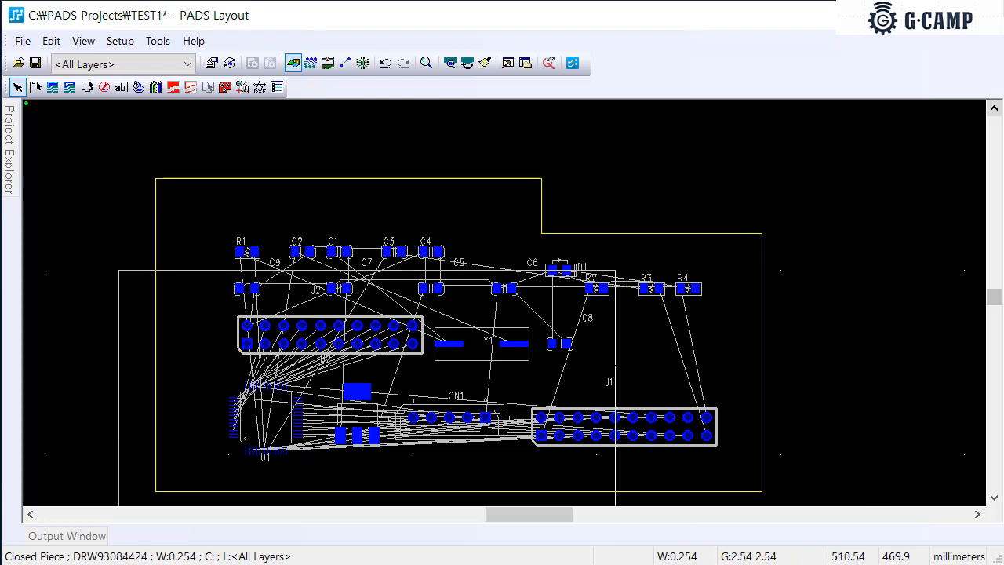
Move the board outline's right edge slightly further inward and raise its upper edge level with the top of the notched 2D shape
key("Home")
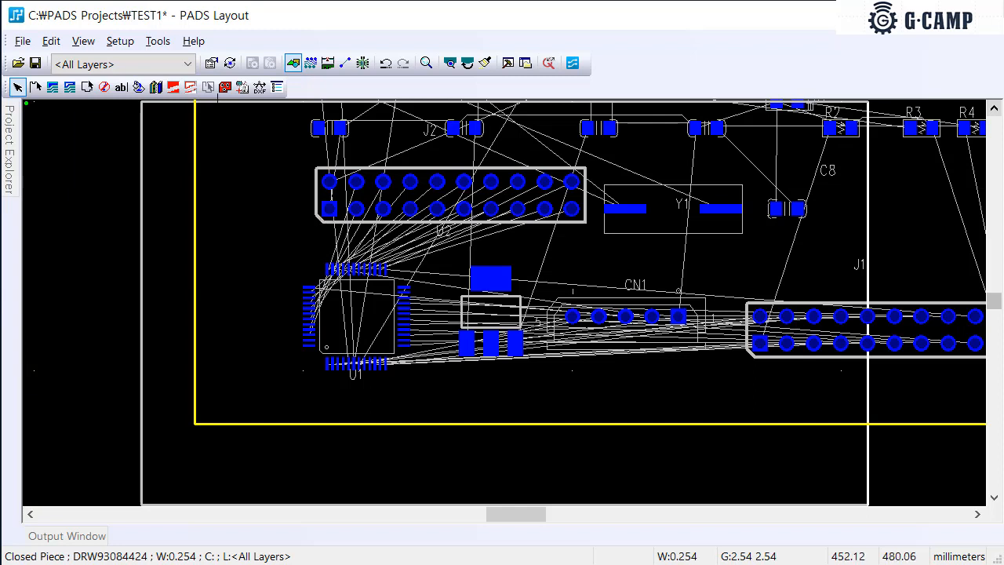
scroll(388, 303, "down", 2, "ctrl")
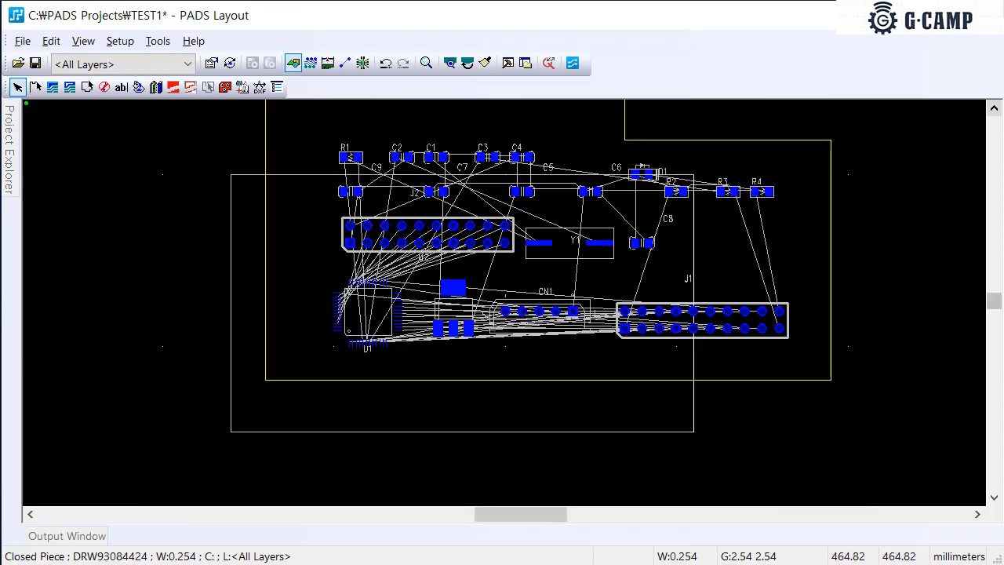
left_click_drag(693, 371, 676, 295)
left_click_drag(316, 174, 316, 140)
scroll(531, 298, "up", 2)
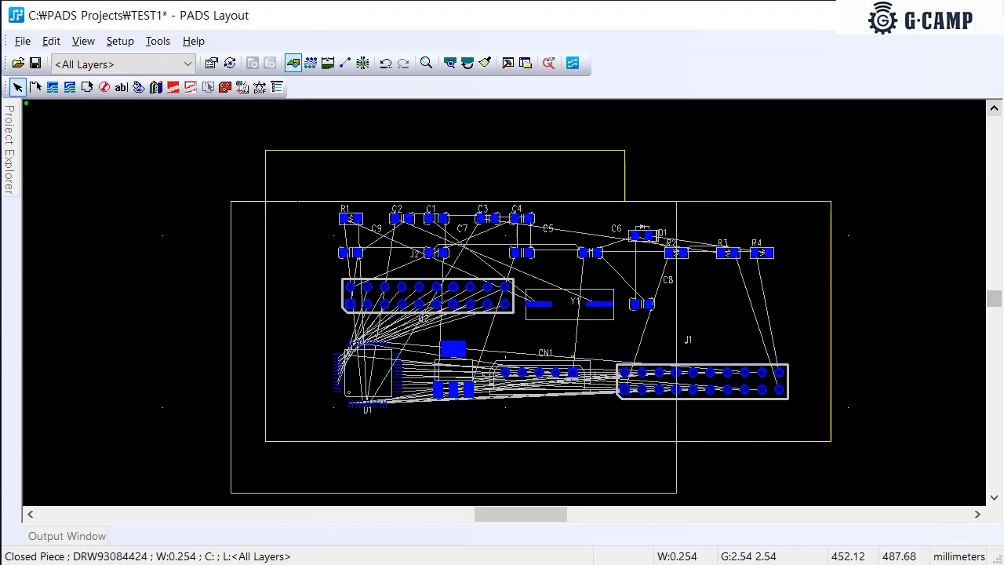
left_click_drag(299, 201, 252, 149)
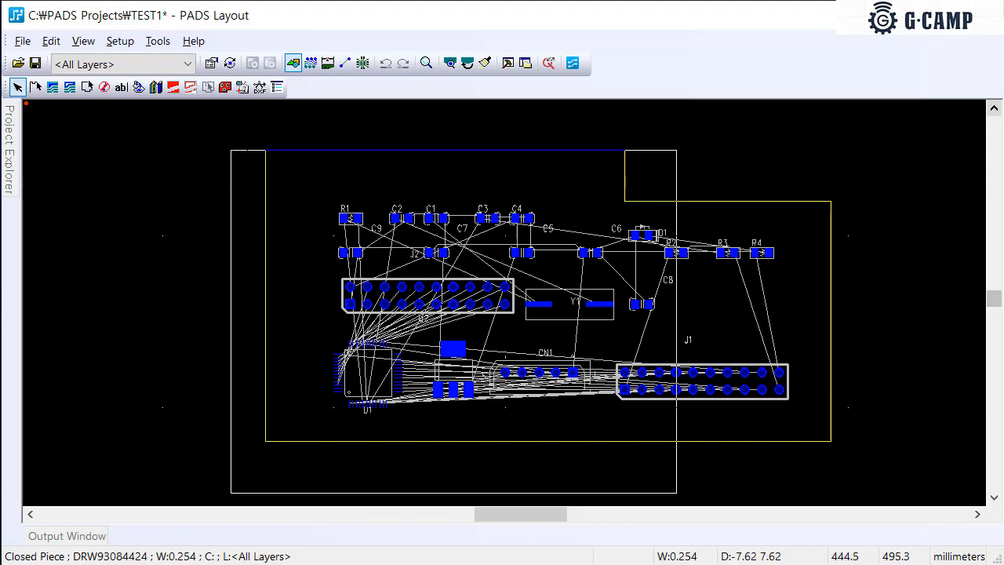
left_click(252, 149)
Delete the whole board outline and the notched 2D line shape, leaving only the components
mouse_move(248, 238)
left_mouse_down()
mouse_move(212, 207)
mouse_move(244, 233)
left_mouse_up()
right_click(212, 207)
left_click(195, 189)
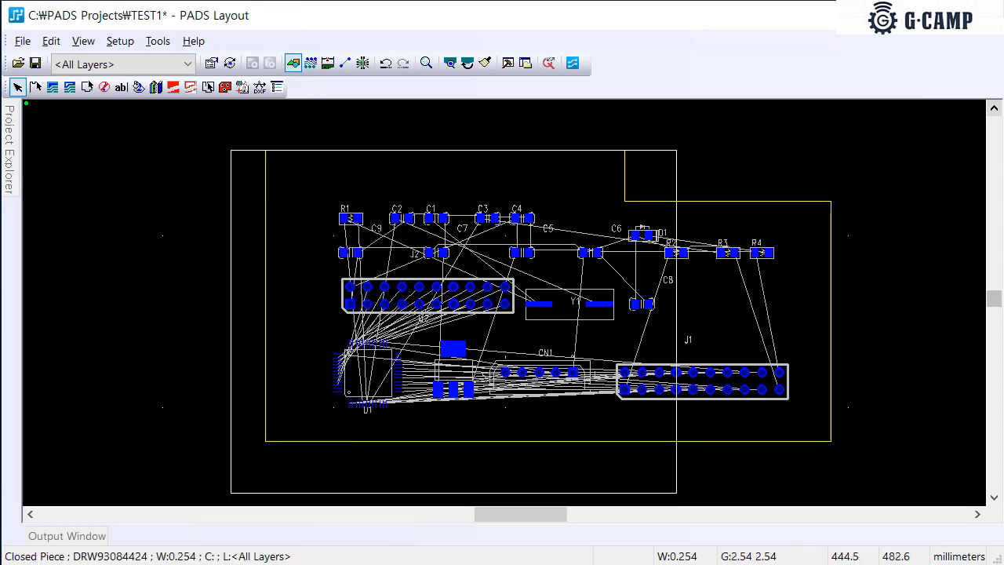
key("Delete")
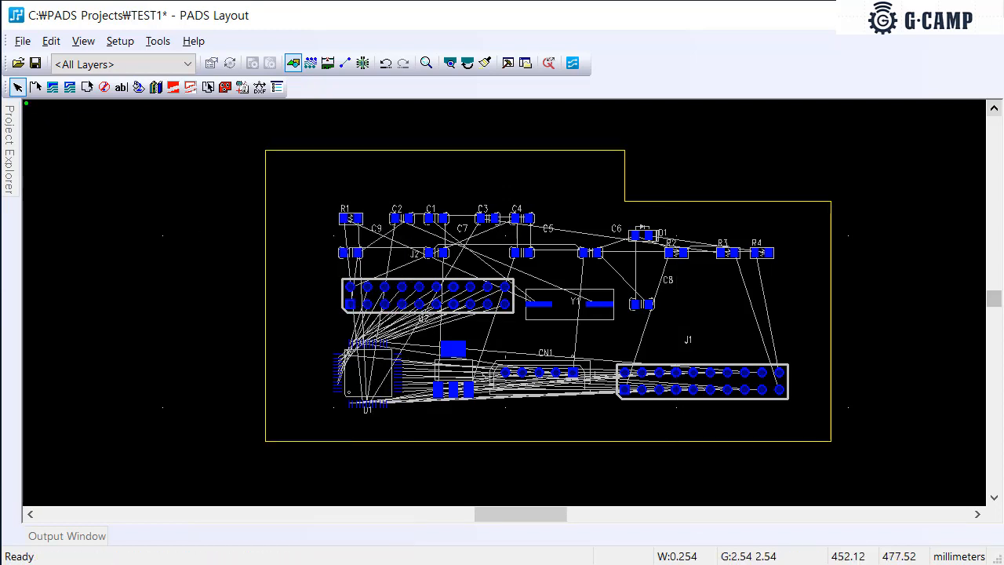
left_click_drag(299, 270, 248, 218)
key("Delete")
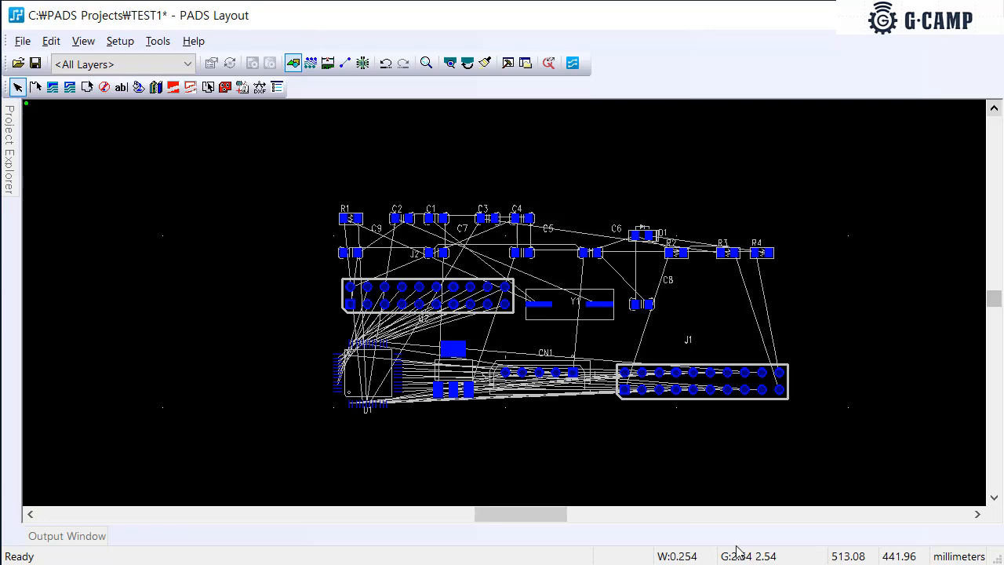
Set the dot grid spacing to 5 mm with the modeless command "gd 5"
scroll(484, 407, "up", 2, "ctrl")
scroll(482, 404, "up", 1, "ctrl")
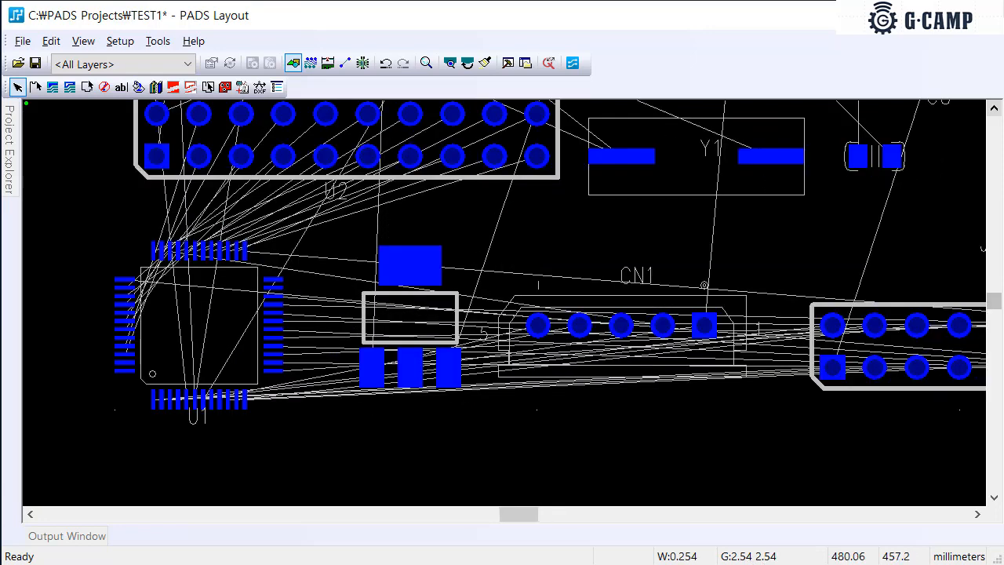
scroll(482, 403, "down", 1, "ctrl")
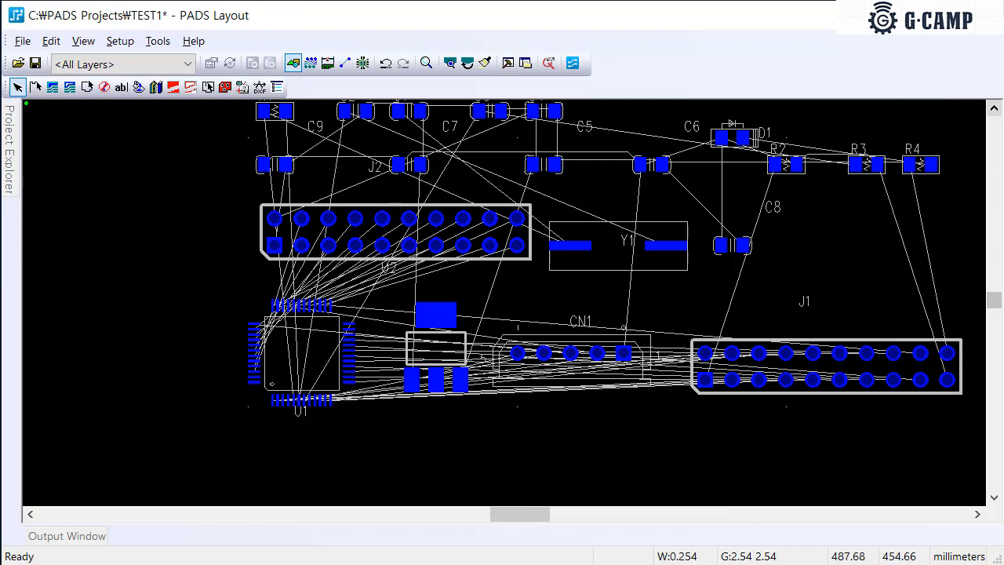
type("gd")
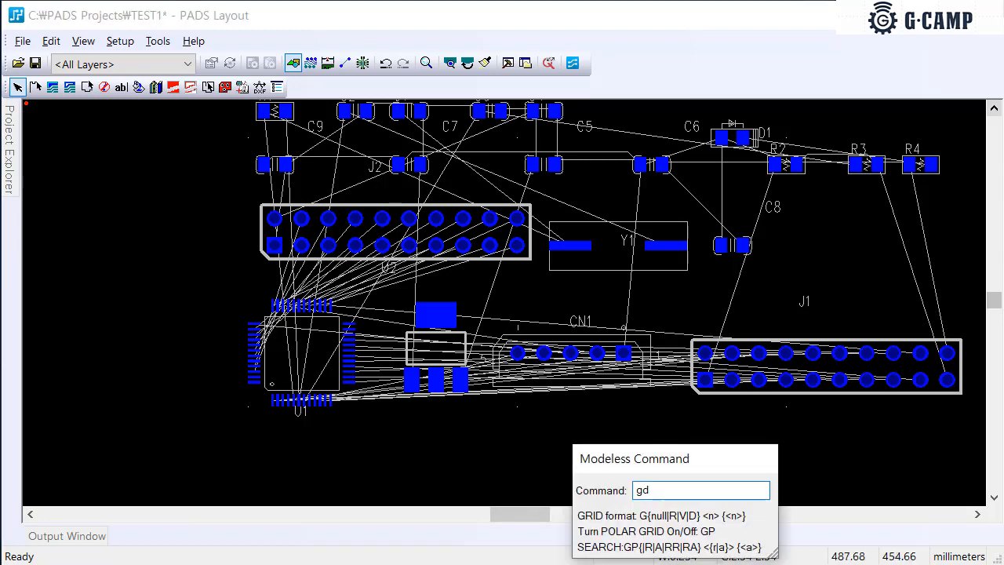
type(" 5")
key("Return")
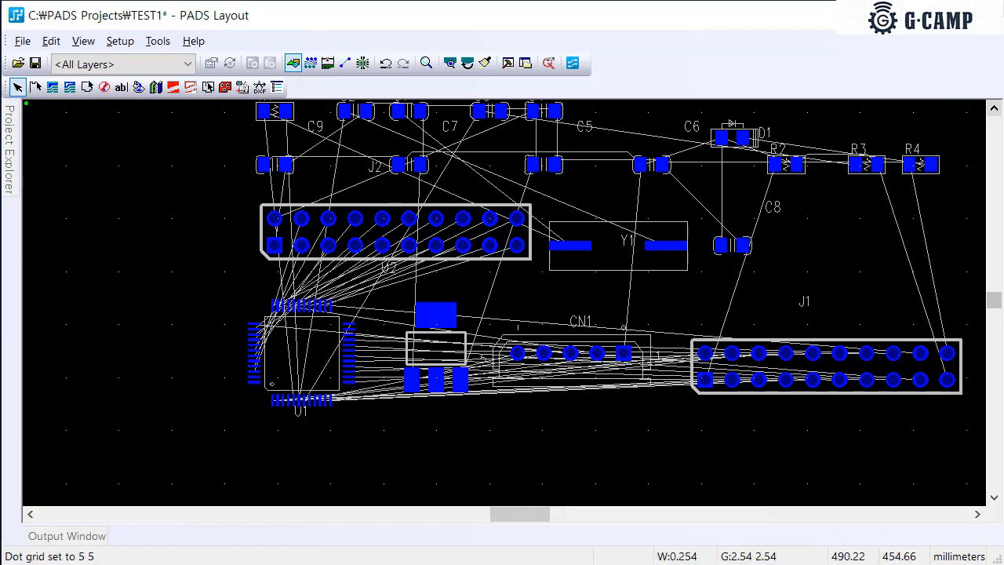
scroll(549, 381, "up", 1)
scroll(550, 380, "down", 2)
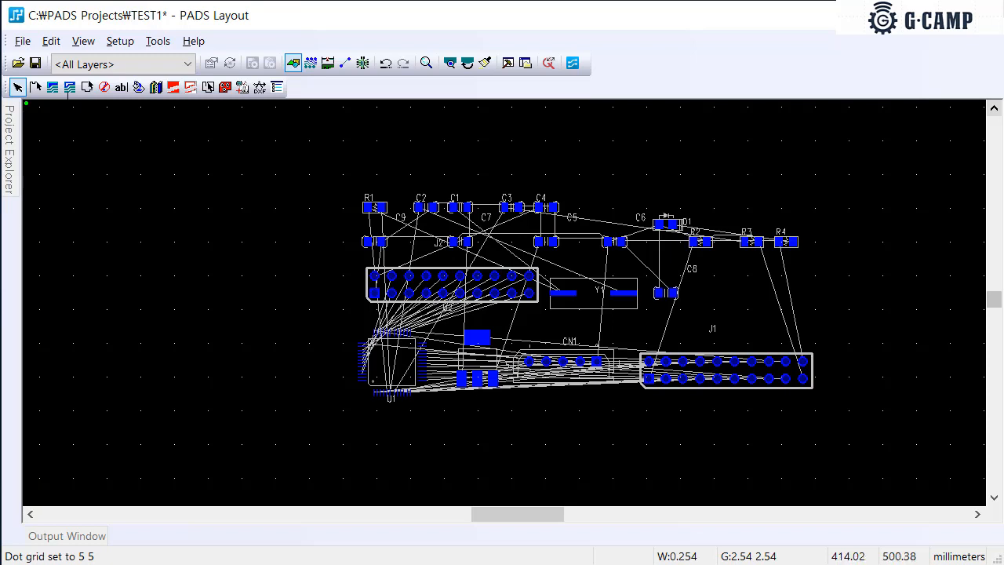
left_click(35, 88)
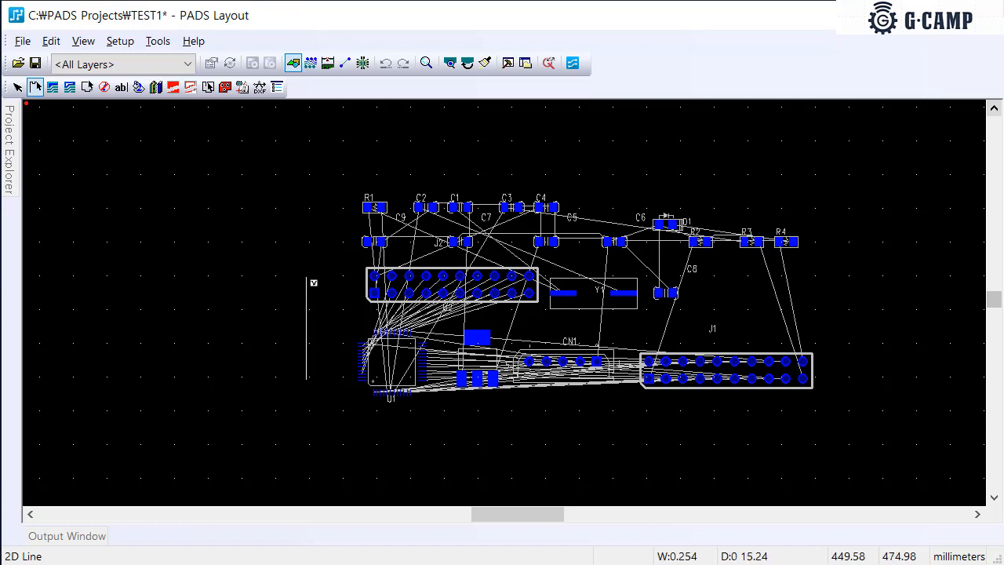
scroll(315, 279, "up", 1)
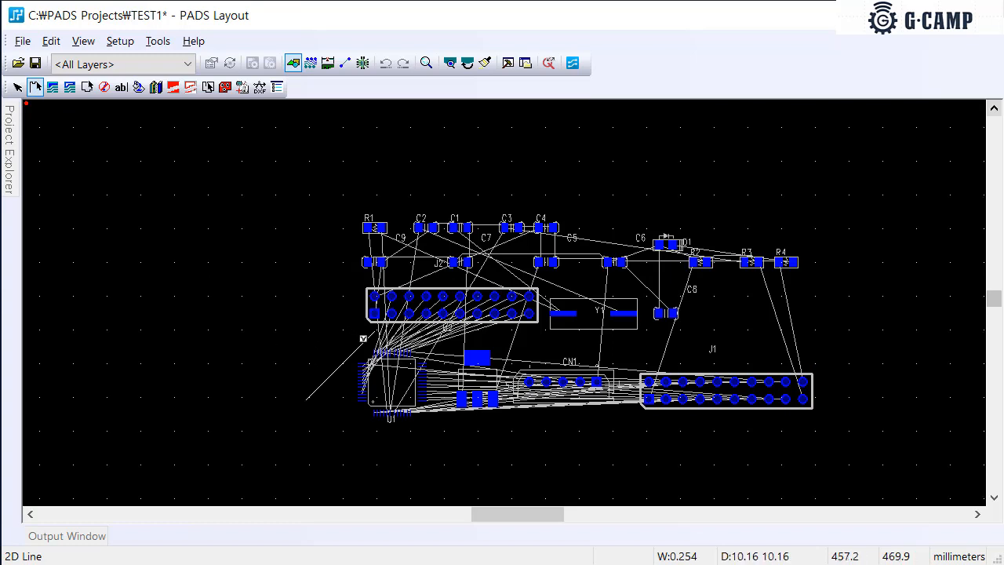
key("Escape")
Set all grids to 5 mm with the modeless command "g5"
type("g")
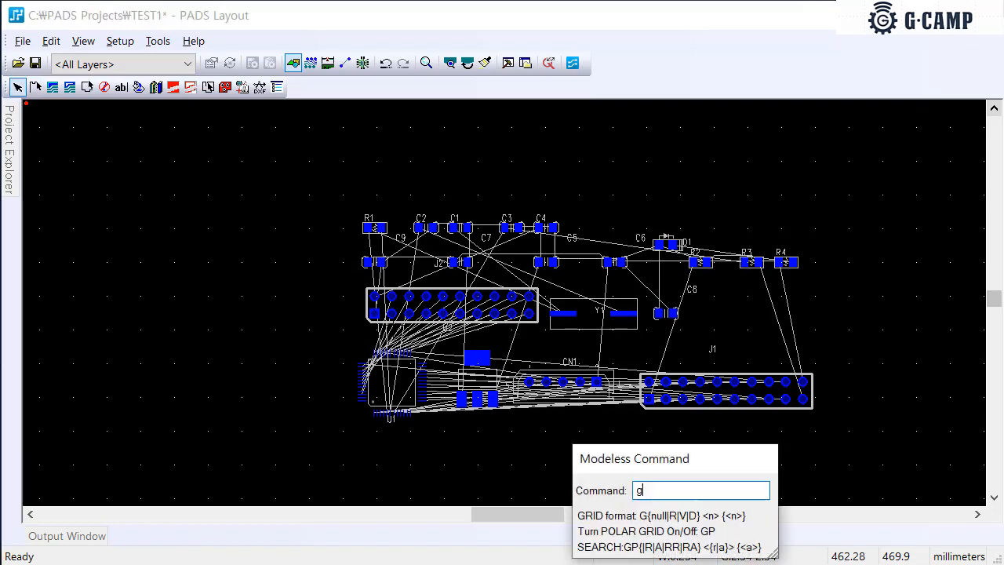
type("5")
key("Return")
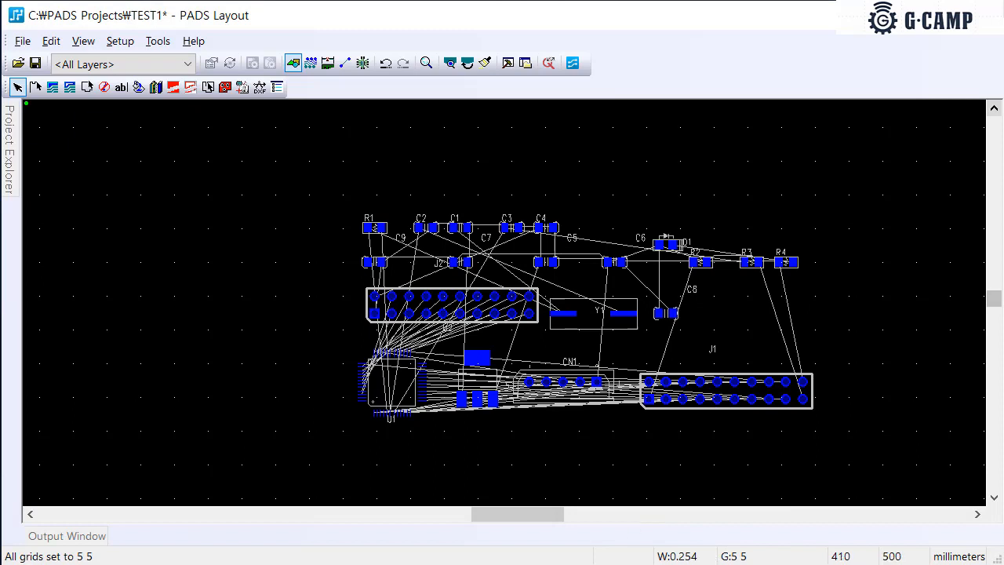
Draw a closed rectangular 2D line about 45 by 50 mm, enclosing J2, U1 and the capacitors around them
left_click(35, 87)
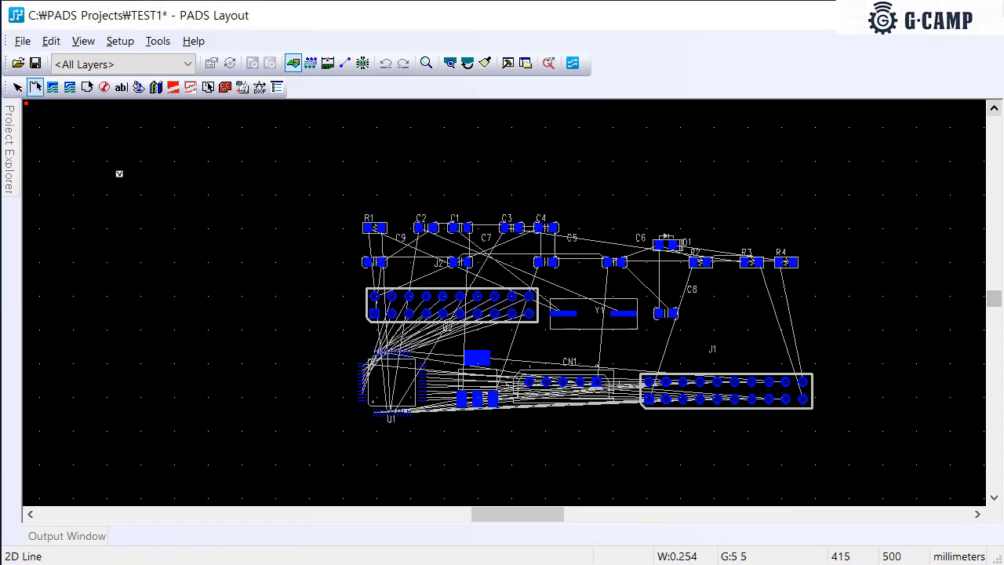
left_click(283, 434)
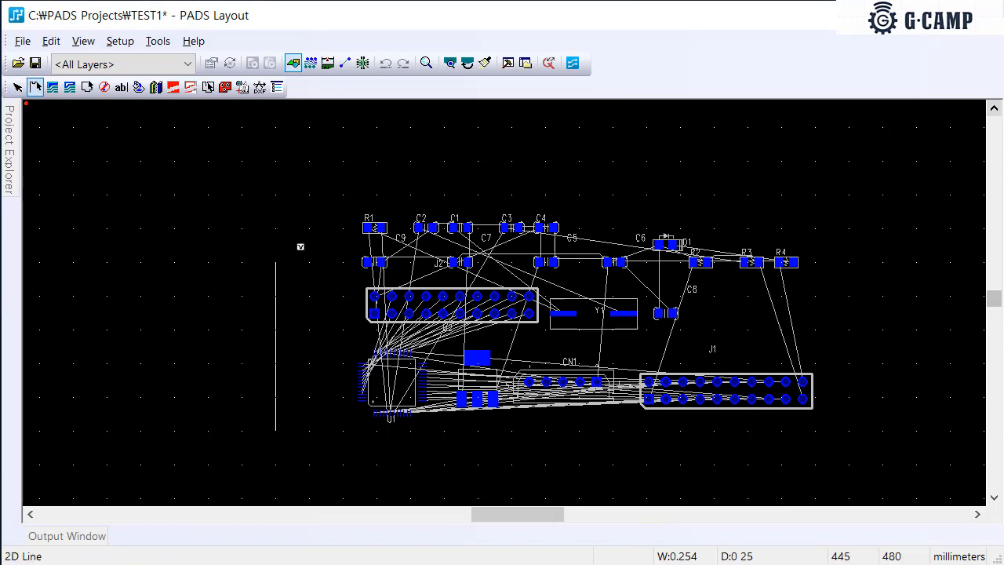
left_click(298, 135)
scroll(334, 164, "up", 1)
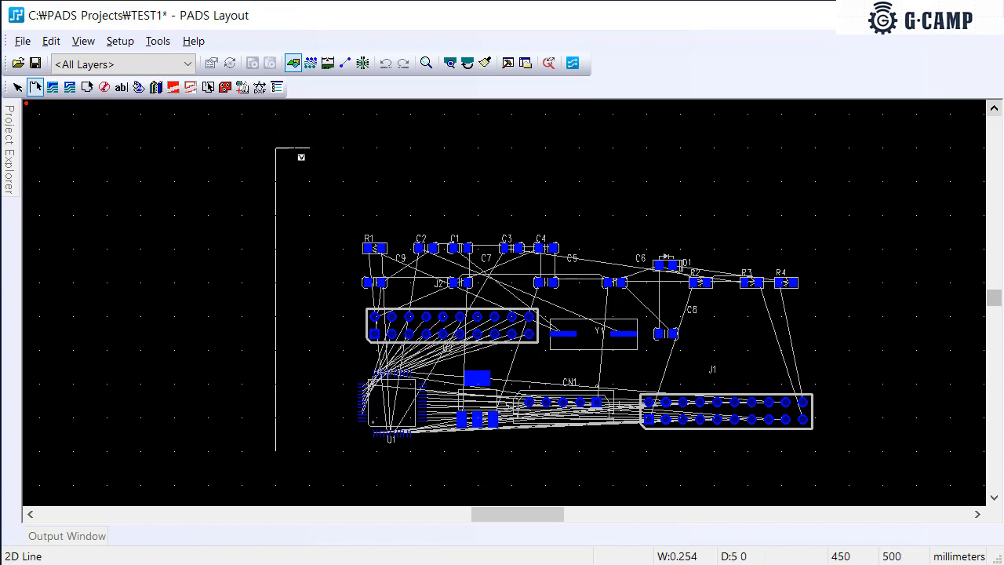
scroll(298, 151, "up", 1)
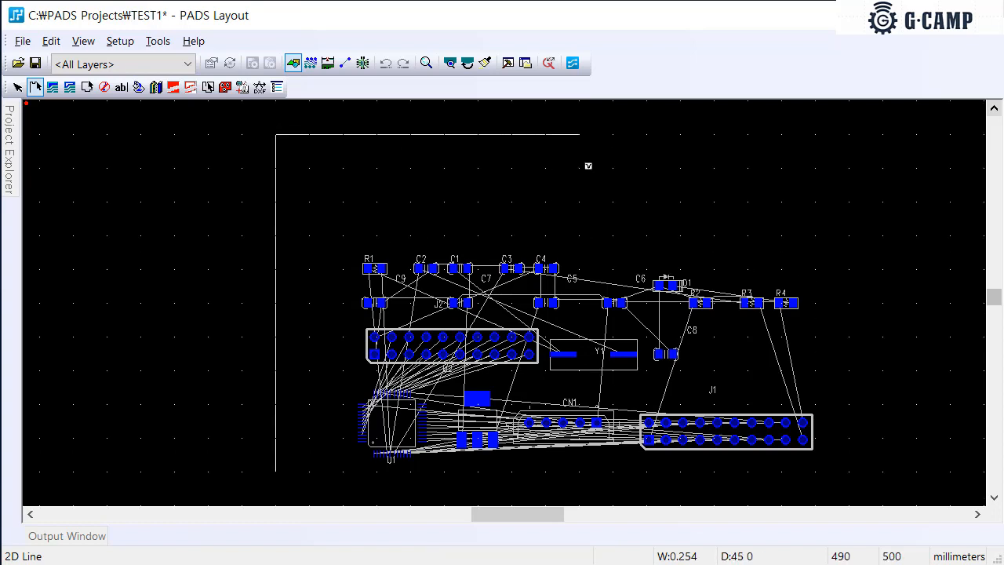
left_click(588, 164)
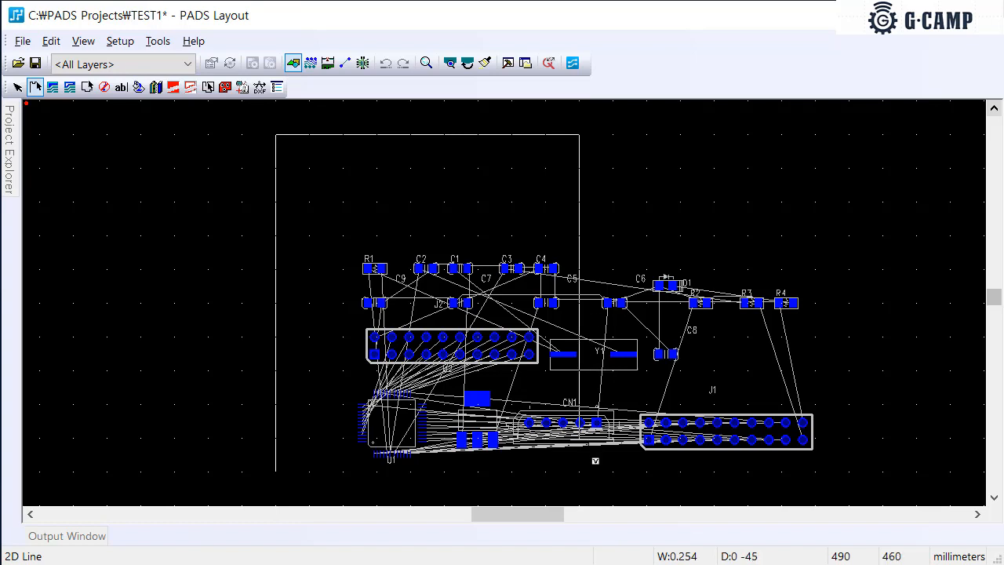
left_click(590, 481)
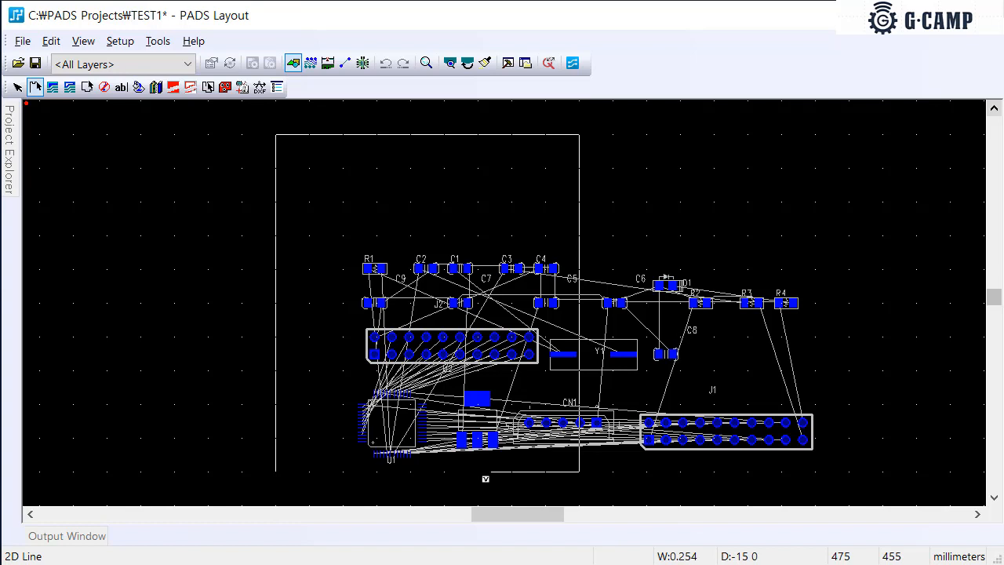
double_click(486, 477)
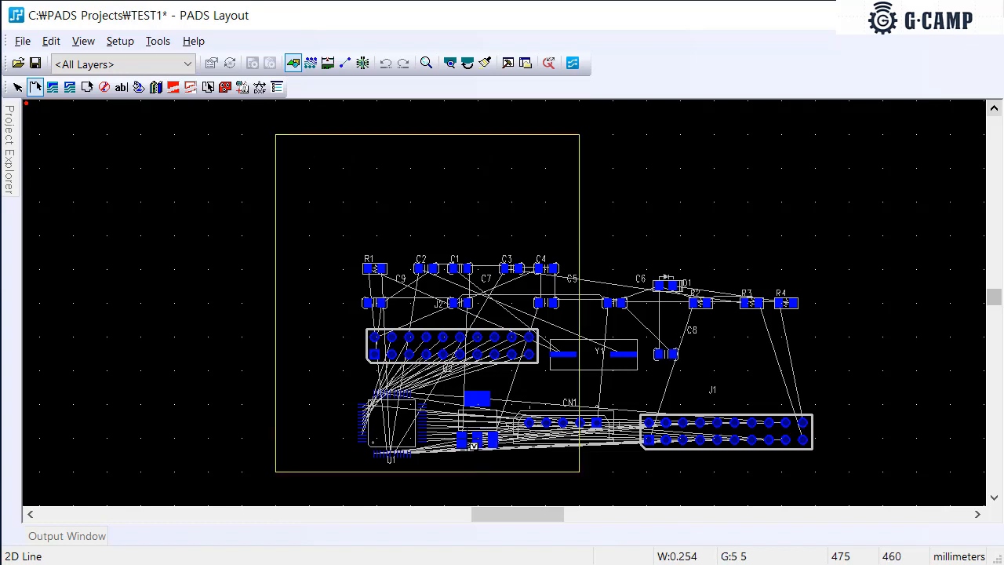
key("Escape")
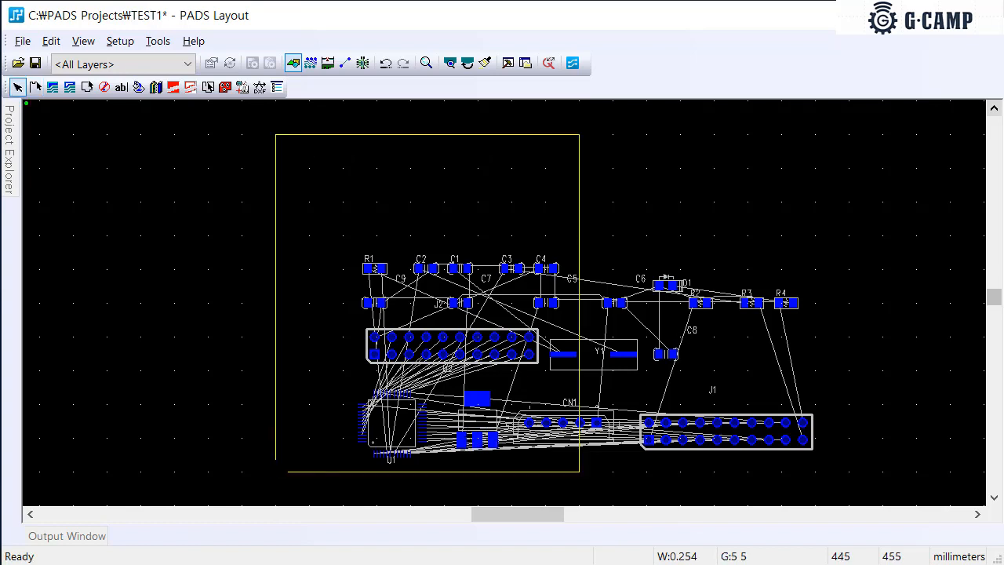
Set the design origin at the lower-left corner of the 2D line rectangle
left_click(276, 471)
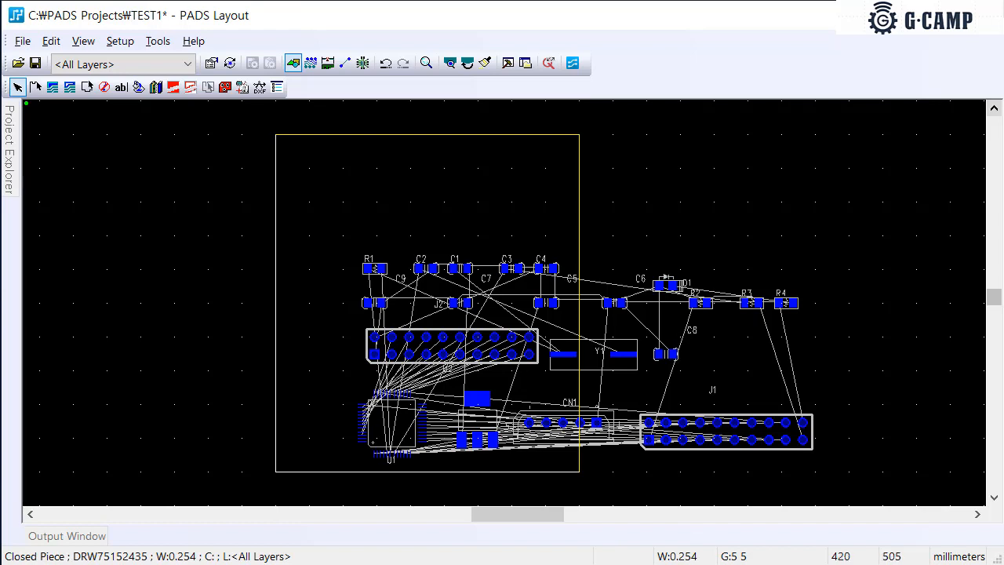
left_click(121, 42)
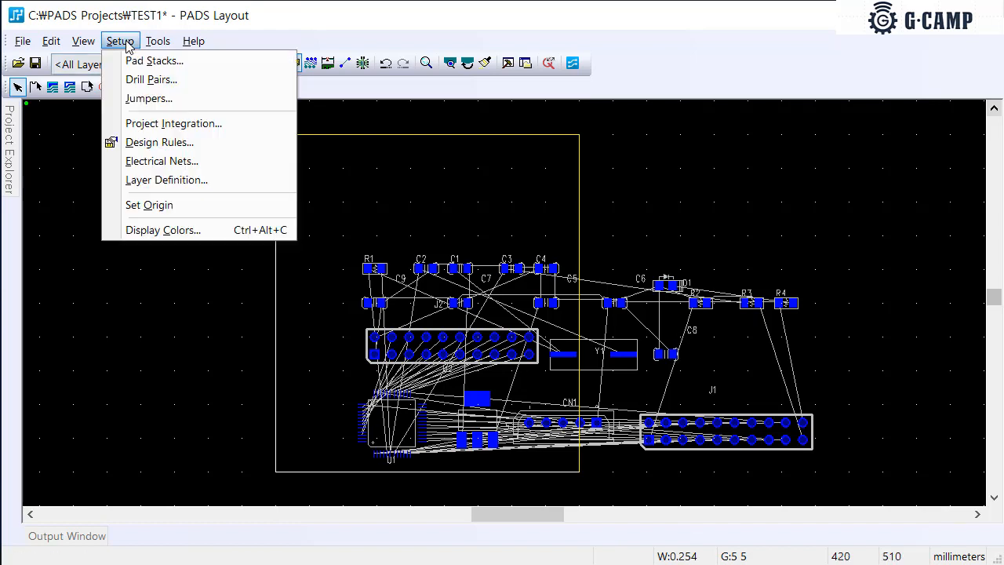
left_click(151, 205)
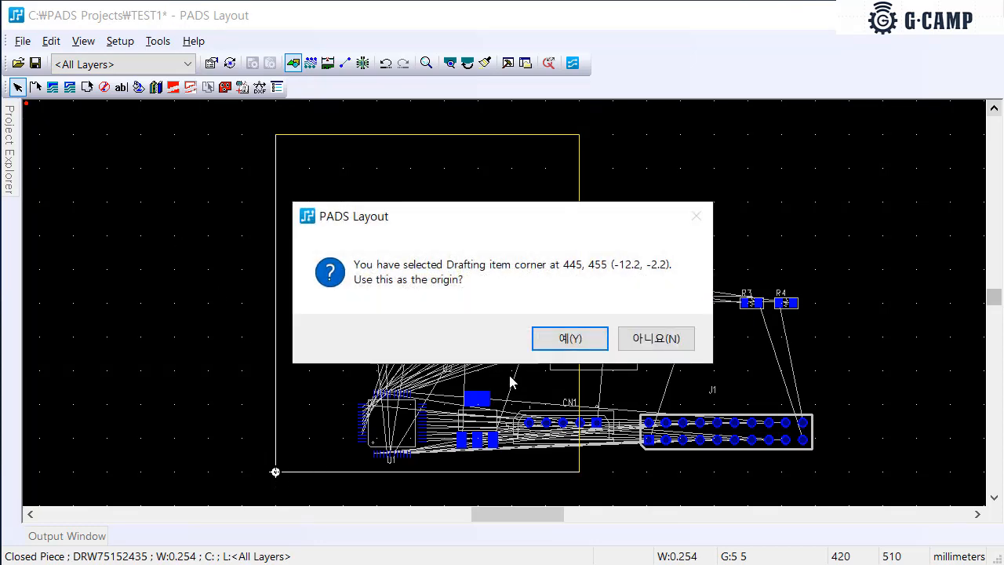
left_click(562, 338)
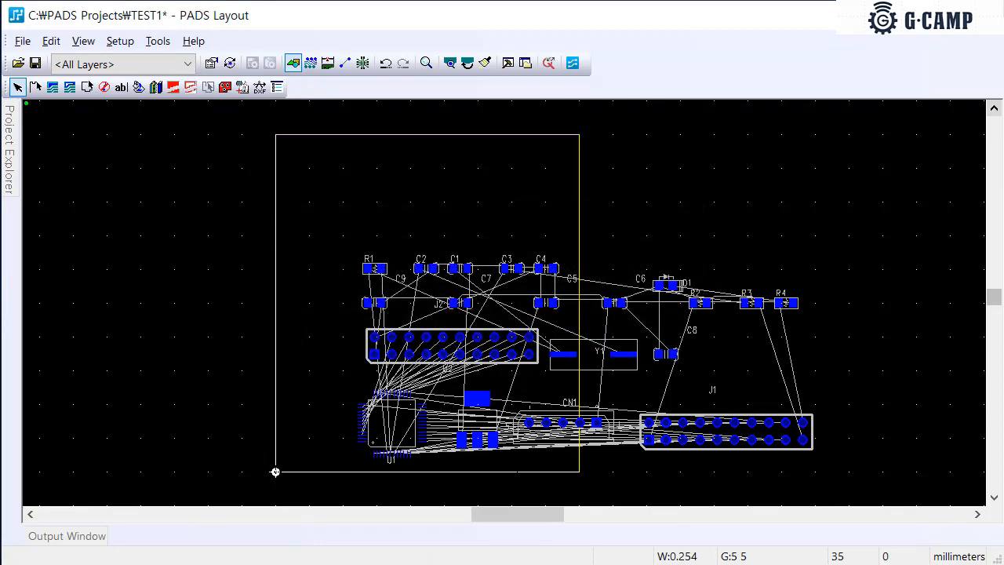
Widen the 2D rectangle to 60 mm by setting X1 of its bottom edge and X2 of its top edge to 60
double_click(275, 471)
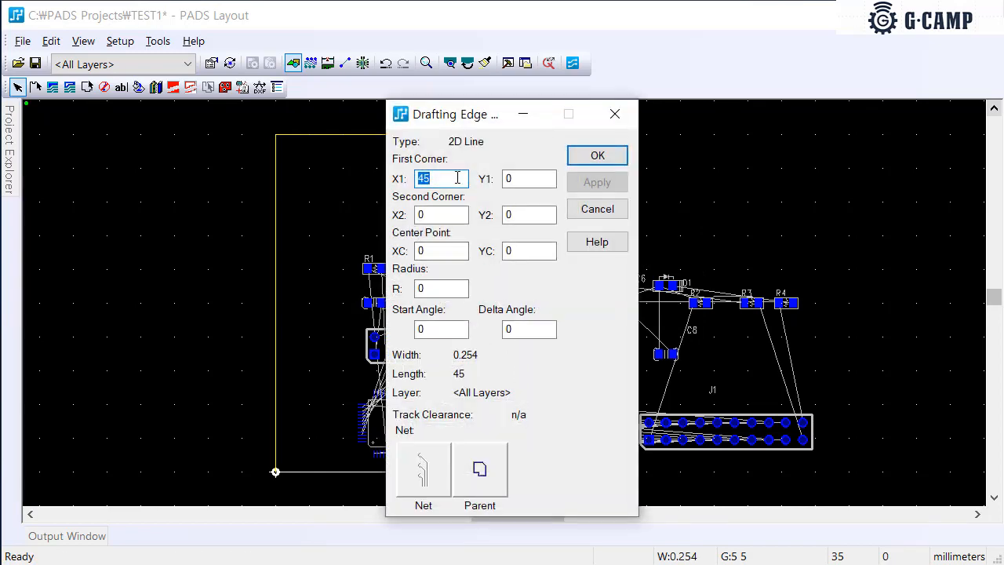
type("60")
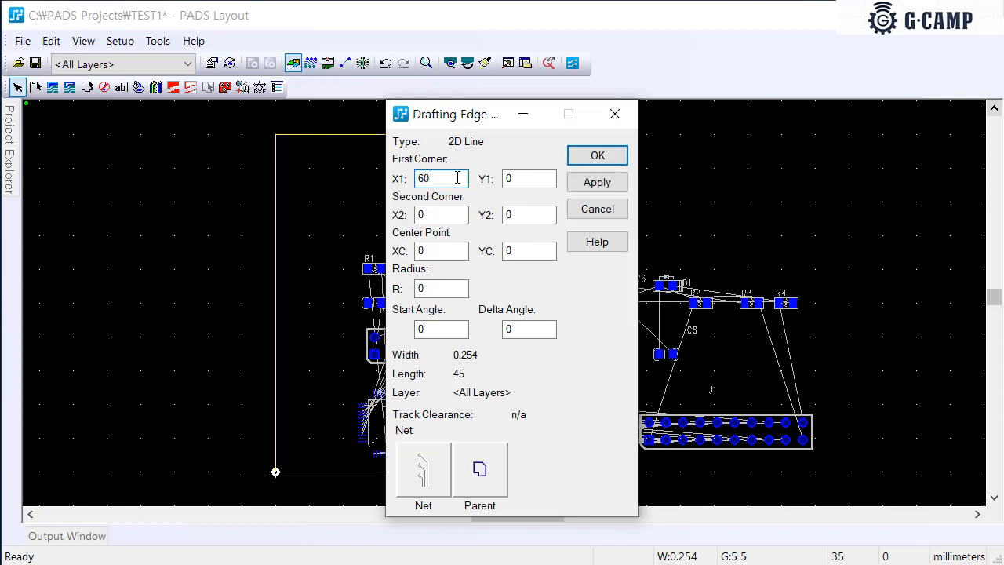
left_click(592, 182)
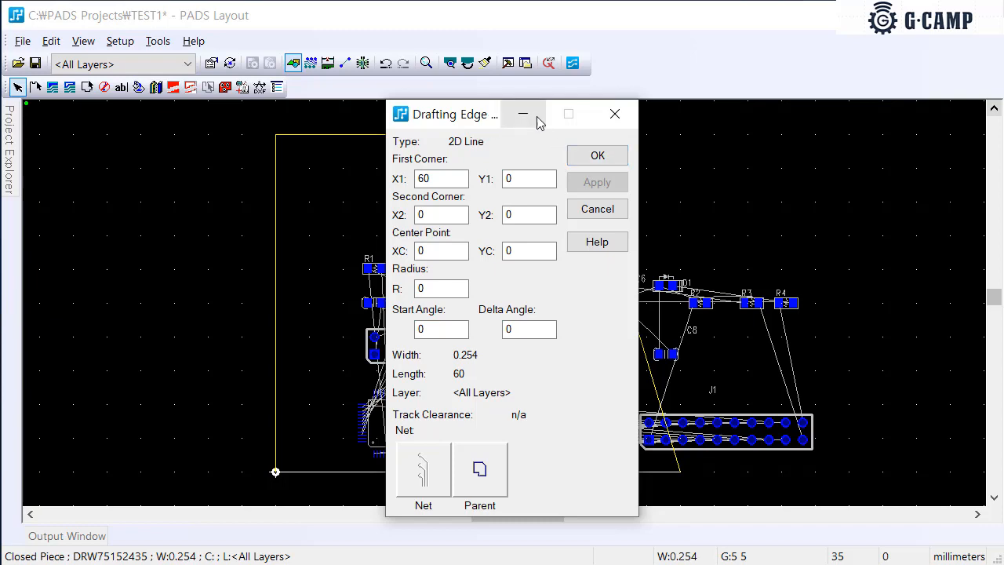
left_click(601, 160)
double_click(463, 134)
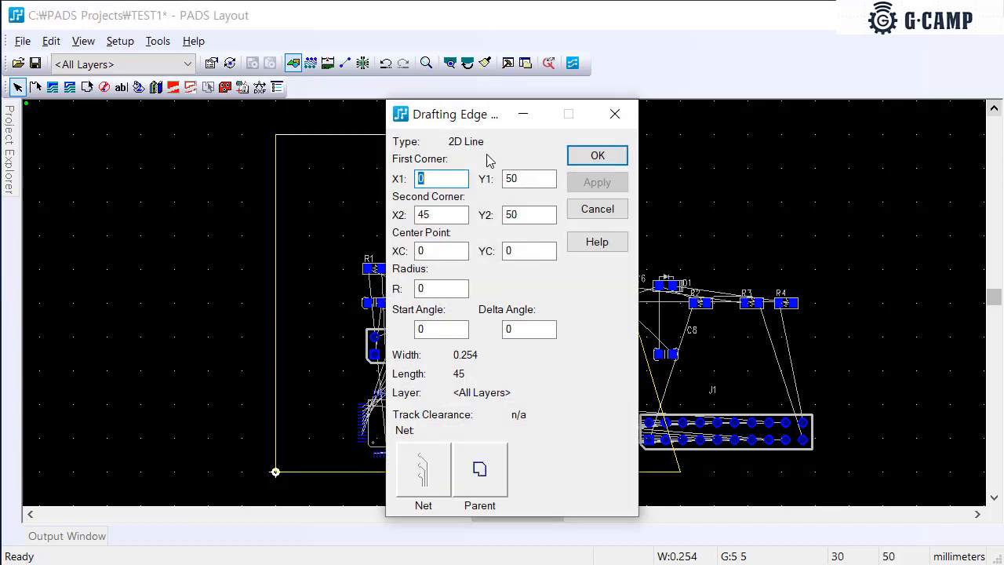
double_click(455, 215)
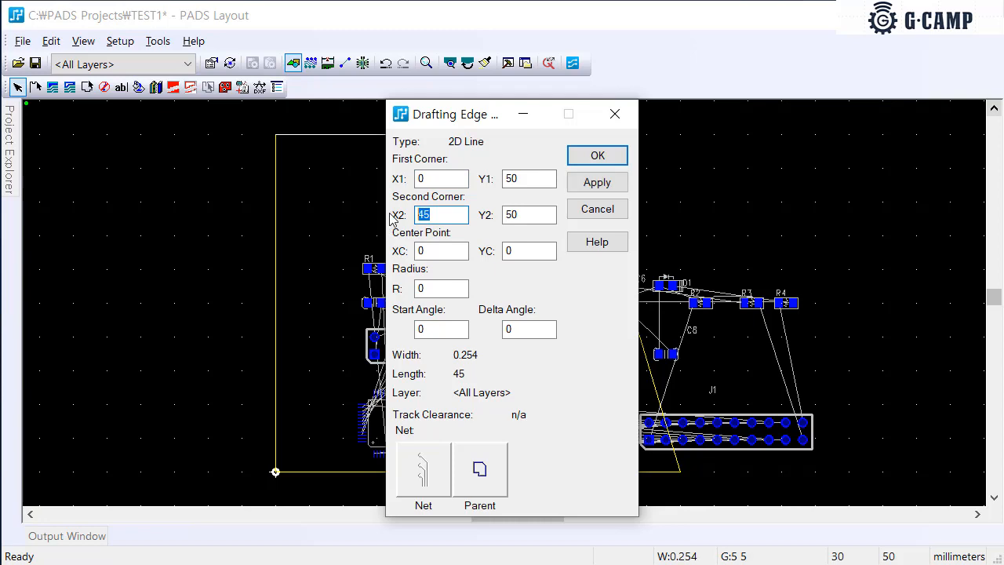
type("60")
key("Return")
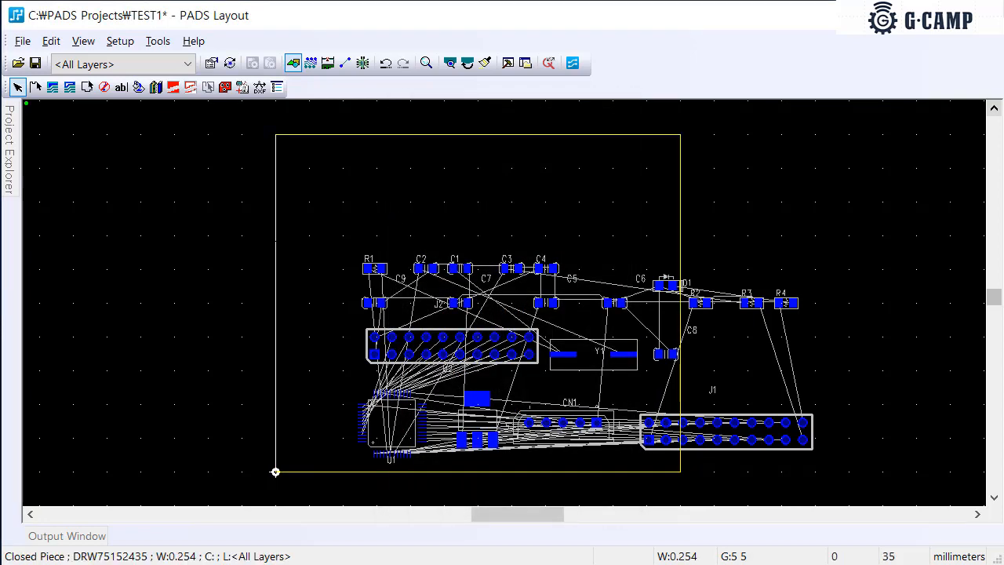
Raise the rectangle's top edge to a height of 60 mm by setting its Y1 and Y2 to 60, and deselect it
double_click(376, 134)
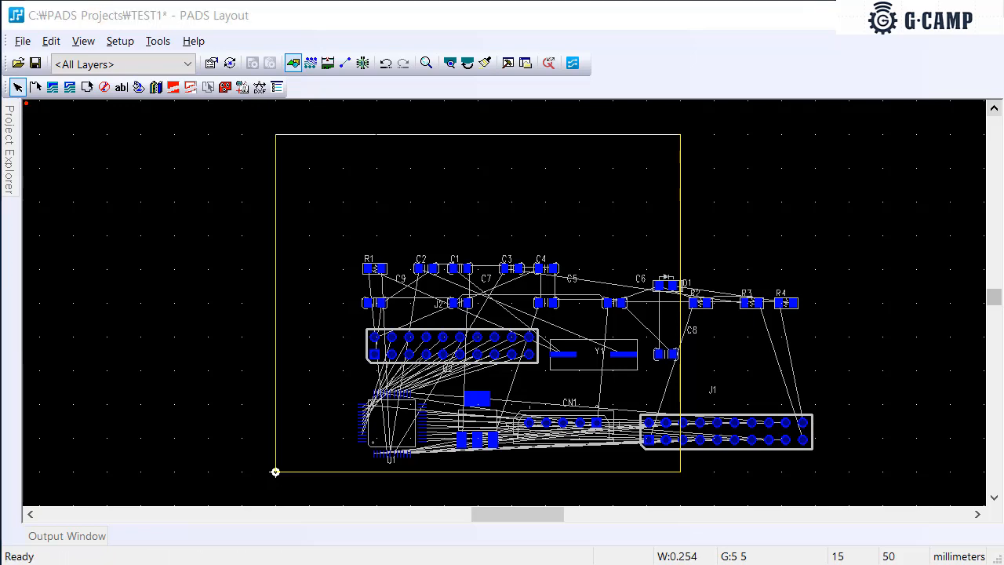
left_click_drag(522, 177, 485, 180)
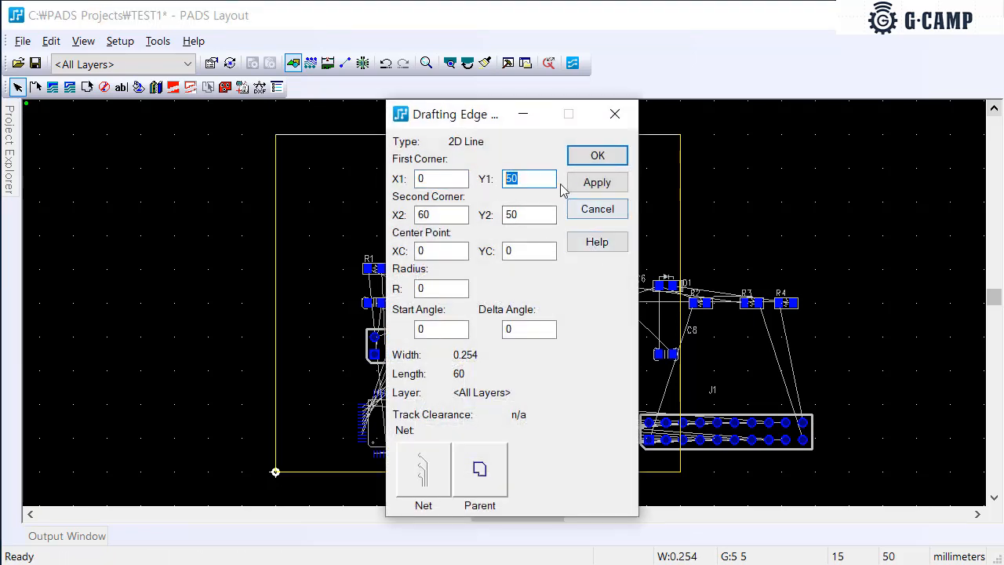
type("6")
left_click_drag(538, 215, 494, 217)
type("60")
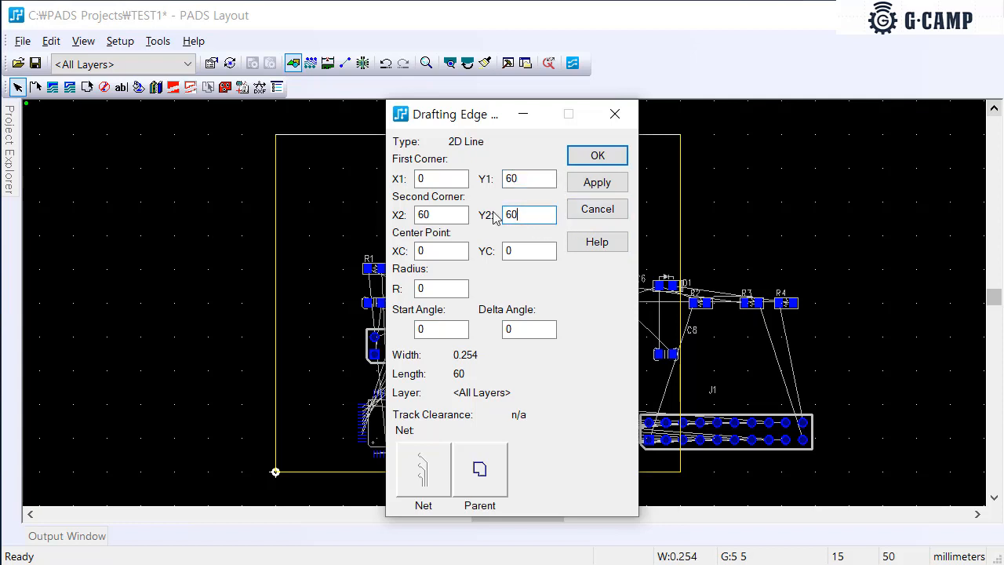
left_click(595, 183)
left_click(598, 156)
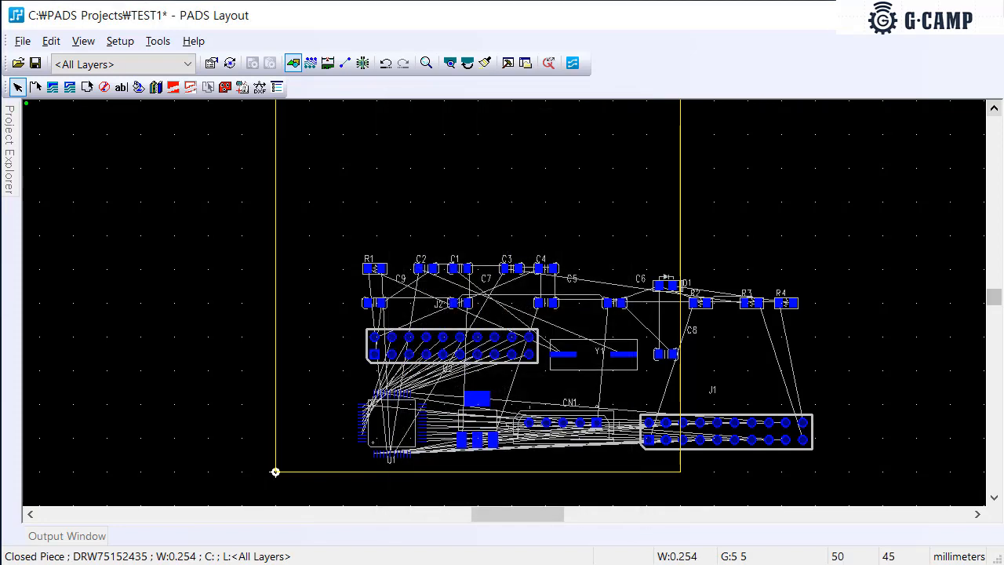
scroll(599, 157, "up", 2)
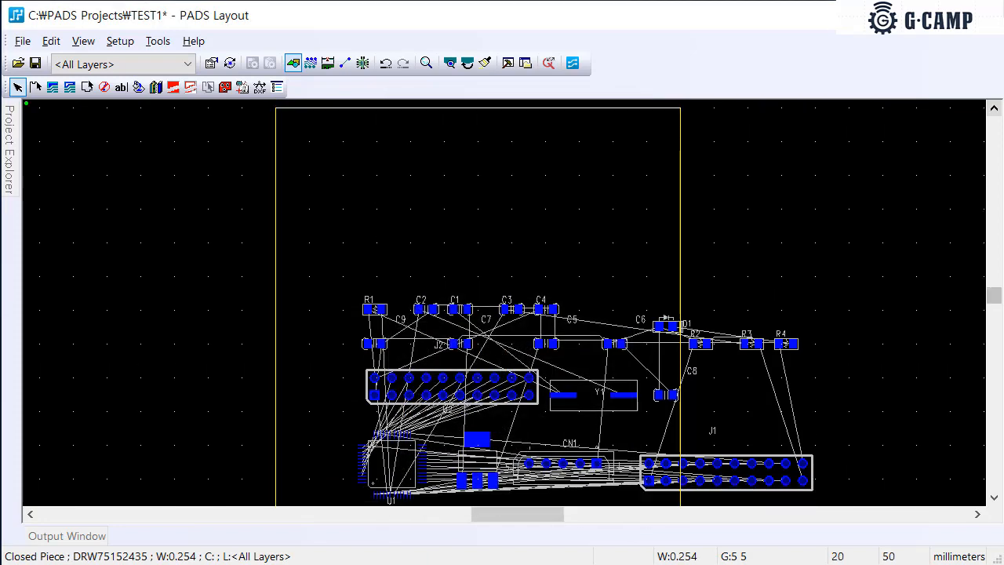
scroll(275, 491, "down", 1)
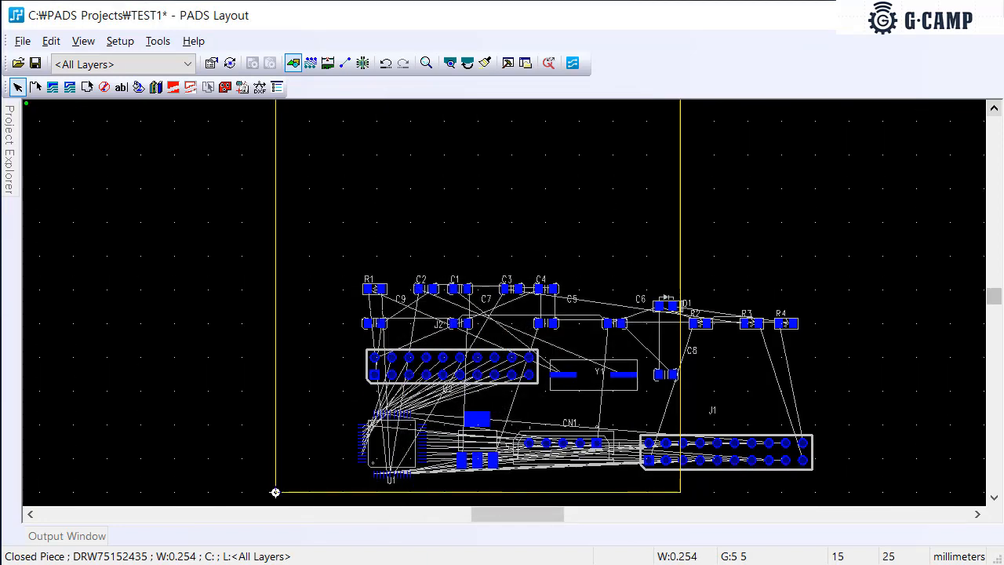
scroll(275, 492, "up", 1)
key("Escape")
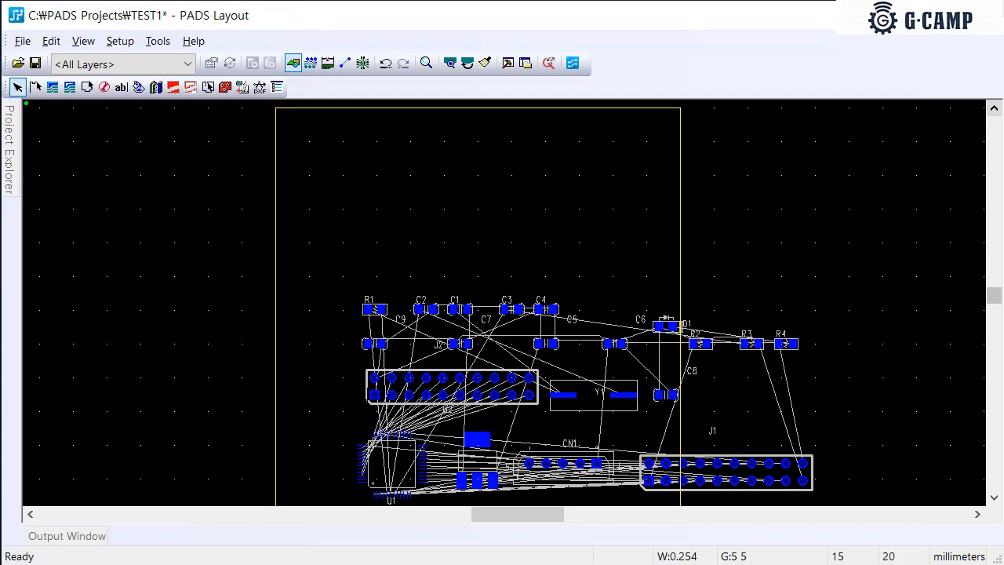
Limit selection to components, and move connector J2 just inside the rectangle's left edge, rotated upright with pin 1 at the upper left
scroll(275, 492, "down", 1)
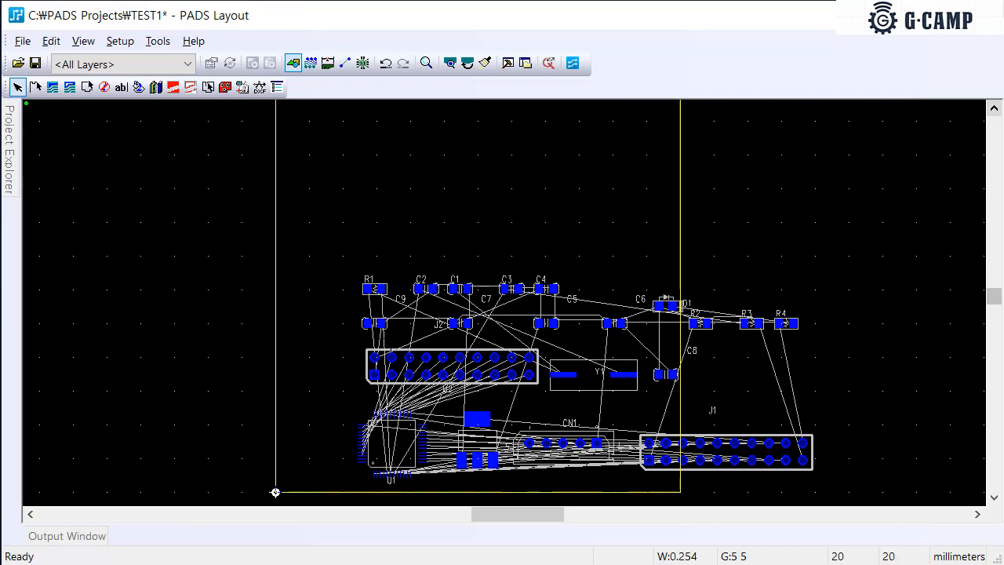
scroll(276, 492, "up", 1)
right_click(325, 342)
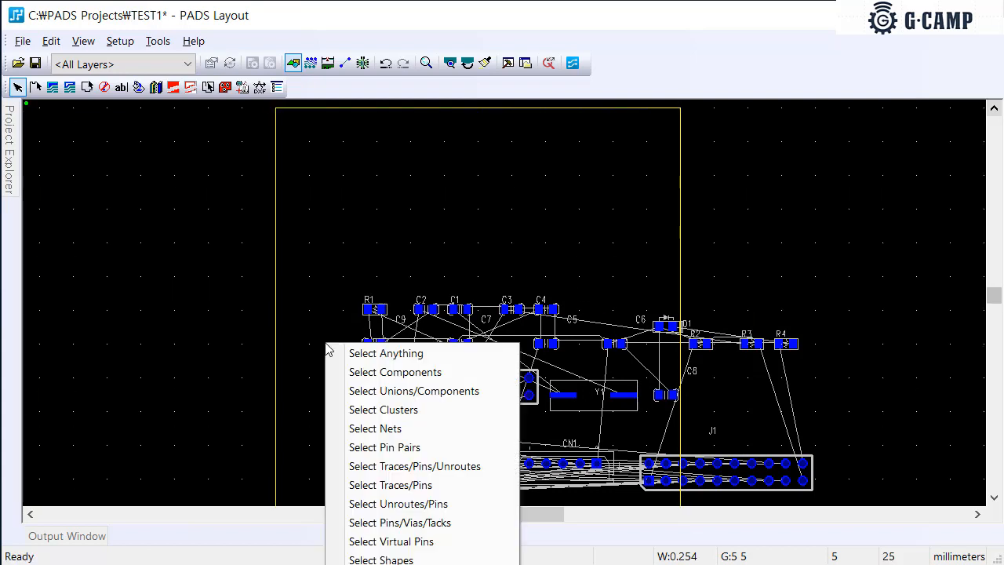
left_click(367, 372)
left_click(369, 377)
left_click_drag(369, 377, 369, 295)
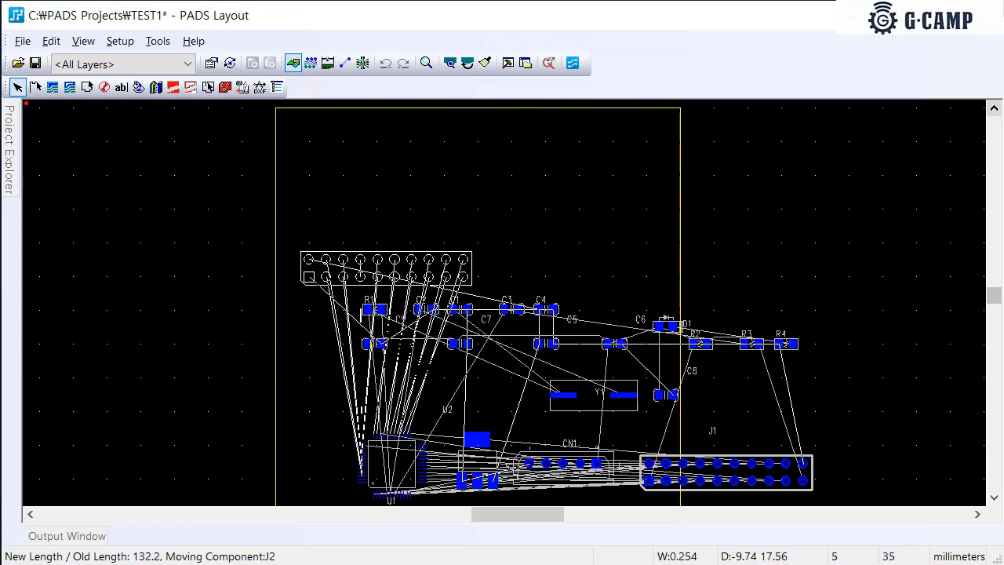
key("ctrl+r")
key("ctrl+r")
key("ctrl+r")
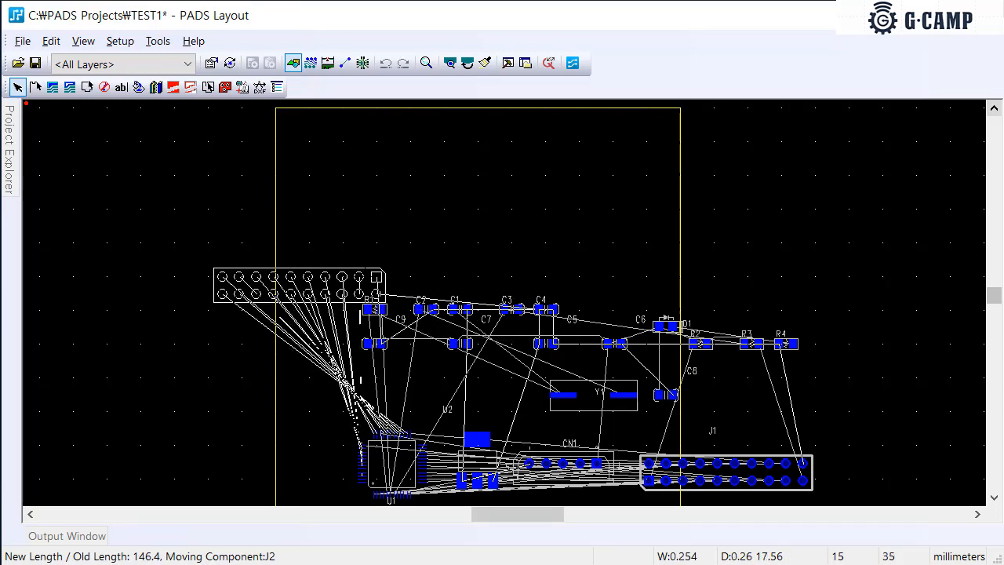
left_click(342, 277)
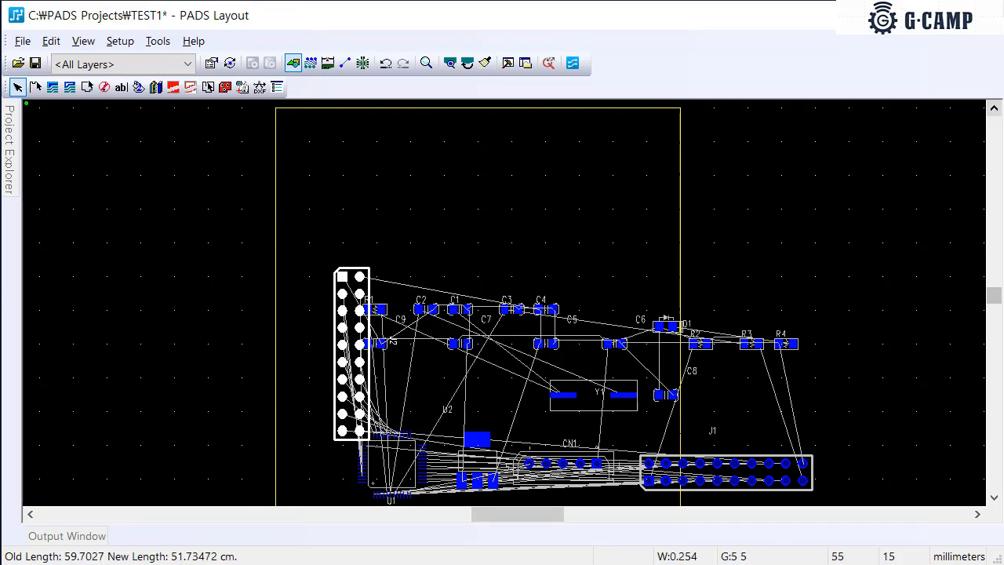
Move connector J1 just inside the rectangle's right edge, level with J2, rotated upright with pin 1 at the upper left
key("ctrl+r")
key("ctrl+r")
key("ctrl+r")
key("ctrl+r")
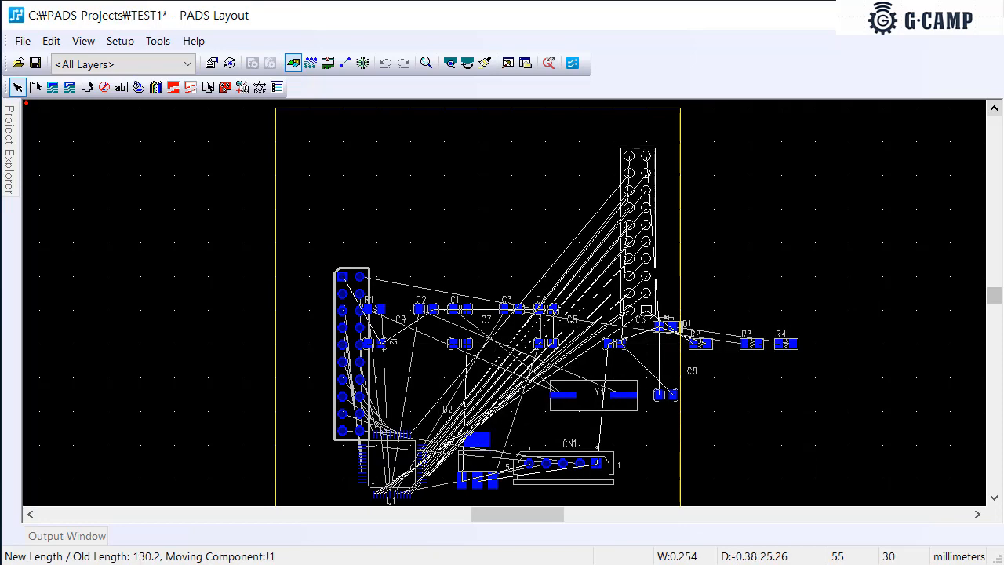
key("ctrl+r")
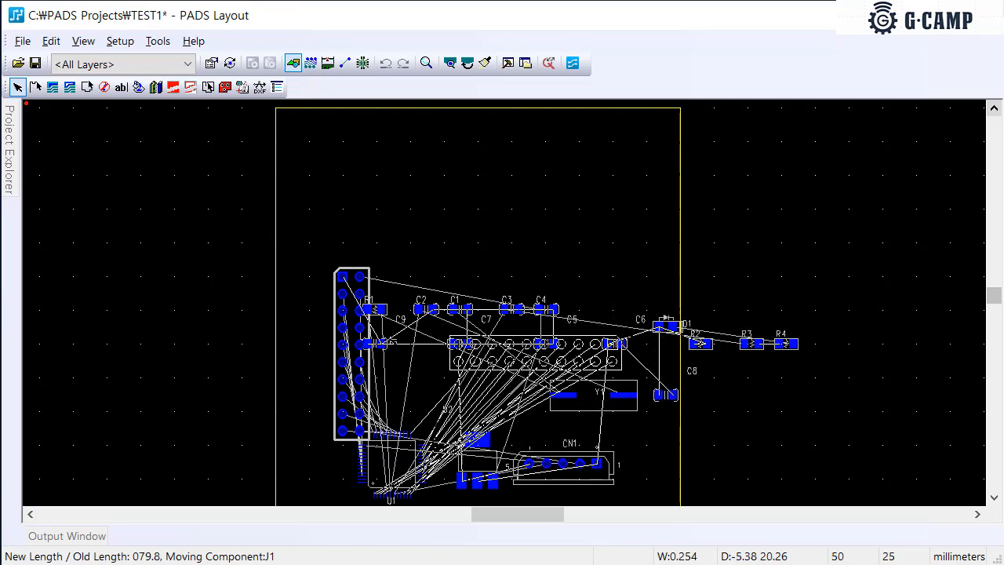
left_click(613, 276)
scroll(369, 287, "down", 1)
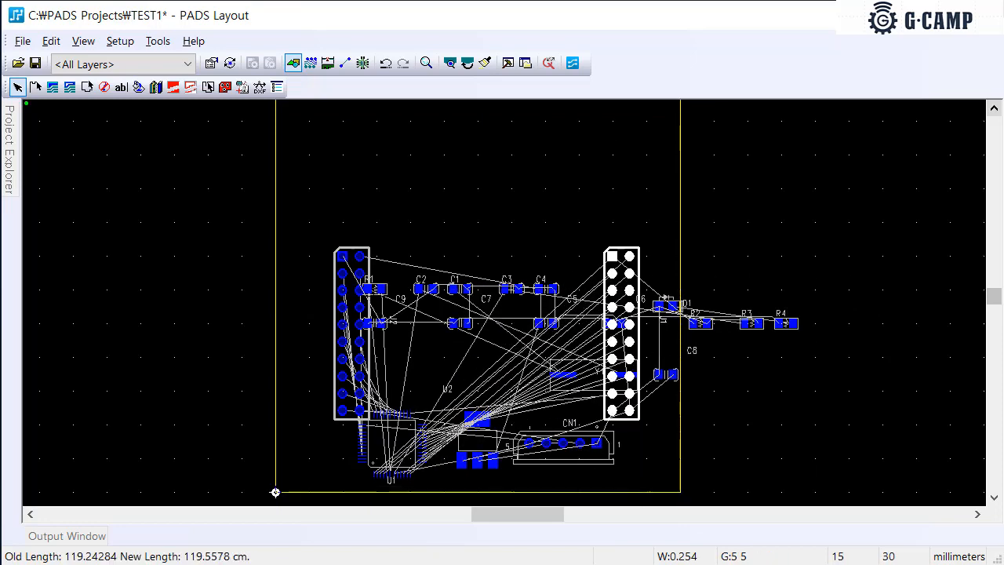
Swap the two header connectors, placing J1 near the outline's left edge at X 10, Y 35 and J2 near its right edge, and deselect
scroll(342, 275, "up", 3, "ctrl")
left_click(362, 276)
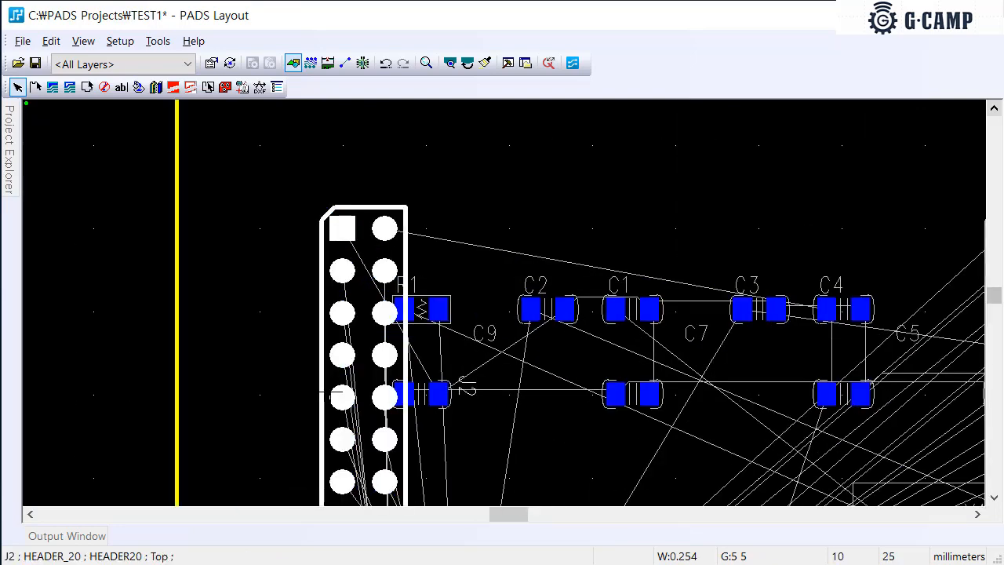
scroll(336, 393, "down", 4, "ctrl")
left_click(509, 351)
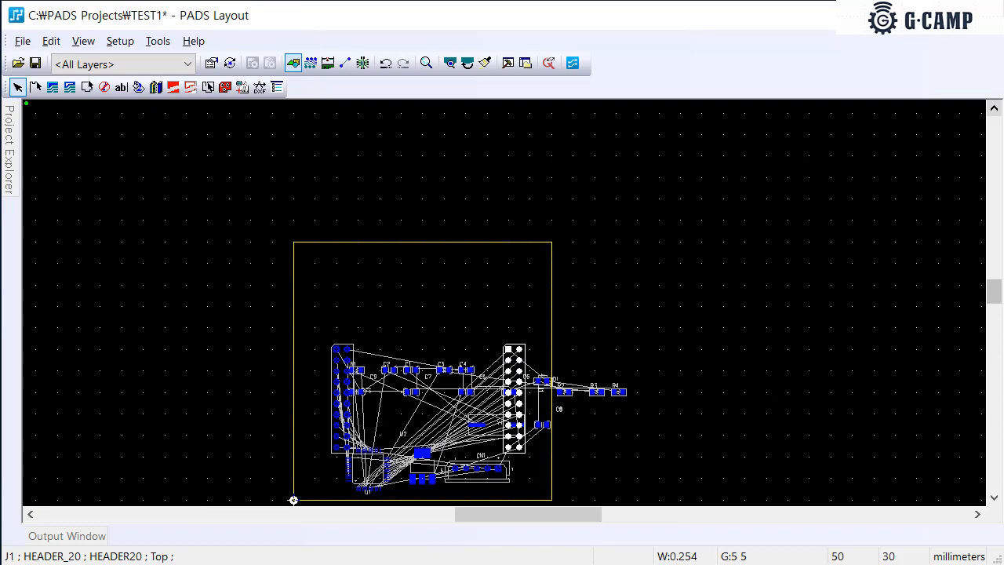
mouse_move(508, 349)
left_mouse_down()
mouse_move(315, 349)
mouse_move(536, 350)
mouse_move(510, 350)
left_mouse_up()
left_click_drag(315, 349, 337, 349)
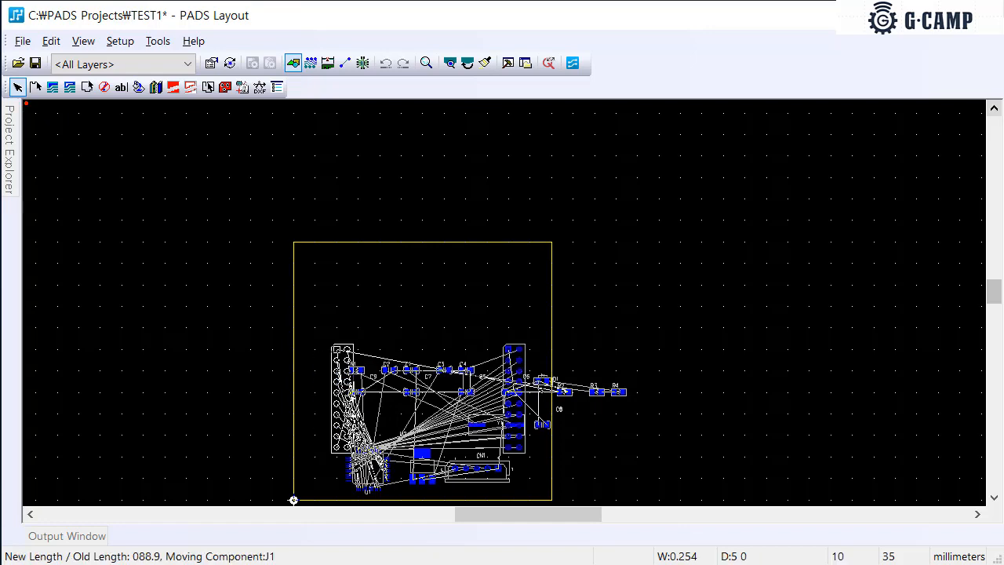
left_click(337, 349)
scroll(352, 352, "up", 3, "ctrl")
scroll(419, 355, "down", 5)
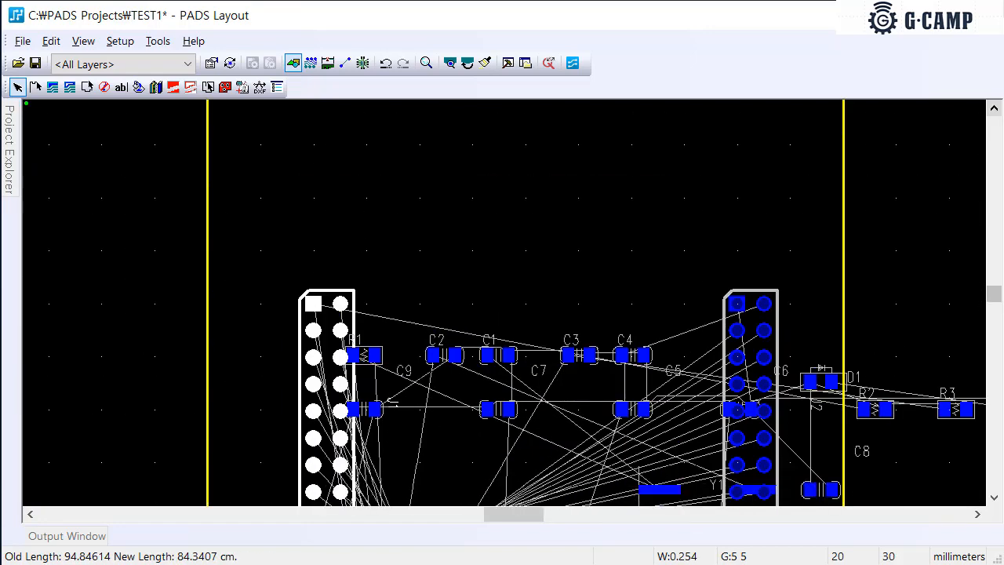
scroll(419, 354, "down", 1)
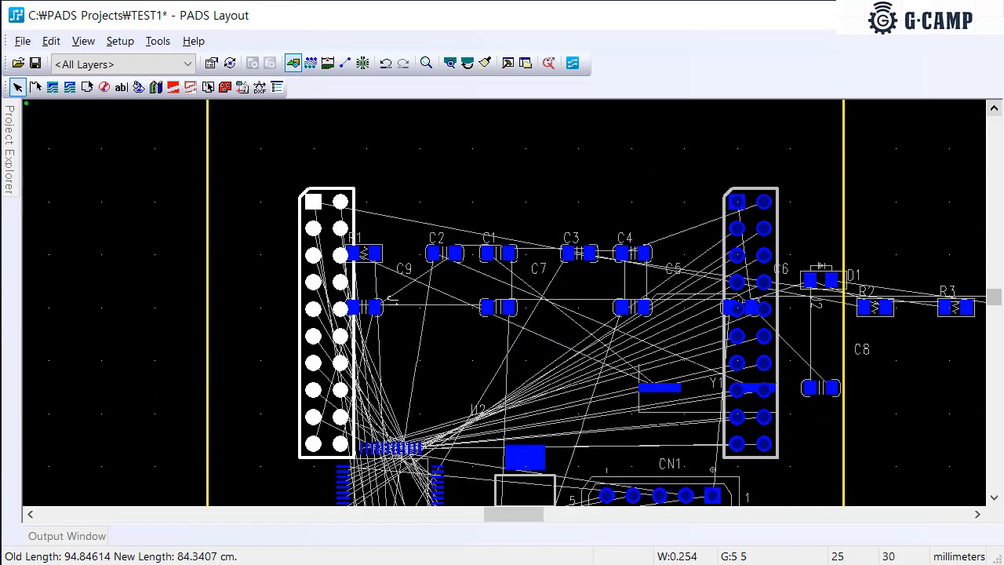
scroll(449, 253, "down", 1)
scroll(449, 253, "up", 1)
key("Escape")
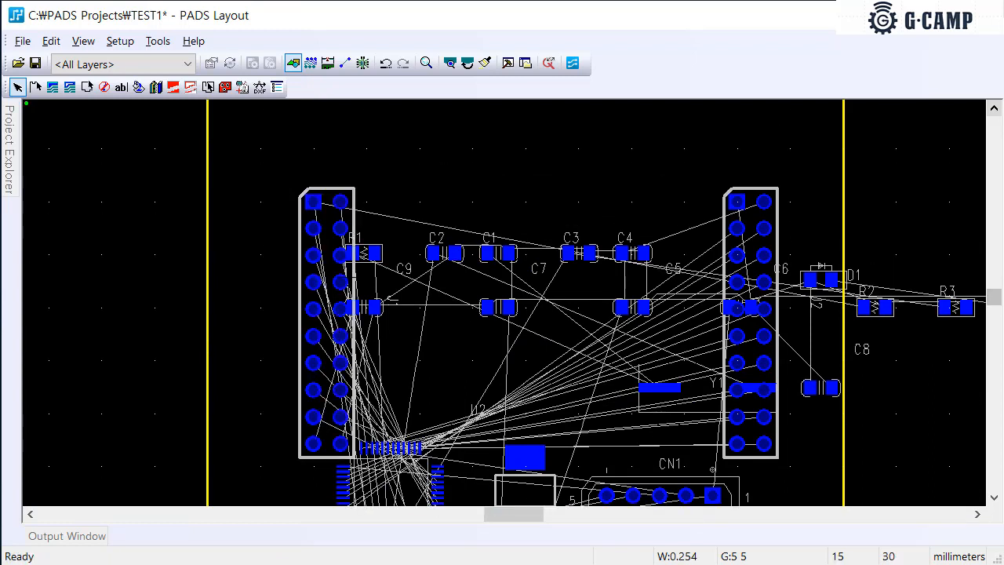
Set the display dot grid to 2.54 mm
type("g")
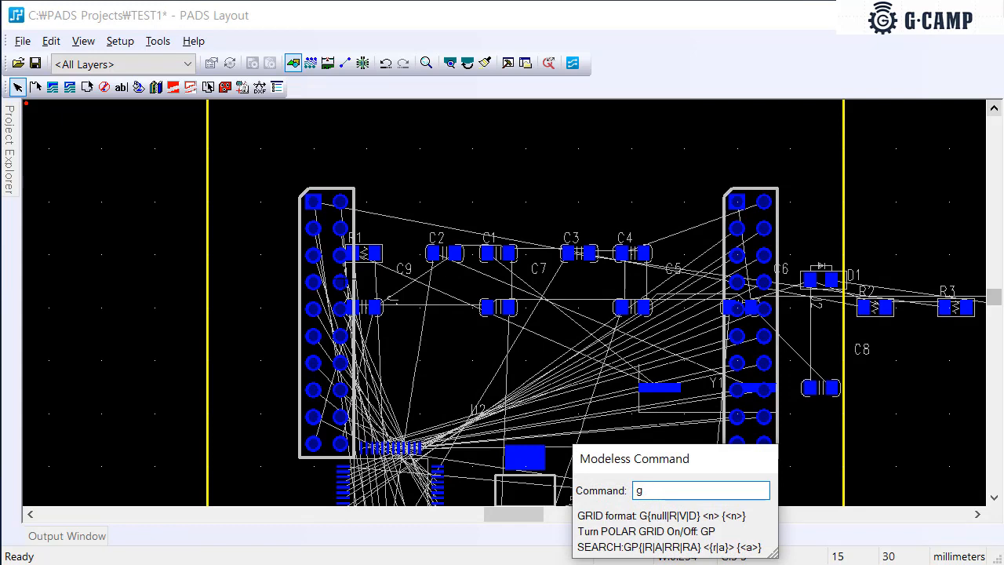
type("d2.54")
key("Return")
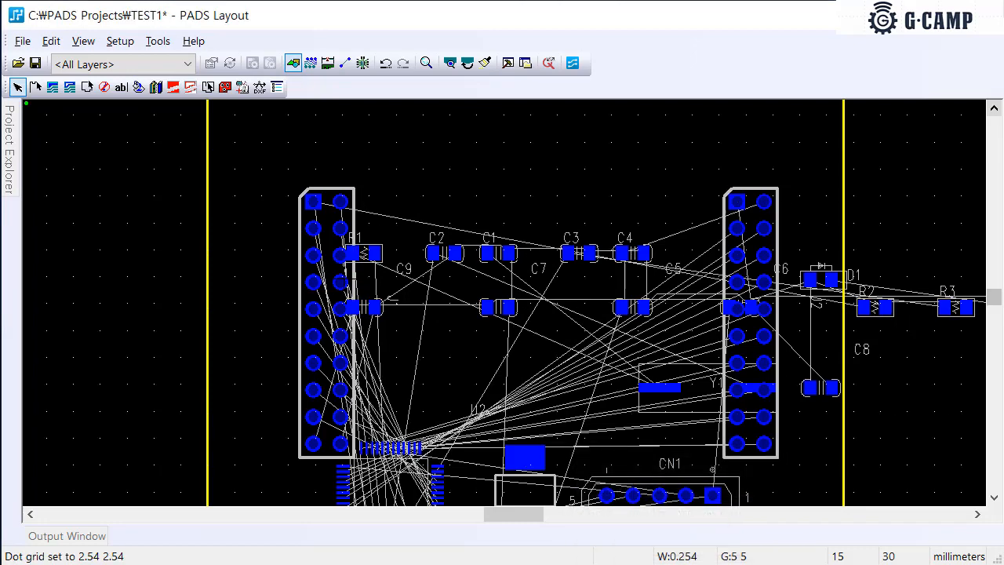
Set the design grid to 2.54 mm and place connector J1 at X 7.62, Y 35.56 inside the outline's left edge
left_click_drag(313, 202, 314, 203)
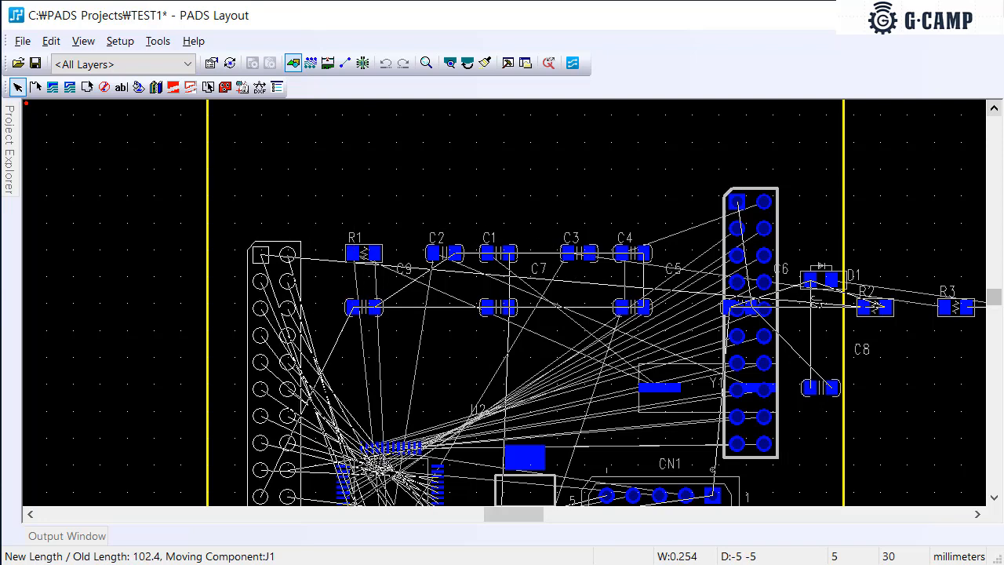
type("g2.54")
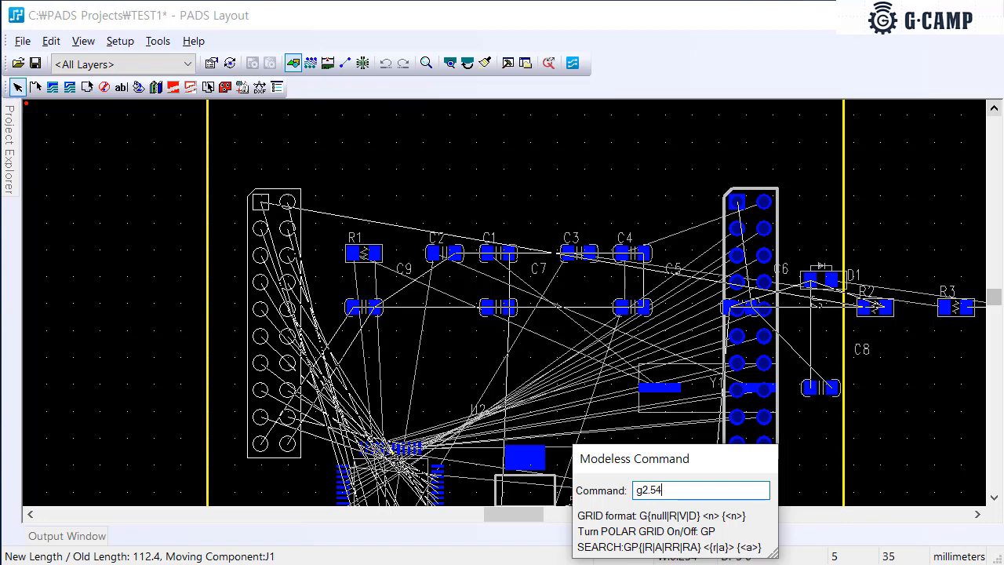
key("Return")
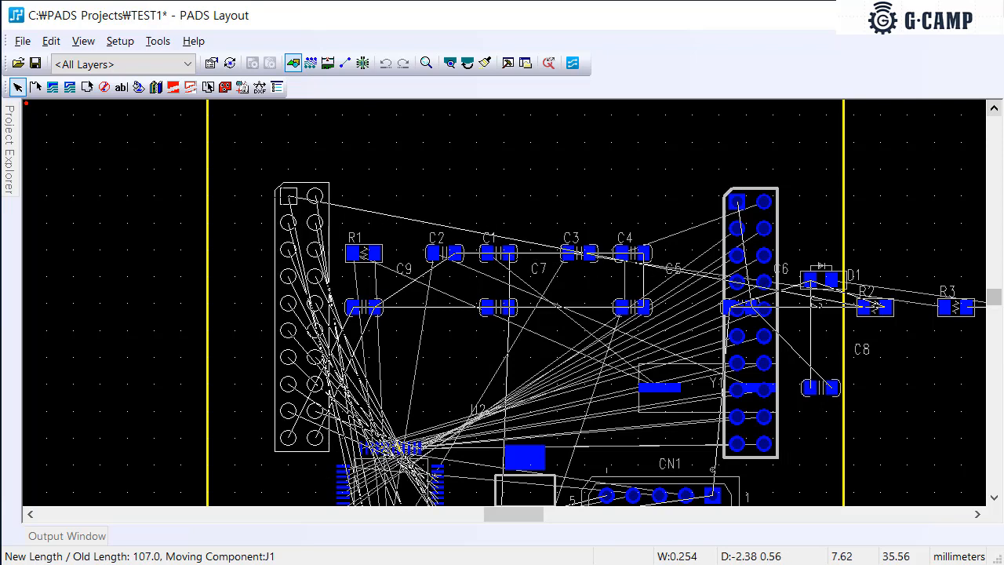
left_click(287, 196)
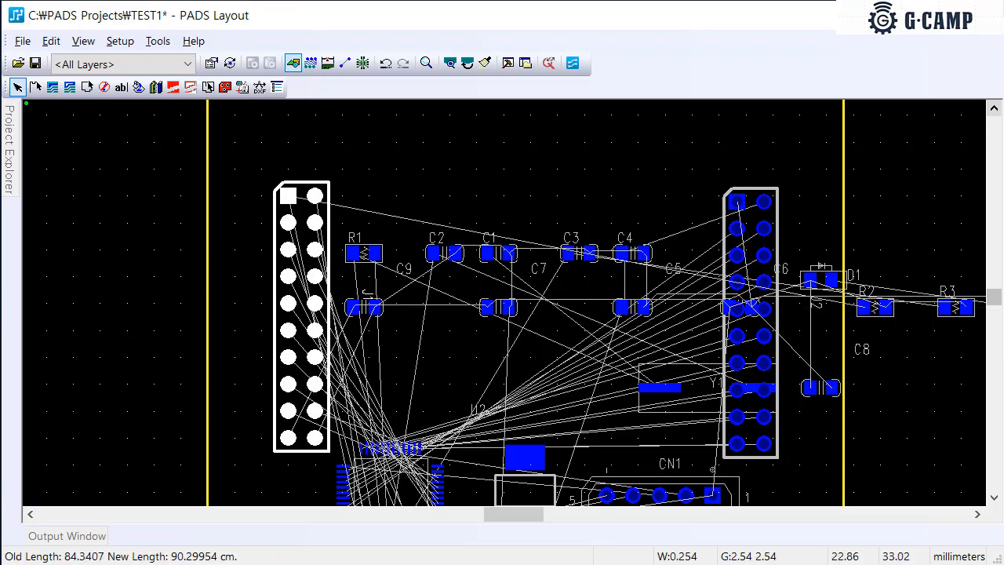
Move connector J2 to X 50.8, Y 35.56, level with J1 near the outline's right edge
left_click(736, 201)
key("ctrl+e")
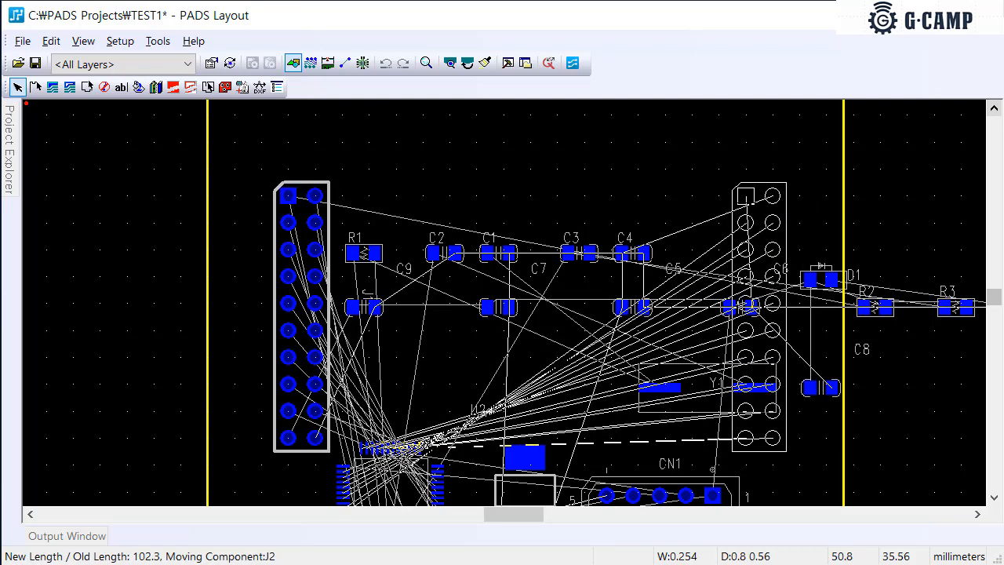
left_click(745, 196)
Move microcontroller U1 between the two headers at X 30.48, Y 25.4, rotated by 180 degrees
scroll(640, 262, "down", 1)
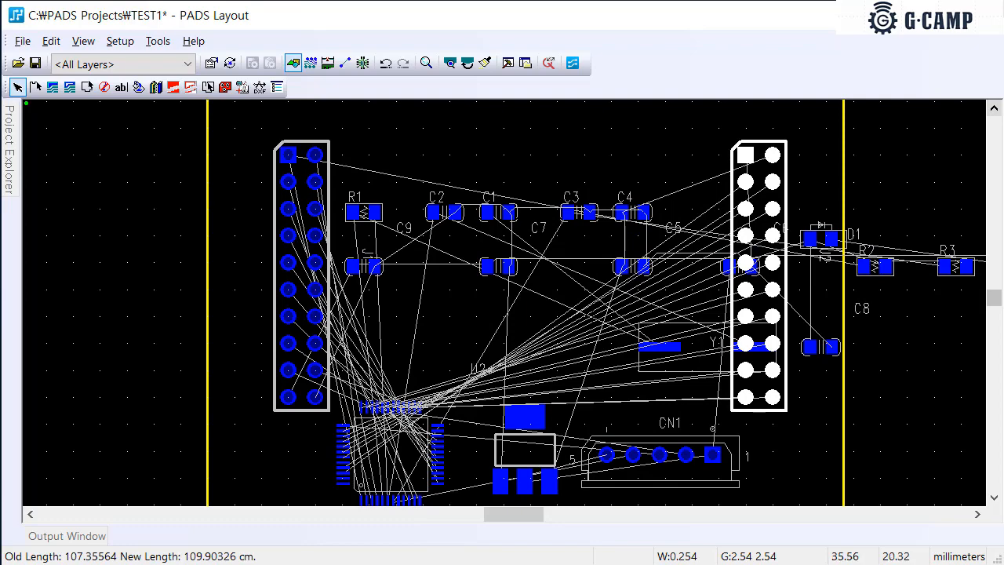
left_click(584, 316)
left_click(421, 450)
key("ctrl+e")
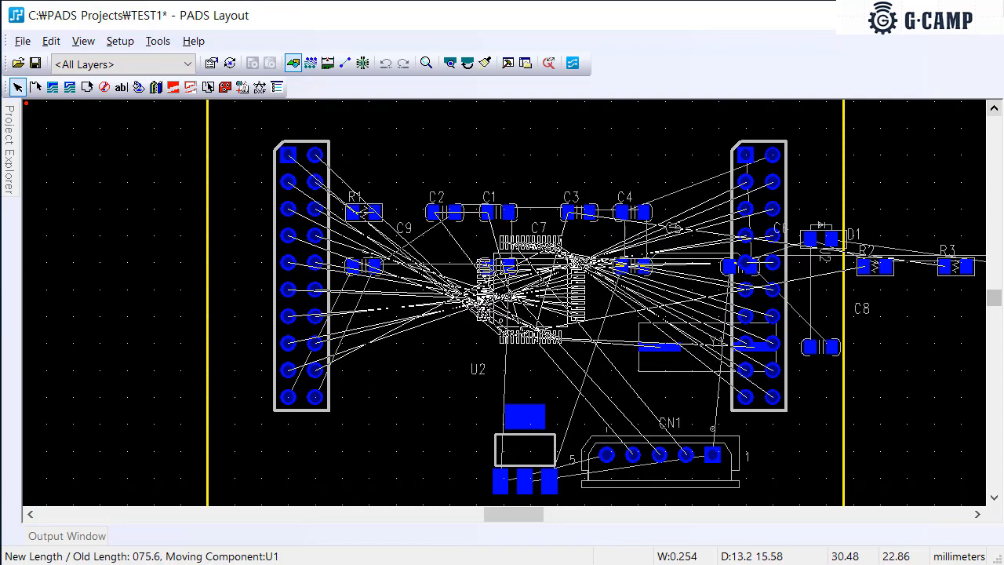
key("ctrl+r")
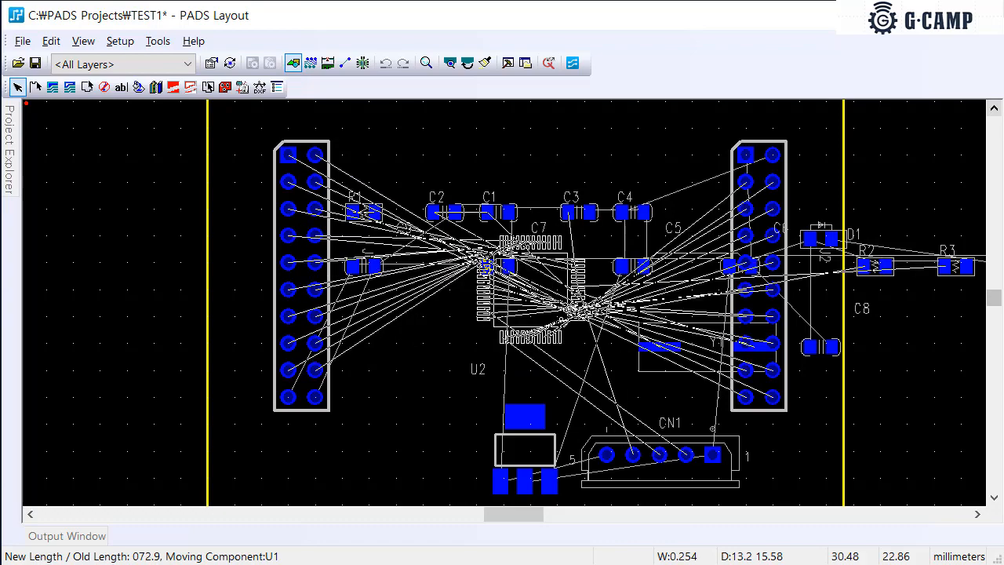
key("ctrl+r")
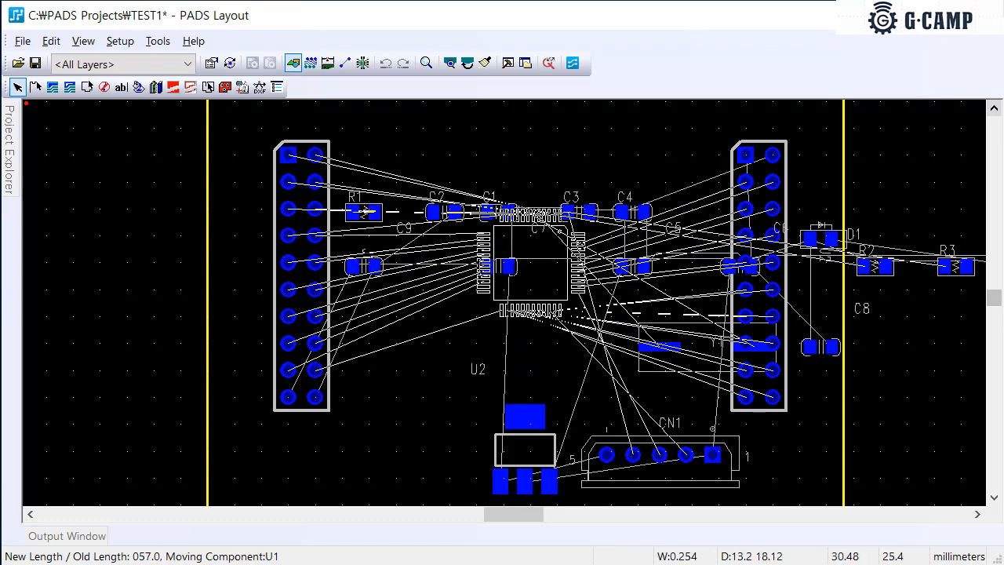
left_click(530, 262)
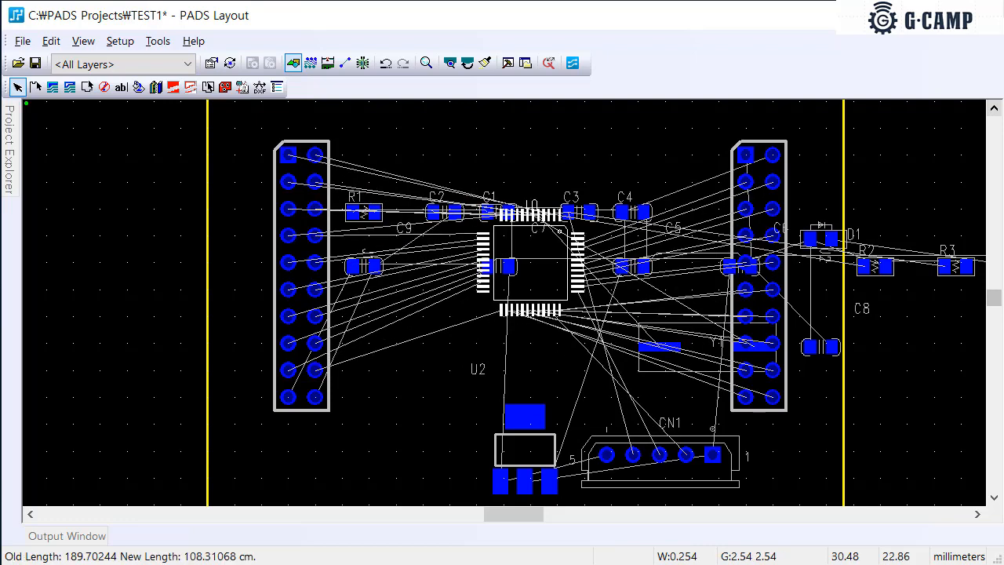
Try spinning U1 in place to an angle of 225 degrees
right_click(525, 288)
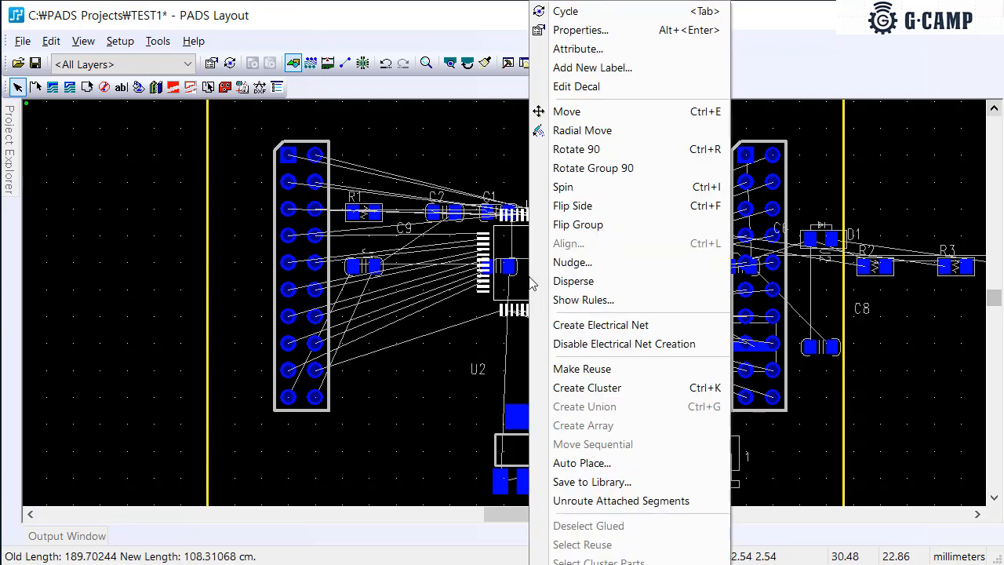
left_click(563, 188)
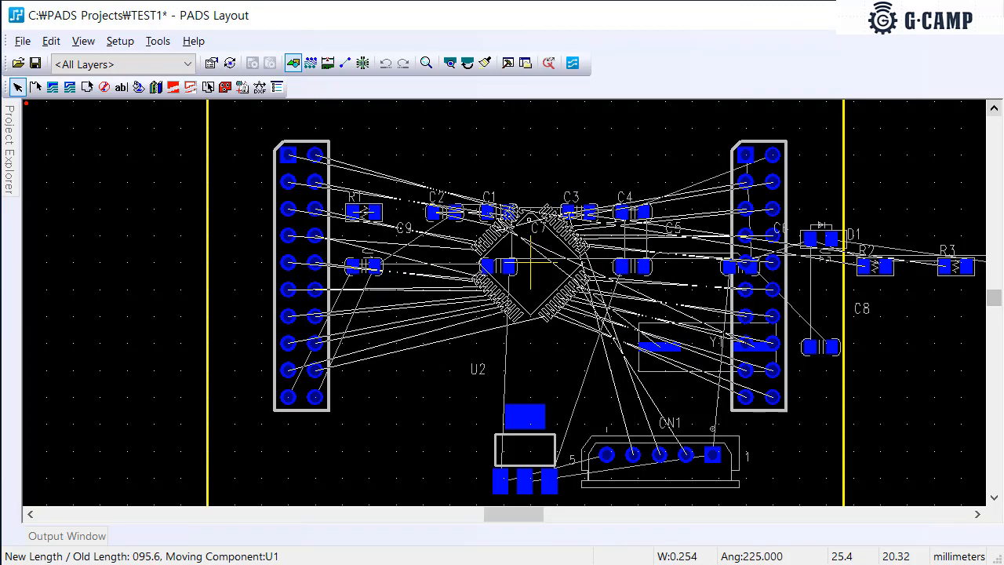
key("Escape")
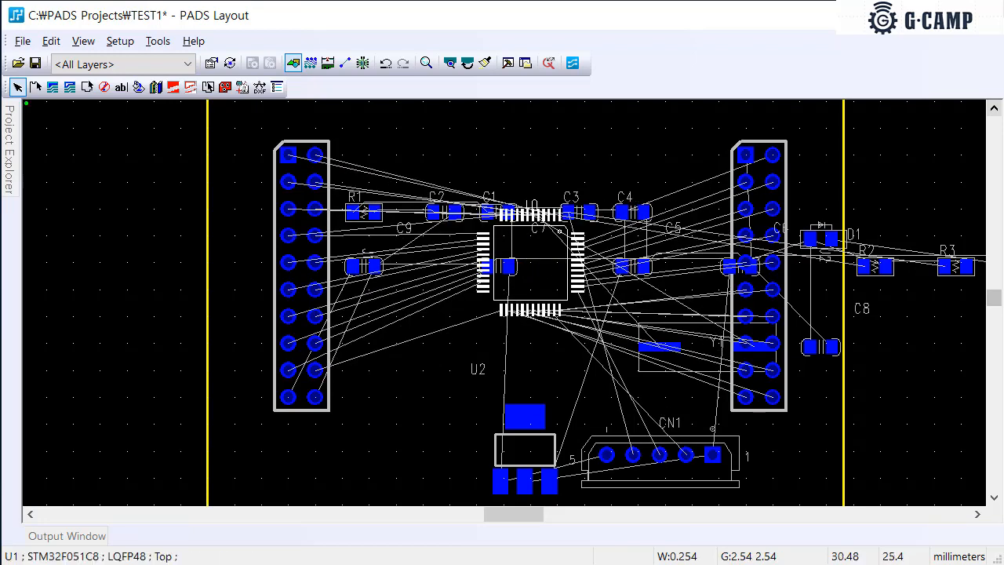
Try saving U1's part type STM32F051C8 and decal LQFP48 to the PartQuest library, and clear the selection
right_click(544, 266)
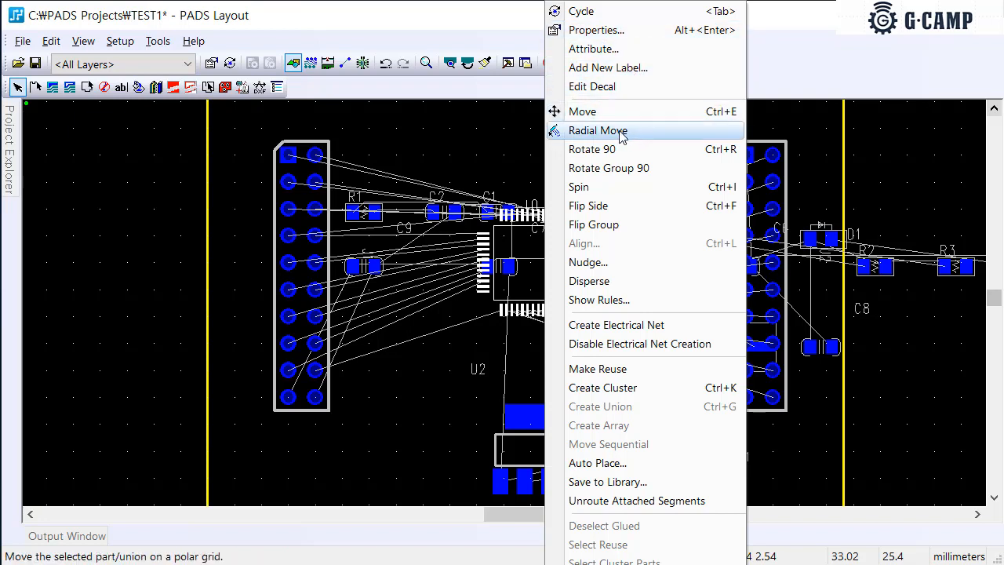
left_click(620, 482)
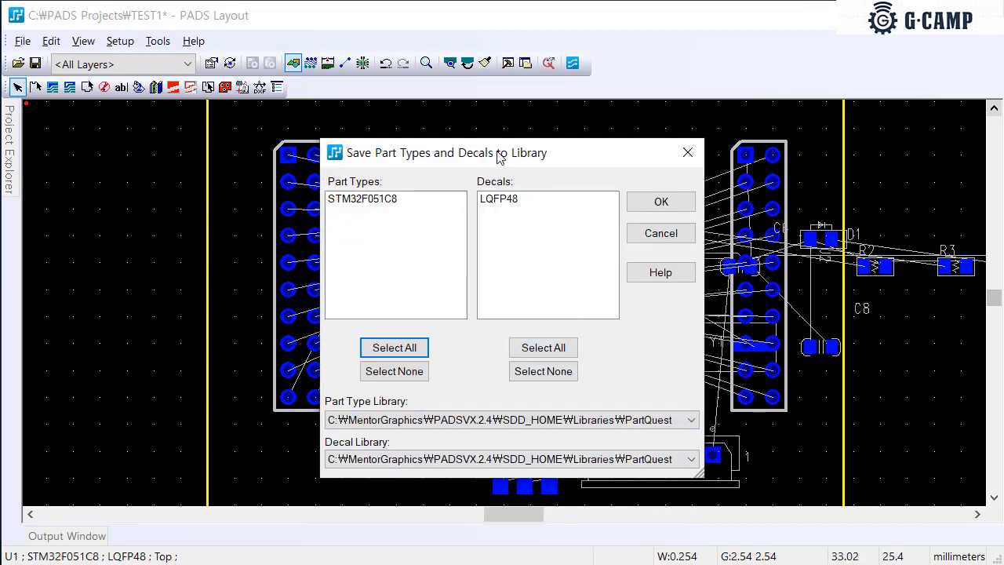
left_click_drag(502, 216, 491, 241)
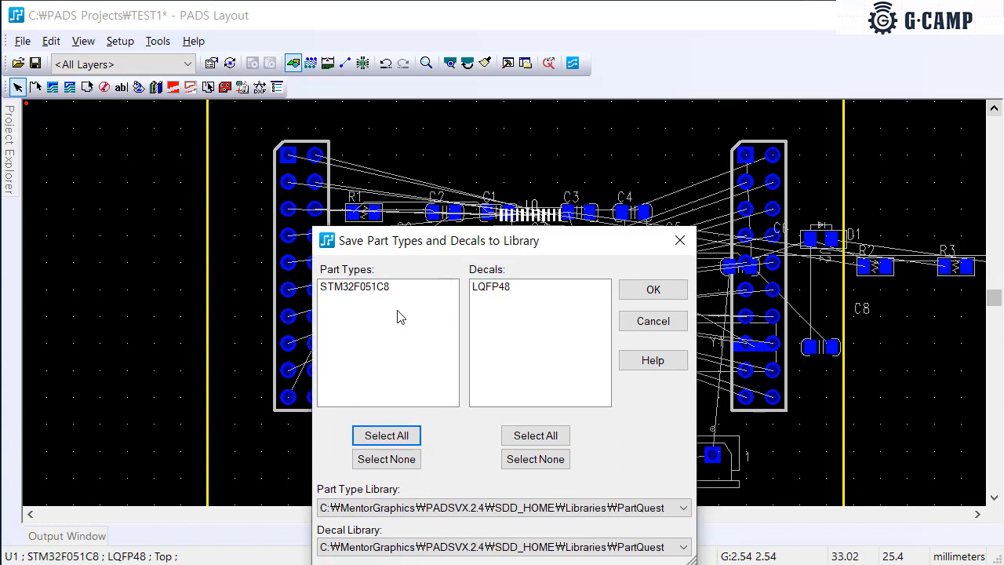
left_click(360, 289)
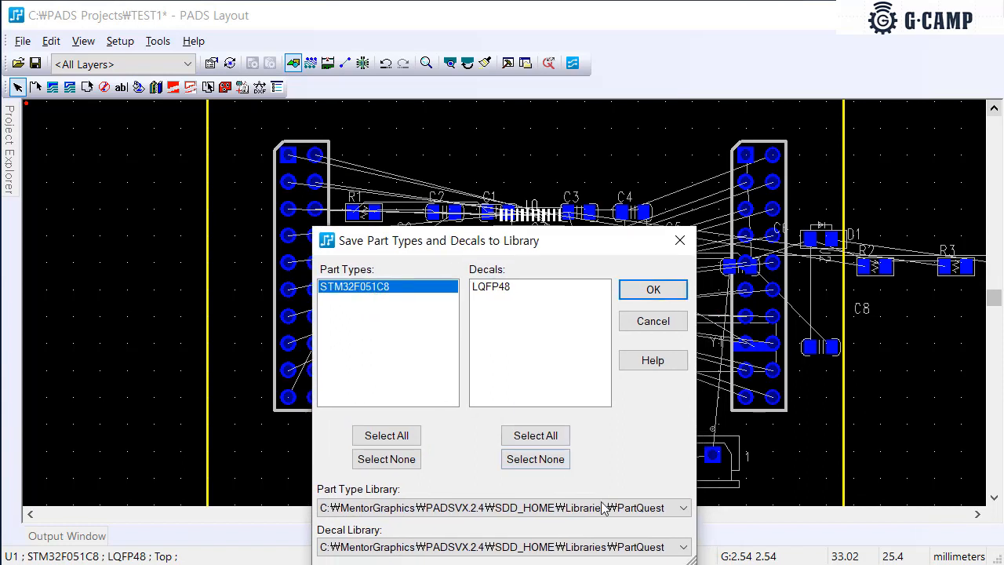
left_click(489, 289)
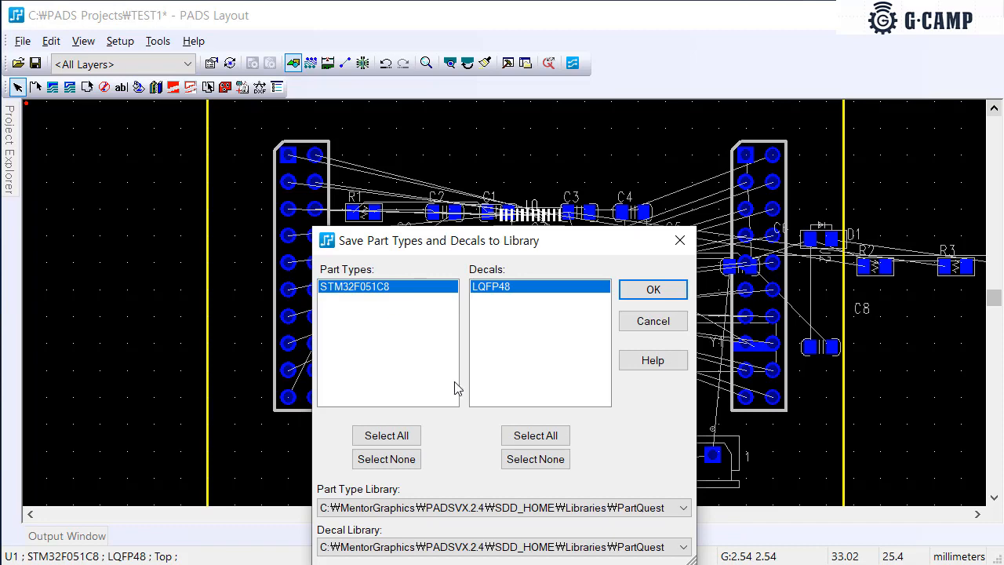
left_click(635, 325)
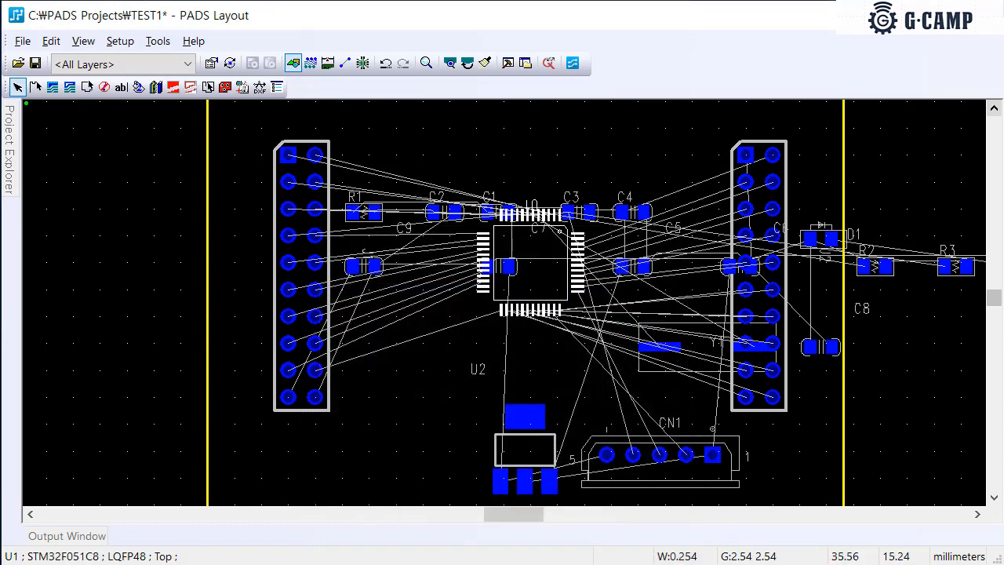
left_click(473, 369)
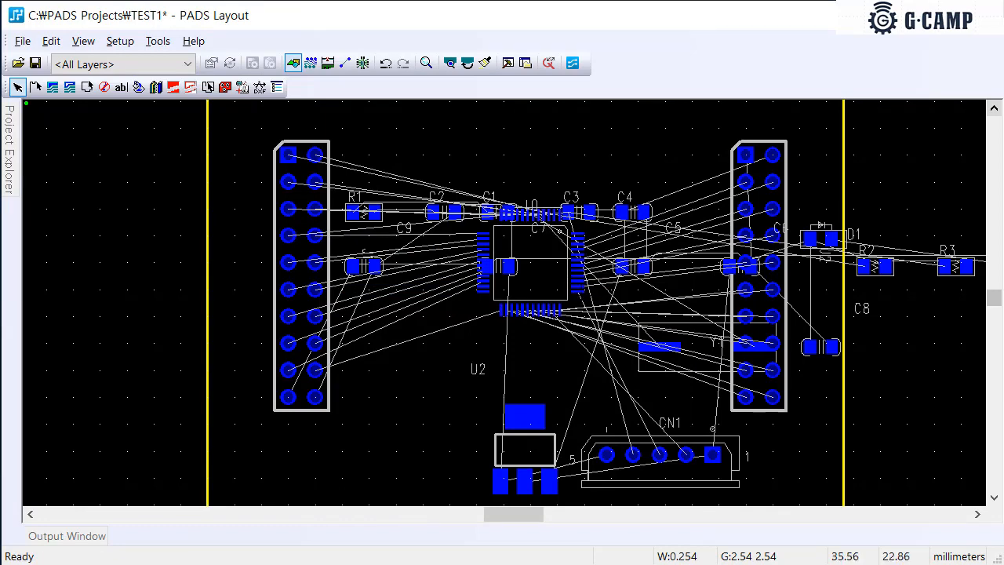
Move connector CN1 horizontally into the upper left area of the outline, above header J1
scroll(583, 294, "down", 1)
left_click(636, 435)
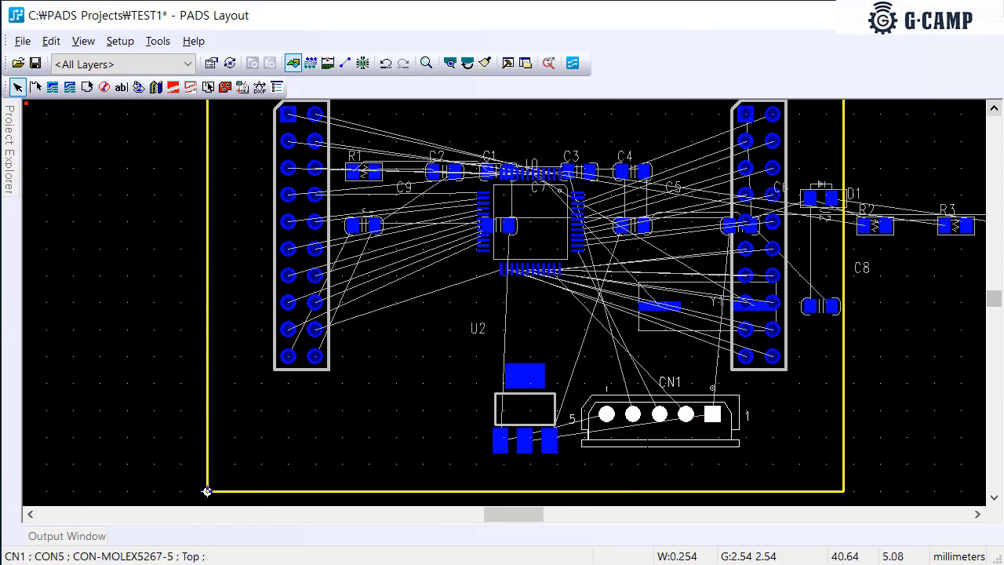
key("ctrl+e")
scroll(610, 251, "up", 8)
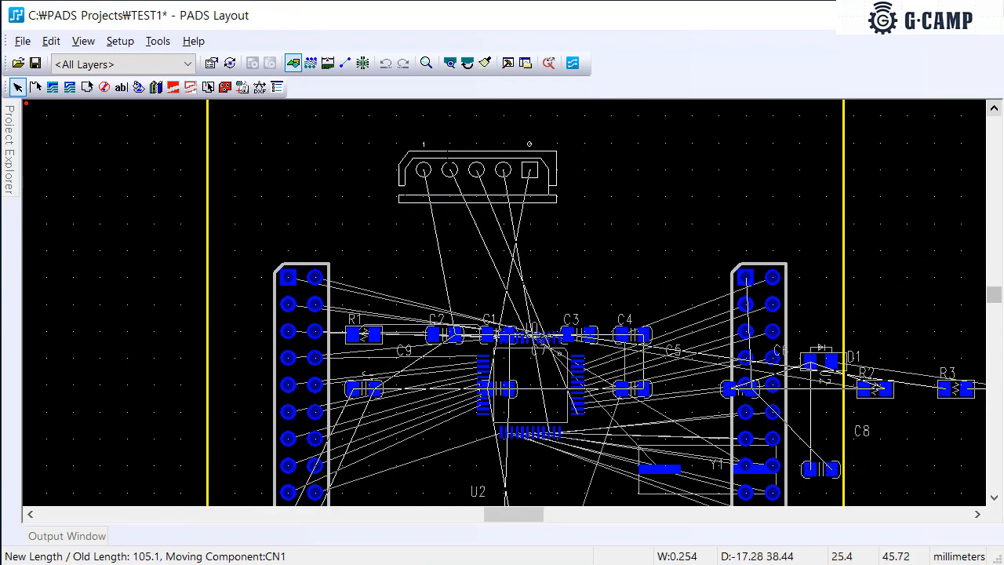
left_click(421, 142)
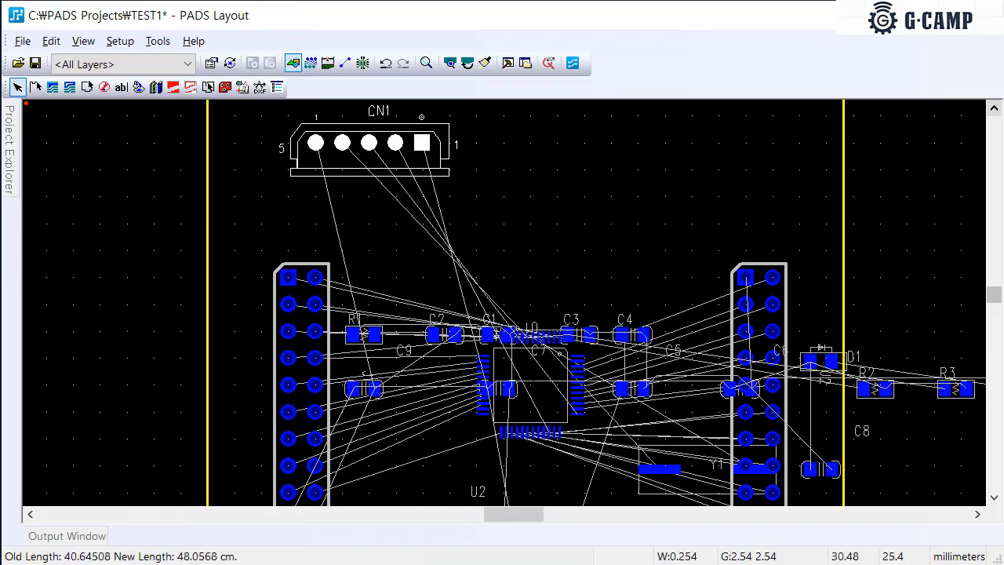
Glue microcontroller U1 at its current position in its component properties and try moving it downward
left_click(581, 382)
scroll(512, 302, "down", 5)
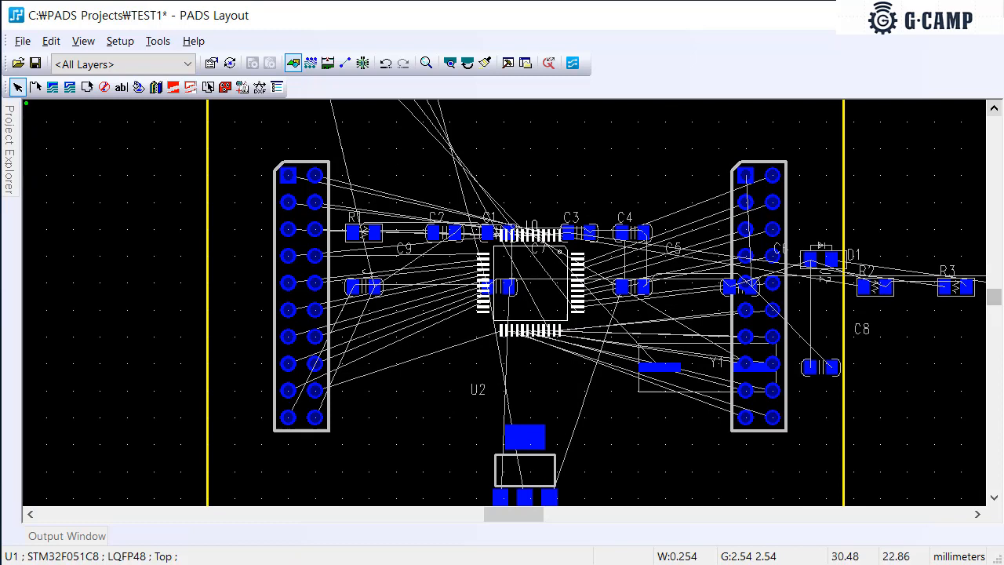
right_click(534, 289)
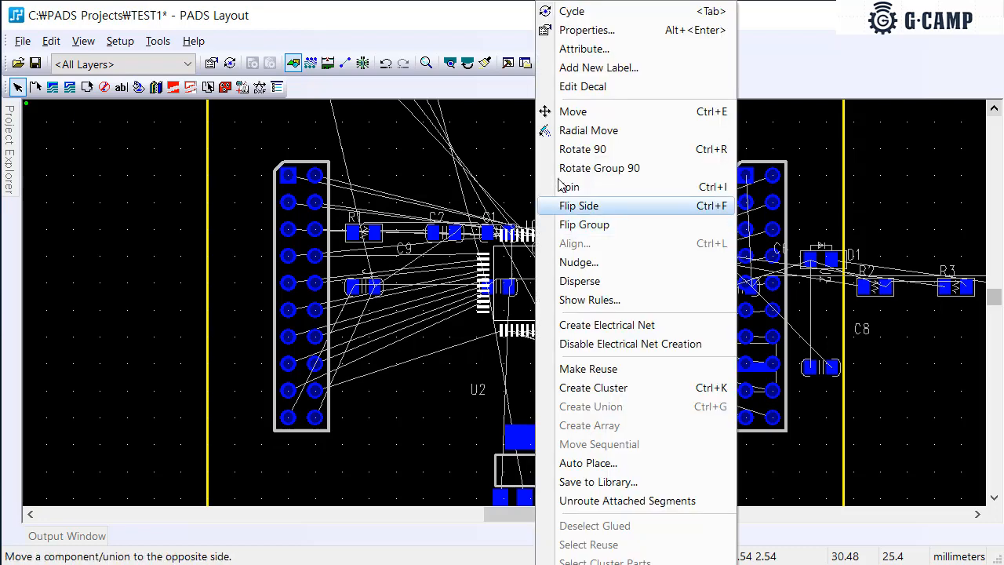
left_click(585, 30)
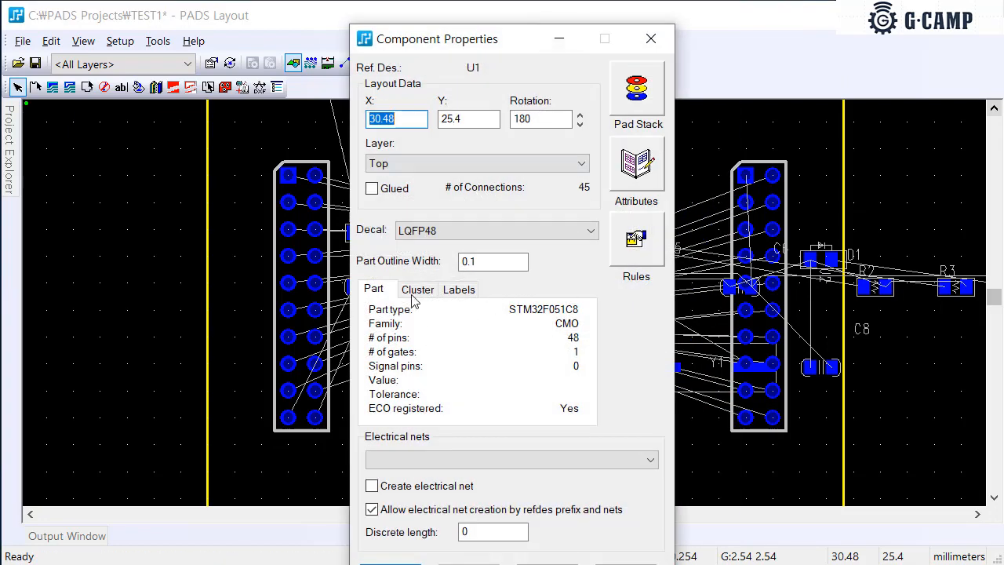
left_click(384, 190)
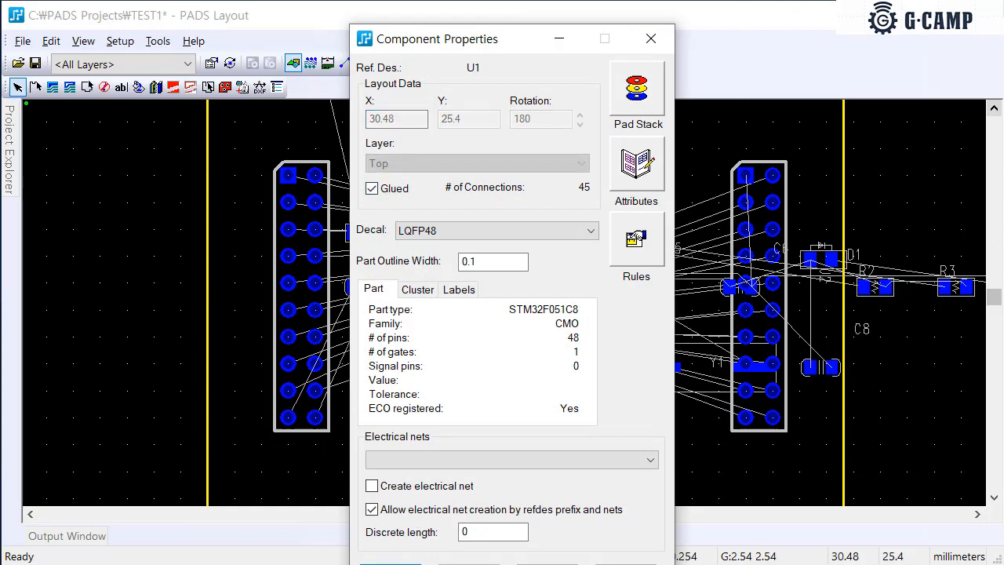
left_click(391, 564)
left_click_drag(528, 310, 520, 373)
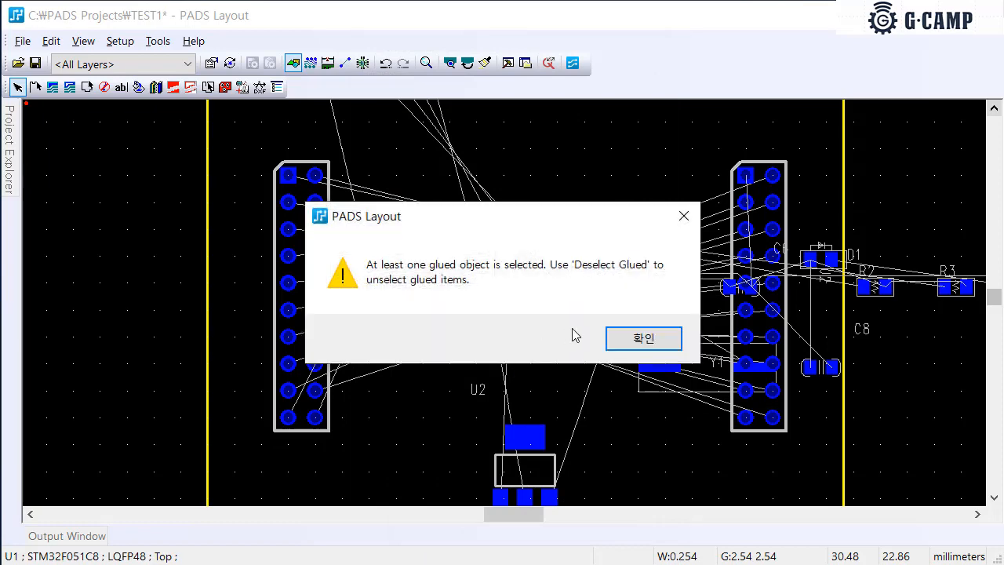
left_click(619, 336)
Unglue microcontroller U1 and change its placement layer to Bottom in its component properties
right_click(518, 295)
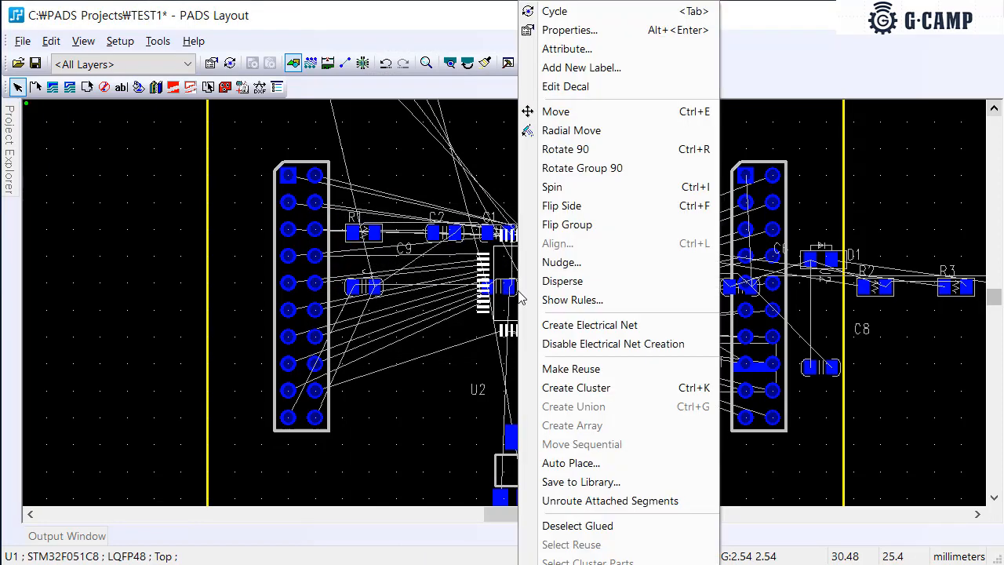
left_click(569, 30)
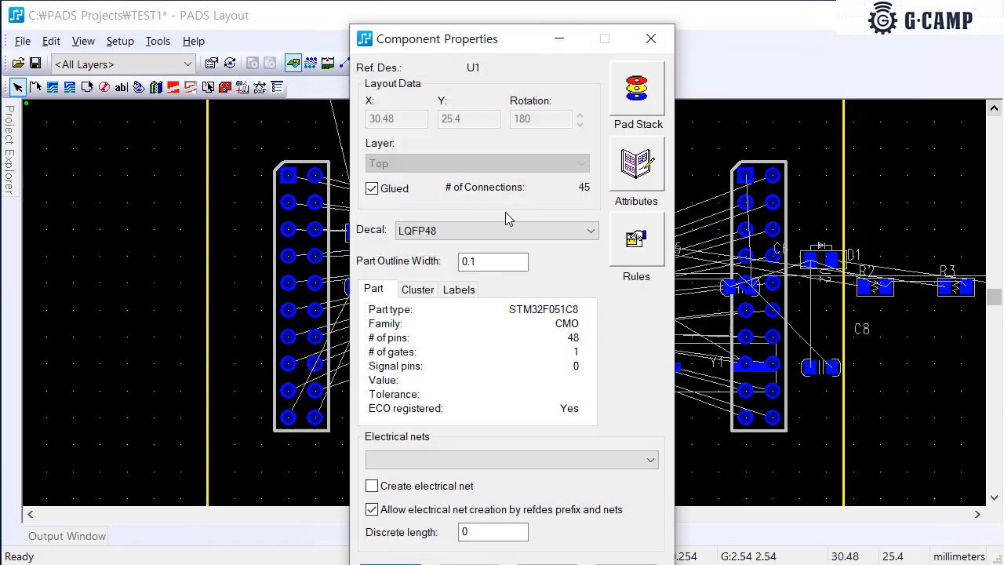
left_click(390, 191)
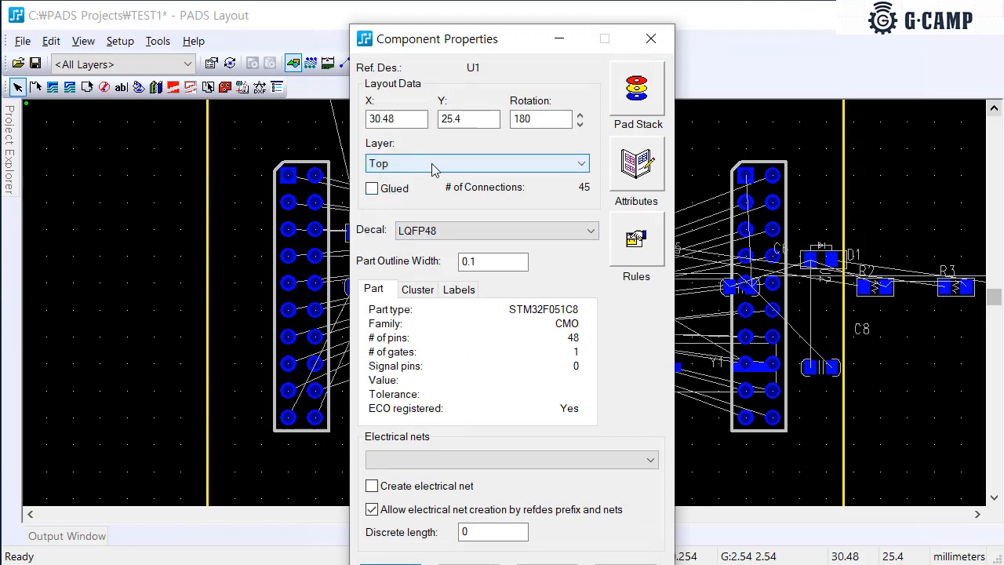
left_click(437, 171)
left_click(420, 191)
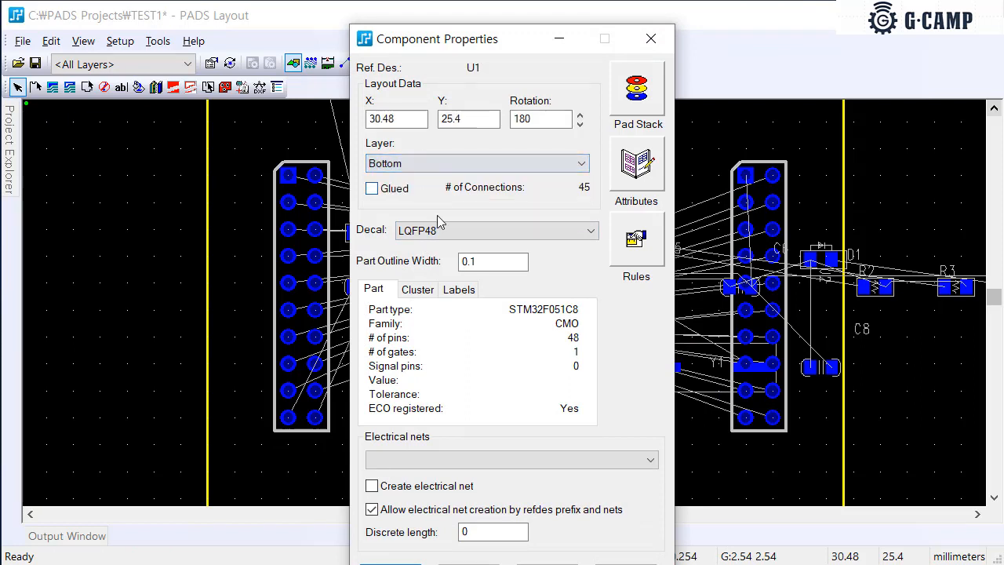
left_click(469, 564)
left_click(390, 564)
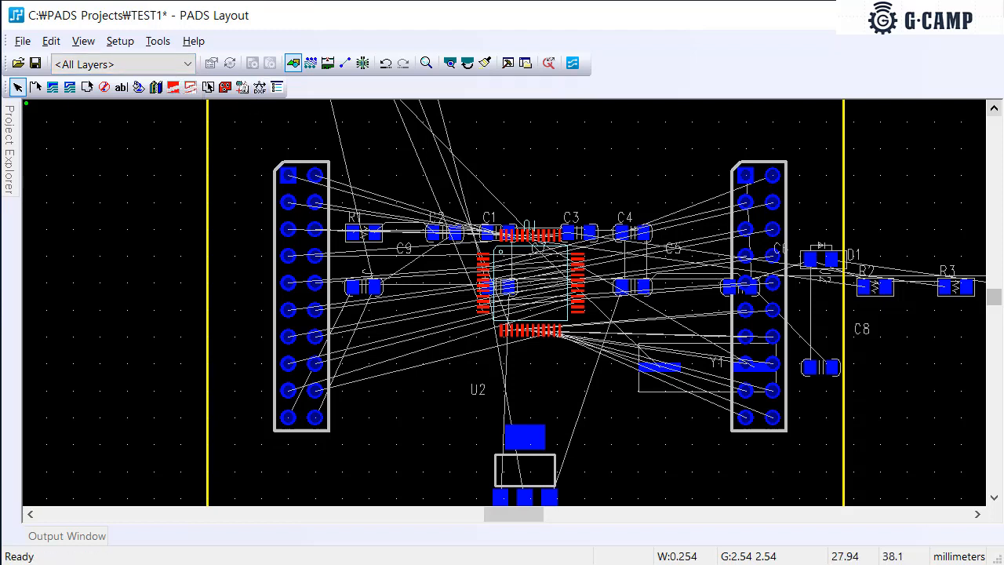
Hide and restore the Top layer and the Bottom layer one after the other in the display colors setup
key("ctrl+alt+c")
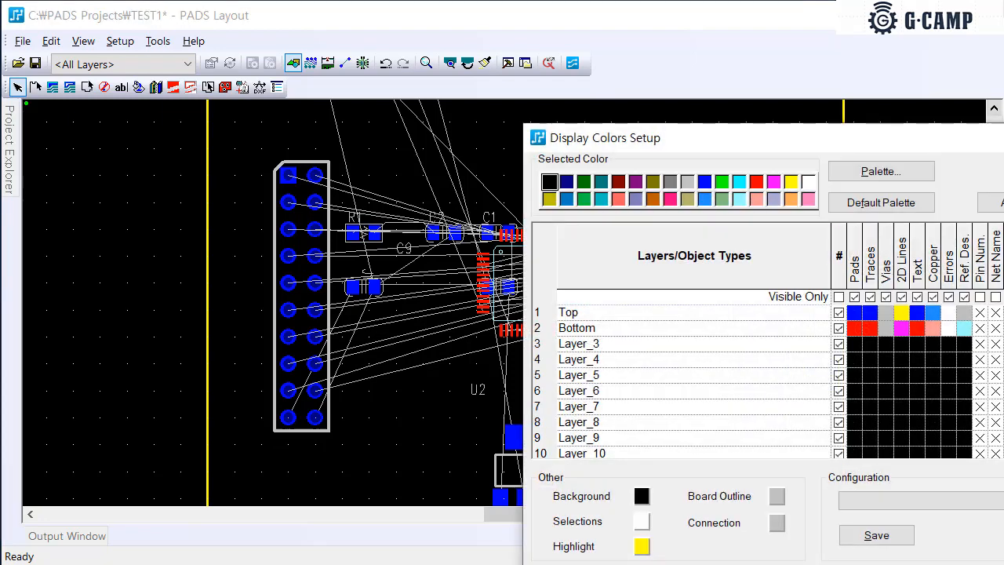
left_click_drag(695, 146, 397, 35)
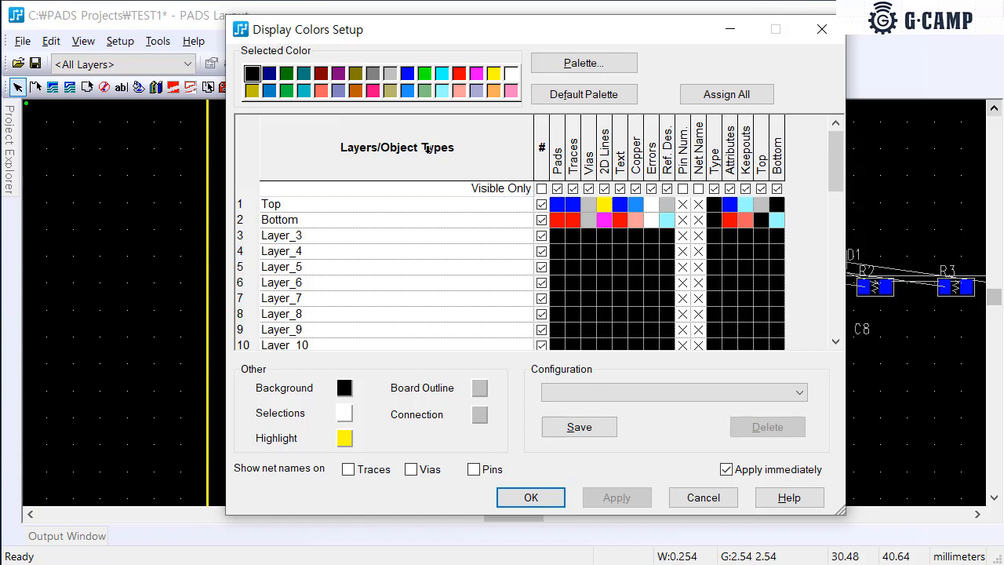
left_click(541, 206)
left_click_drag(478, 36, 528, 45)
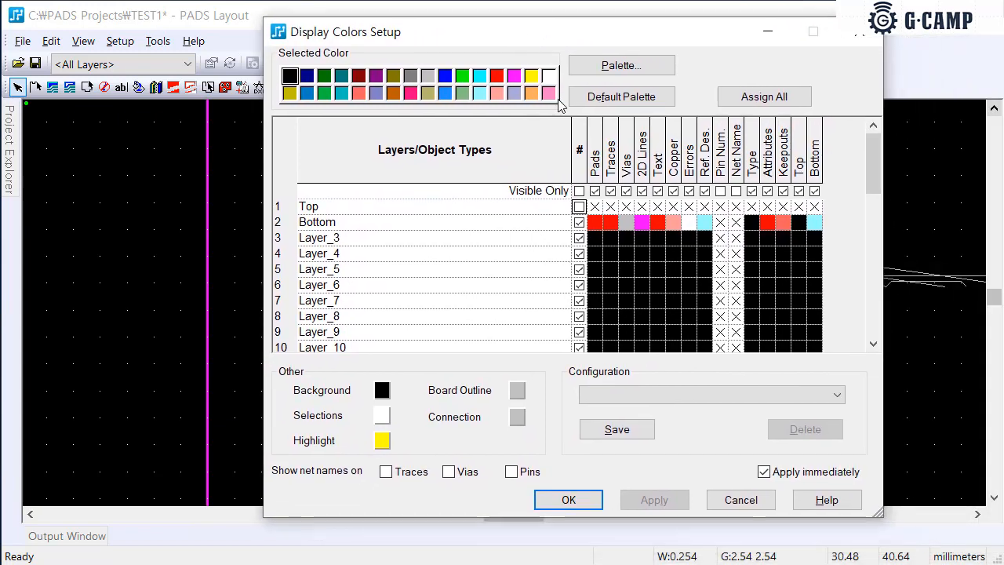
left_click(579, 208)
left_click(579, 222)
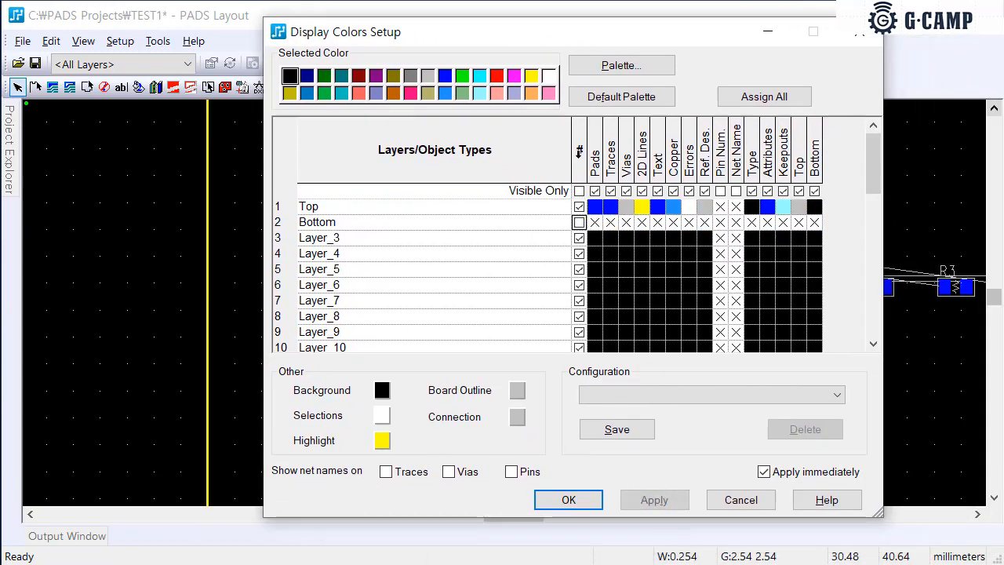
mouse_move(530, 39)
left_mouse_down()
mouse_move(709, 71)
mouse_move(1003, 86)
mouse_move(540, 45)
left_mouse_up()
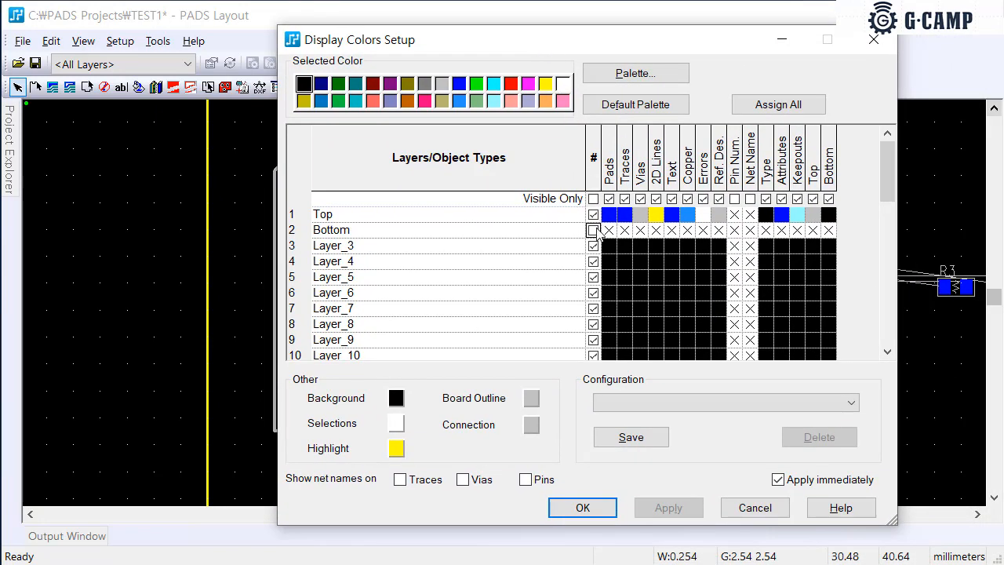
left_click(593, 230)
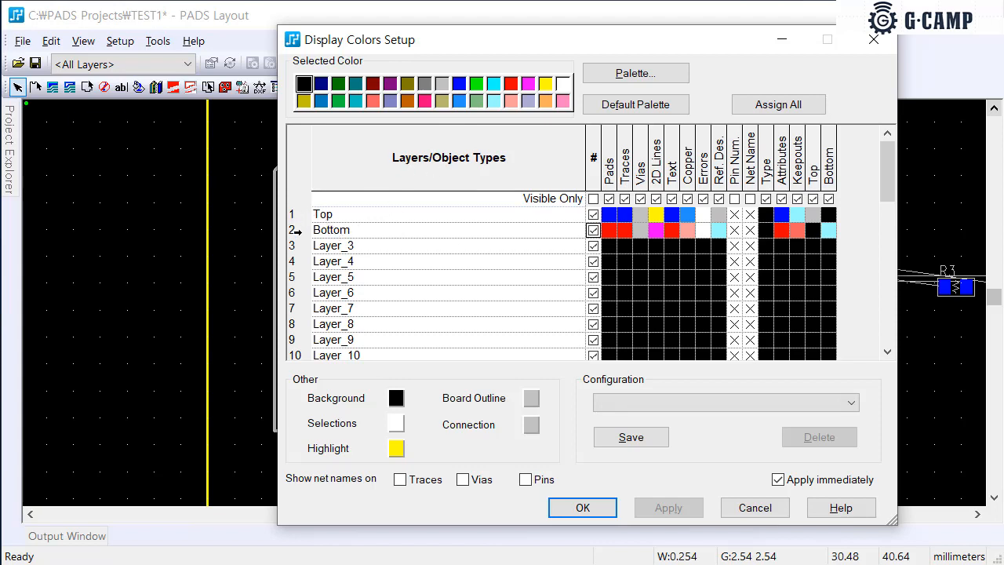
Examine the layer list and its color assignments, from Top down to the mask, silkscreen and assembly drawing layers
scroll(329, 267, "down", 4)
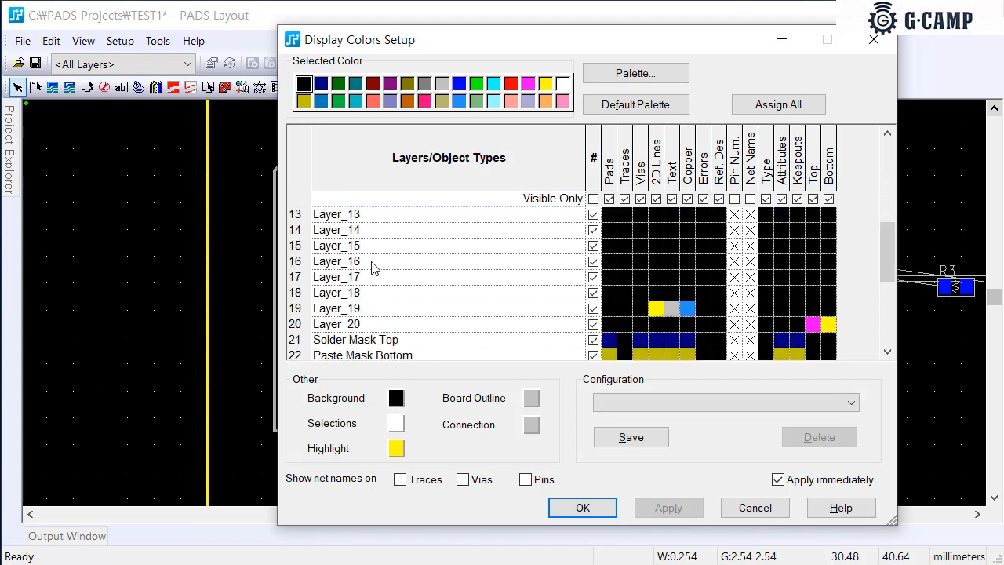
scroll(374, 300, "down", 1)
scroll(384, 298, "down", 1)
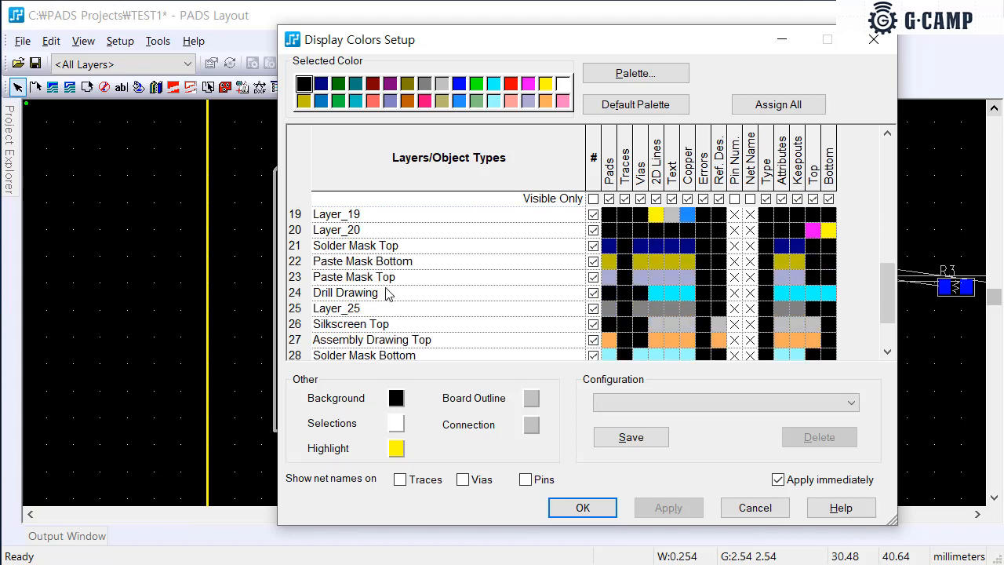
scroll(378, 254, "down", 1)
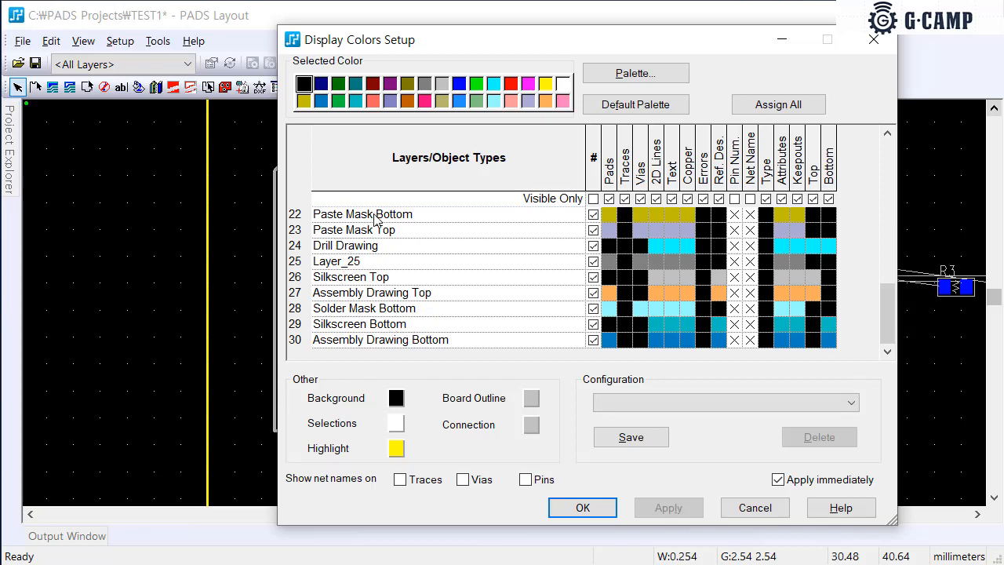
scroll(413, 326, "up", 7)
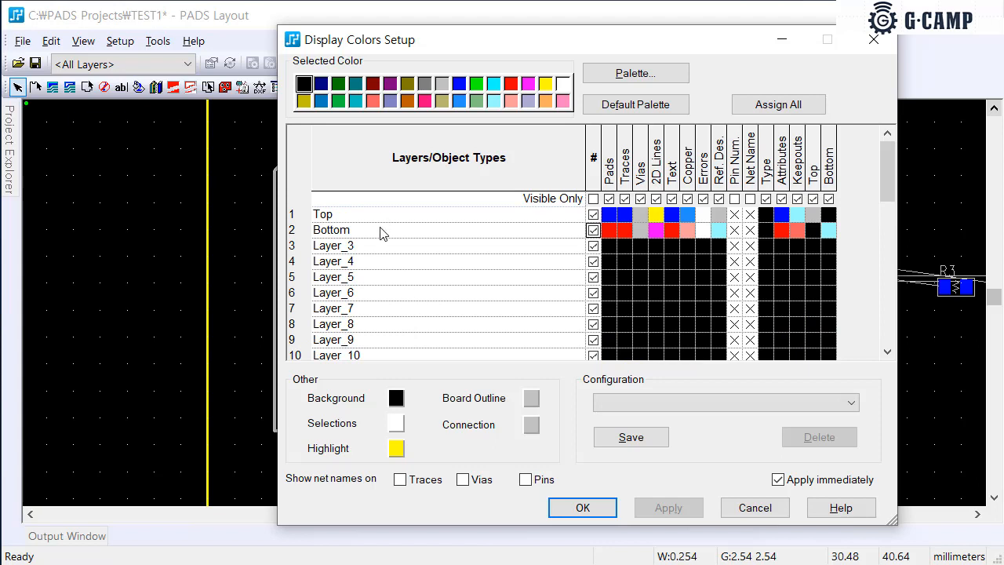
scroll(414, 260, "down", 7)
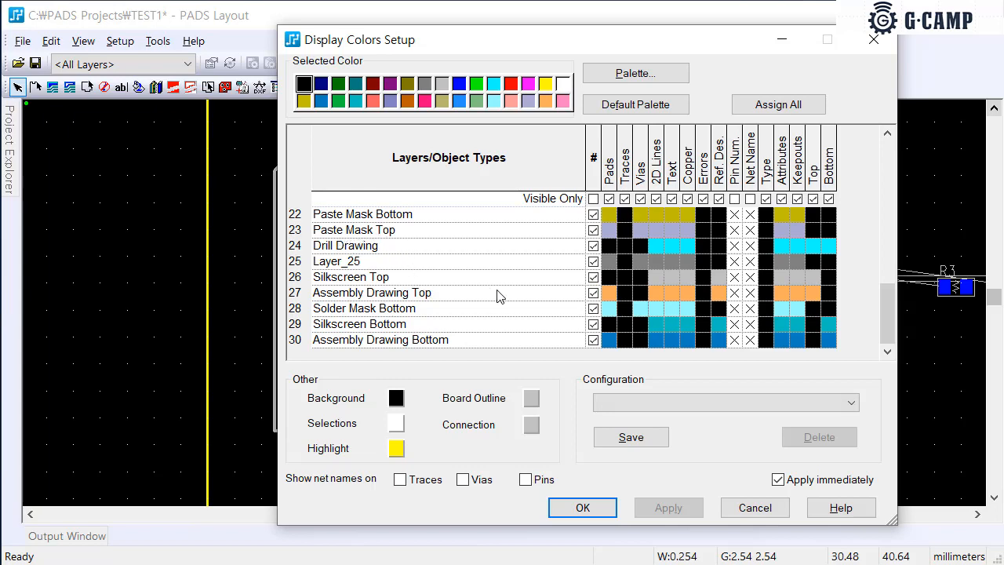
scroll(530, 296, "up", 5)
scroll(527, 296, "down", 2)
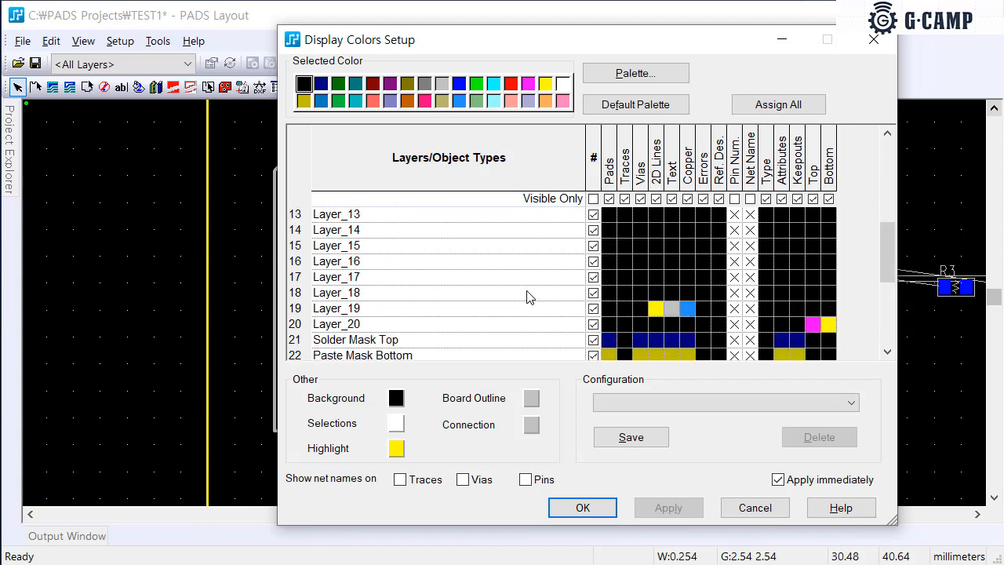
scroll(530, 290, "up", 4)
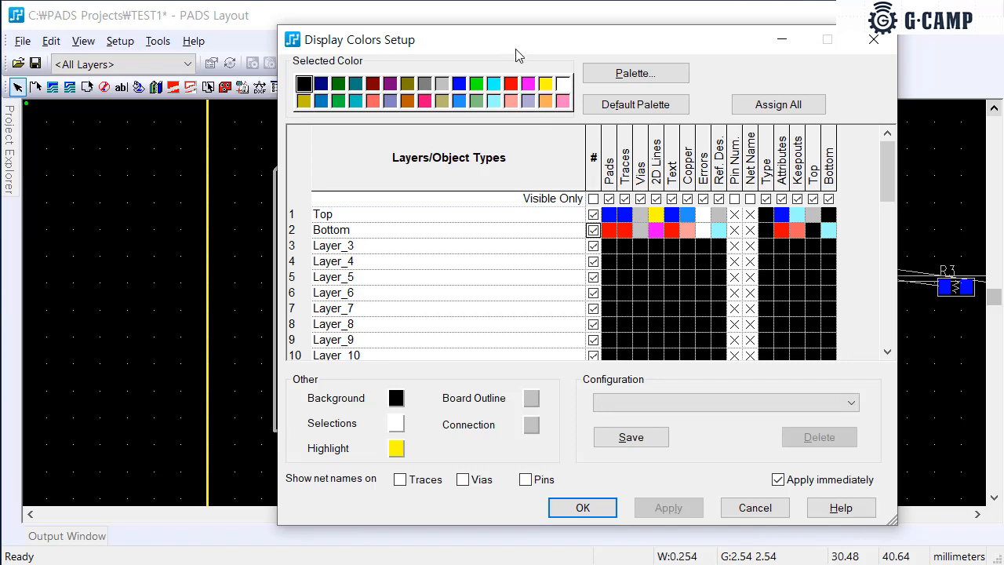
left_click_drag(511, 45, 883, 63)
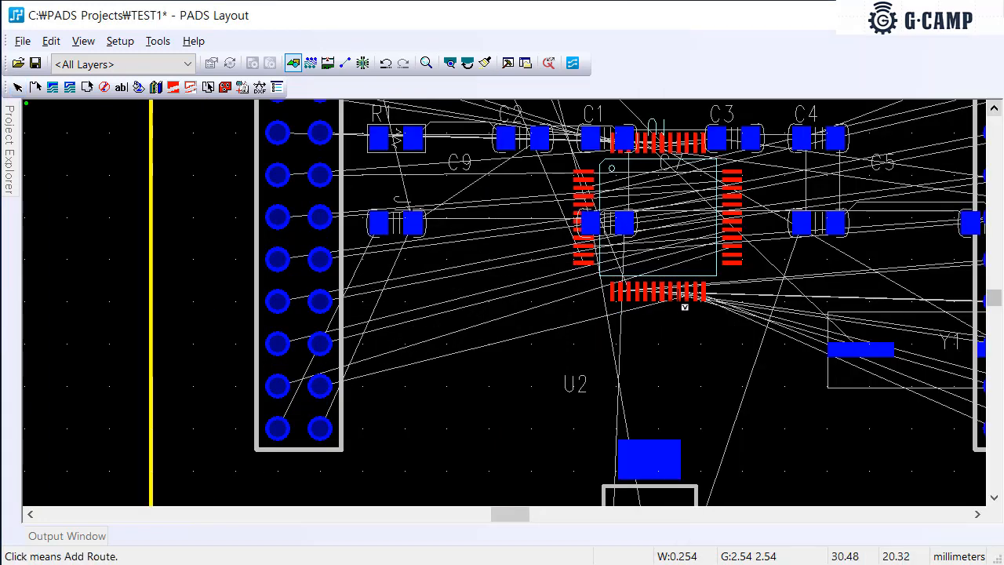
Route net PB12 on the Bottom layer from U1 pin 25 to J1 pin 18, and set the selection filter to anything
left_click(701, 293)
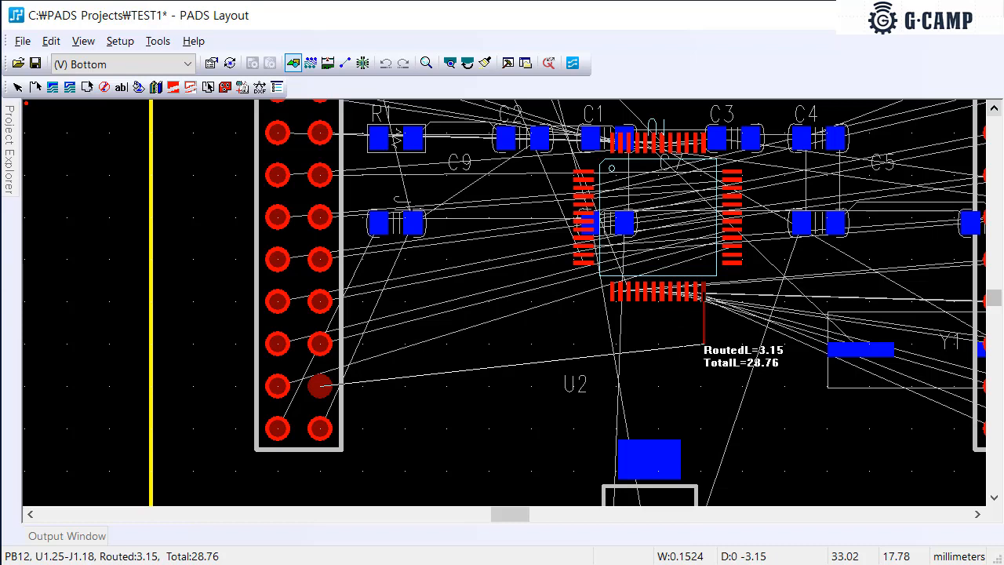
right_click(725, 330)
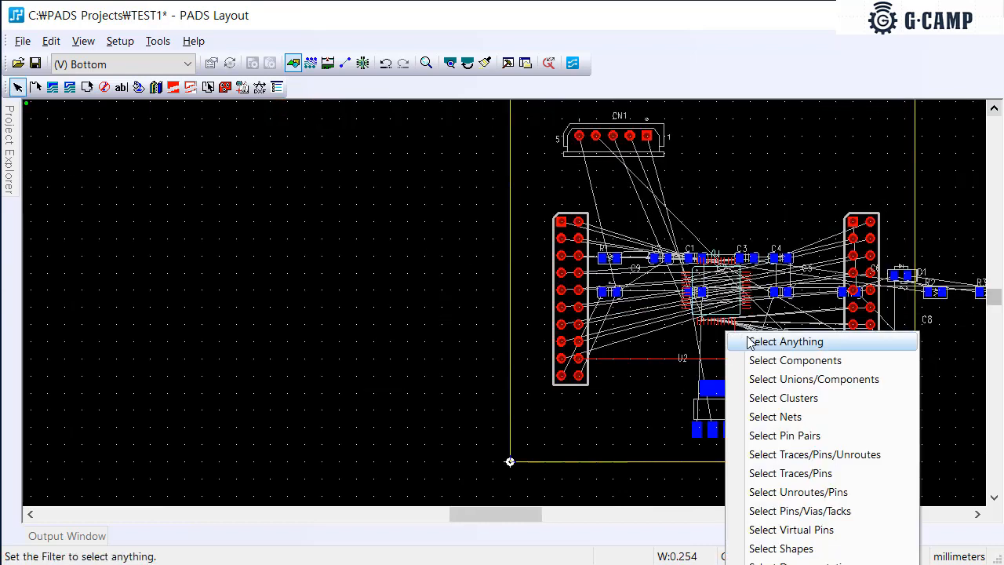
left_click(784, 342)
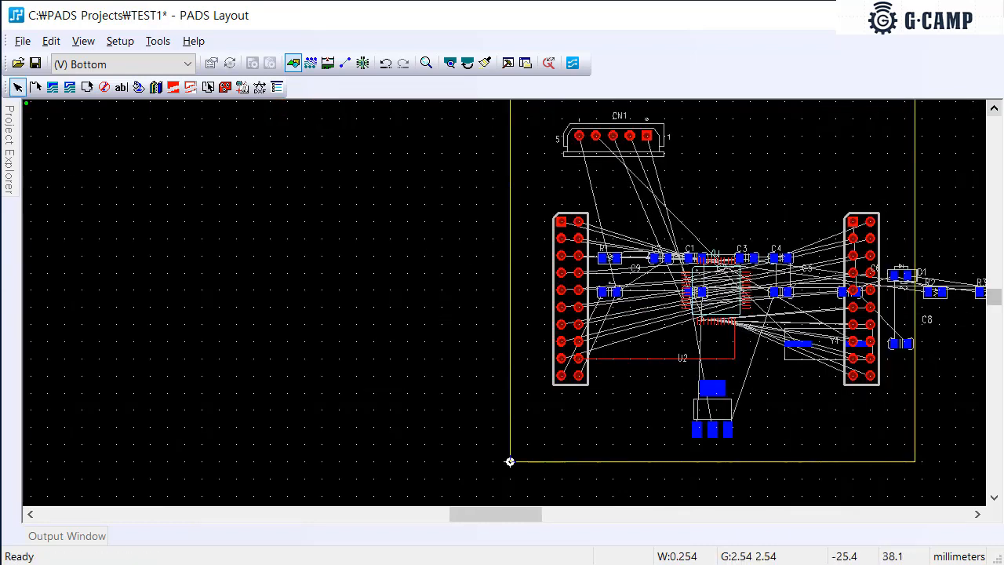
Browse the available layers, try Layer_3 as the current layer, and return to Bottom
left_click(185, 64)
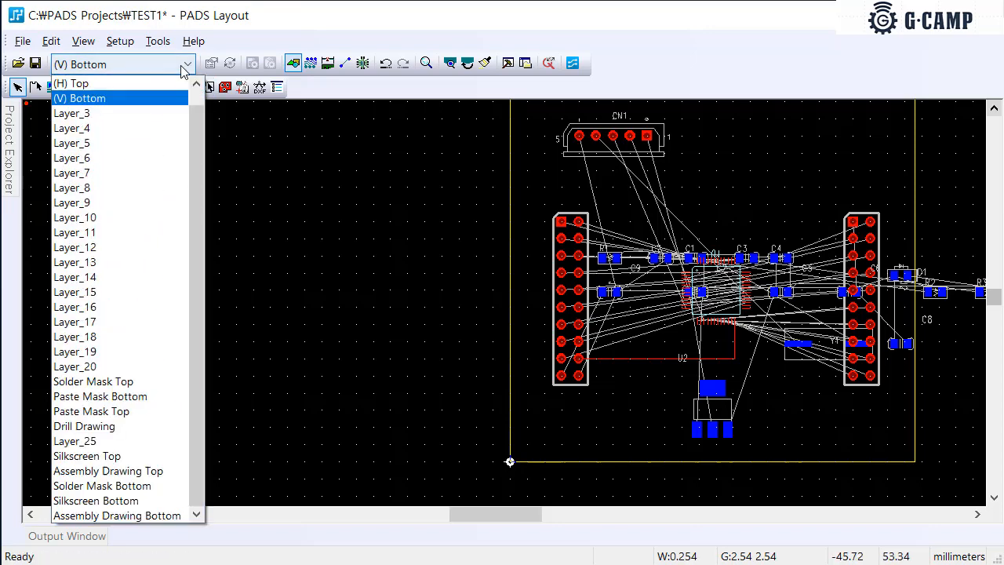
left_click(179, 63)
left_click(179, 61)
left_click(178, 61)
left_click(177, 61)
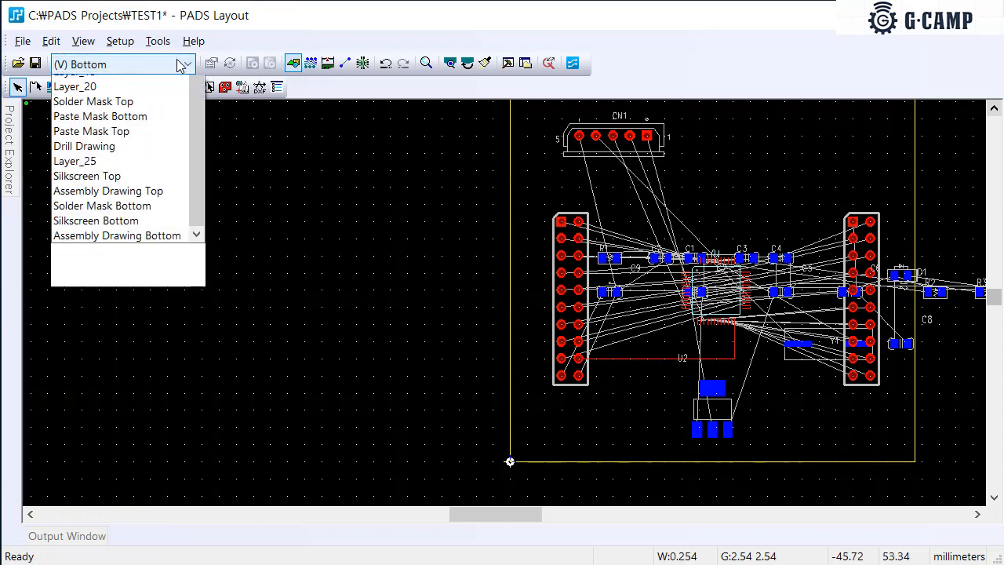
left_click(179, 63)
left_click(179, 62)
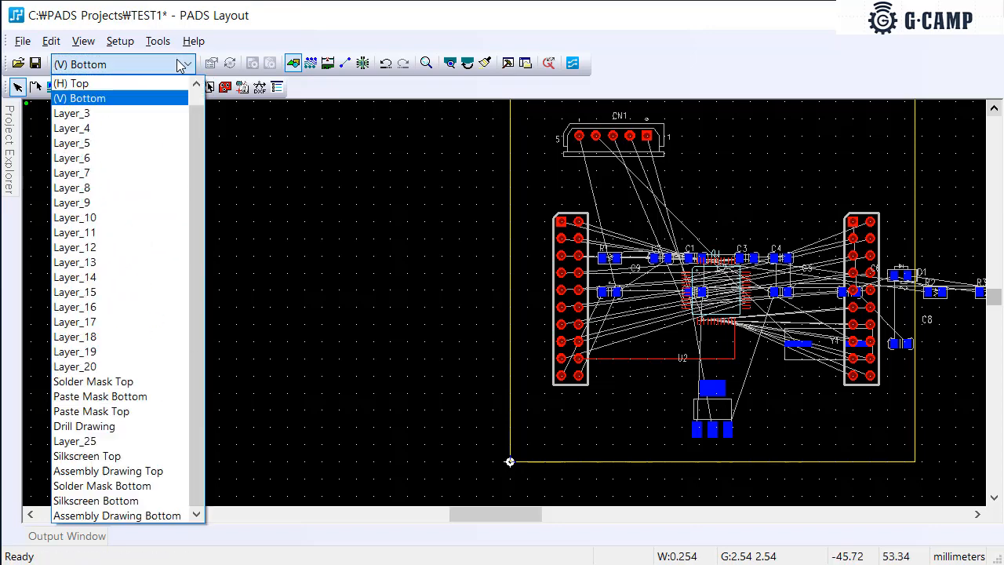
left_click(143, 122)
left_click(148, 63)
key("Escape")
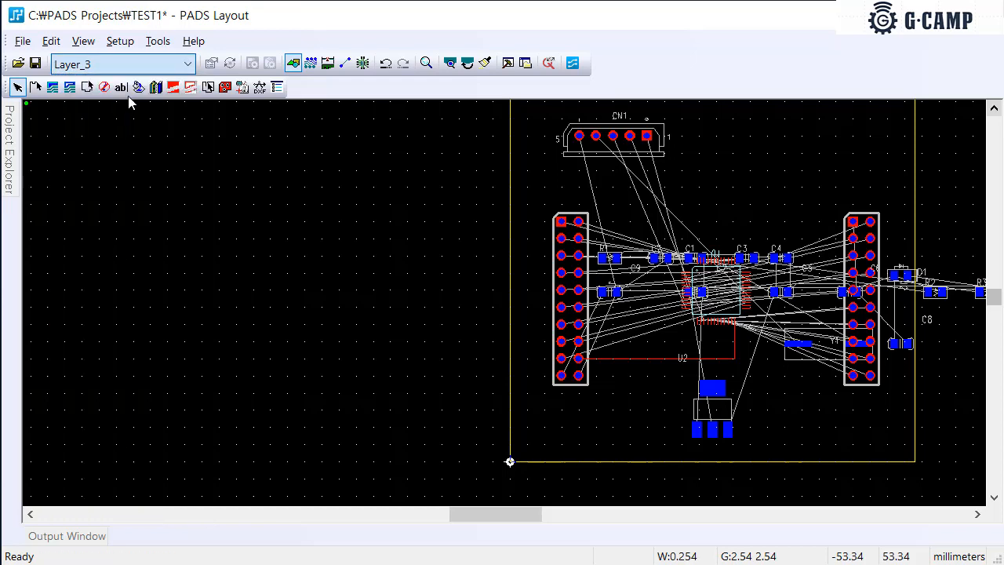
left_click(135, 64)
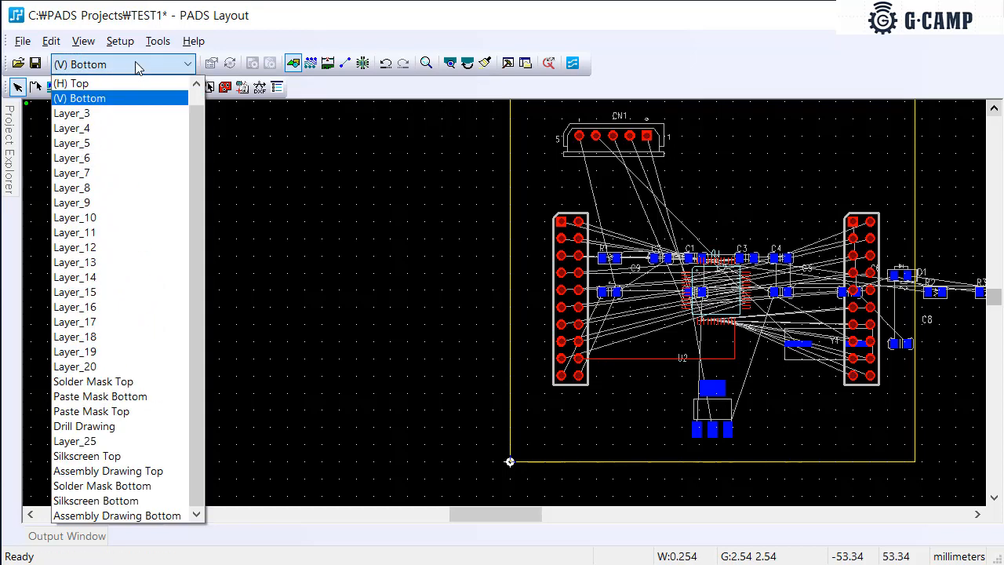
left_click(135, 64)
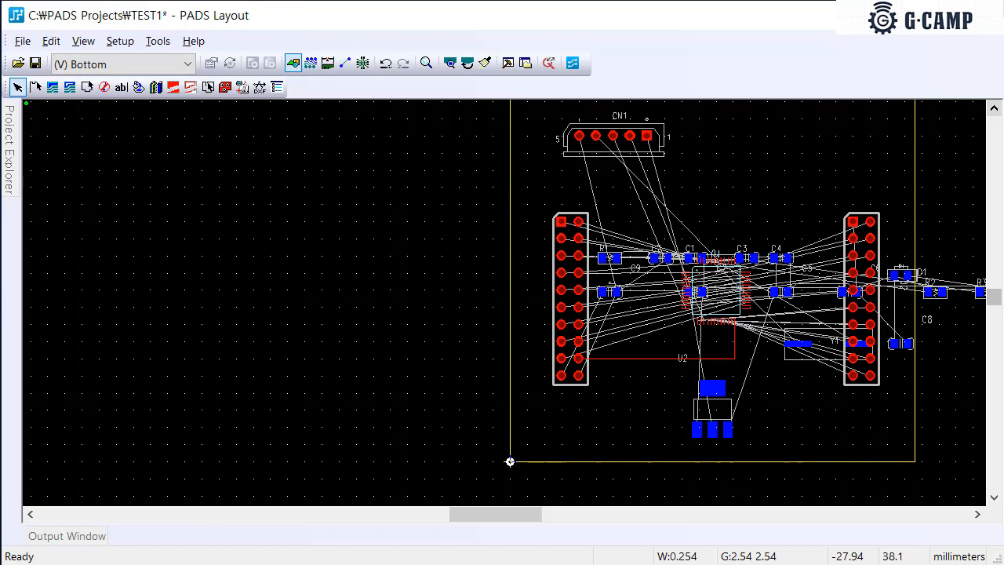
Make Top the current layer with the modeless command L1
type("l")
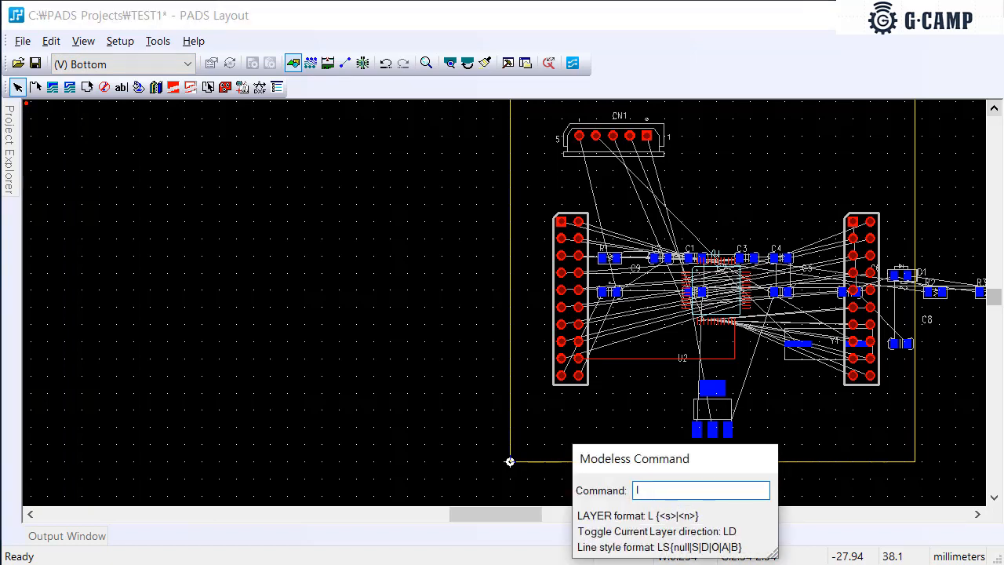
type("1")
key("Return")
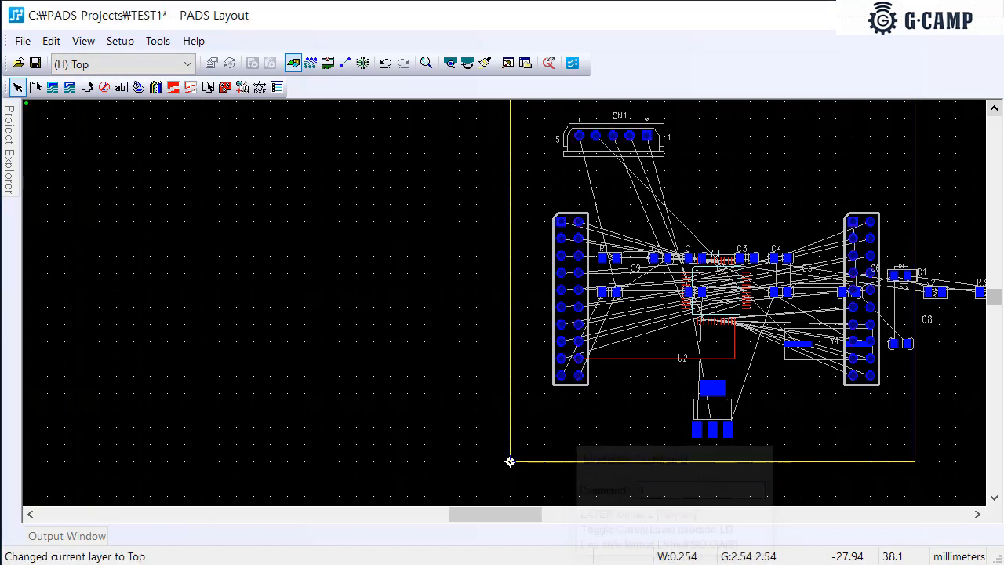
Cycle the current layer with the modeless commands L2, L1, L4, L2 and L3, and return it to Top
type("l2")
key("Return")
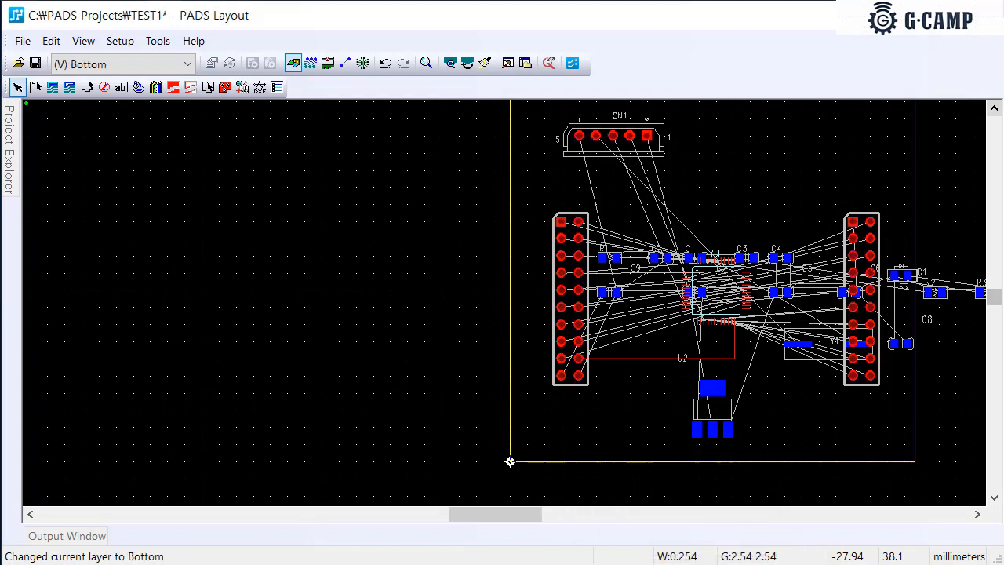
type("l")
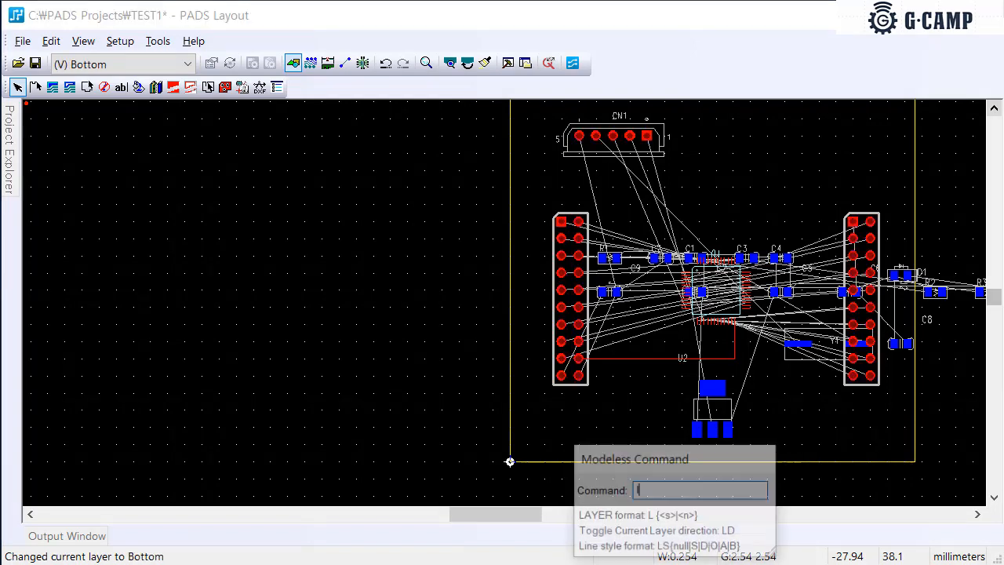
type("1")
key("Return")
type("l4")
key("Return")
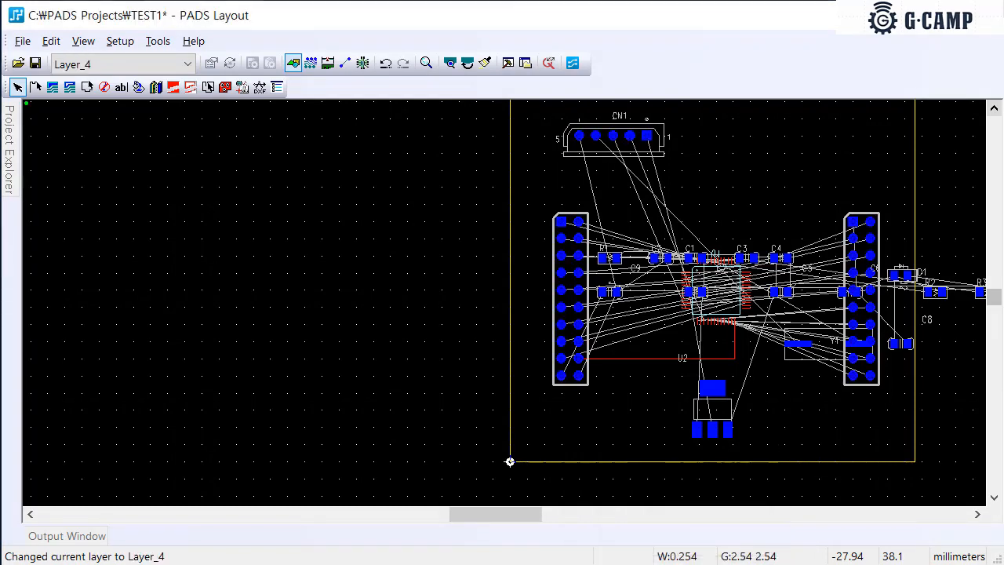
type("l2")
key("Return")
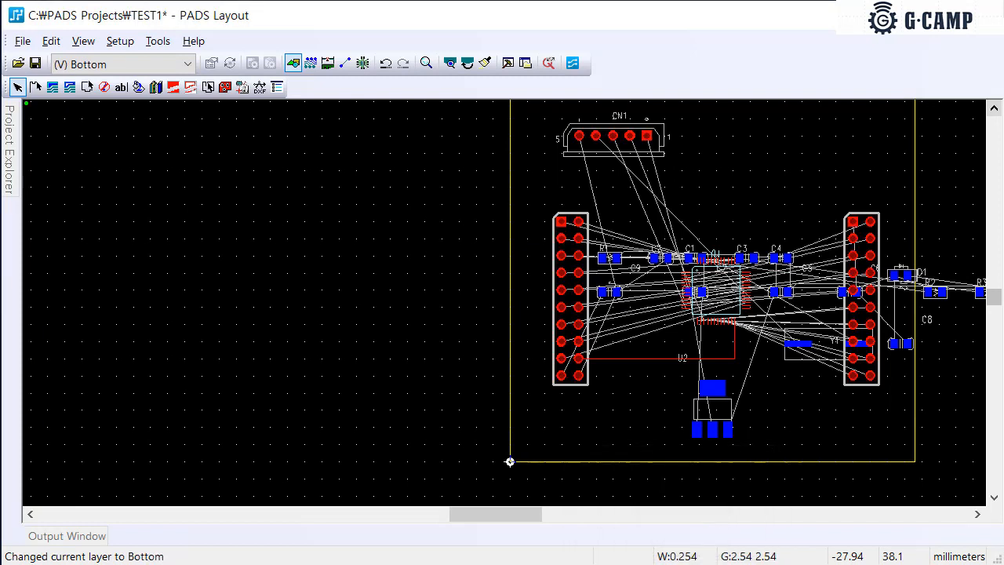
type("l3")
key("Return")
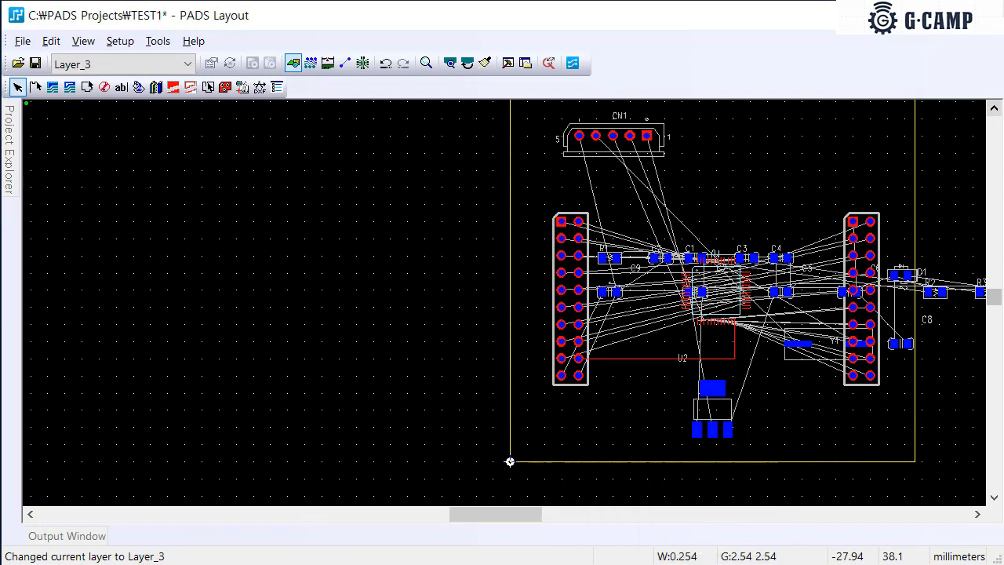
left_click(173, 66)
left_click(157, 83)
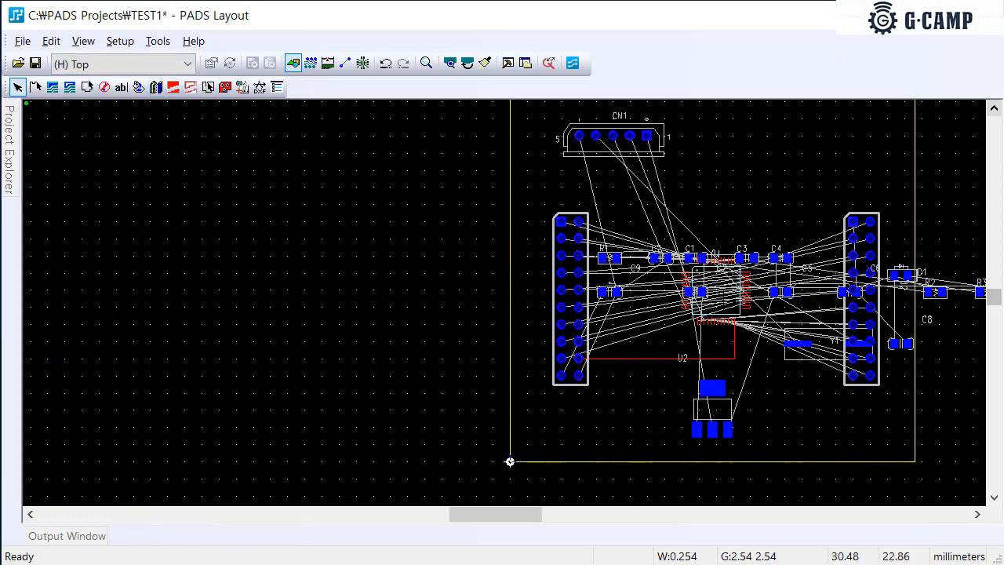
Set U1's placement layer to Top in its component properties, continuing through the trace reroute
scroll(723, 302, "up", 3)
left_click(741, 330)
right_click(745, 329)
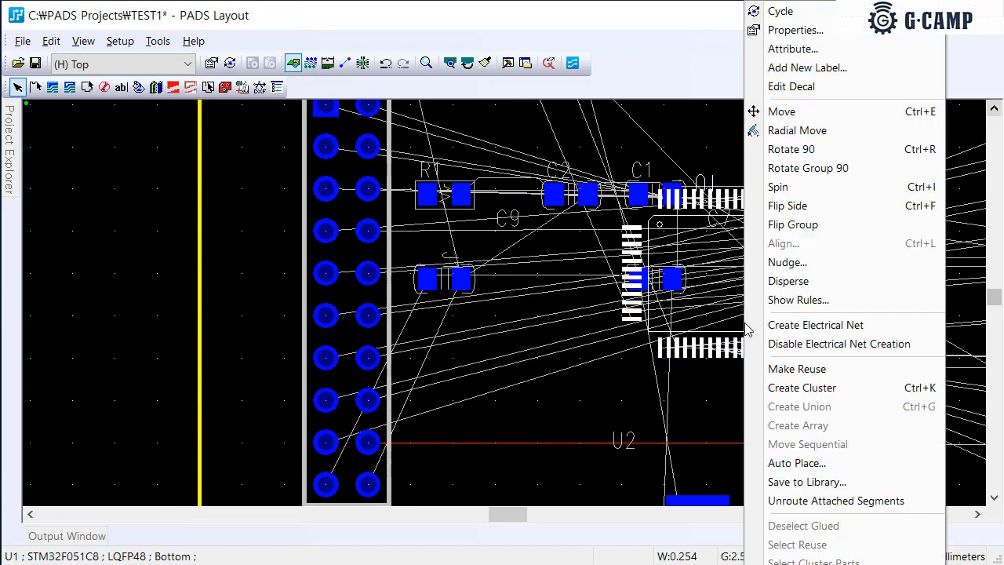
left_click(795, 30)
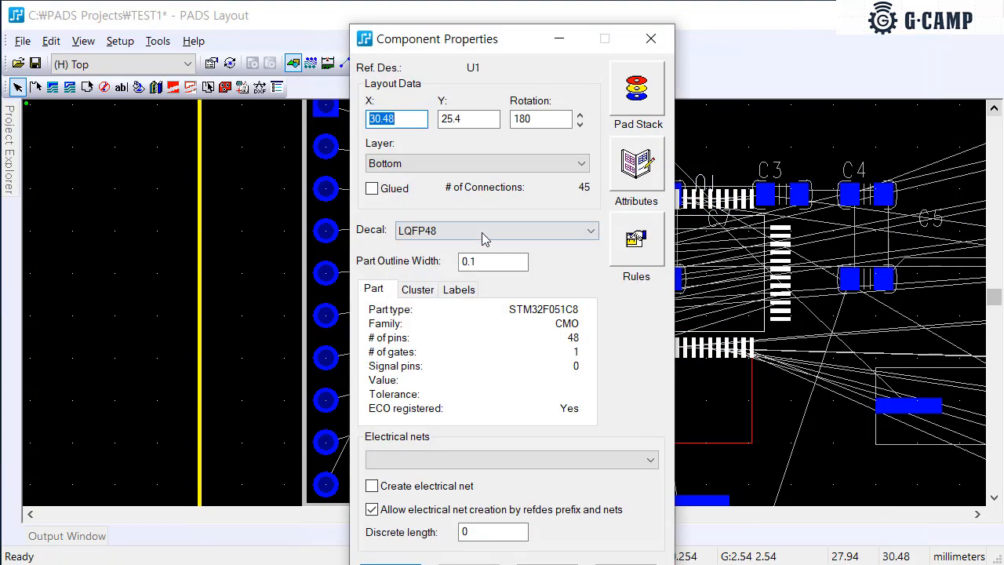
left_click(477, 230)
left_click(474, 230)
left_click(448, 163)
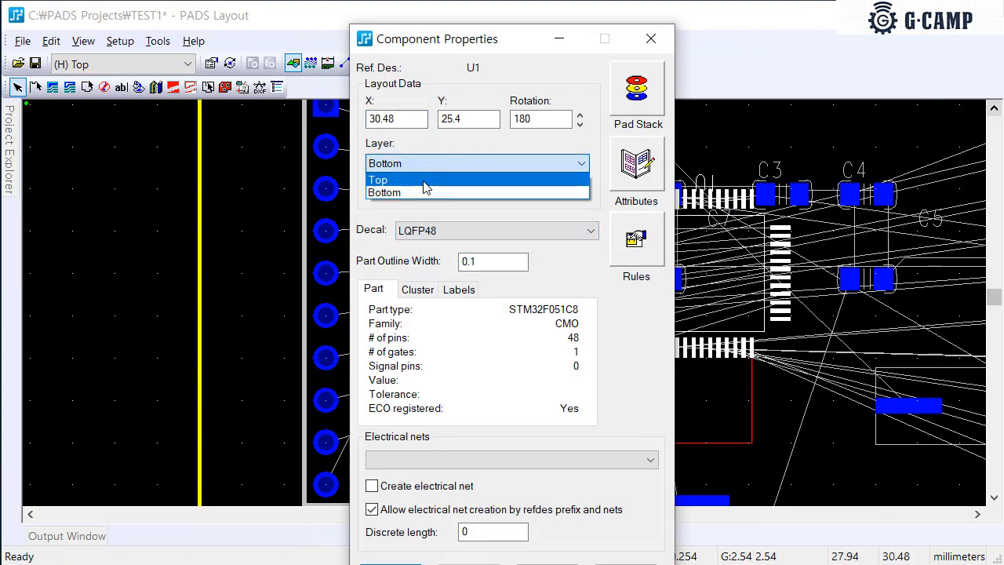
left_click(423, 181)
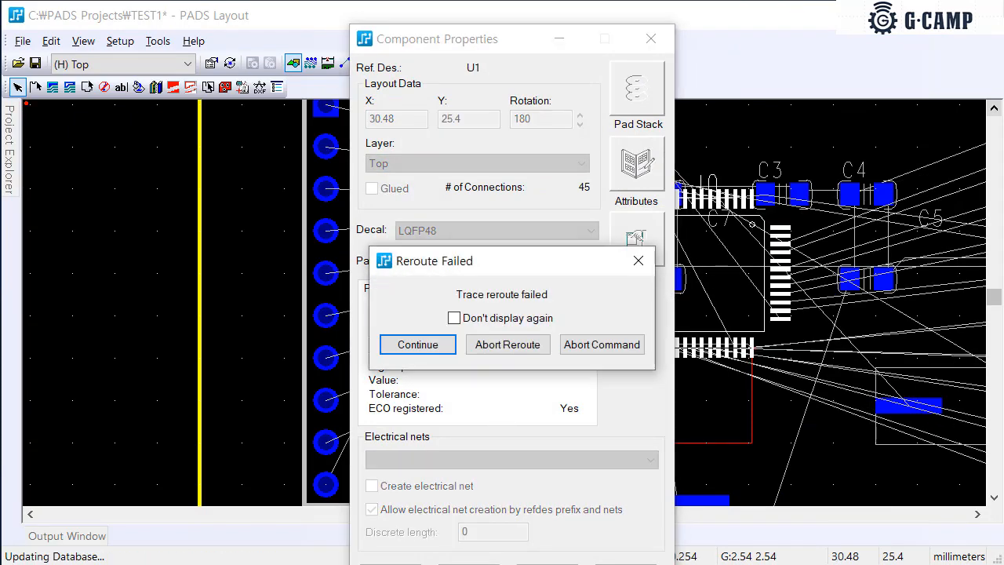
left_click(422, 345)
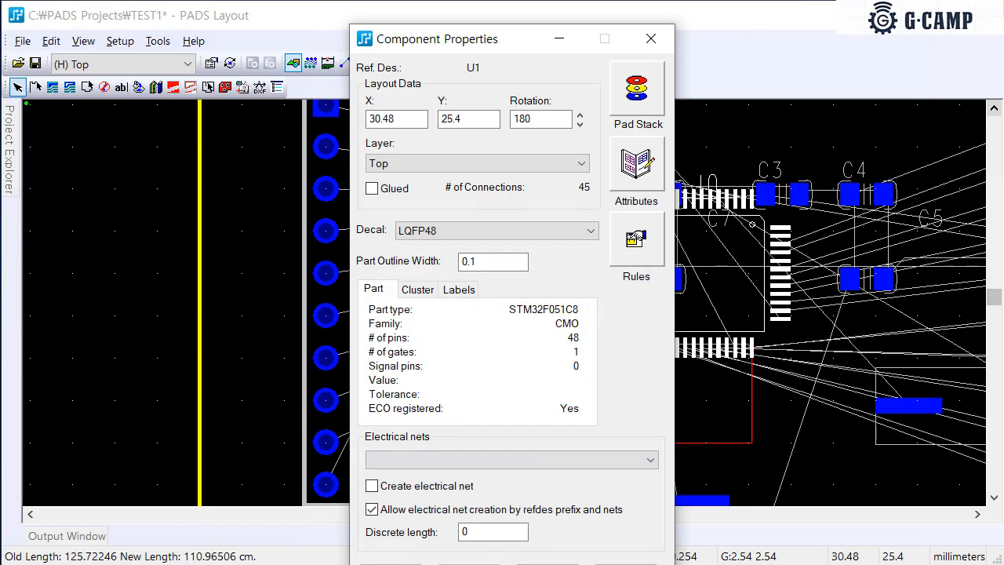
left_click(415, 564)
Rotate connector CN1 by 90 degrees and place it above the right-hand pin header, inside the board outline
scroll(614, 367, "down", 2)
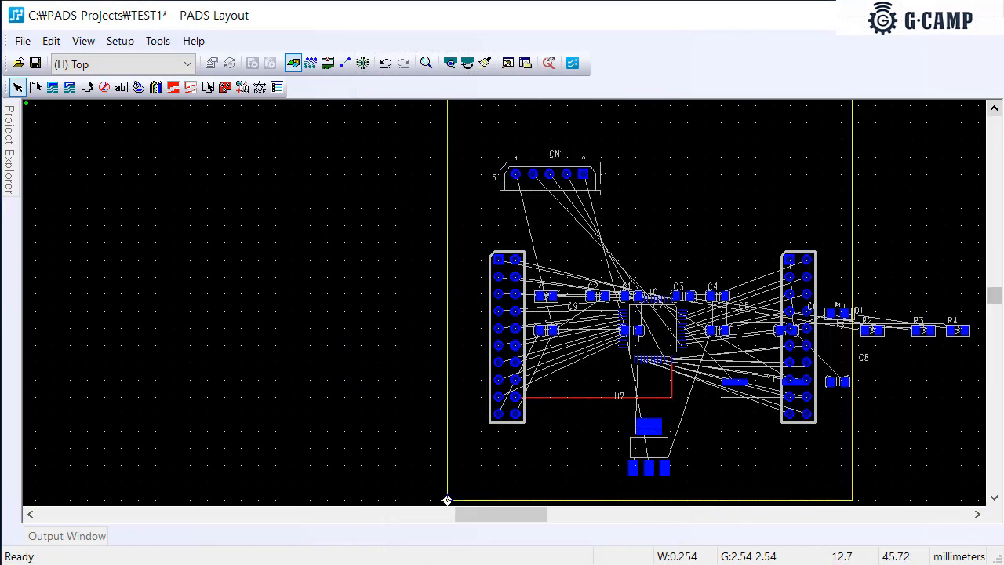
left_click(533, 189)
key("ctrl+e")
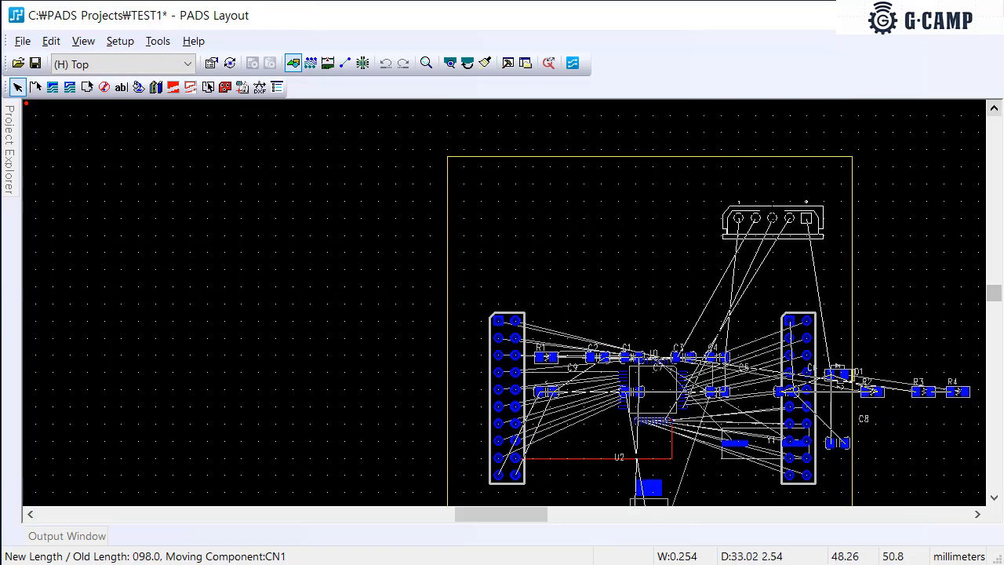
key("ctrl+r")
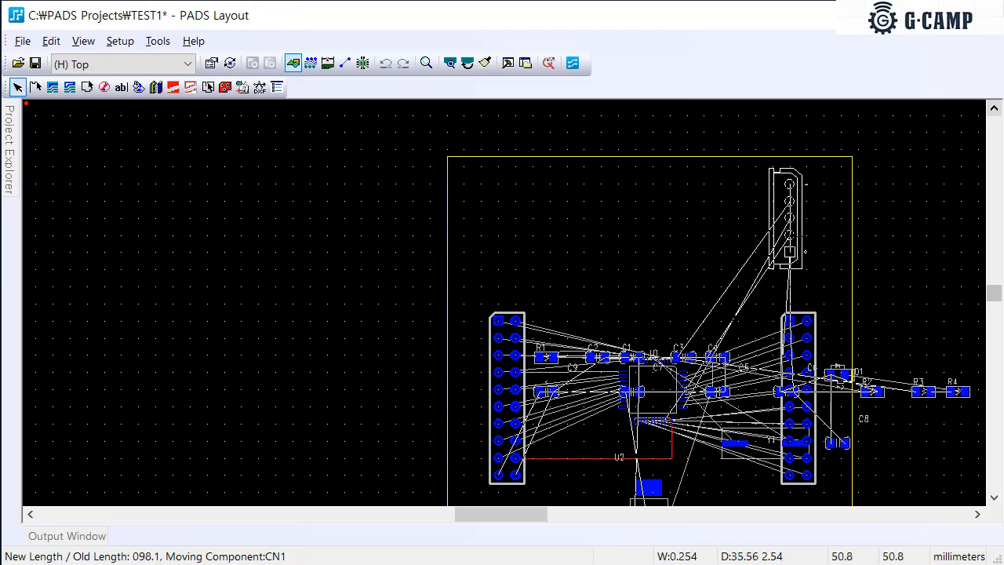
left_click(806, 235)
Move U2 from below U1 to the upper part of the board, centered above U1
scroll(730, 333, "down", 3)
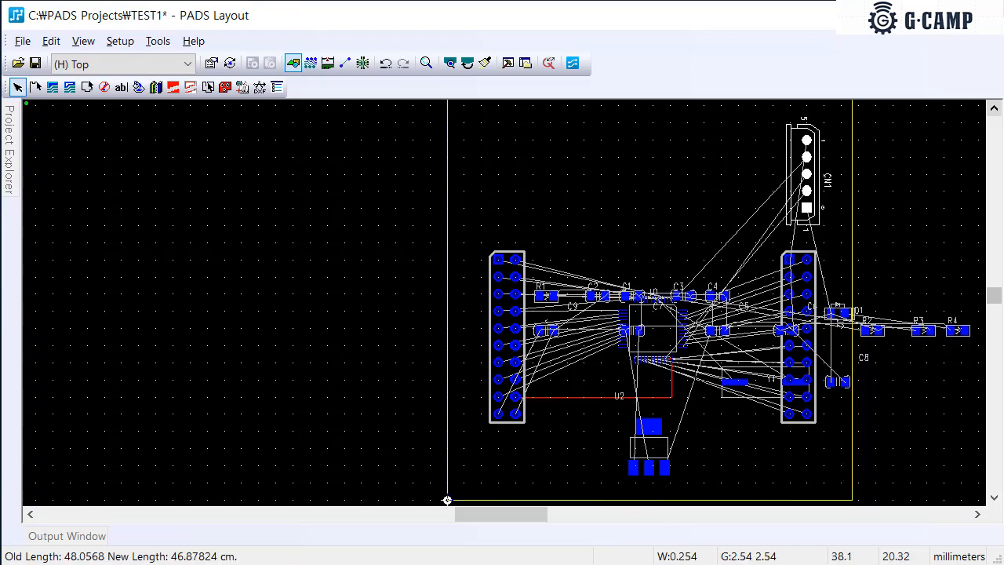
left_click(653, 445)
left_click(653, 336)
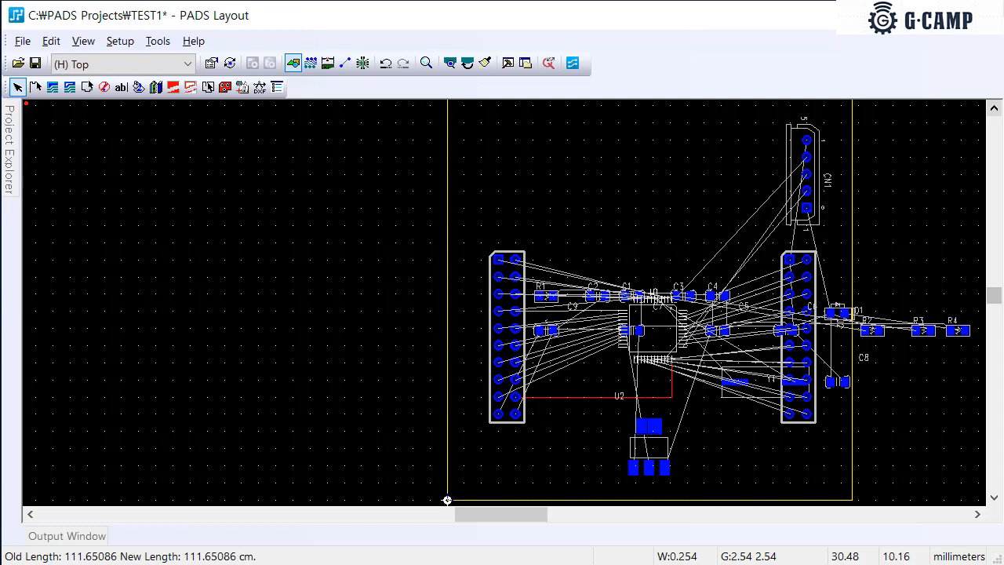
left_click(649, 447)
key("ctrl+e")
scroll(636, 193, "up", 2)
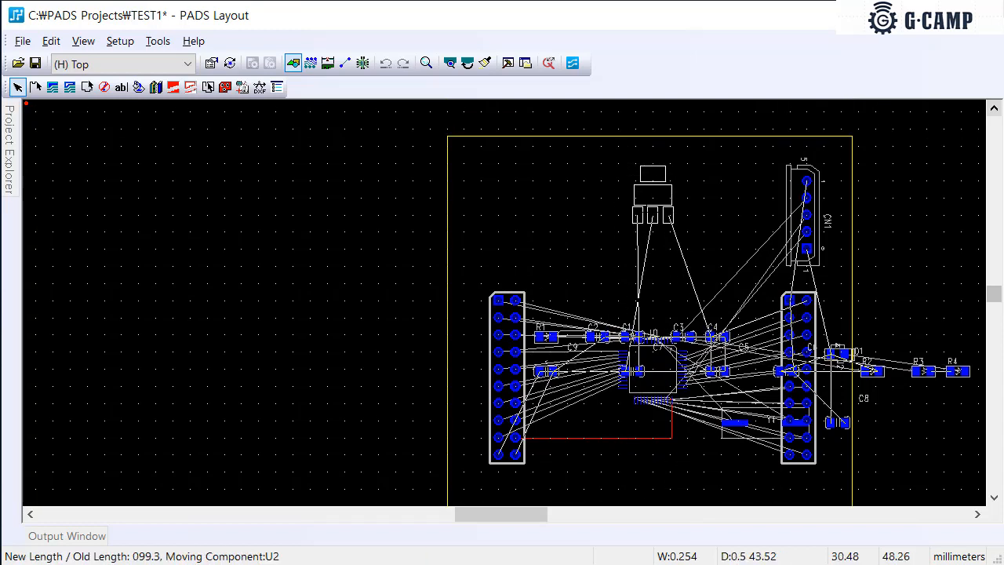
left_click(652, 216)
Move resistor R4 from outside the outline to the open area between U2 and CN1, above capacitor C4
scroll(682, 318, "down", 2)
left_click(958, 347)
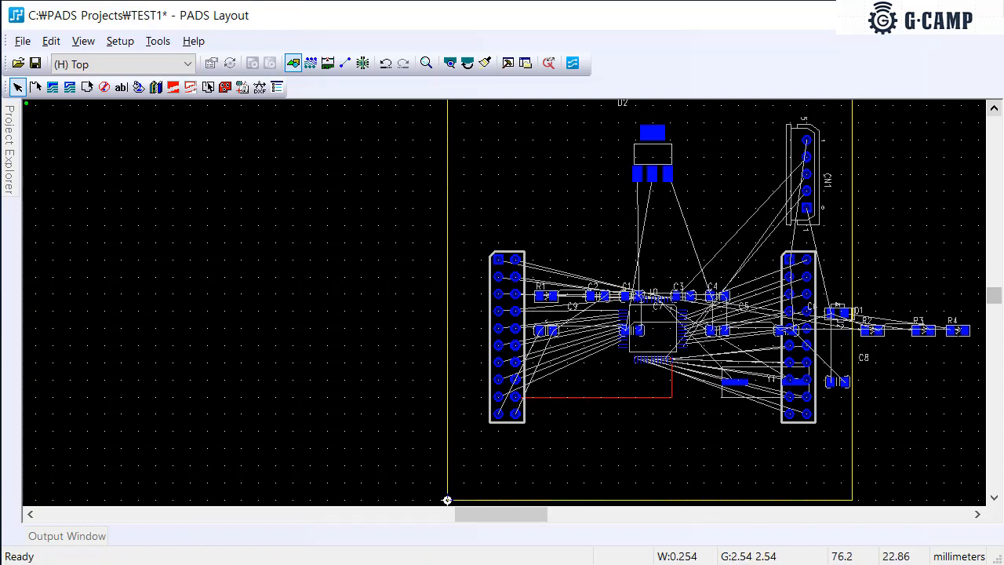
left_click(958, 331)
key("ctrl+e")
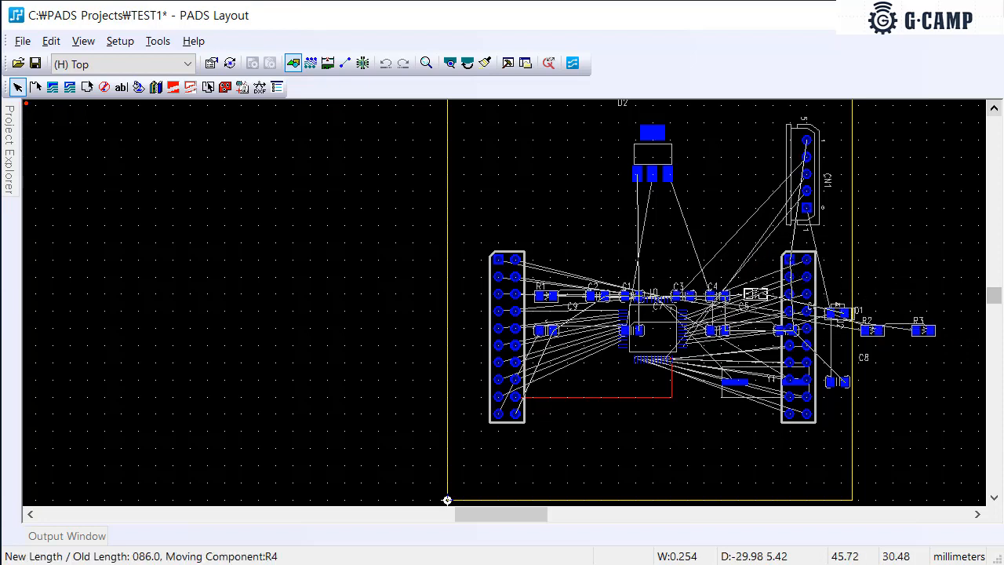
scroll(721, 207, "down", 3)
scroll(686, 234, "up", 6)
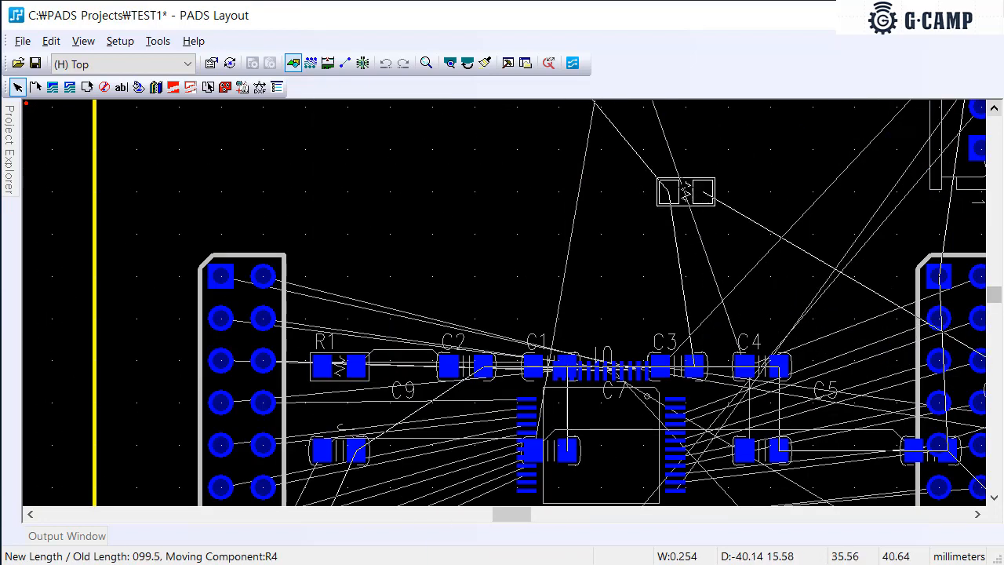
left_click(728, 191)
Place capacitors C3 and C7 below U2, in one row to the left of R4
left_click(693, 368)
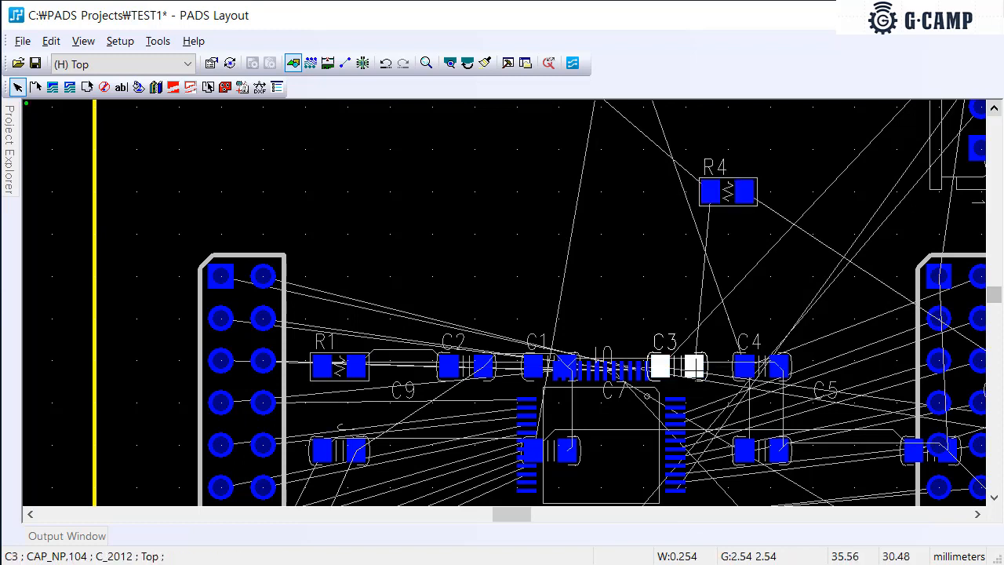
key("ctrl+e")
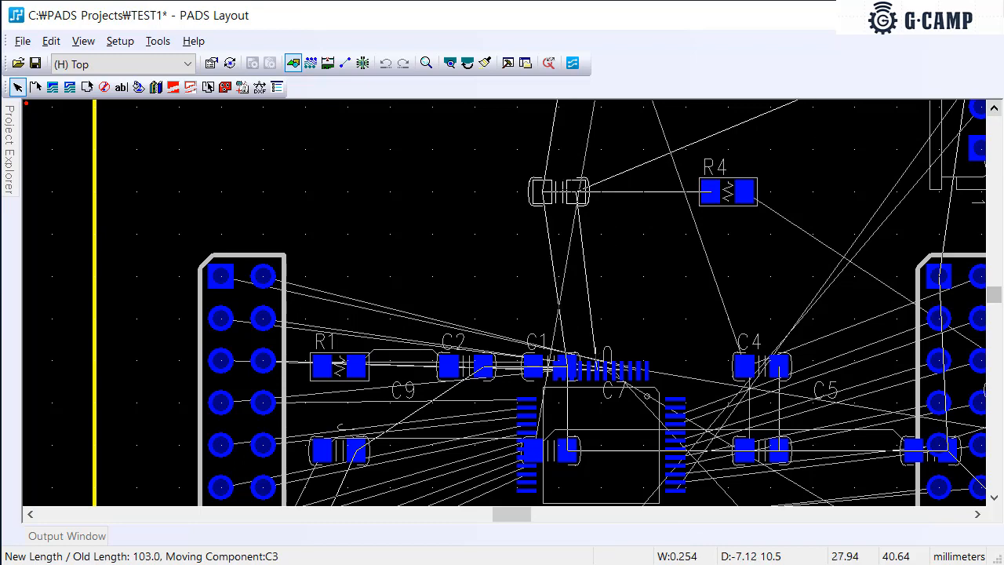
left_click(557, 192)
scroll(558, 192, "down", 1)
left_click(549, 388)
key("ctrl+e")
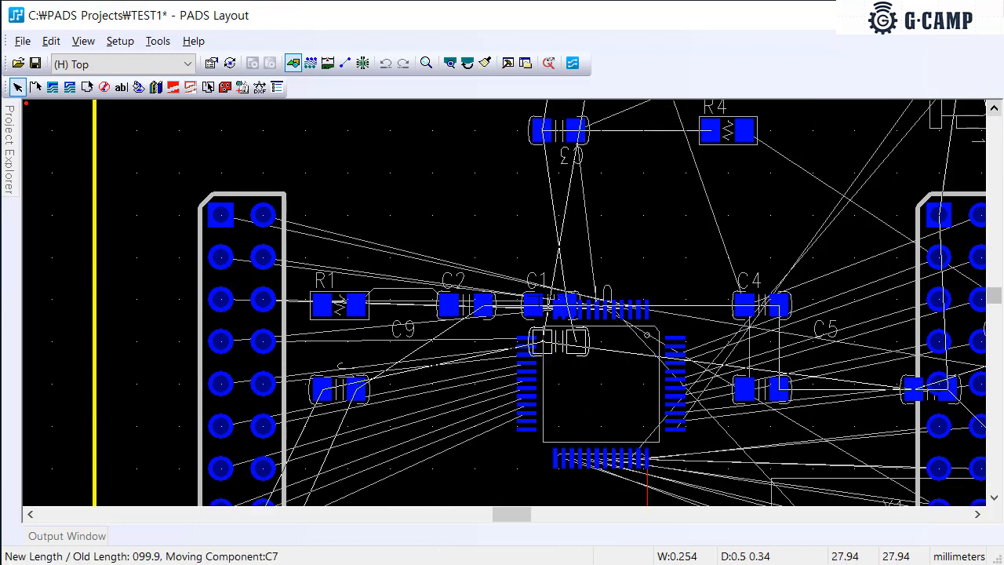
left_click(473, 130)
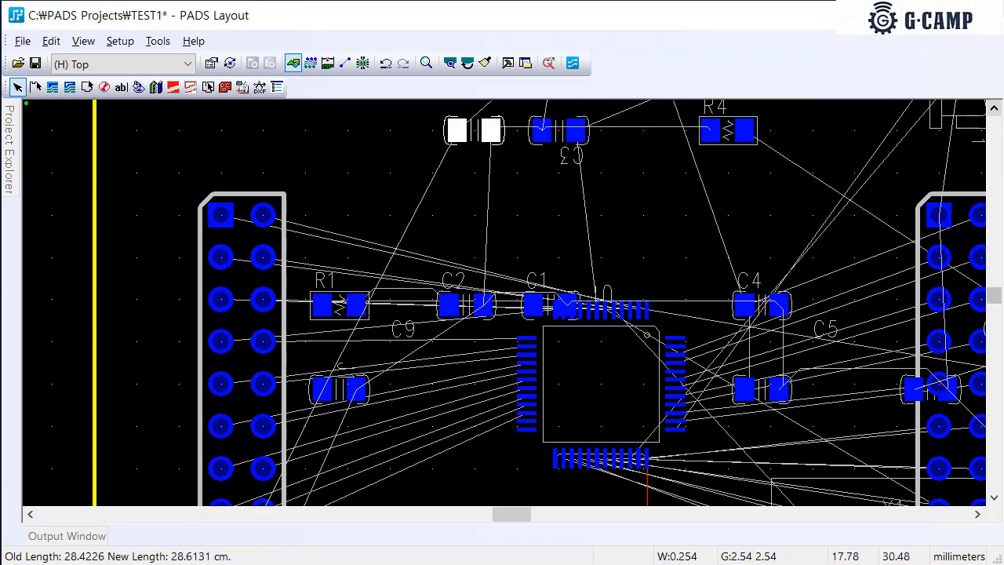
Move capacitor C9 just below the left-hand pin header, at X 10.16 and Y 7.62
left_click(338, 305)
scroll(339, 305, "down", 1)
left_click(338, 348)
key("ctrl+e")
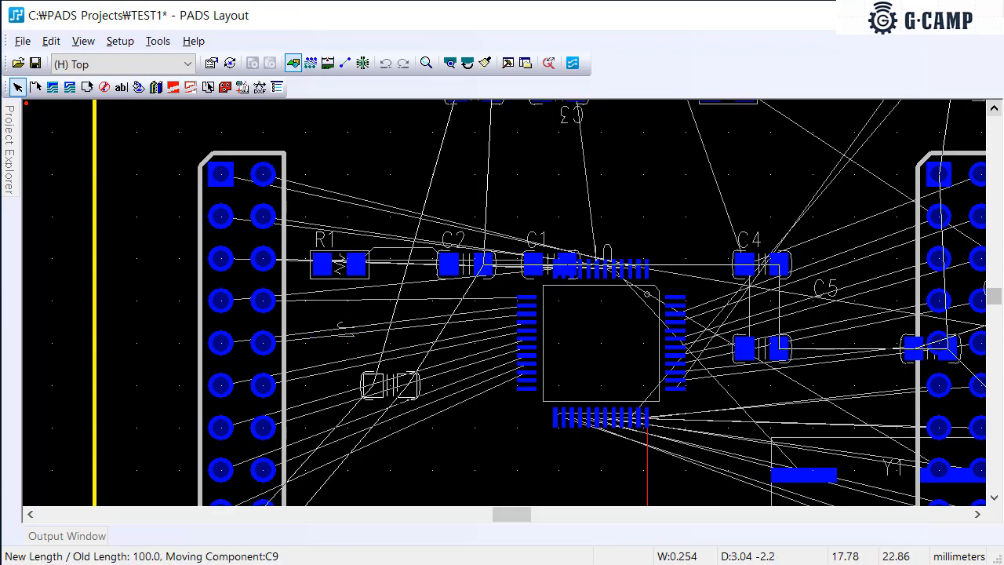
scroll(404, 387, "down", 2, "ctrl")
scroll(366, 449, "up", 1)
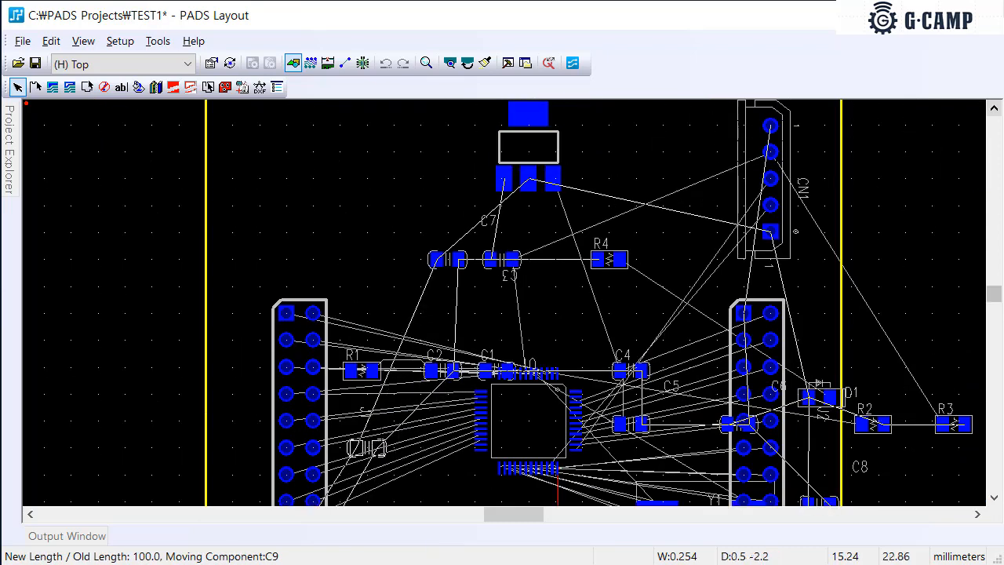
scroll(395, 417, "down", 1)
scroll(206, 482, "down", 3)
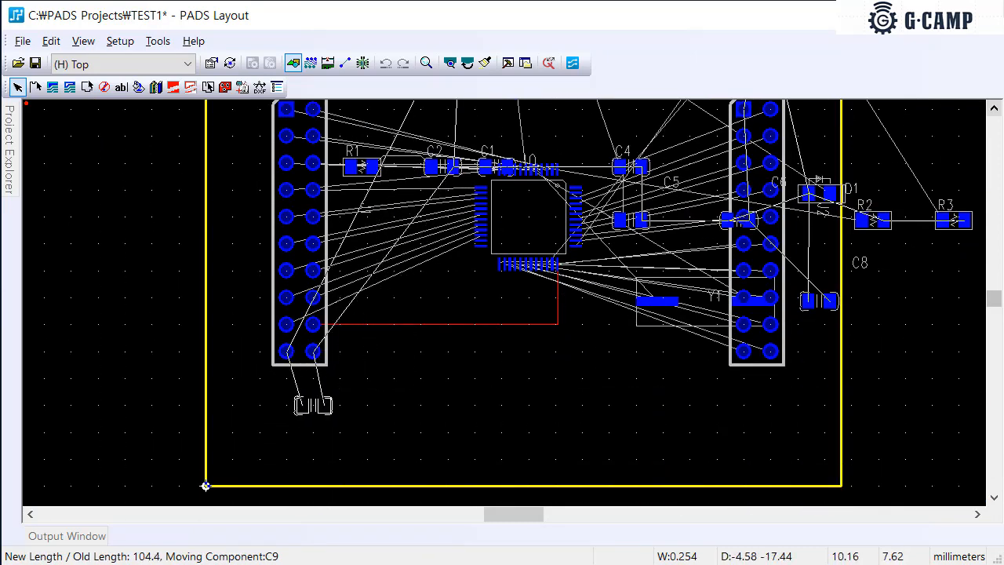
left_click(313, 405)
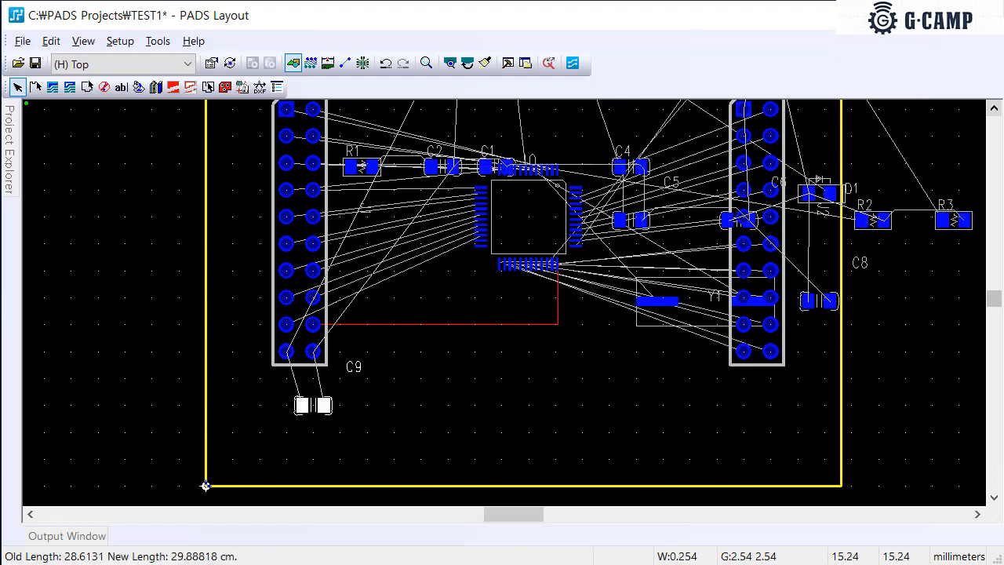
Move resistor R1 directly above U1, just under the row of C3 and R4
scroll(384, 318, "up", 3)
left_click_drag(363, 309, 367, 252)
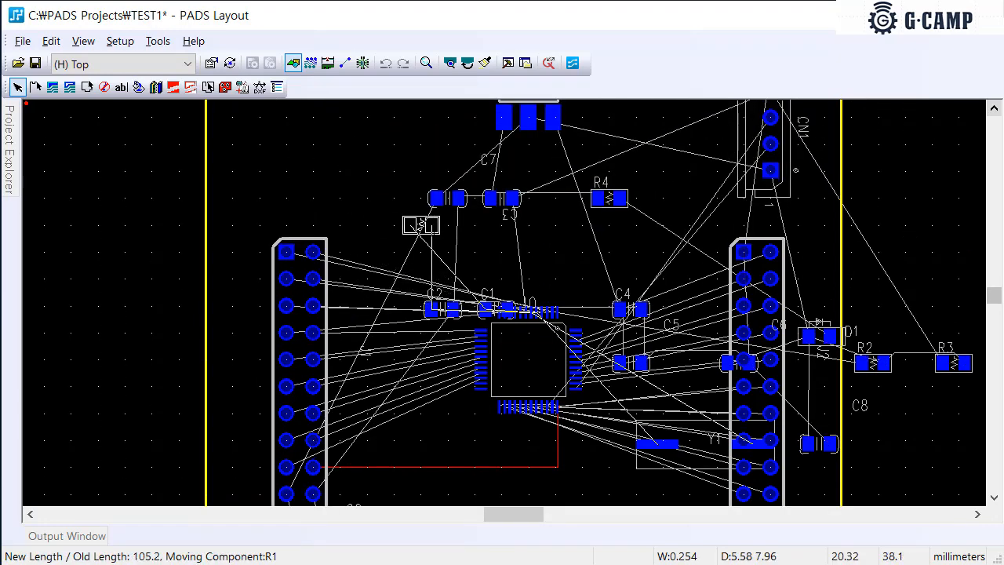
scroll(557, 298, "down", 2, "ctrl")
scroll(556, 280, "down", 1, "ctrl")
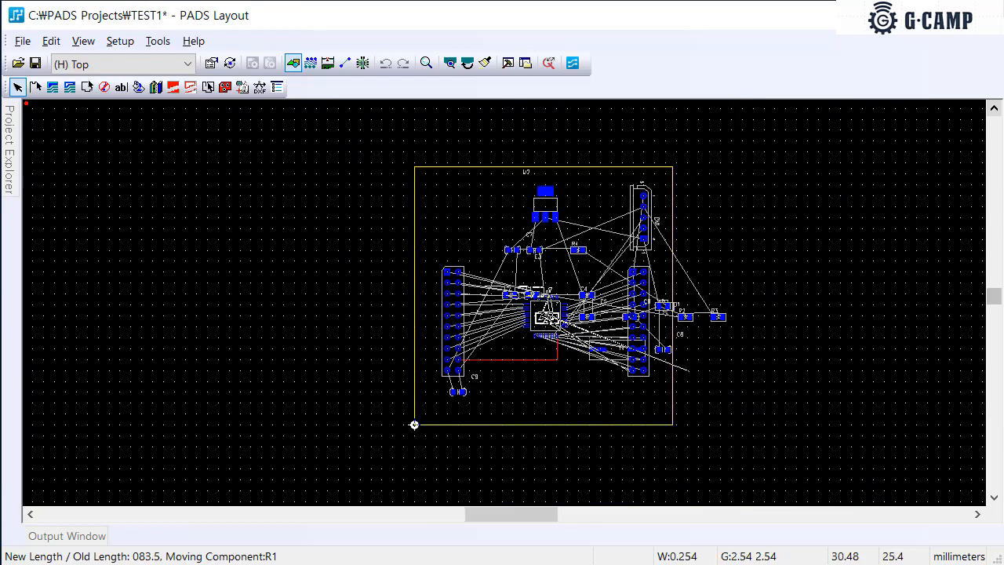
scroll(536, 292, "up", 5, "ctrl")
scroll(577, 206, "up", 3)
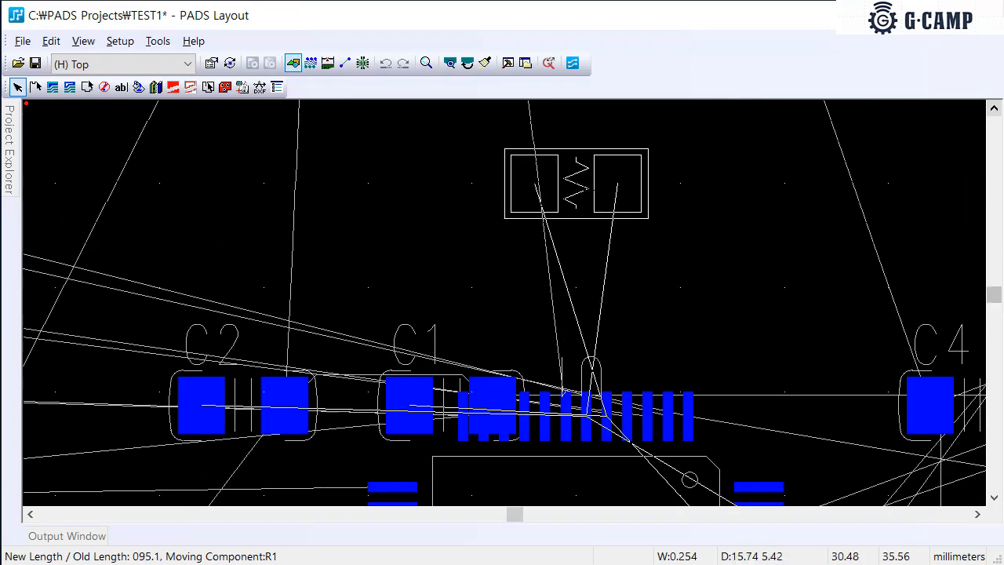
left_click(577, 161)
Move capacitor C1 off U1's pins and place it to the left of R1, below C7
scroll(577, 163, "down", 4)
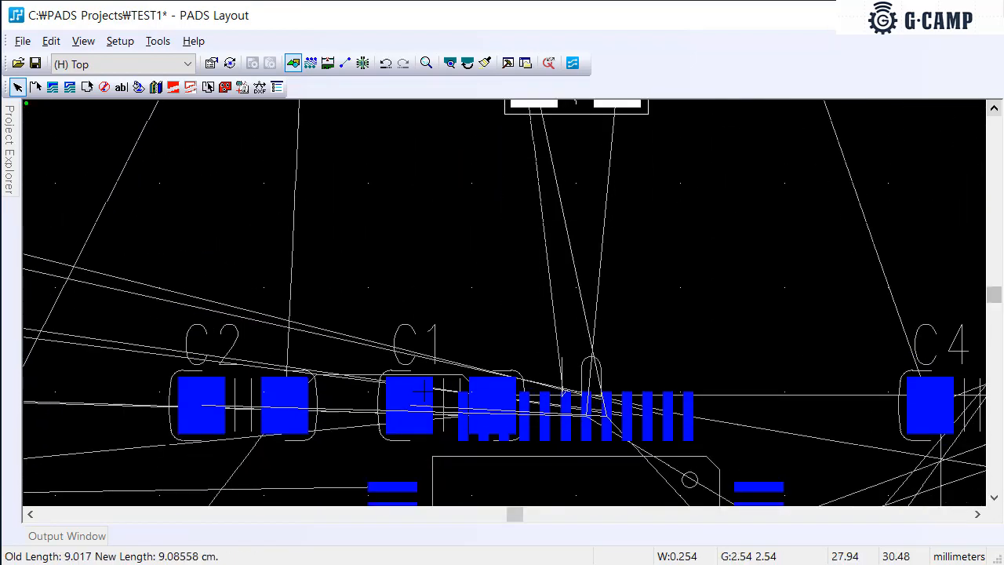
left_click(417, 402)
key("ctrl+e")
scroll(369, 185, "down", 5, "ctrl")
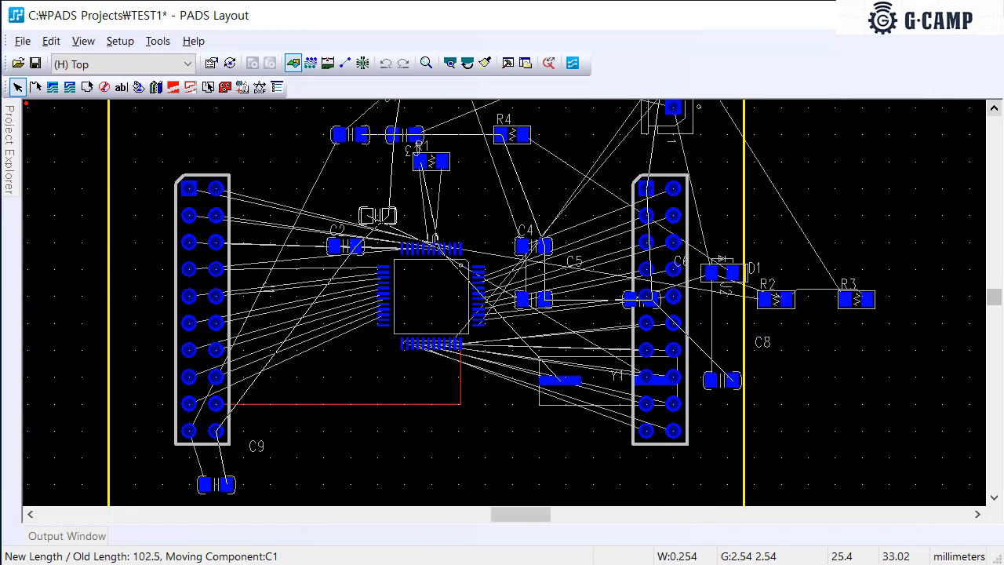
left_click(323, 162)
Move crystal Y1 to the open area left of U2, above C1 and C7
left_click(560, 380)
key("ctrl+e")
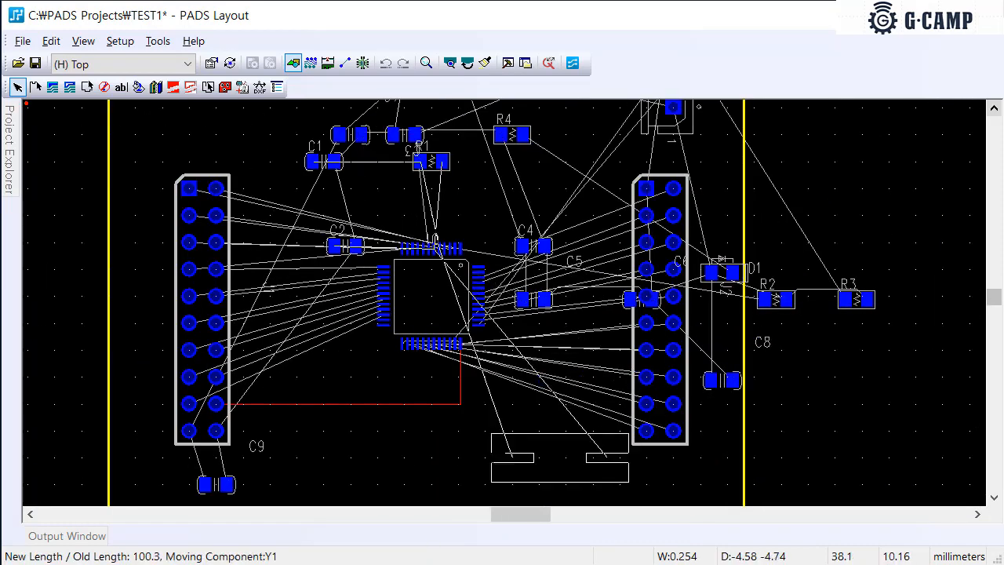
scroll(478, 259, "up", 7)
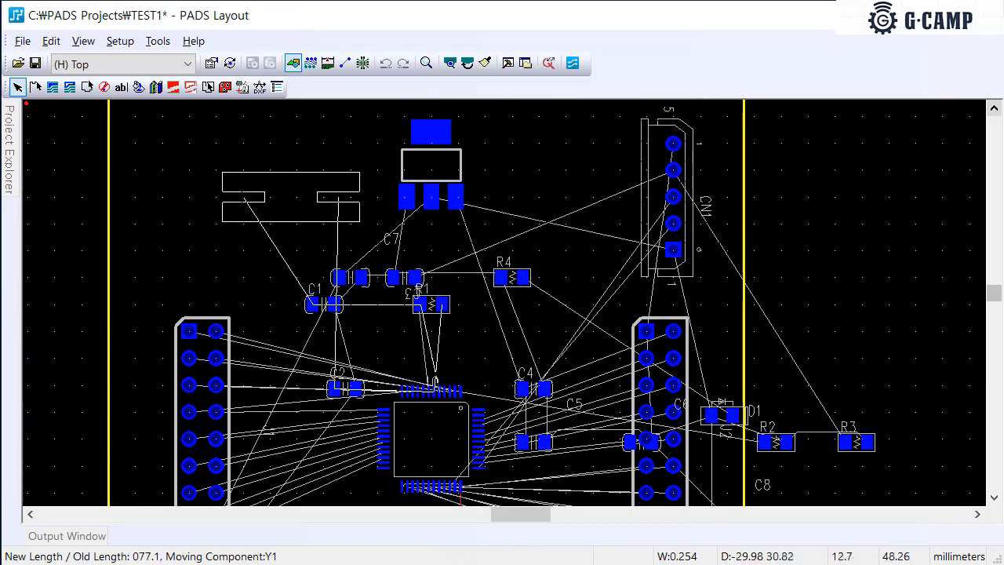
left_click(243, 196)
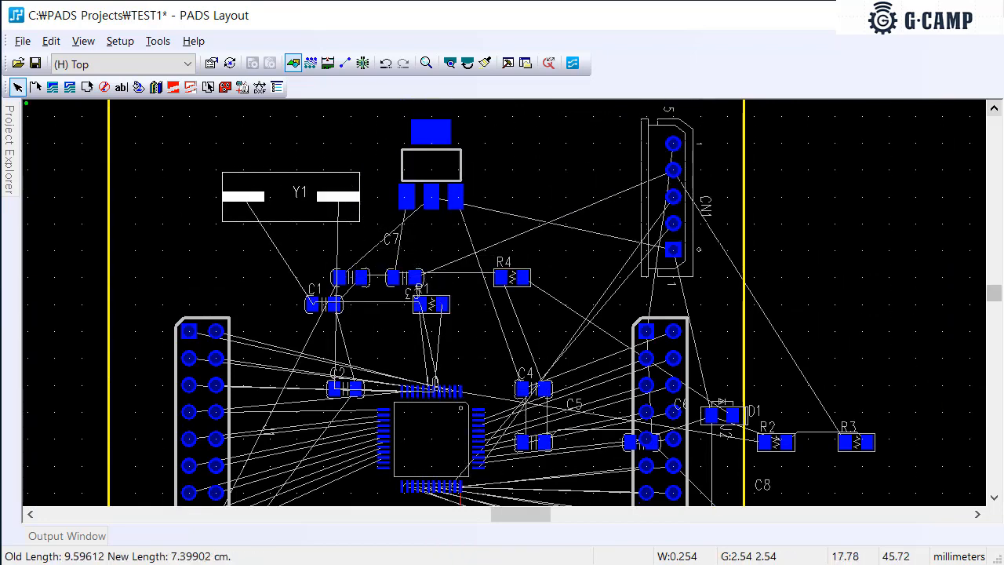
Set all grids to 0.5 and place capacitor C1 just below Y1's left pad
left_click(324, 304)
key("ctrl+e")
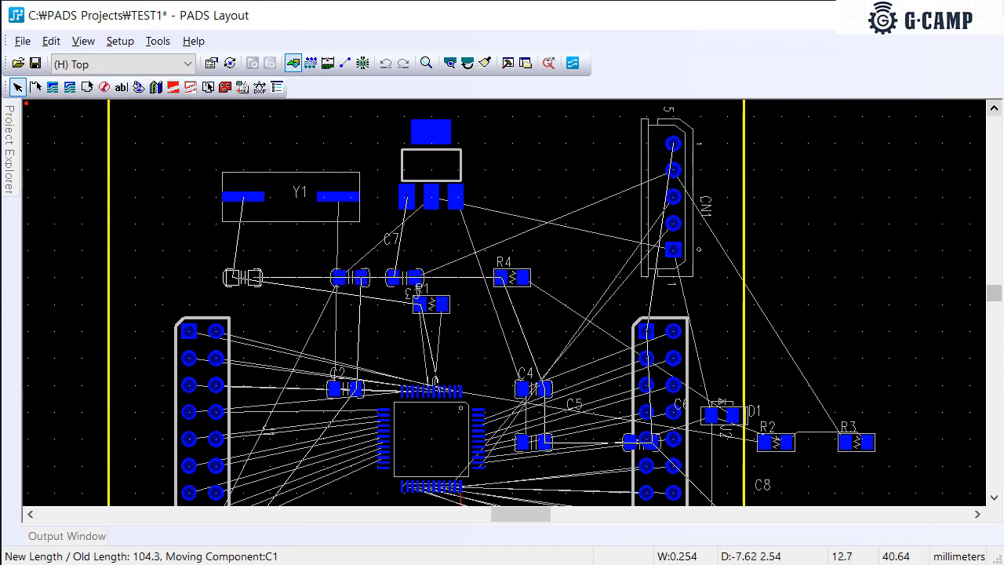
type("g")
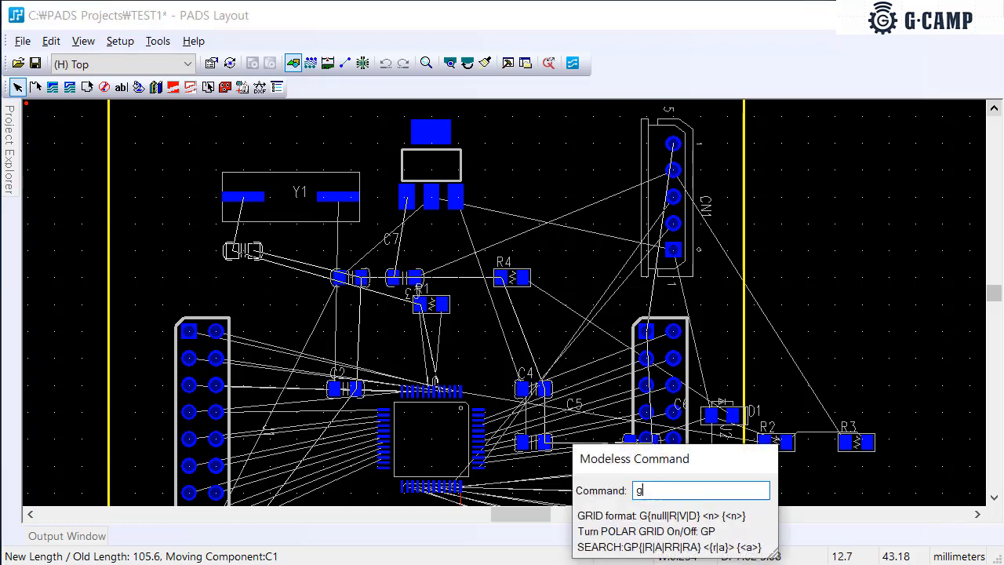
type("0.5")
key("Return")
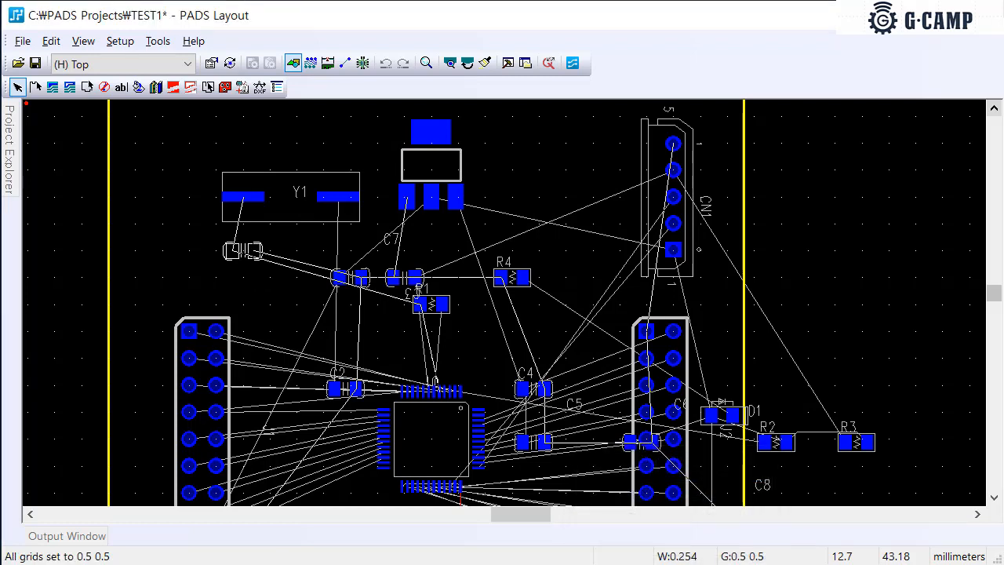
left_click(256, 252)
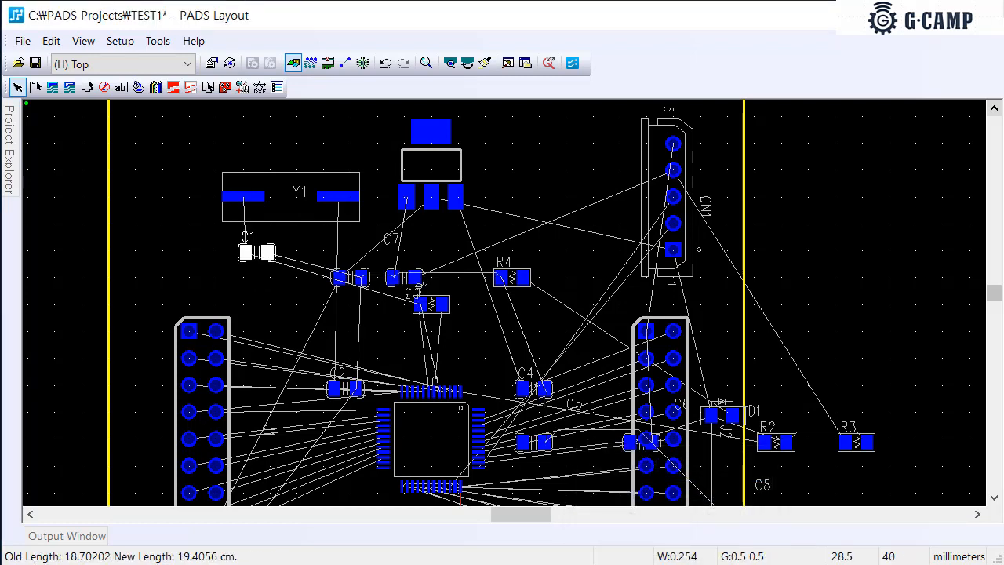
Move C7 aside below C1, and place capacitor C2 under Y1's right pad at X 20.5, Y 43
left_click_drag(352, 275, 336, 243)
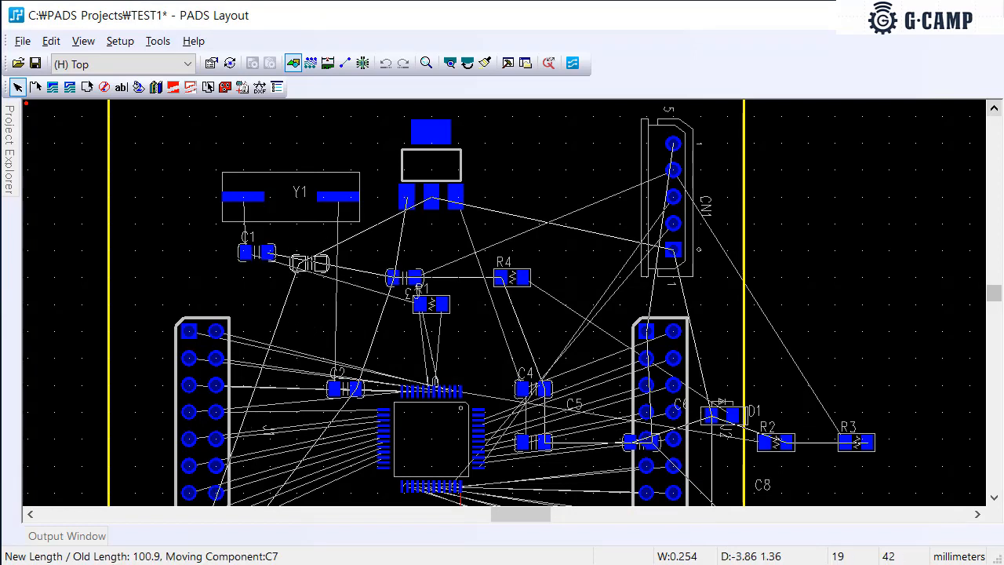
left_click(288, 294)
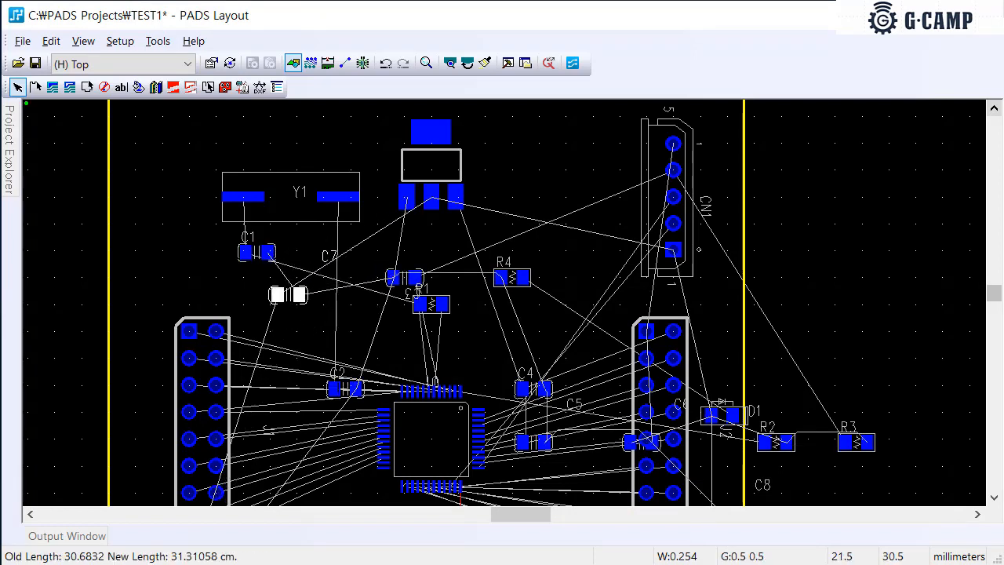
left_click_drag(345, 389, 330, 263)
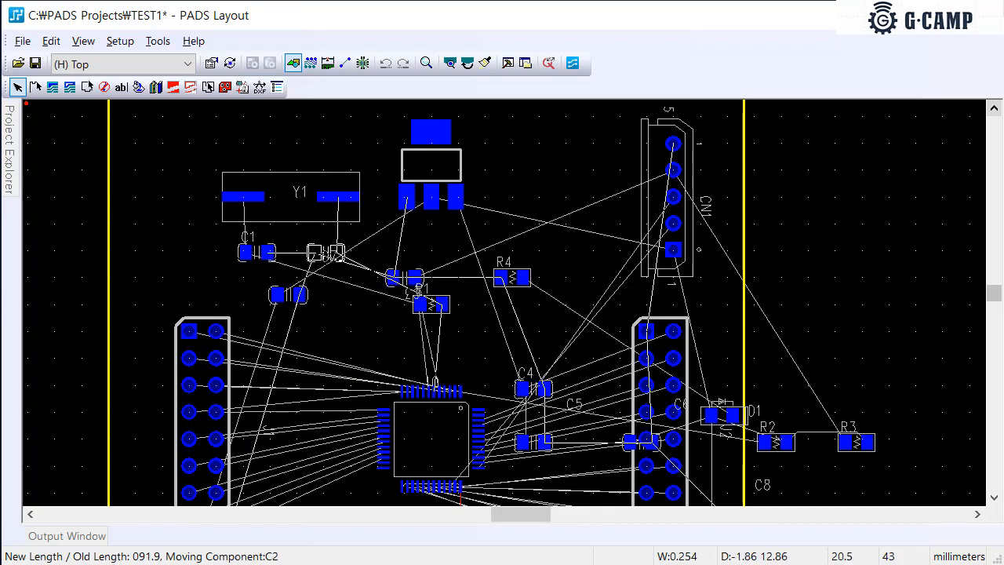
left_click(324, 253)
Rotate C7 upright and place it just right of Y1, and shift U2 up and to the right
left_click(287, 295)
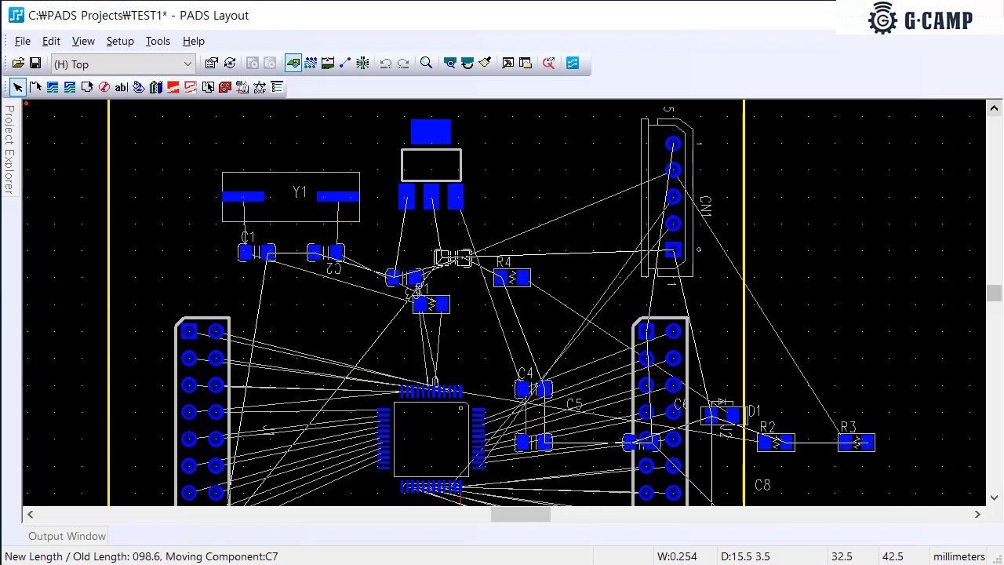
key("ctrl+r")
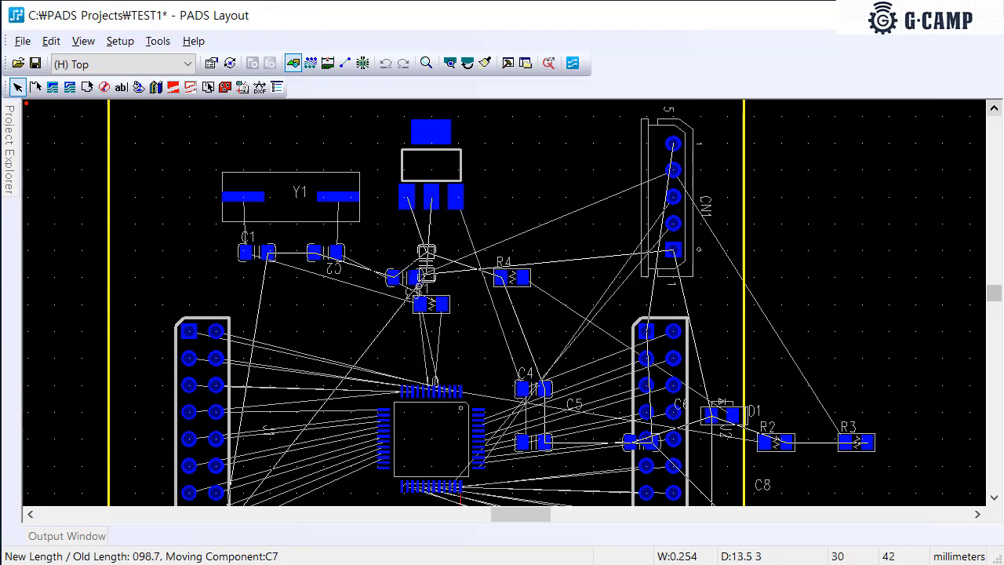
left_click(384, 242)
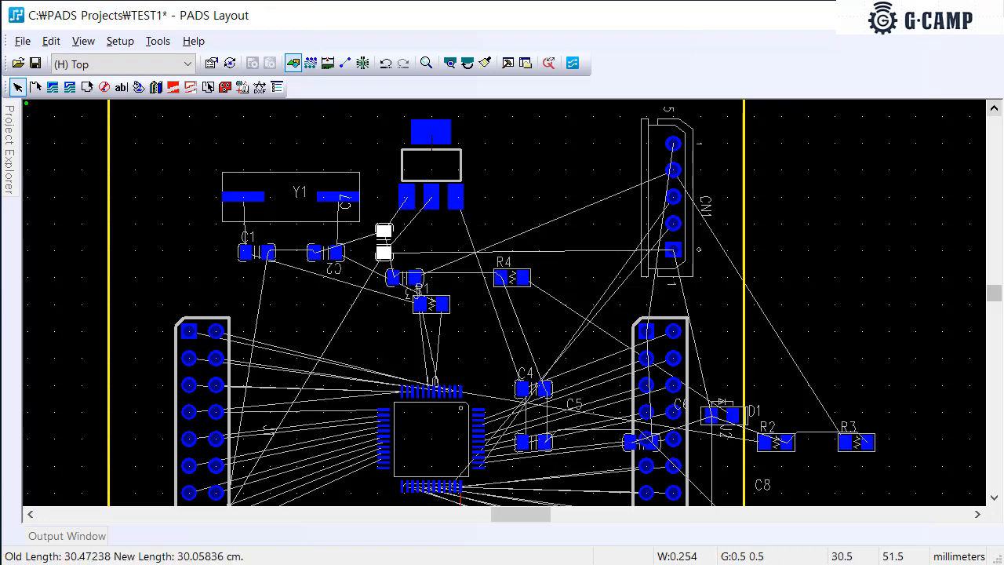
left_click(431, 169)
left_click(478, 179)
left_click(383, 241)
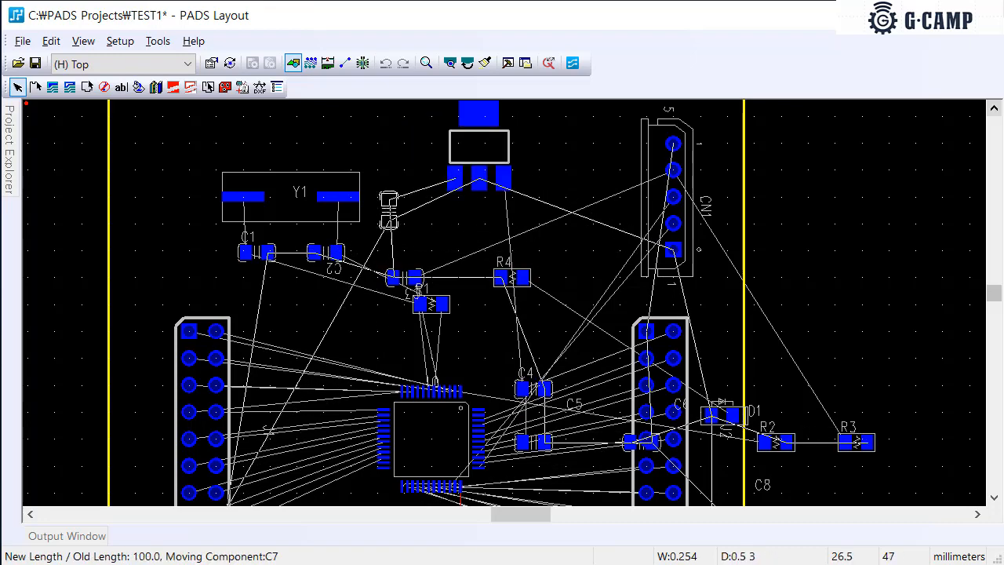
left_click(383, 220)
Rotate capacitor C3 upright and place it directly to the right of C7
left_click(404, 276)
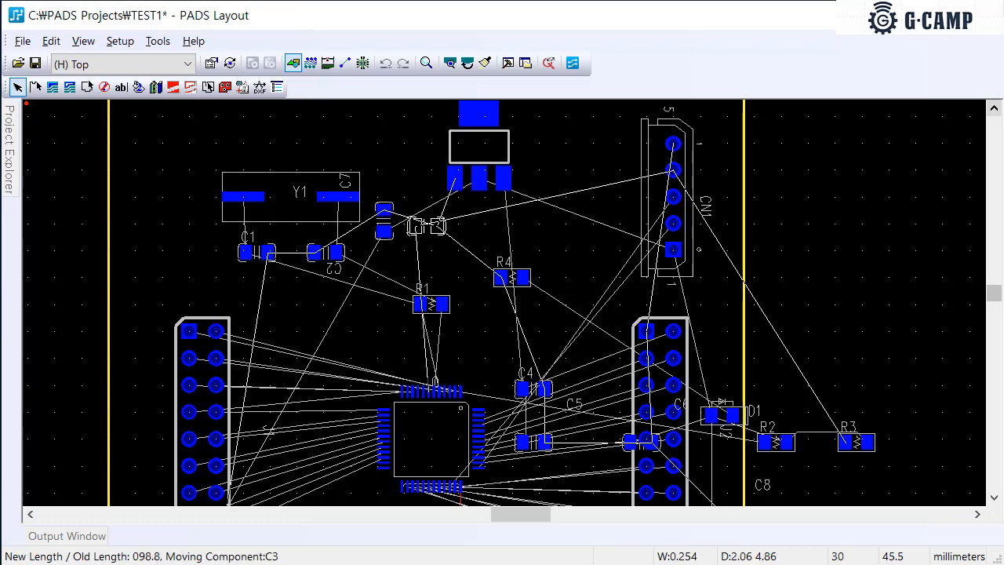
key("ctrl+r")
left_click(414, 220)
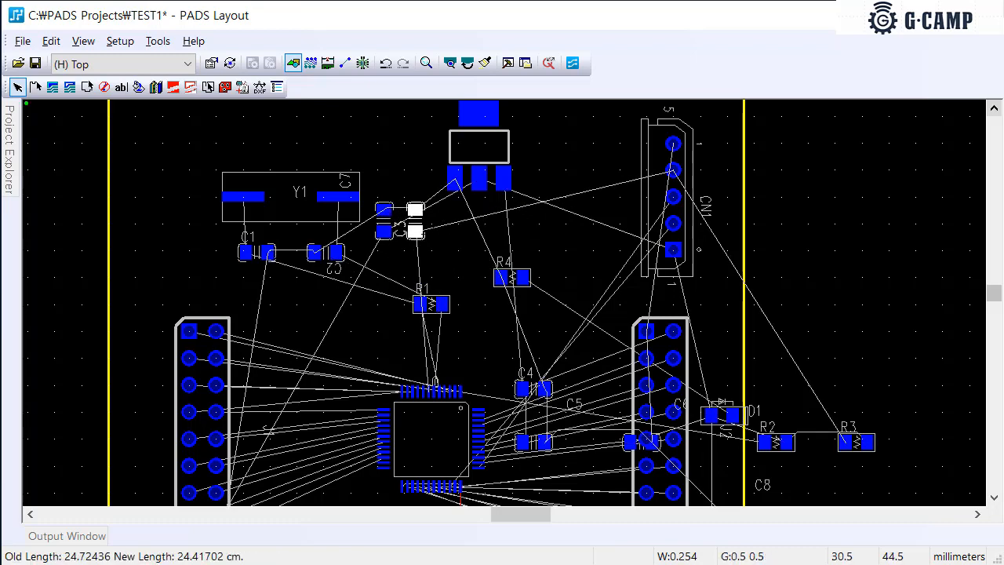
Swap C3 and C7 so that C7 stands at X 30, Y 46 with C3 on its left, nearer Y1
left_click(383, 224)
left_click(441, 221)
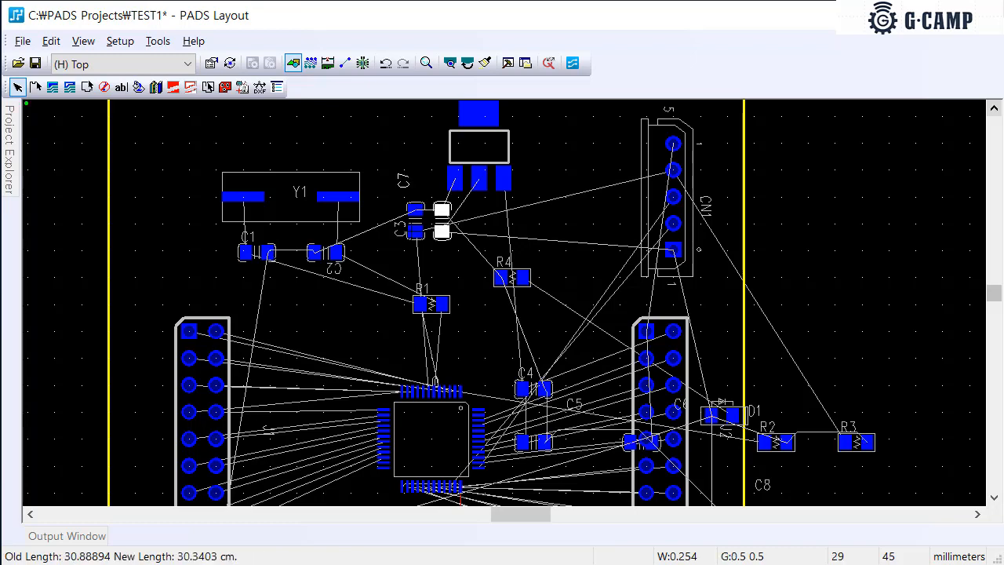
left_click(415, 226)
left_click(394, 221)
left_click(442, 221)
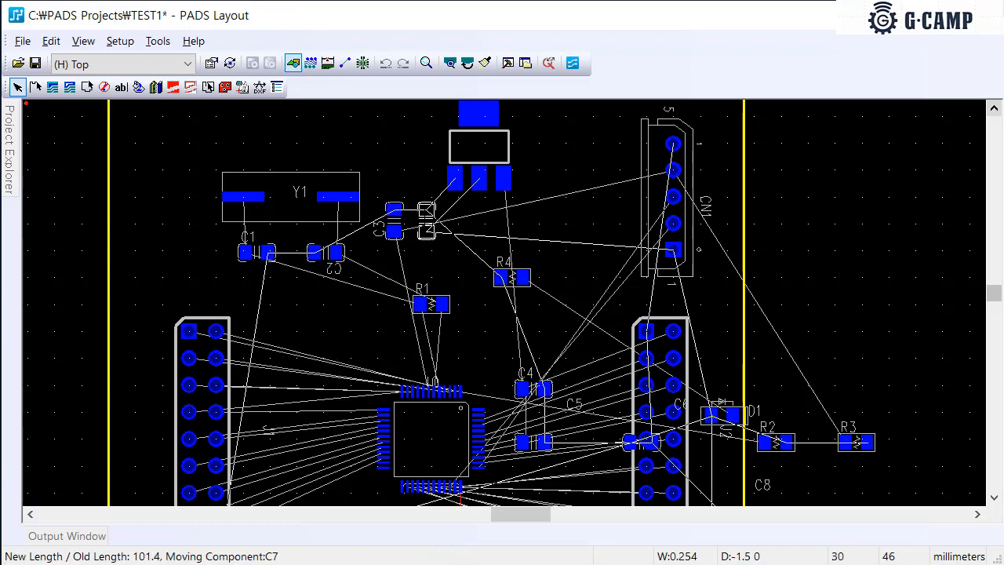
left_click(426, 221)
Move resistor R1 directly below C2, keeping it horizontal
left_click(431, 304)
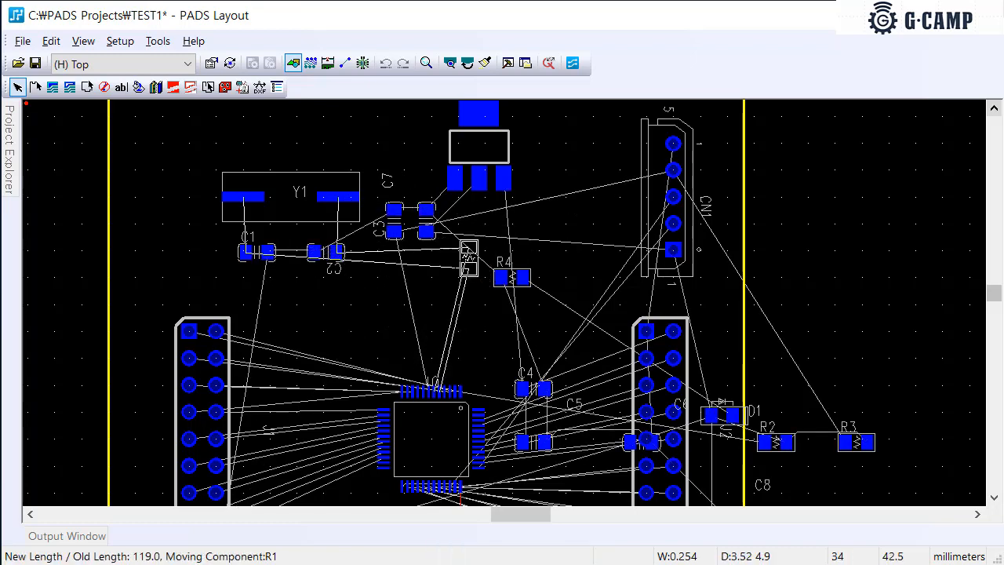
key("ctrl+r")
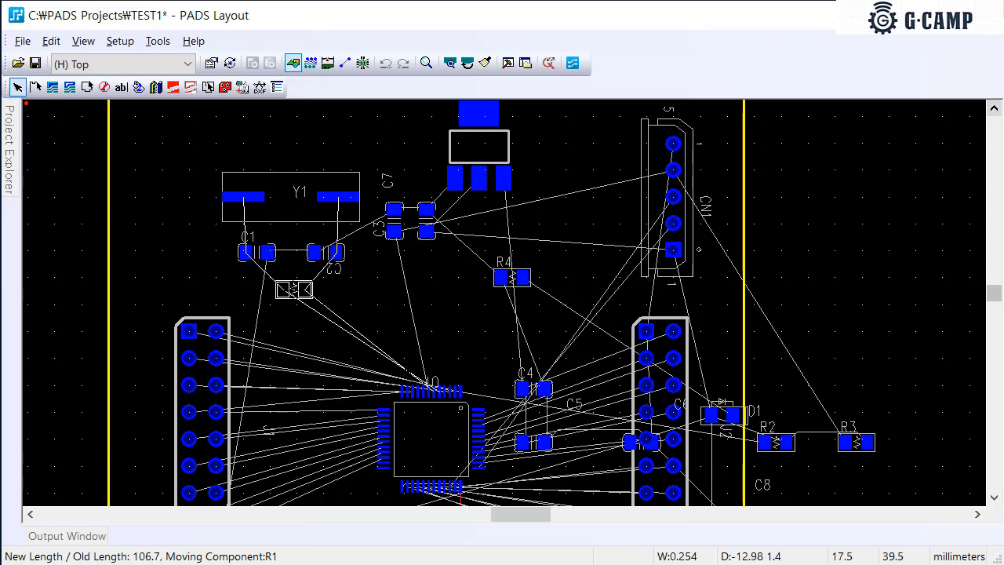
left_click(326, 280)
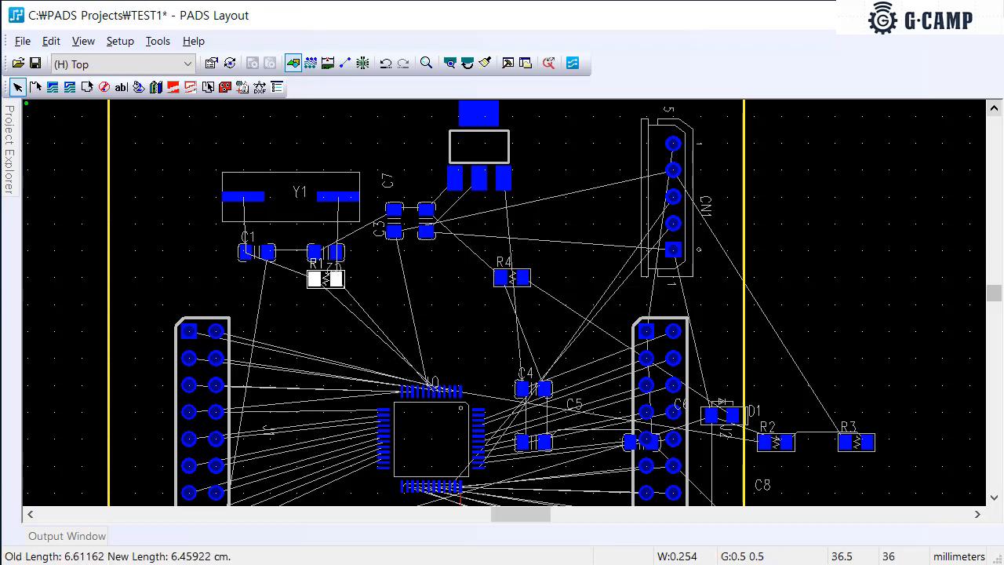
Rotate capacitor C4 upright and place it below and right of U2 at X 41, Y 46
left_click_drag(537, 387, 558, 258)
key("ctrl+r")
key("ctrl+r")
key("ctrl+r")
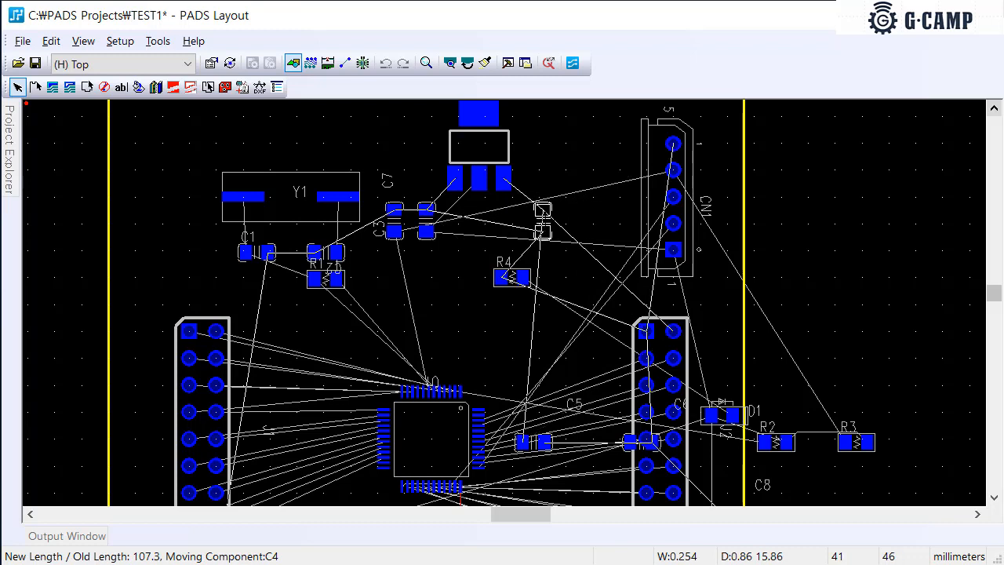
left_click(542, 220)
Rotate resistor R4 upright and place it directly below C4
left_click_drag(512, 278, 557, 268)
key("ctrl+r")
key("ctrl+r")
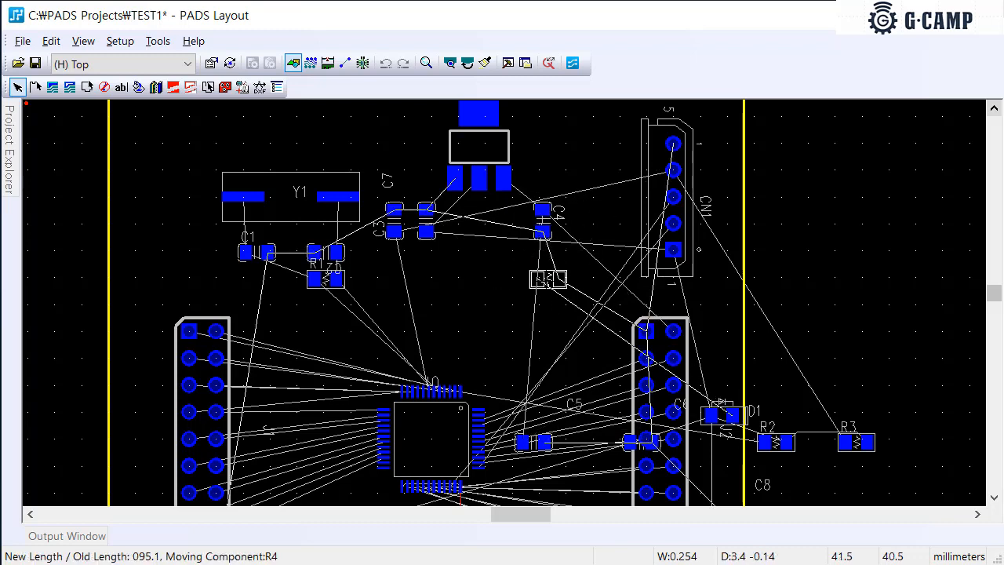
key("ctrl+r")
left_click(542, 273)
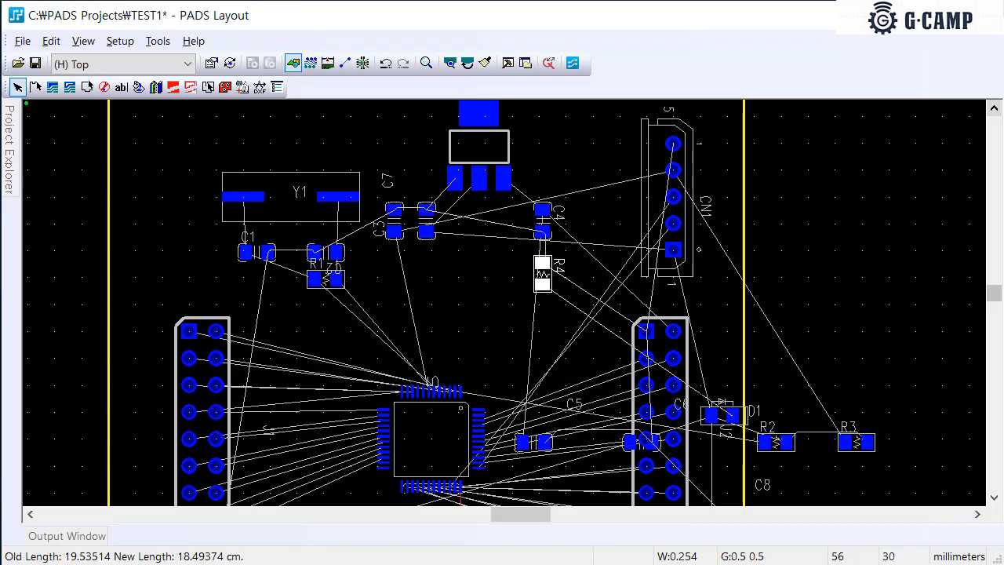
Rotate diode D1 upright below U2's middle pin and move R4 right beside it
left_click_drag(723, 416, 567, 307)
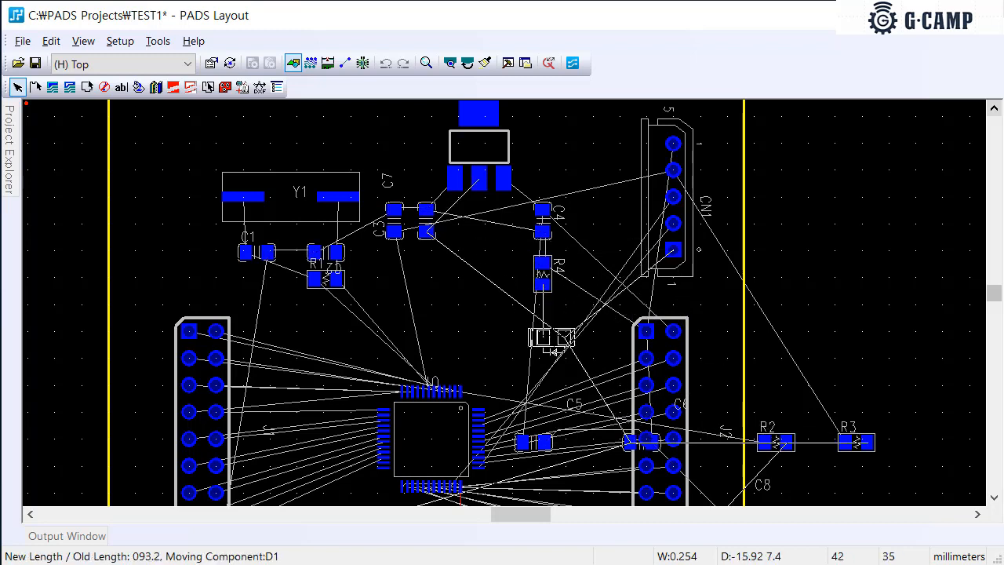
key("ctrl+r")
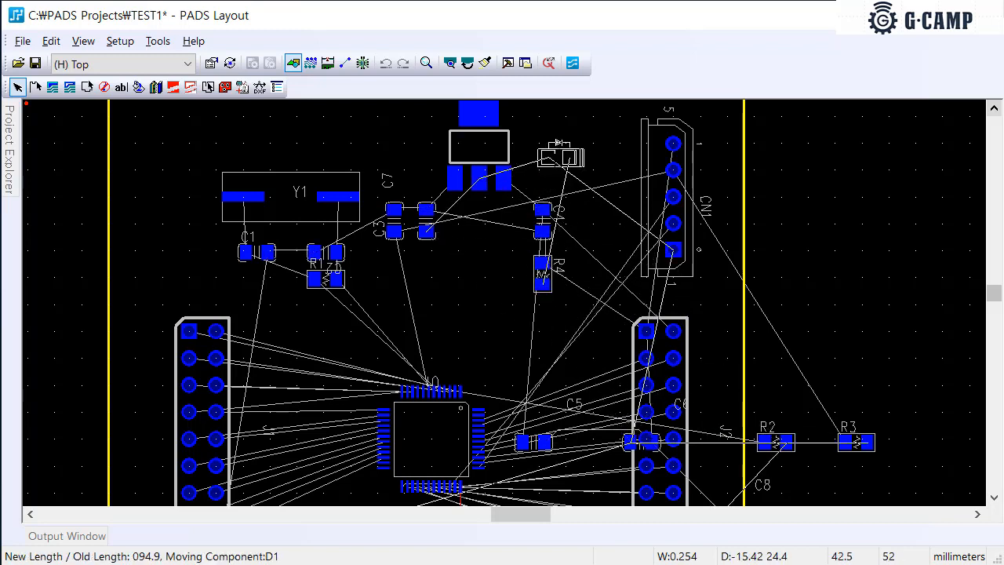
key("ctrl+r")
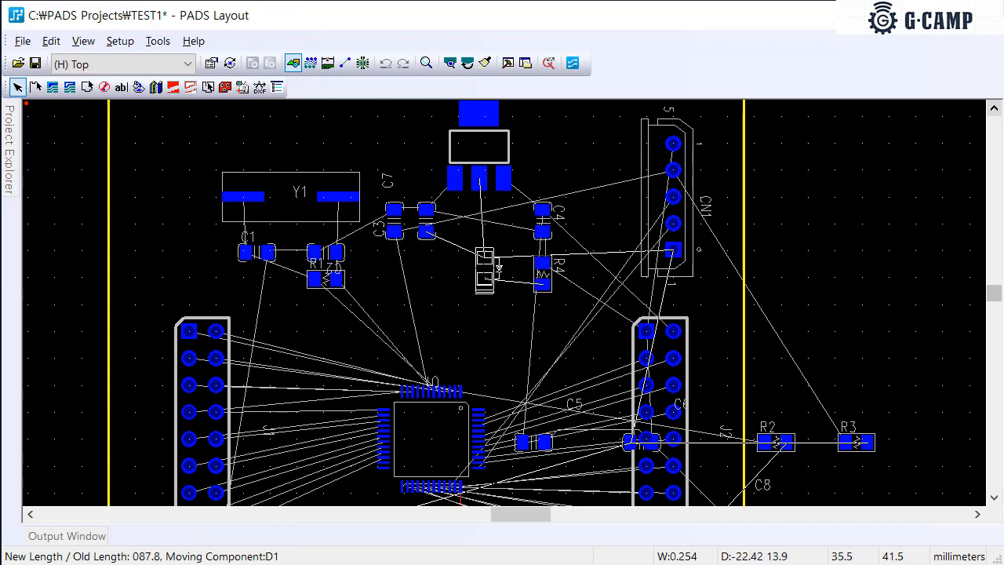
left_click(479, 270)
left_click(542, 271)
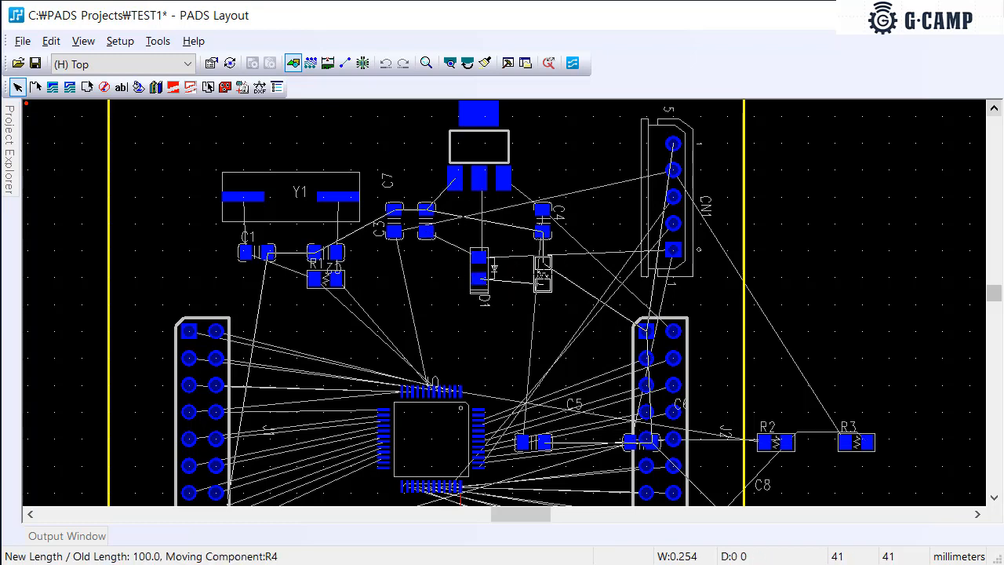
left_click(510, 273)
Rotate capacitor C5 upright and place it directly right of C4 at X 44, Y 46
scroll(560, 381, "down", 2)
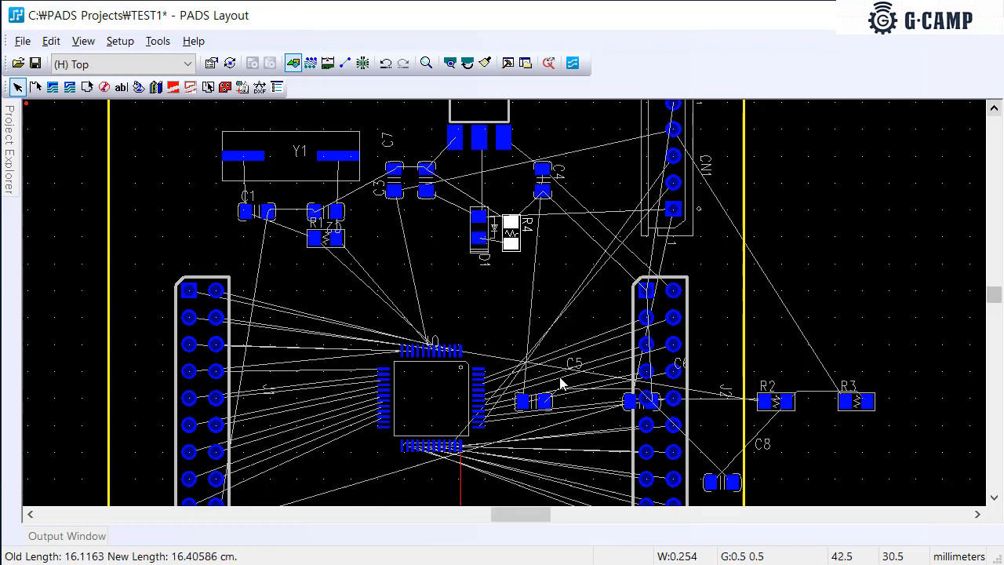
left_click(541, 381)
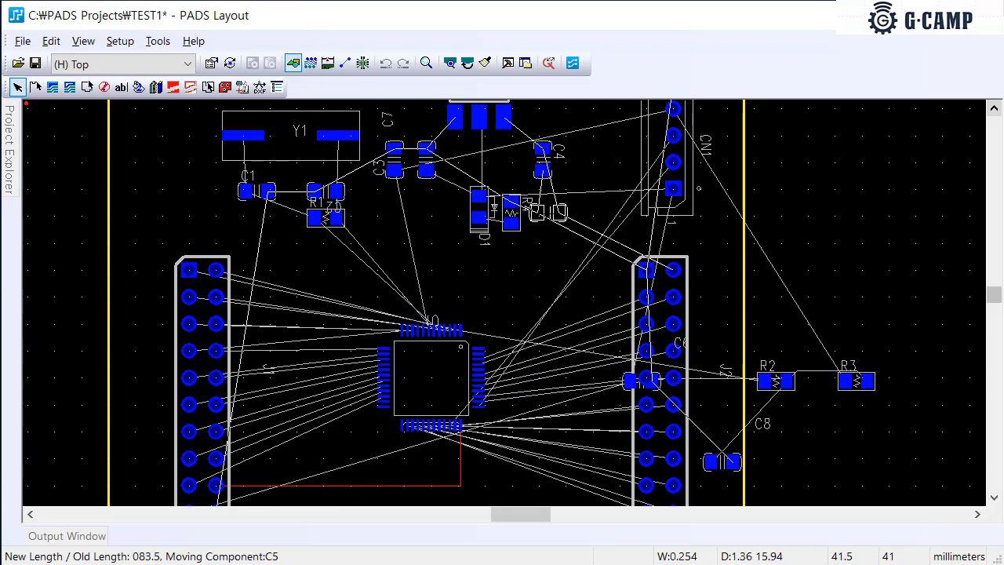
key("ctrl+r")
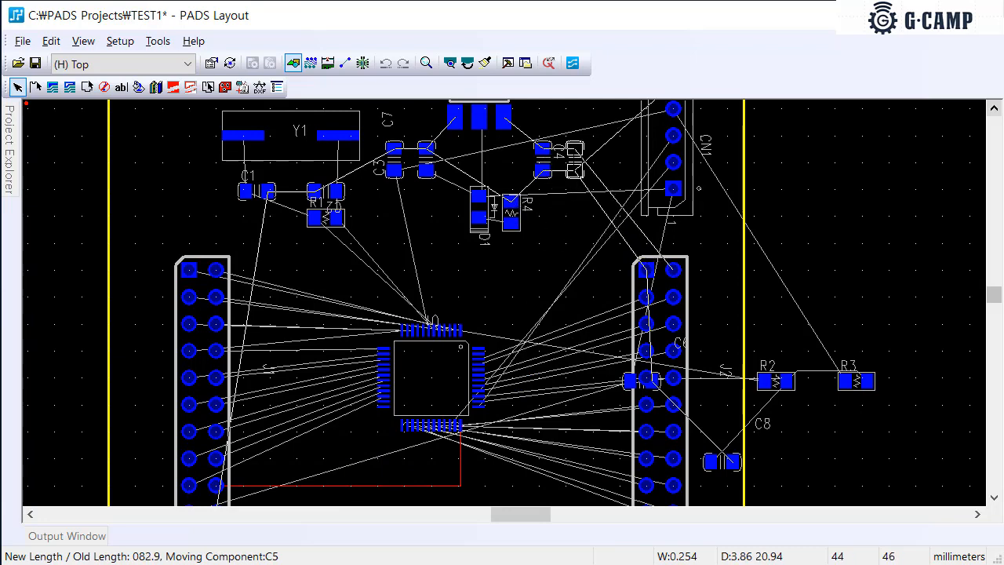
left_click(574, 159)
Place resistor R2 upright just left of D1 at X 32.5, Y 41
left_click(776, 381)
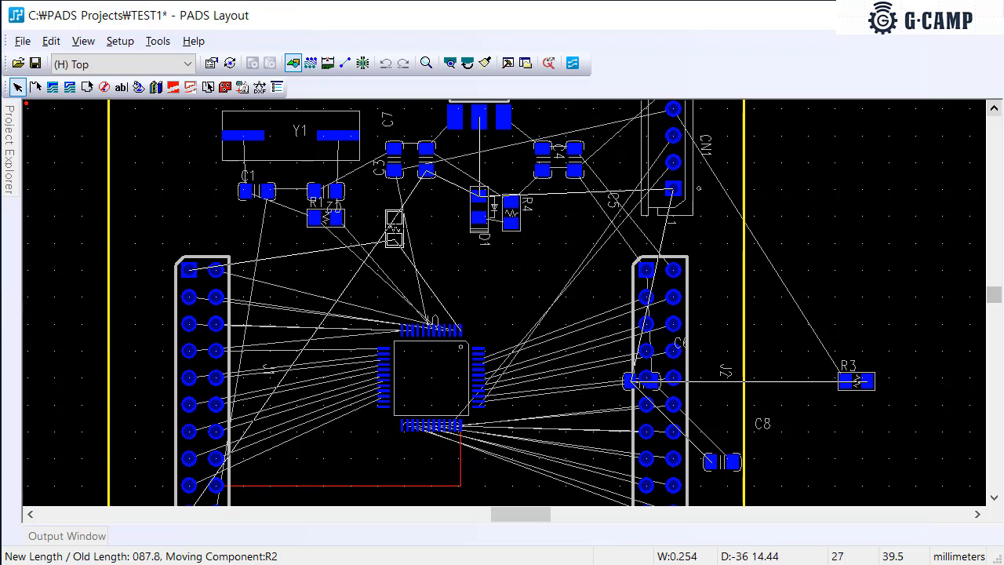
scroll(393, 228, "down", 3)
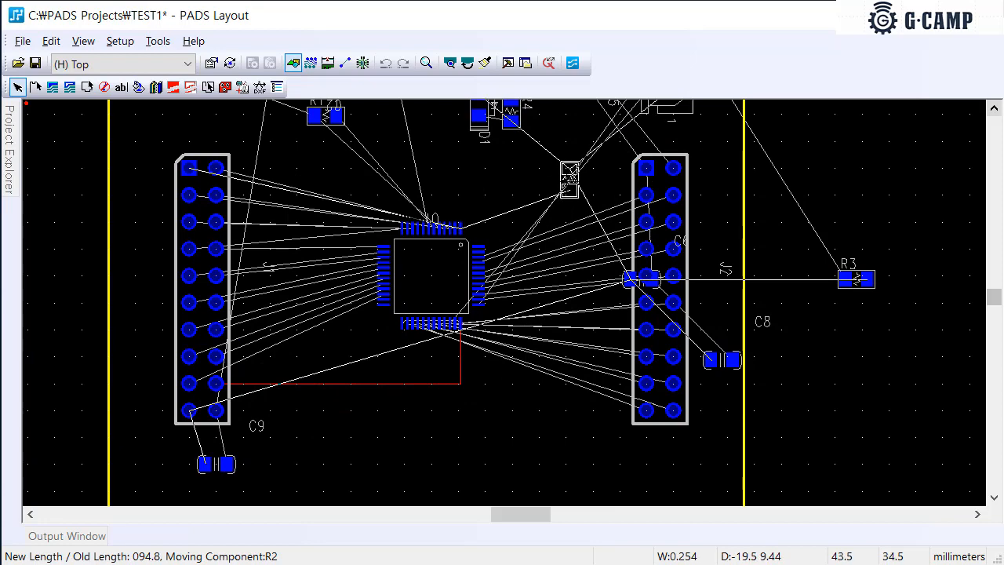
scroll(478, 174, "up", 2)
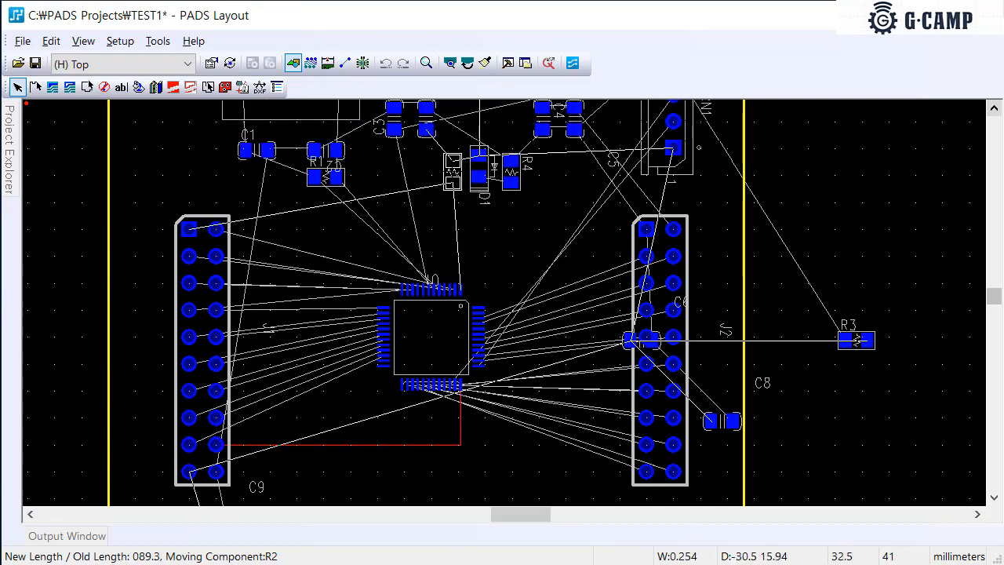
left_click(453, 171)
Rotate capacitor C6 upright and place it directly above C7, beside U2's leftmost pin
left_click(633, 337)
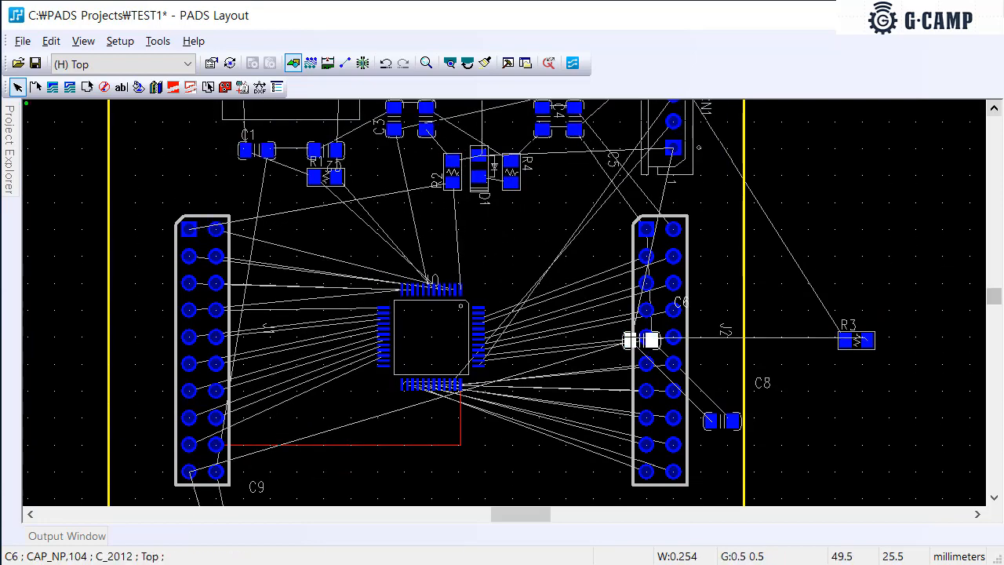
key("ctrl+e")
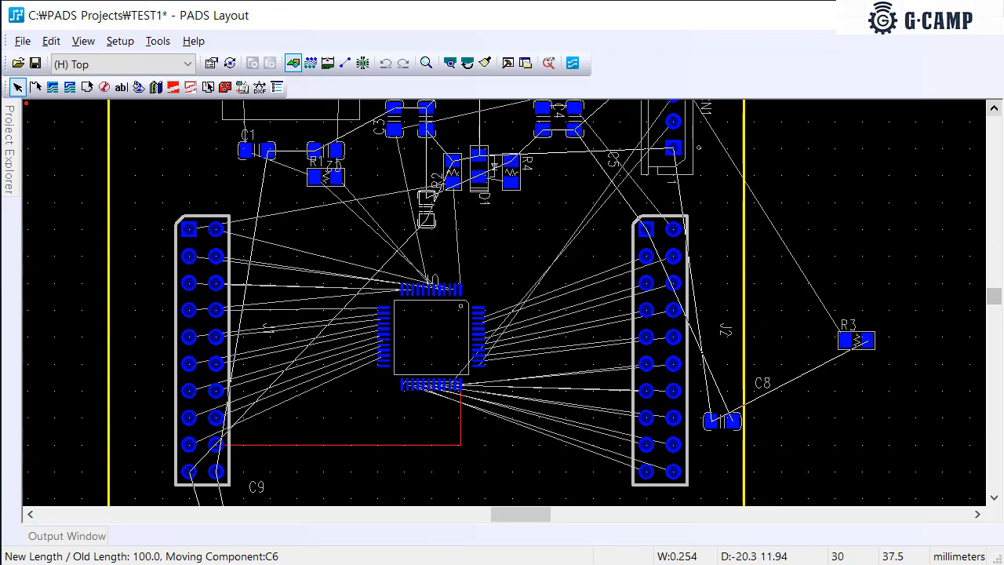
scroll(415, 200, "up", 1)
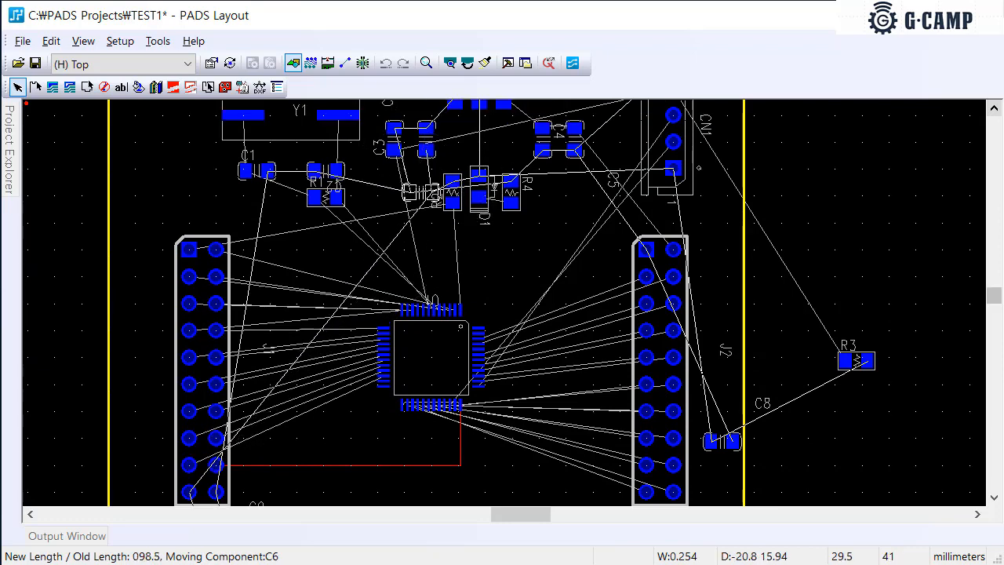
left_click(394, 202)
scroll(395, 202, "down", 1)
key("ctrl+e")
left_click(310, 132)
Place capacitor C9 horizontally just below J1's lowest pin pair at X 9.5, Y 9
scroll(275, 236, "down", 1)
left_click(214, 461)
key("ctrl+e")
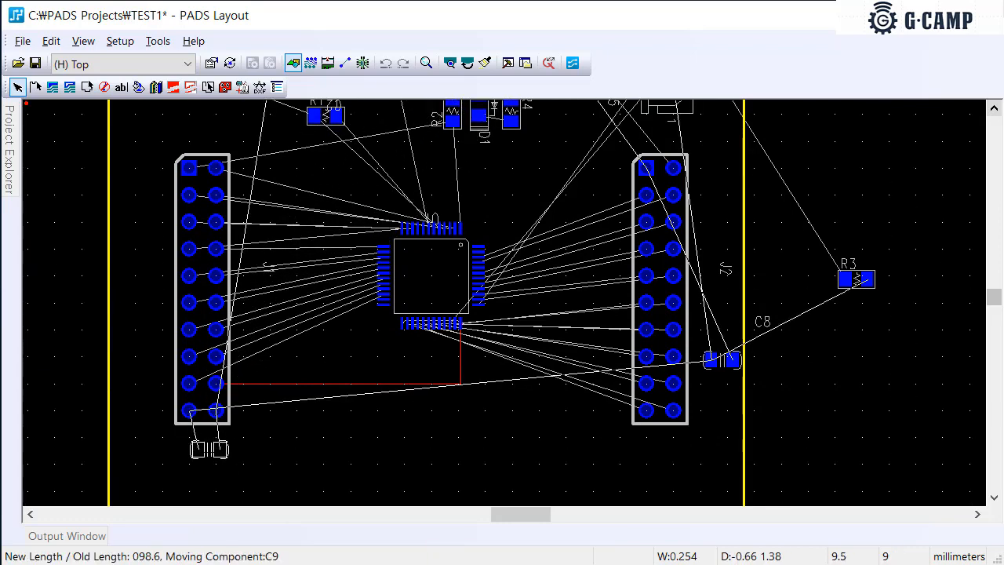
left_click(214, 449)
Rotate resistor R3 upright and place it just left of connector CN1 at X 46.5, Y 49.5
scroll(214, 448, "up", 3)
scroll(420, 180, "up", 1)
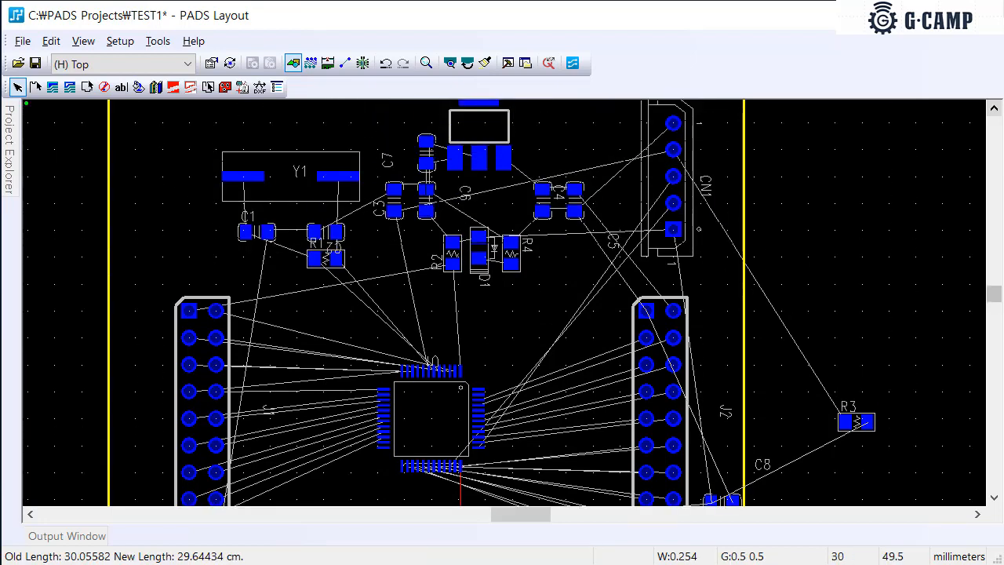
scroll(549, 274, "down", 2)
scroll(845, 373, "down", 1)
left_click(849, 362)
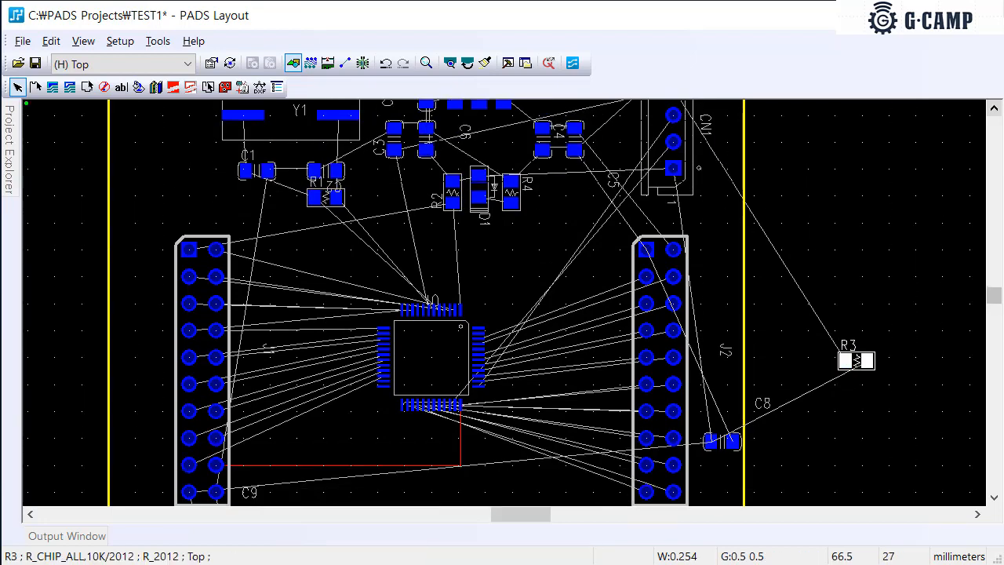
key("ctrl+e")
scroll(635, 227, "up", 3)
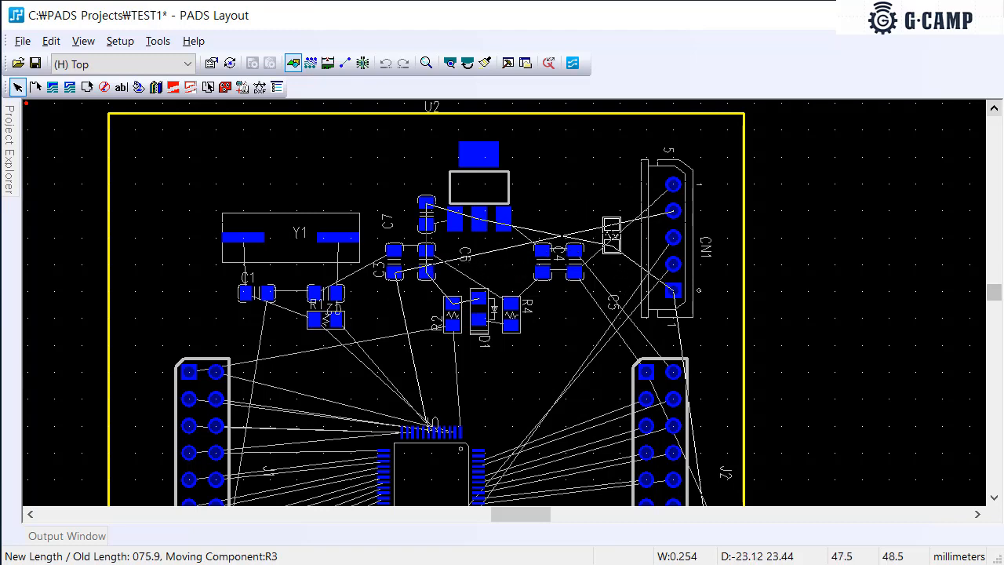
left_click(606, 224)
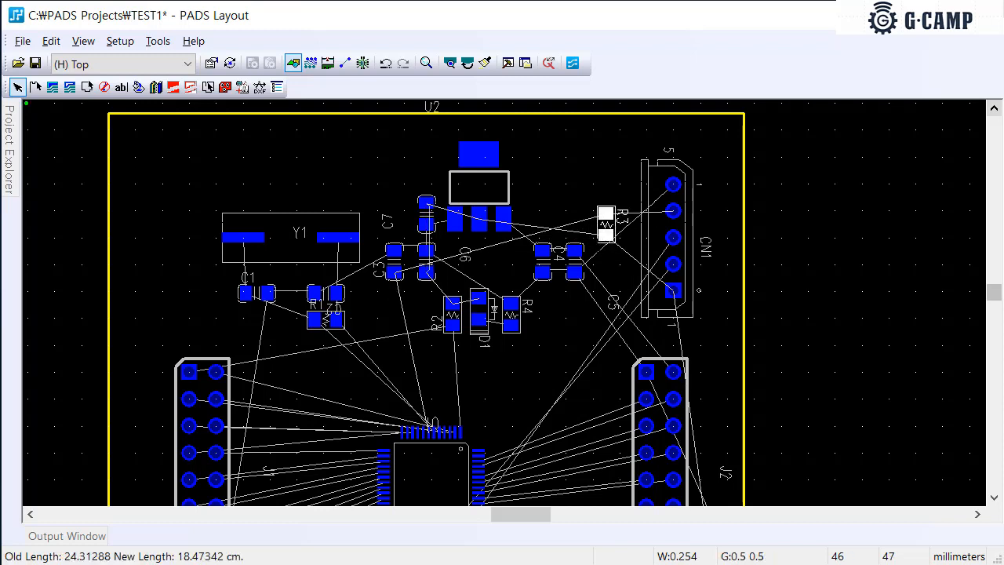
scroll(605, 225, "down", 1)
left_click(605, 162)
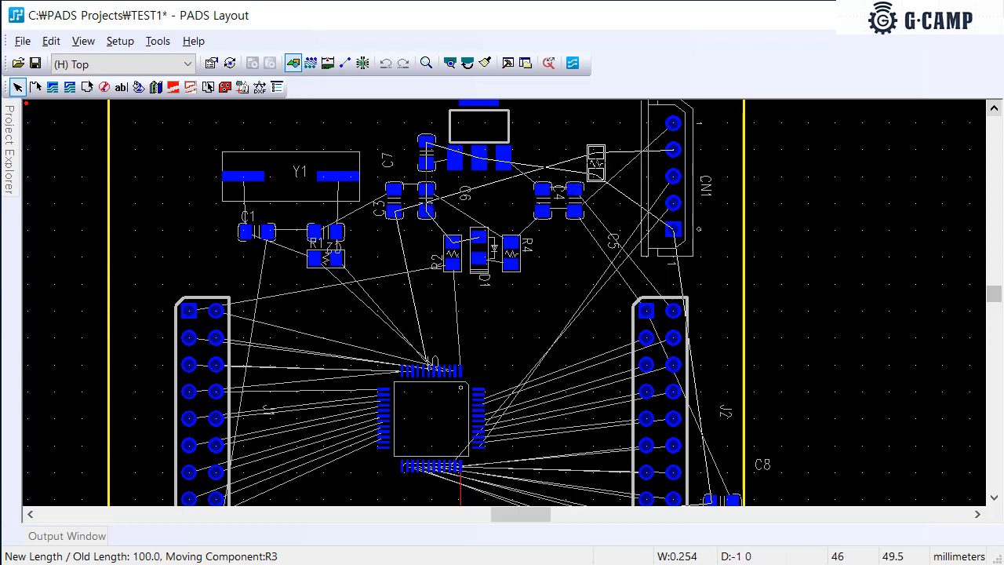
left_click(601, 162)
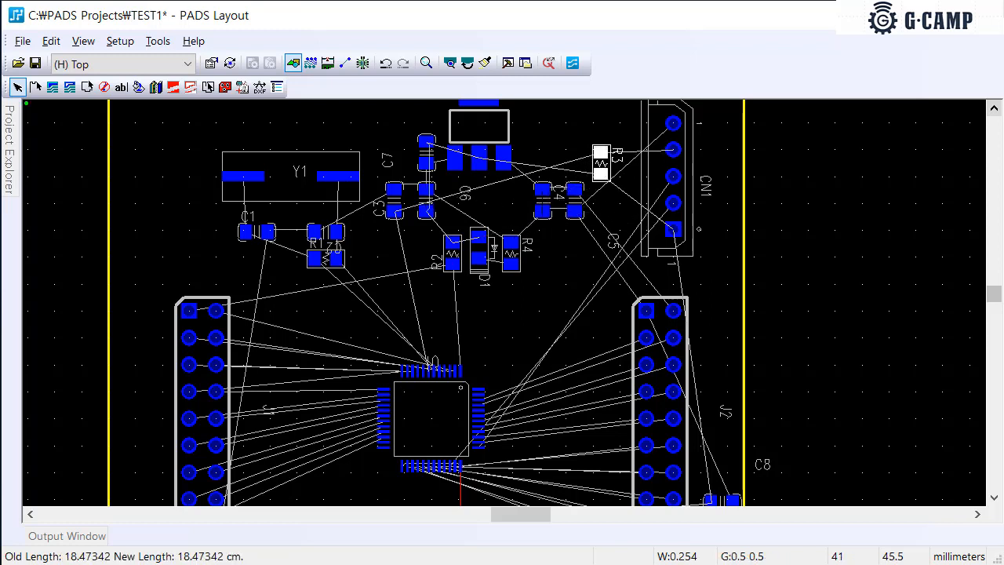
Rotate capacitor C8 upright and place it directly below R3, next to CN1
scroll(502, 303, "down", 3)
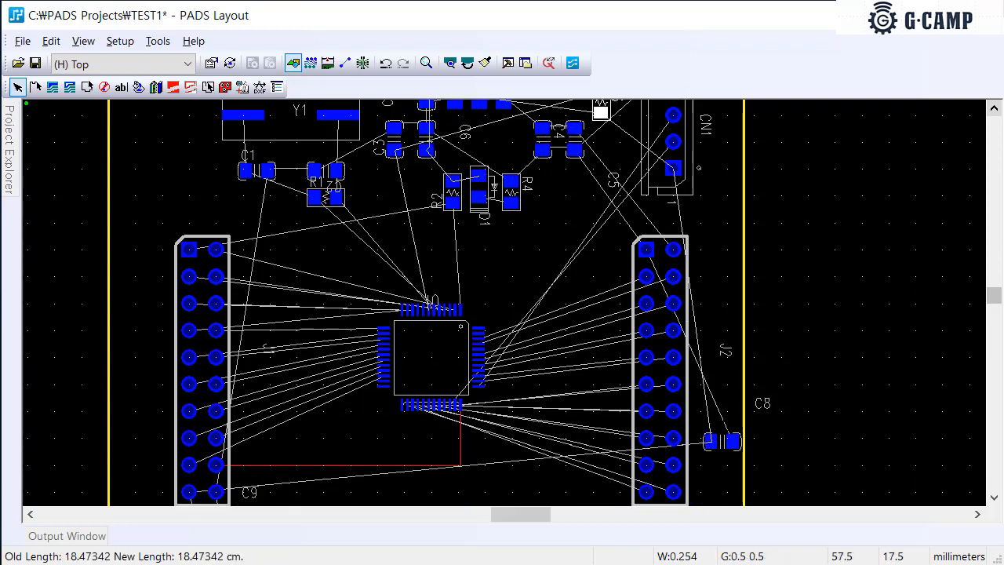
left_click(721, 442)
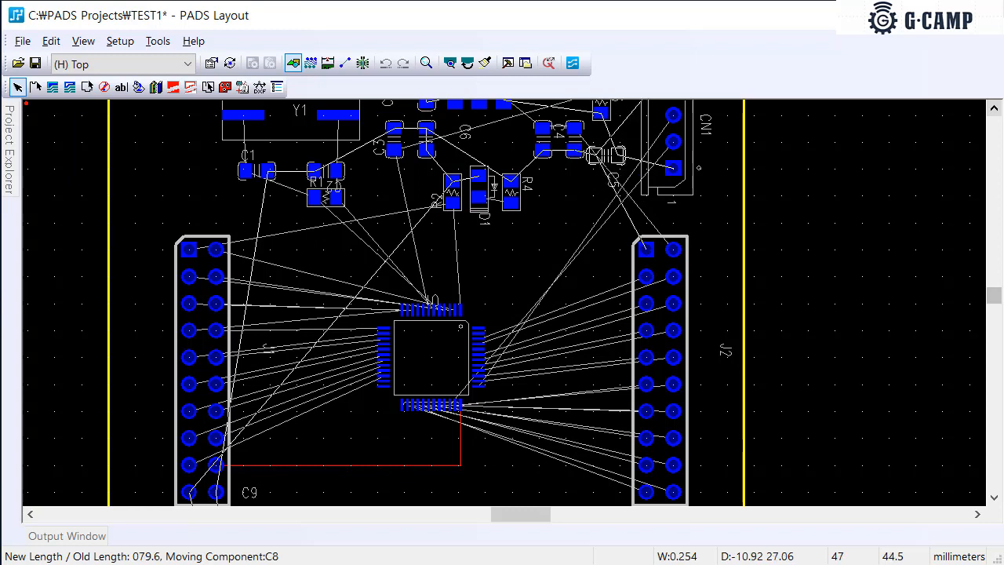
key("ctrl+r")
left_click(600, 155)
scroll(600, 156, "up", 4)
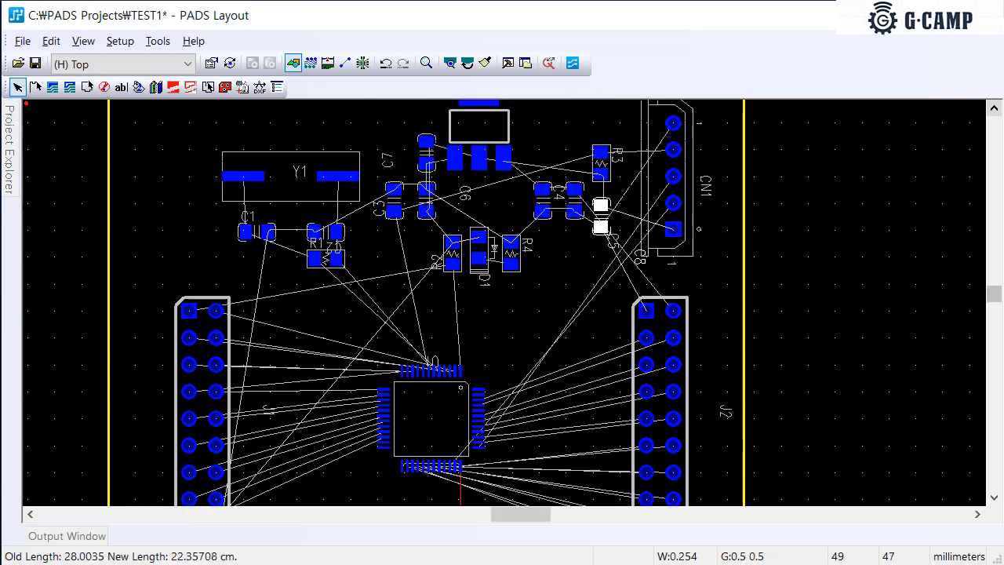
Swap C8 and R3 so C8 sits directly above at X 46.5, Y 51 and R3 below at X 46.5, Y 46
left_click(601, 235)
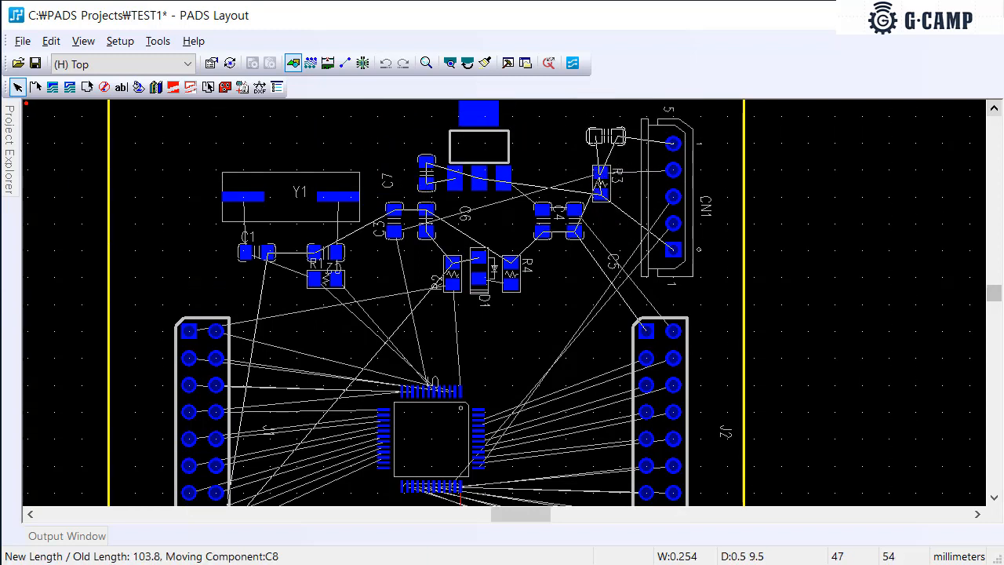
left_click(601, 139)
left_click(601, 182)
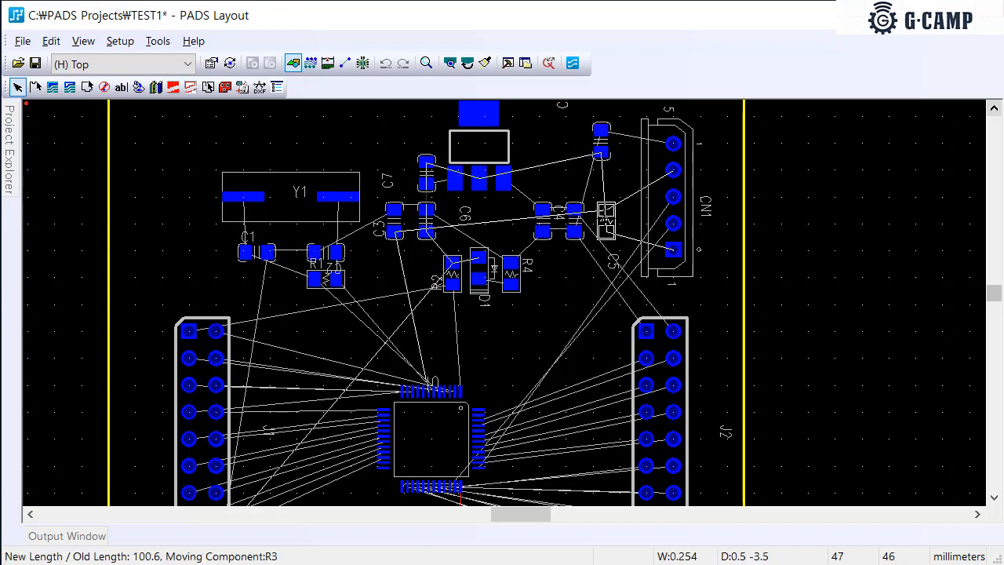
left_click(601, 221)
left_click(601, 141)
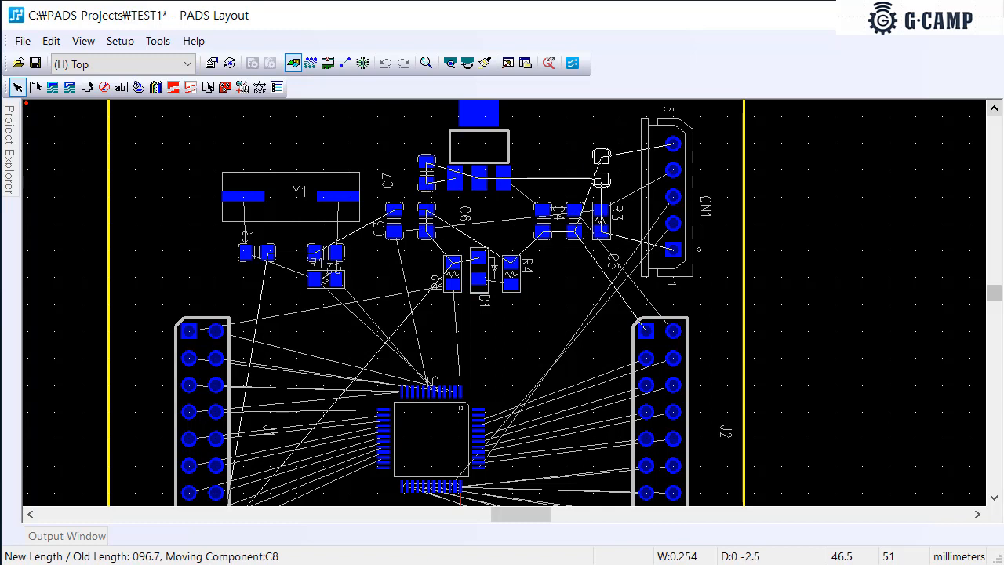
left_click(601, 166)
Shift capacitor C4 left to directly above R4 and place C5 close beside its right side
left_click(575, 221)
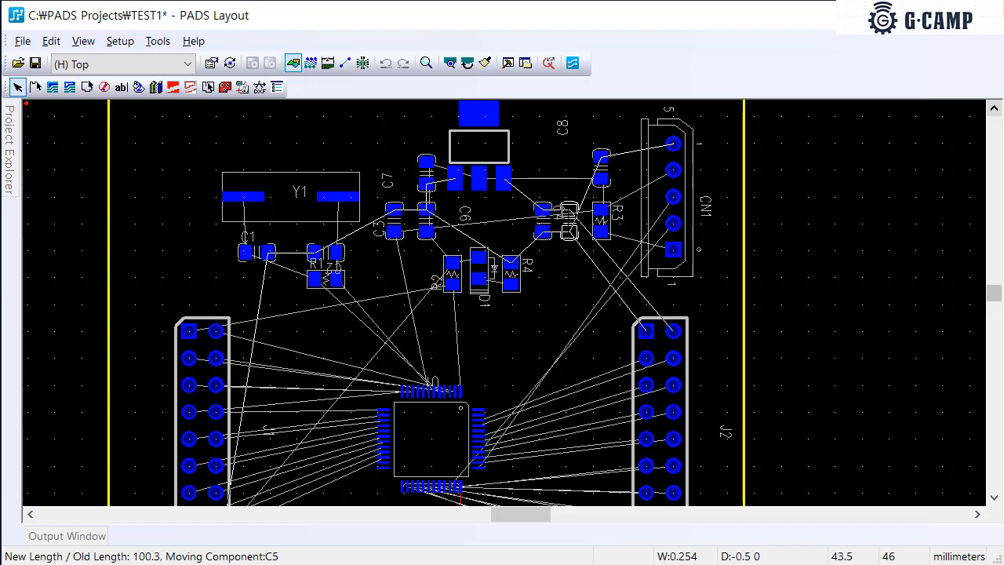
left_click(570, 221)
left_click(542, 220)
left_click(511, 220)
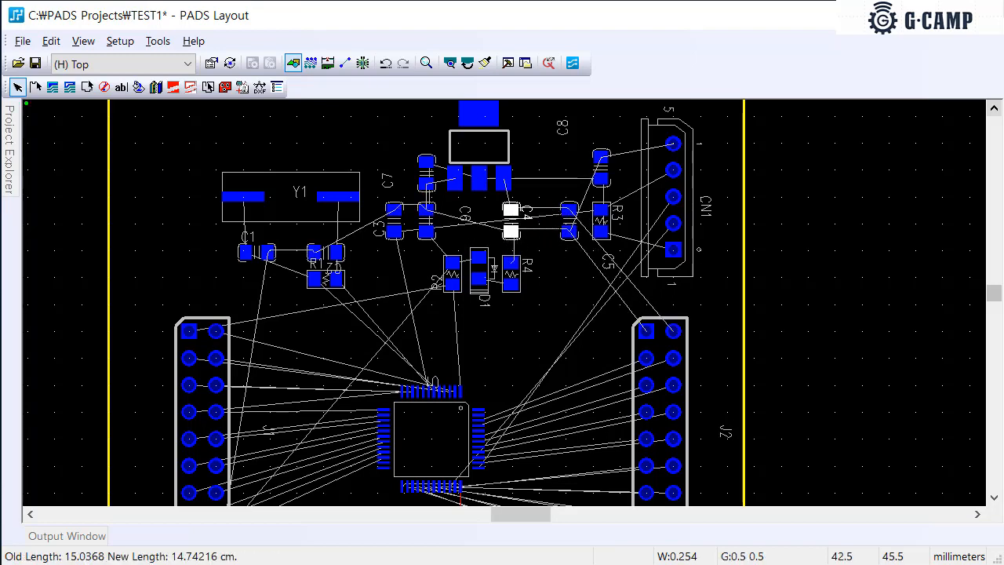
left_click(570, 221)
left_click(549, 220)
Examine the overall component placement inside the board outline and the connections between U1, J1 and J2
scroll(570, 252, "down", 1)
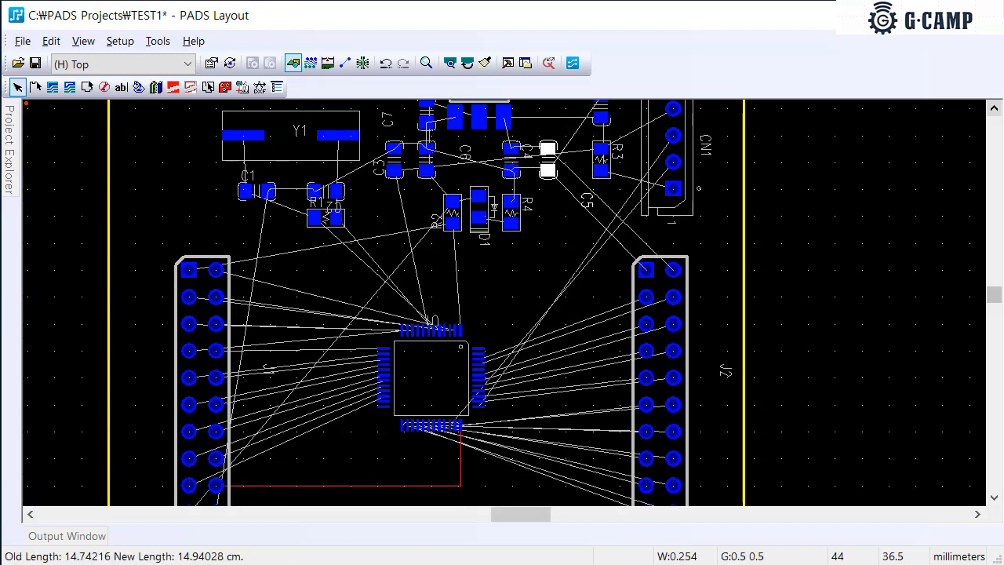
scroll(574, 259, "down", 3, "ctrl")
scroll(484, 323, "up", 3, "ctrl")
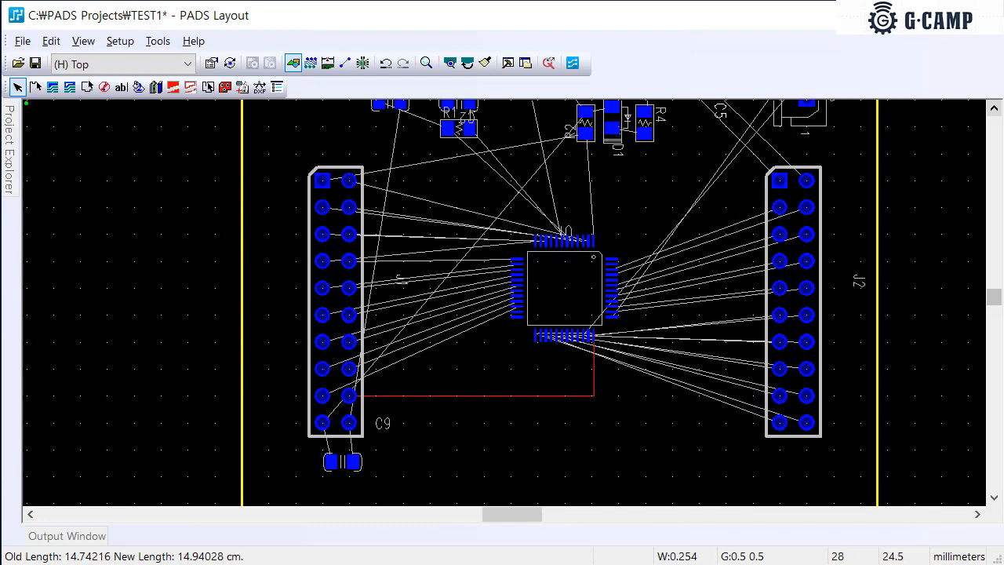
scroll(553, 293, "down", 3, "ctrl")
scroll(555, 291, "up", 1)
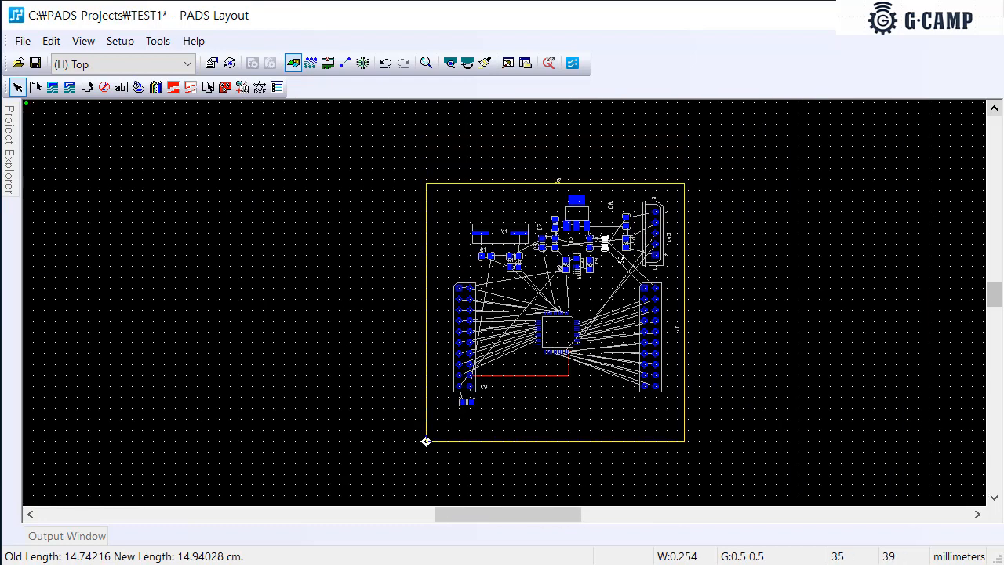
scroll(548, 323, "up", 3, "ctrl")
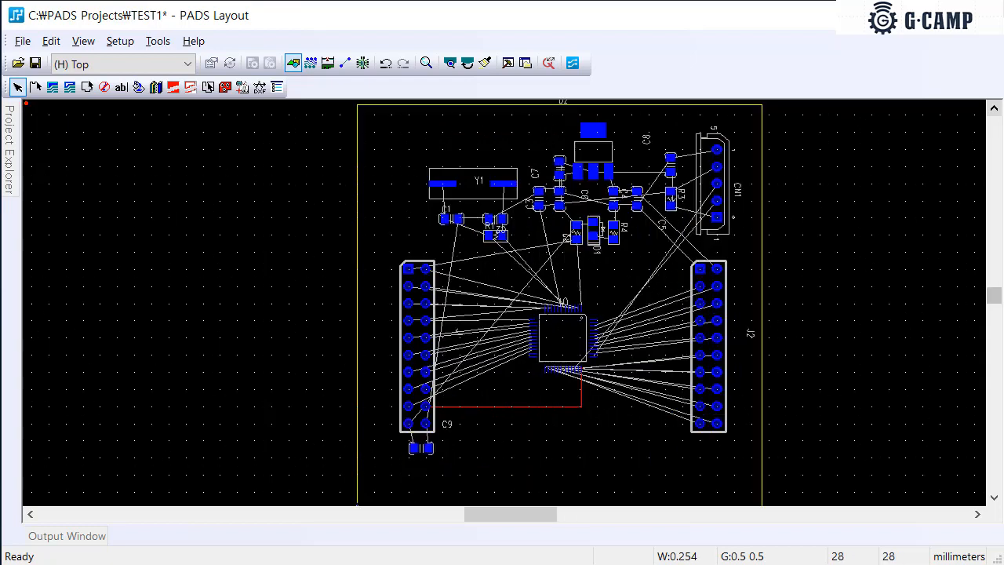
scroll(550, 327, "down", 2)
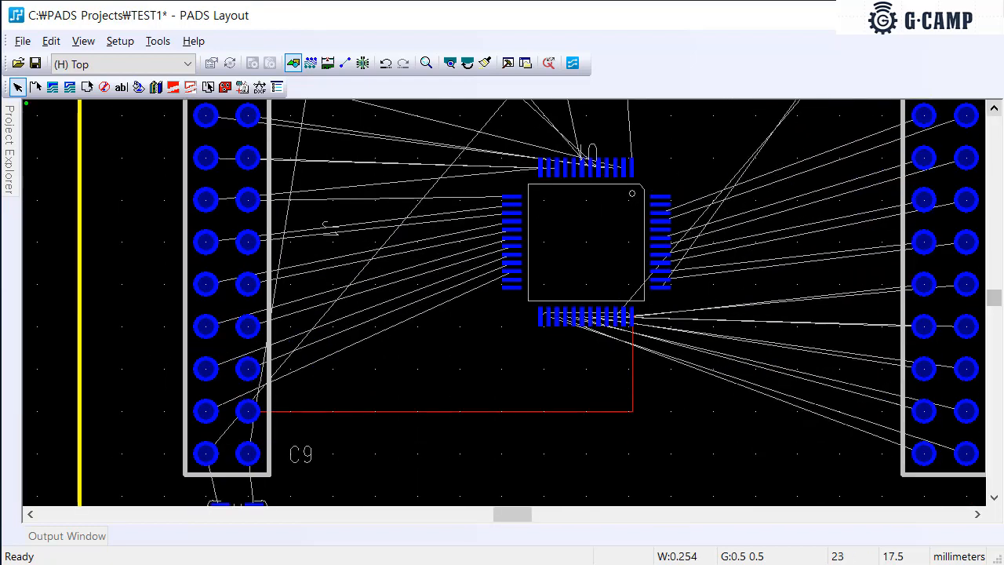
scroll(549, 326, "up", 2)
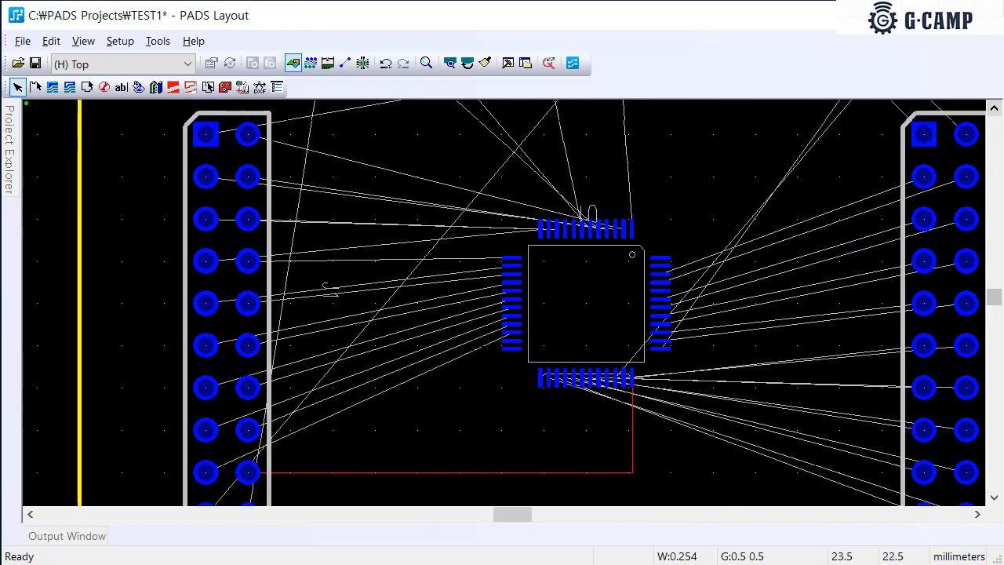
scroll(473, 349, "down", 1, "ctrl")
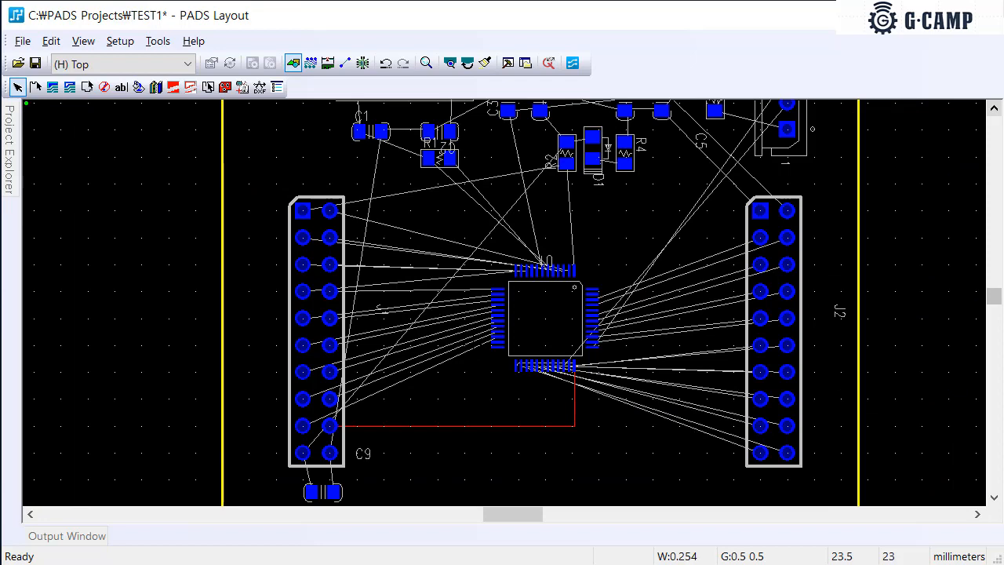
key("F3")
scroll(496, 336, "up", 3, "ctrl")
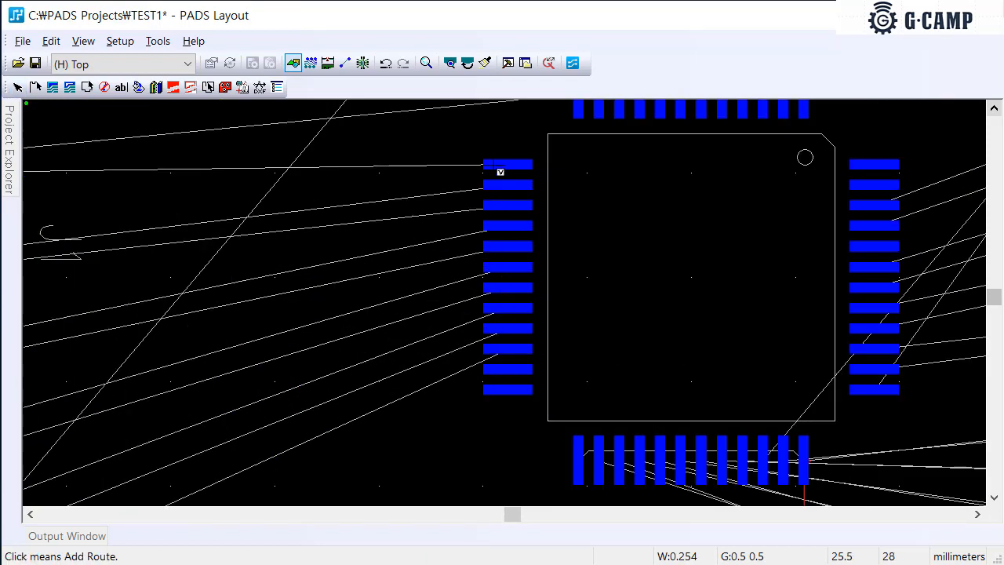
left_click(500, 171)
scroll(384, 169, "up", 2, "ctrl")
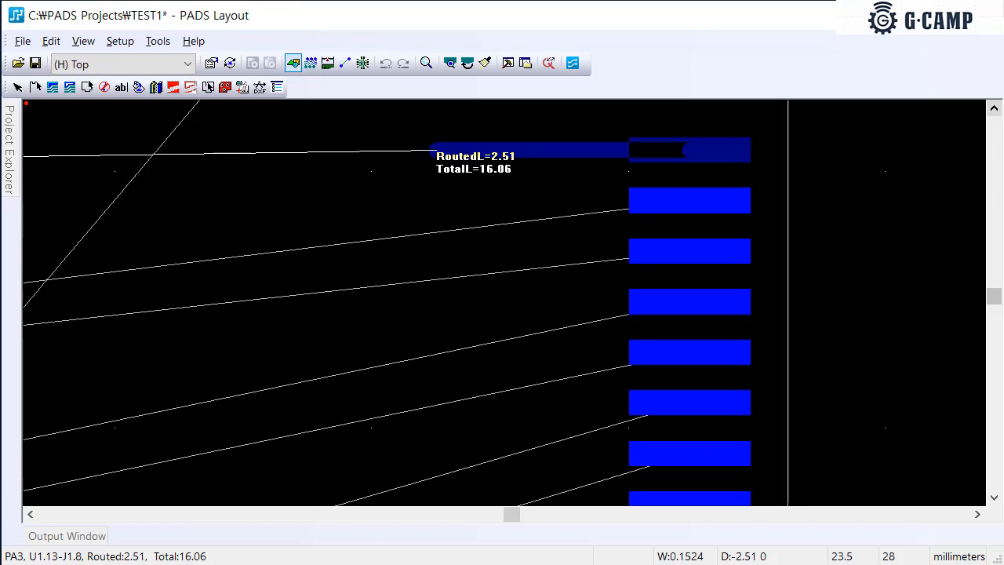
key("Escape")
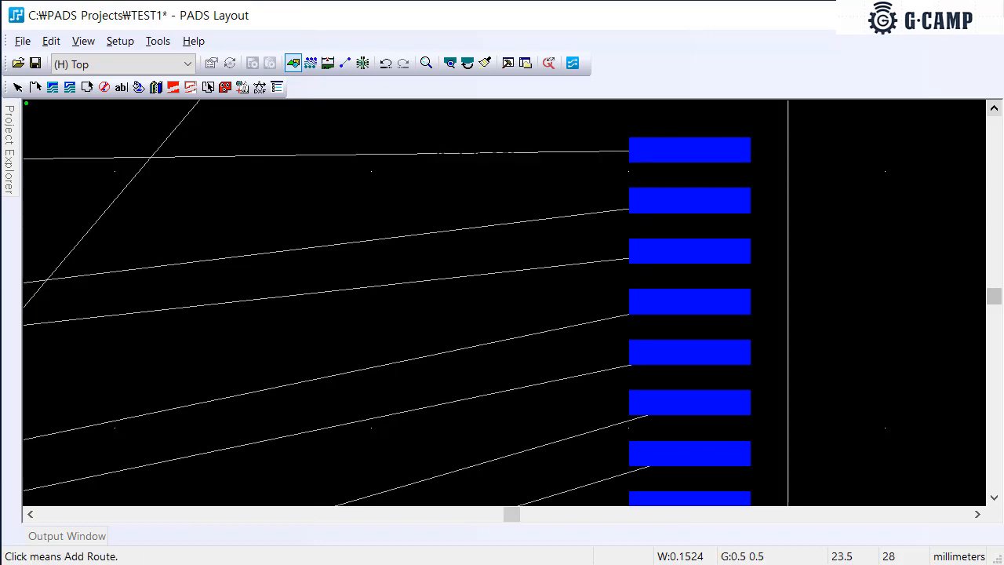
key("ctrl+Return")
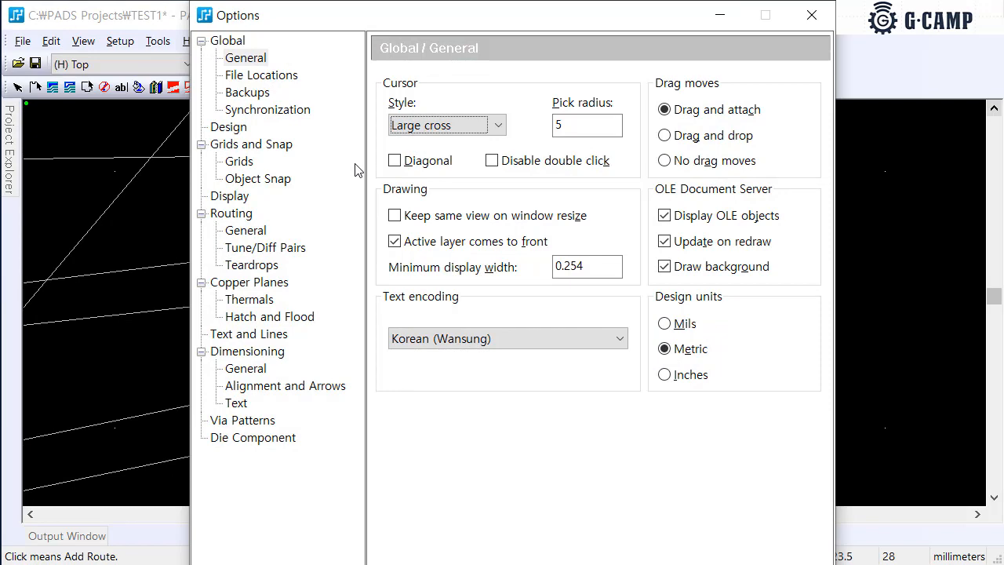
key("Escape")
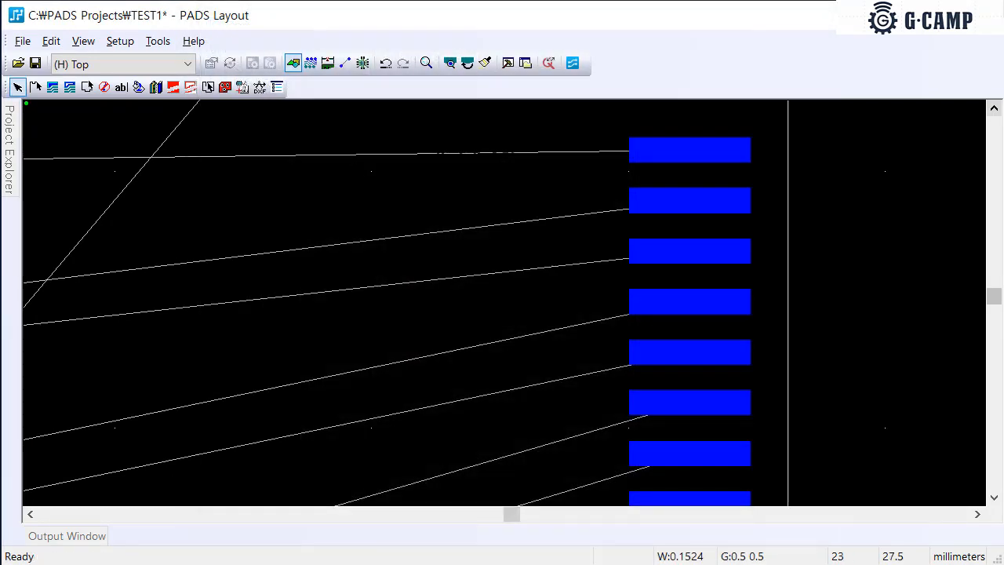
type("w")
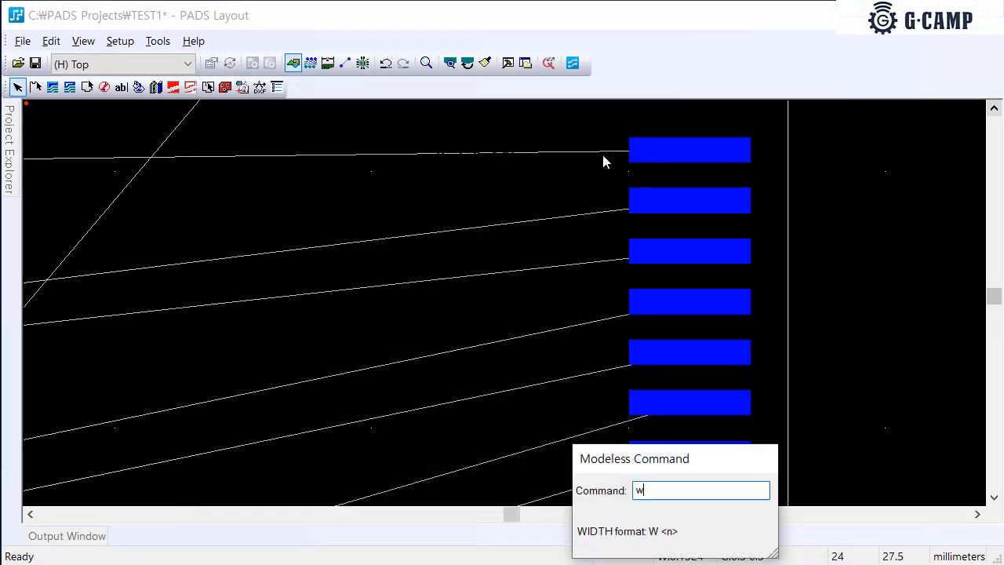
key("Return")
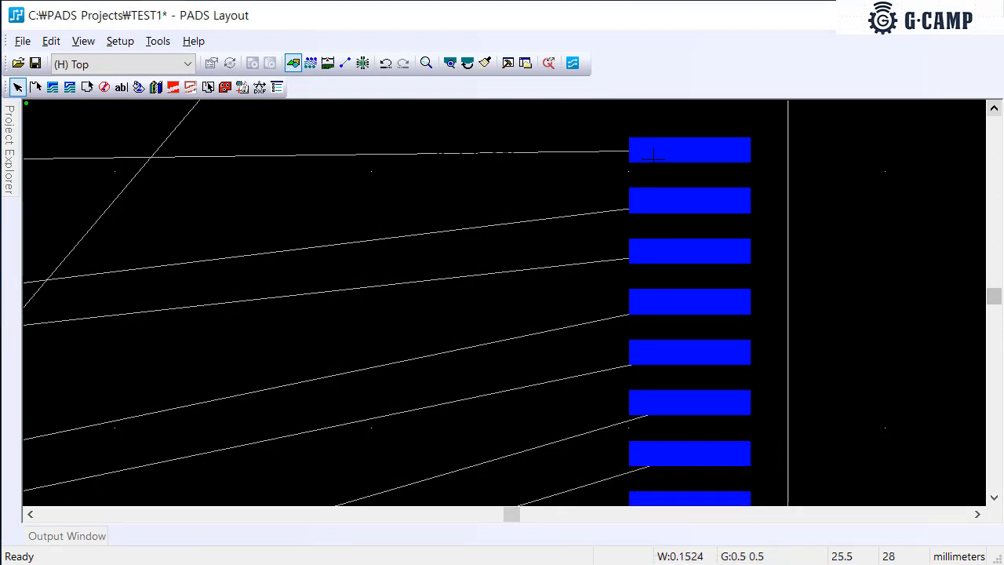
Start routing from the top pad on U1's left side toward J1 and set the trace width to 0.5 mm
key("F2")
left_click(666, 155)
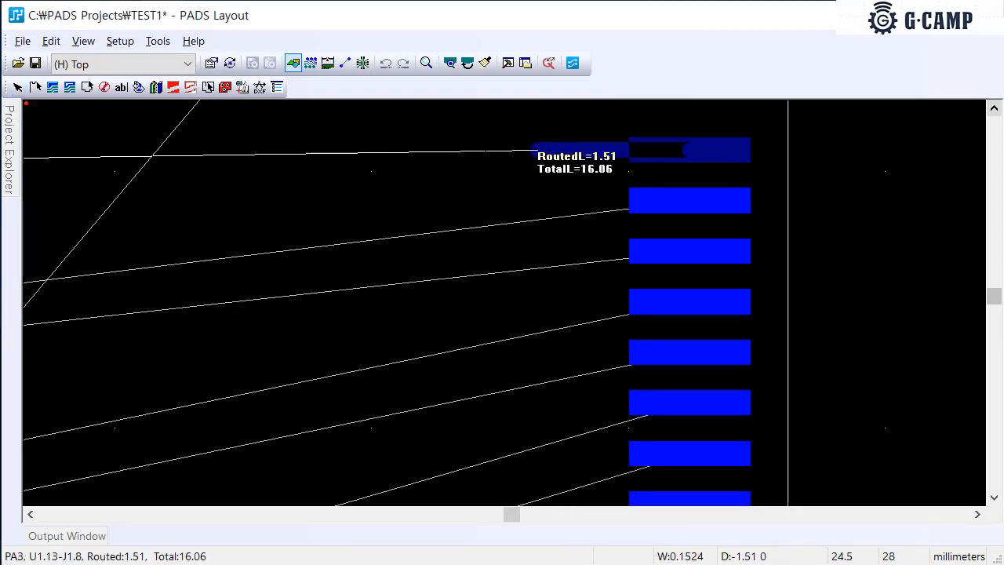
type("w0")
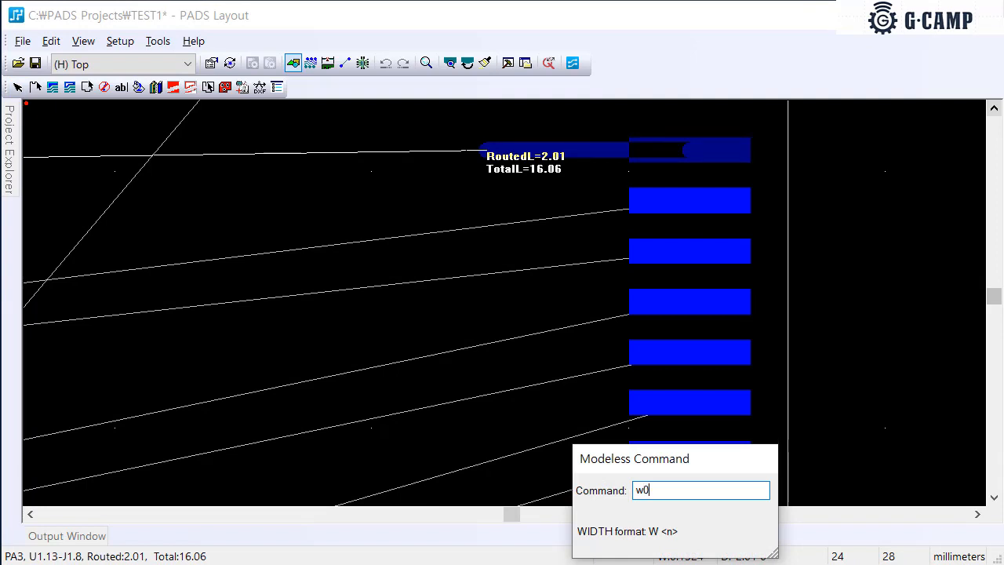
type(".5")
key("Return")
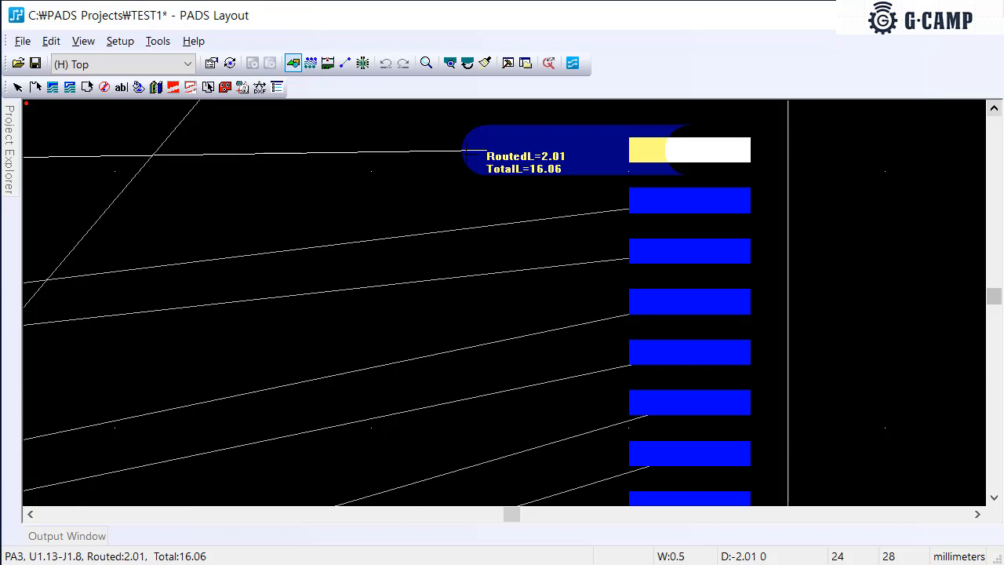
Try trace widths of 0.2 mm and 0.15 mm on the route from U1's top pad, ending by abandoning the route
type("w0")
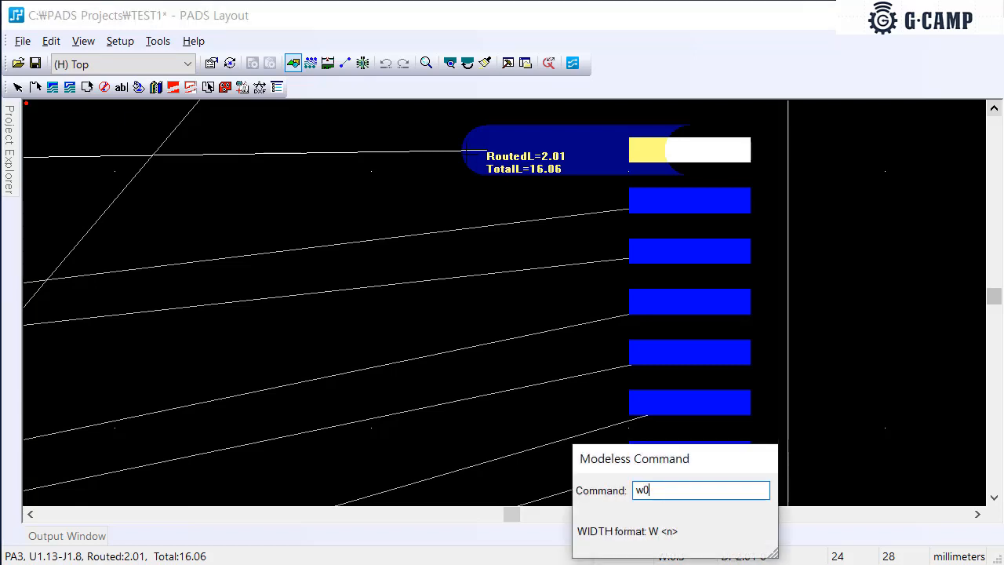
type(".2")
key("Return")
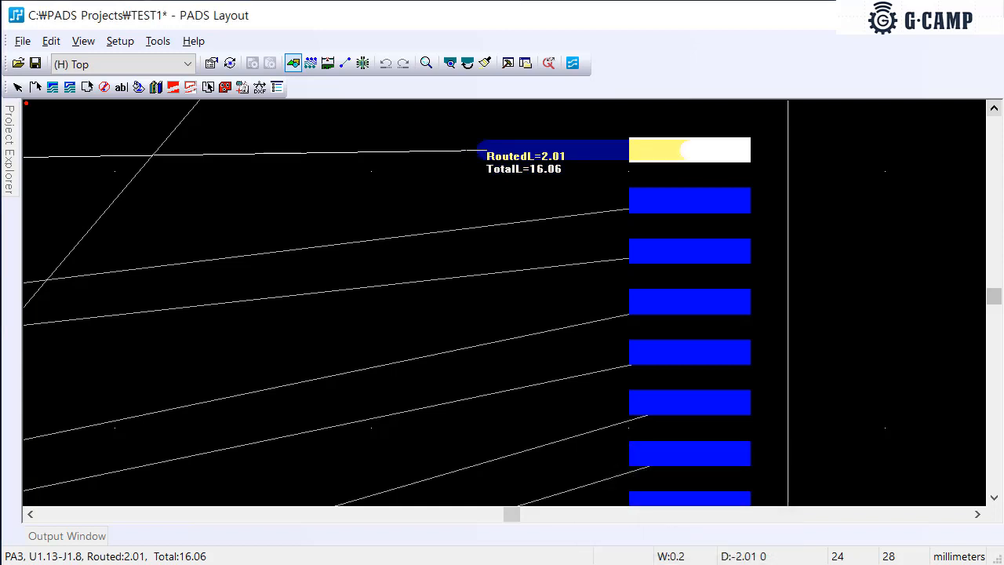
type("w0.15")
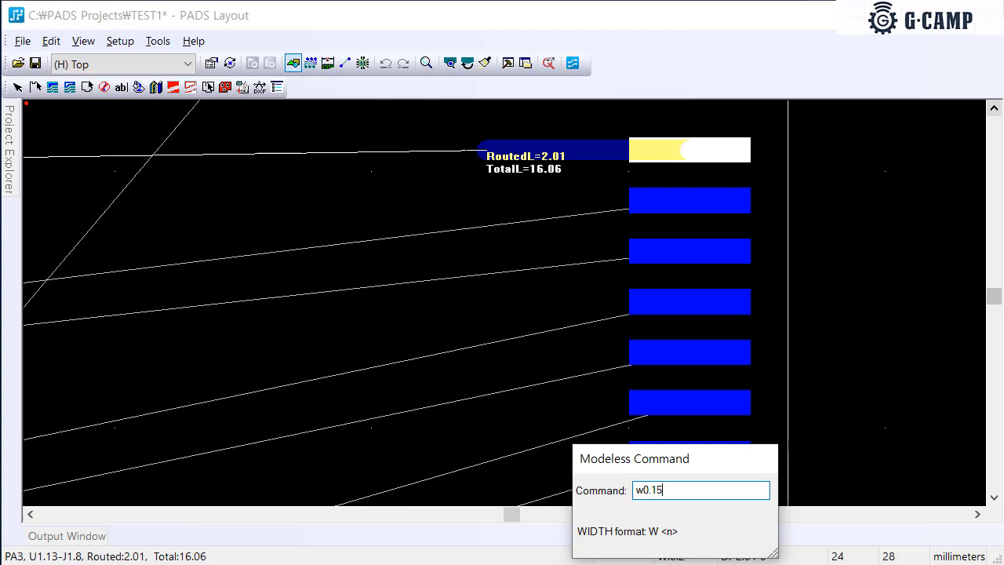
key("Return")
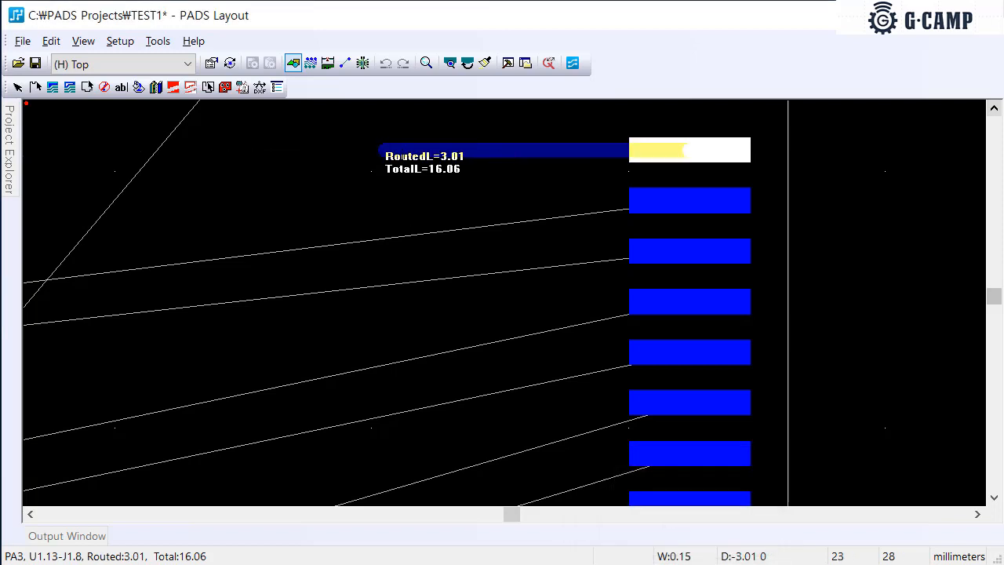
key("Escape")
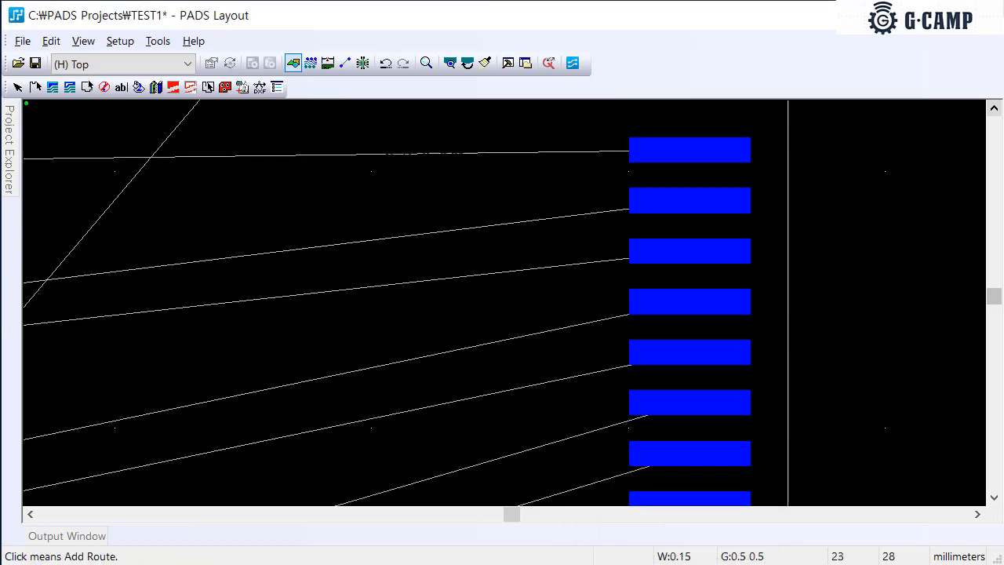
left_click(642, 149)
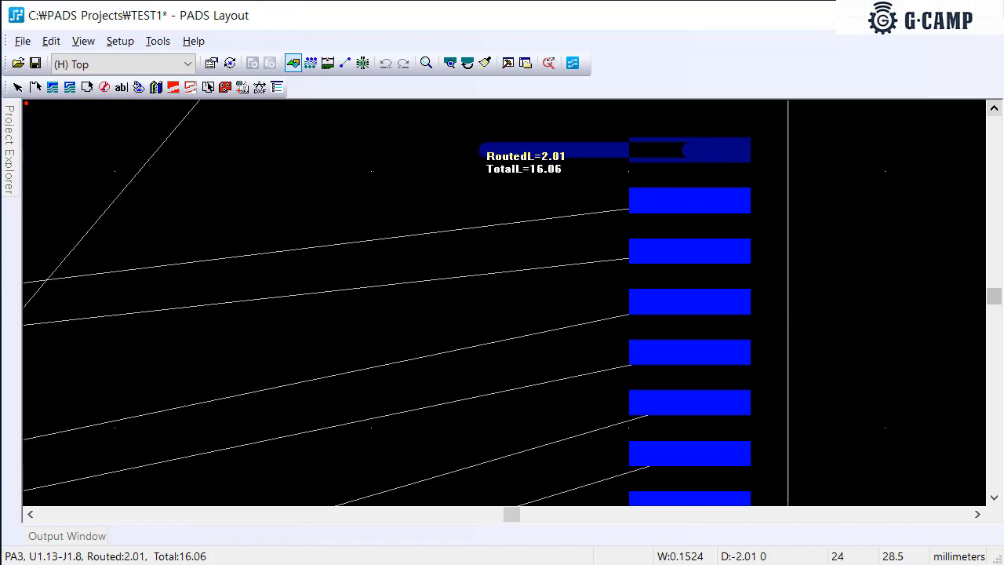
key("Escape")
left_click(653, 159)
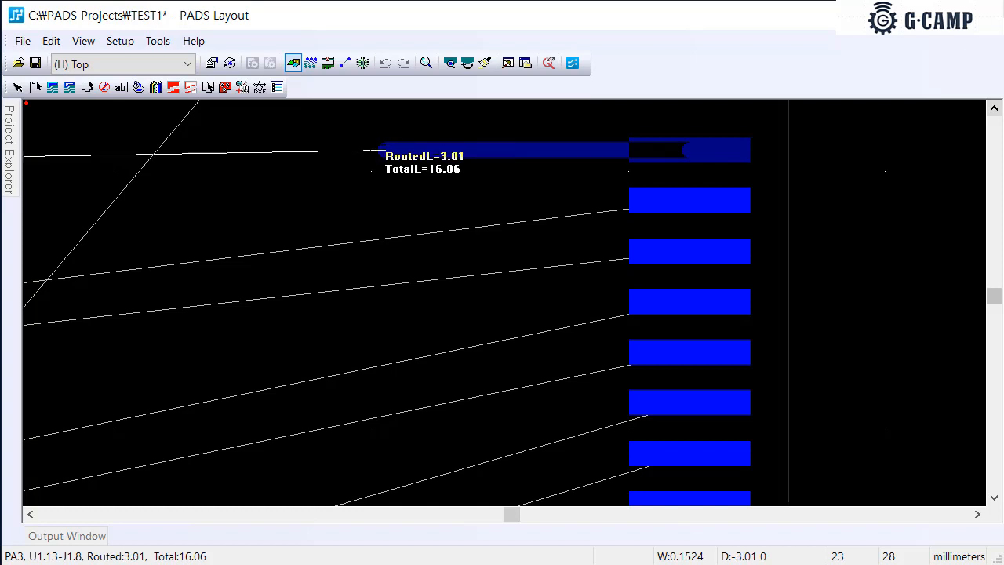
left_click(385, 152)
key("Escape")
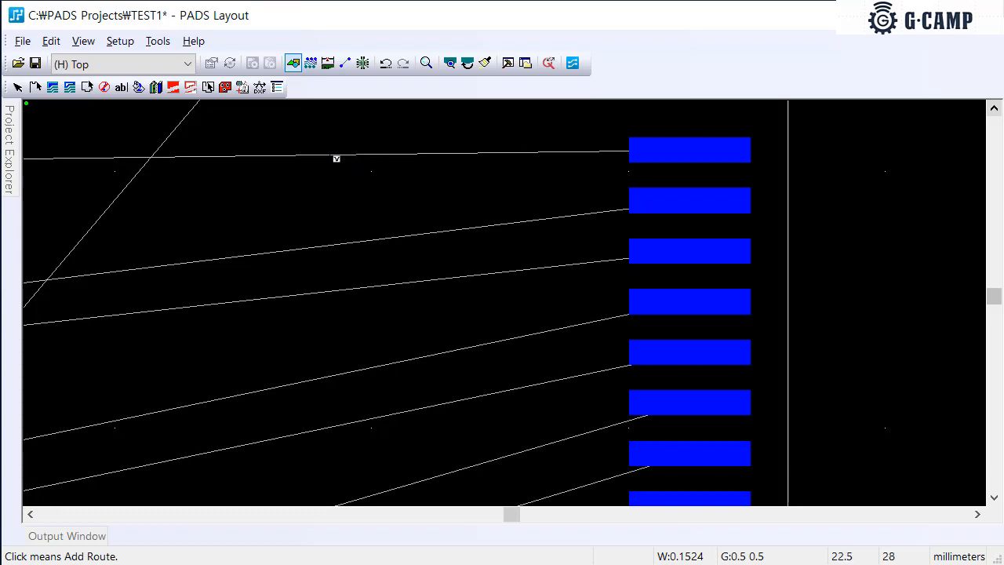
Open the net-level design rules and look through the rules available for nets +5V, PA0, PA1 and PA2
left_click(129, 44)
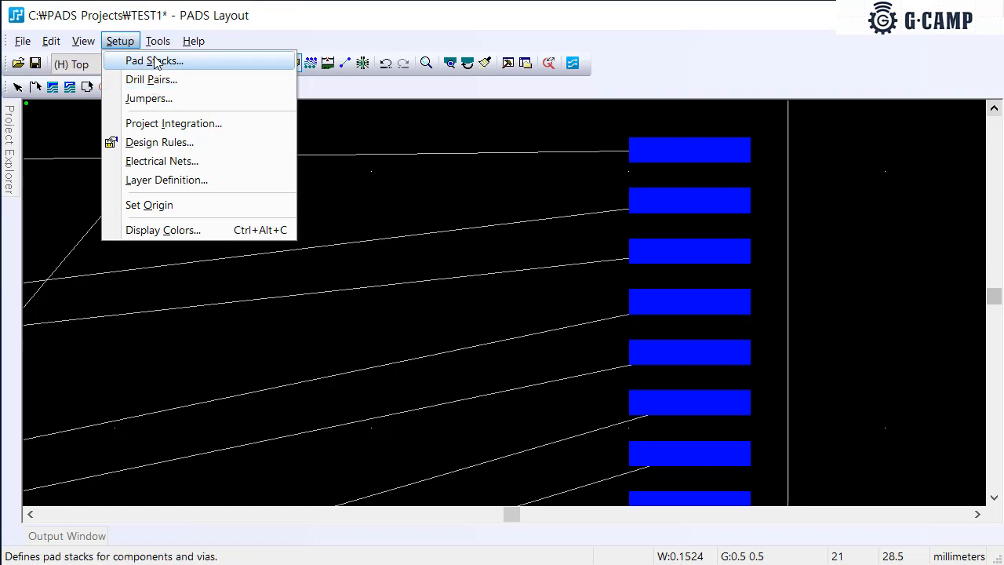
left_click(156, 142)
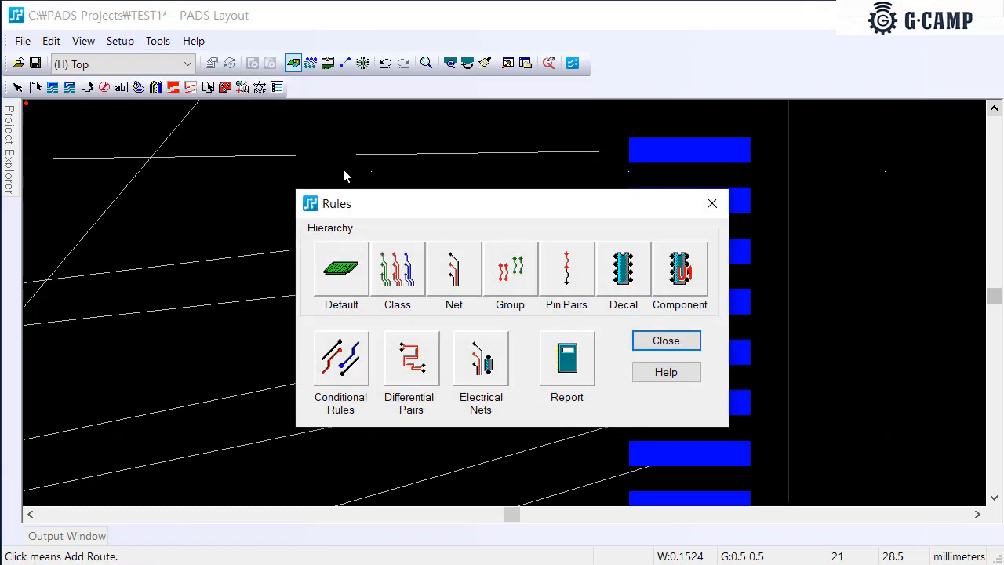
left_click_drag(398, 214, 321, 214)
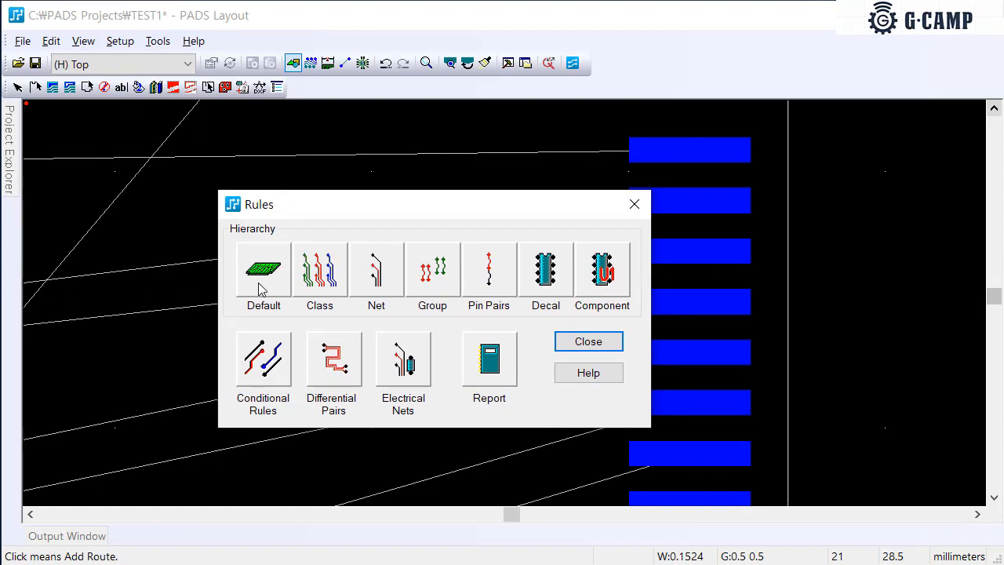
left_click(377, 272)
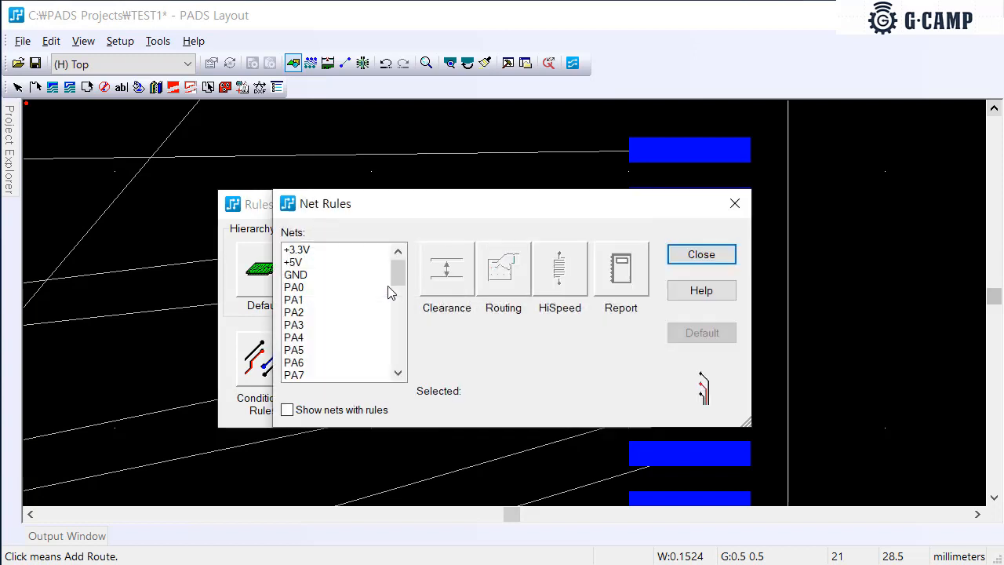
left_click(296, 263)
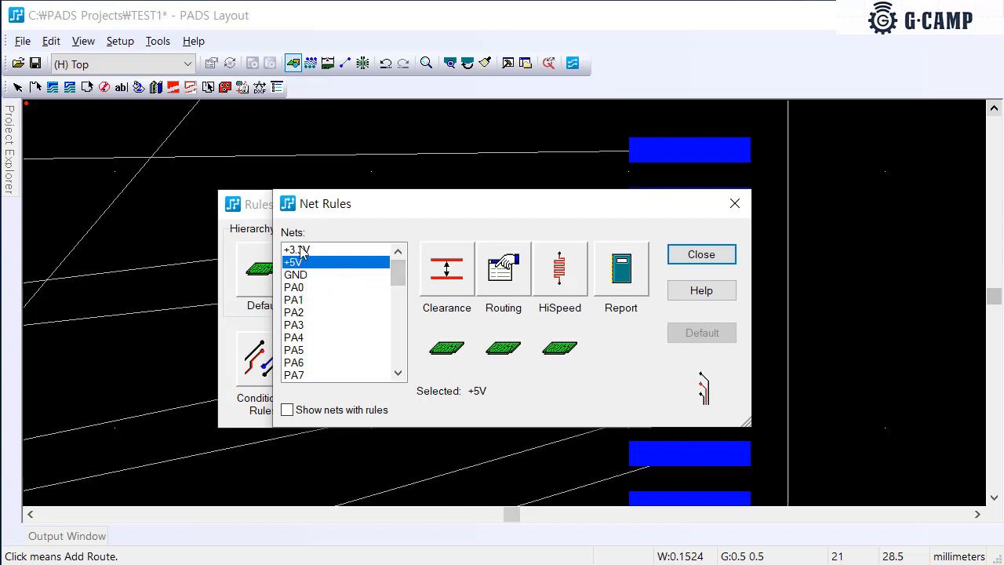
left_click(298, 288)
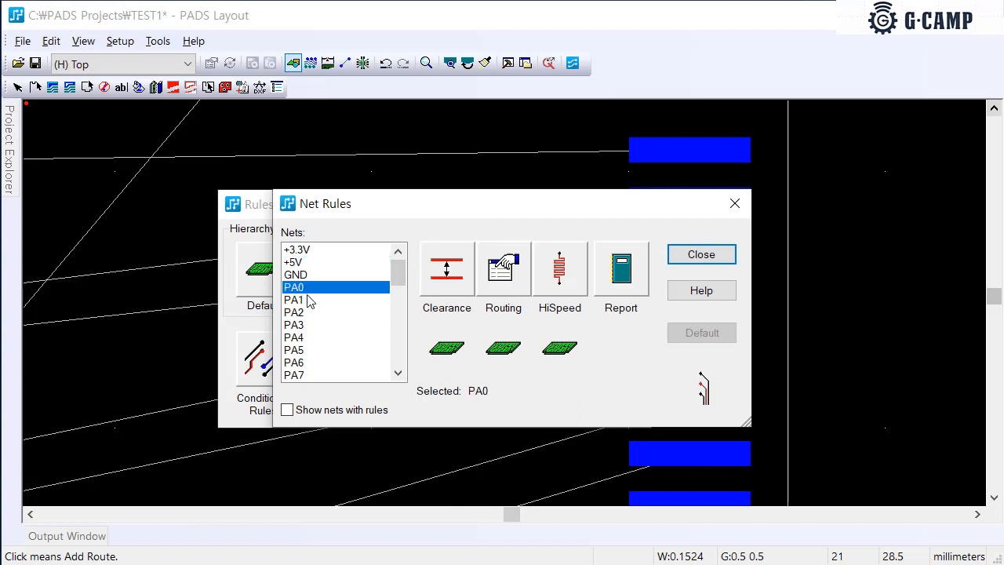
left_click(306, 302)
left_click(313, 312)
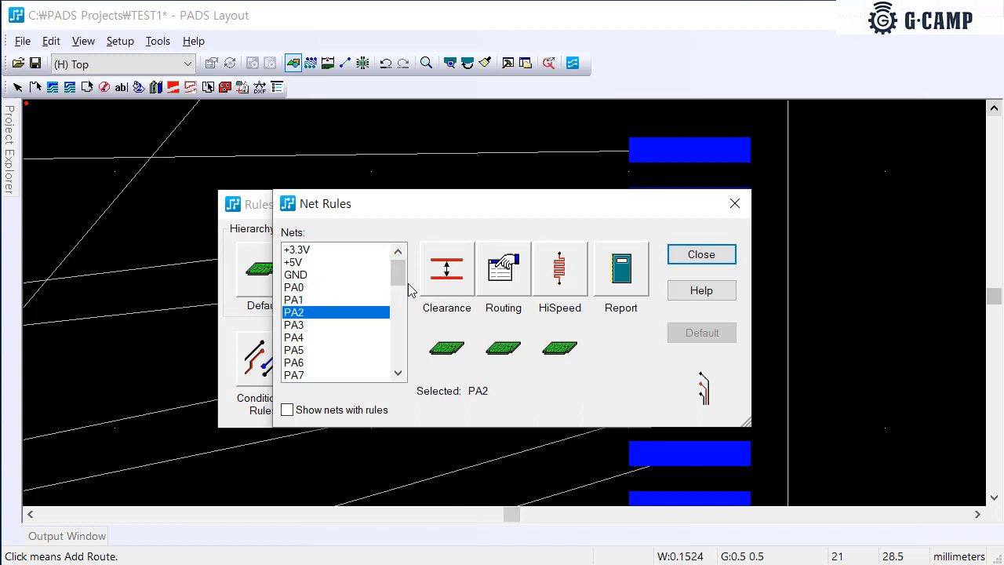
left_click(303, 291)
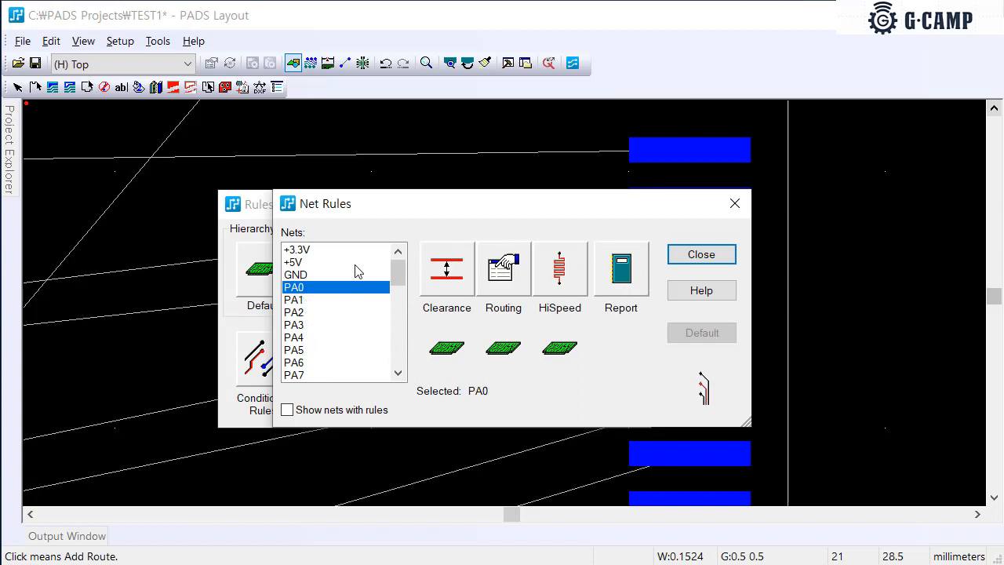
Set the recommended and maximum trace widths of the +5V net to 1 mm in its clearance rules
left_click(303, 263)
left_click(446, 271)
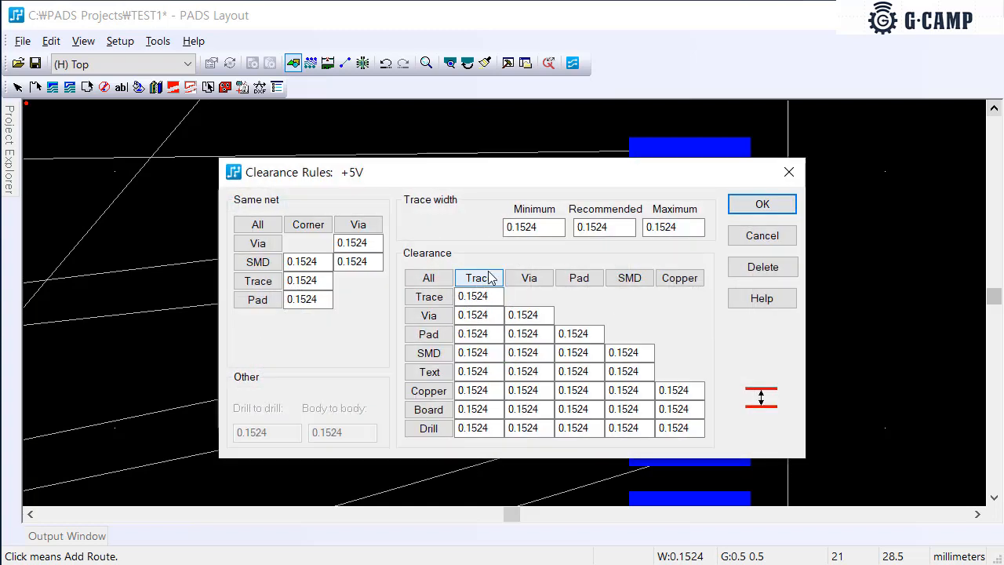
double_click(613, 226)
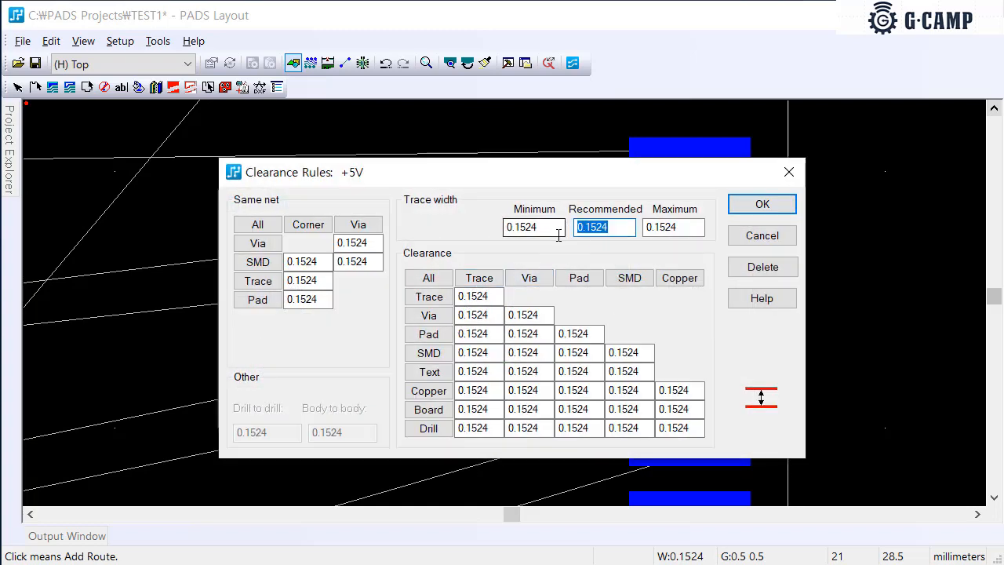
type("1")
double_click(663, 228)
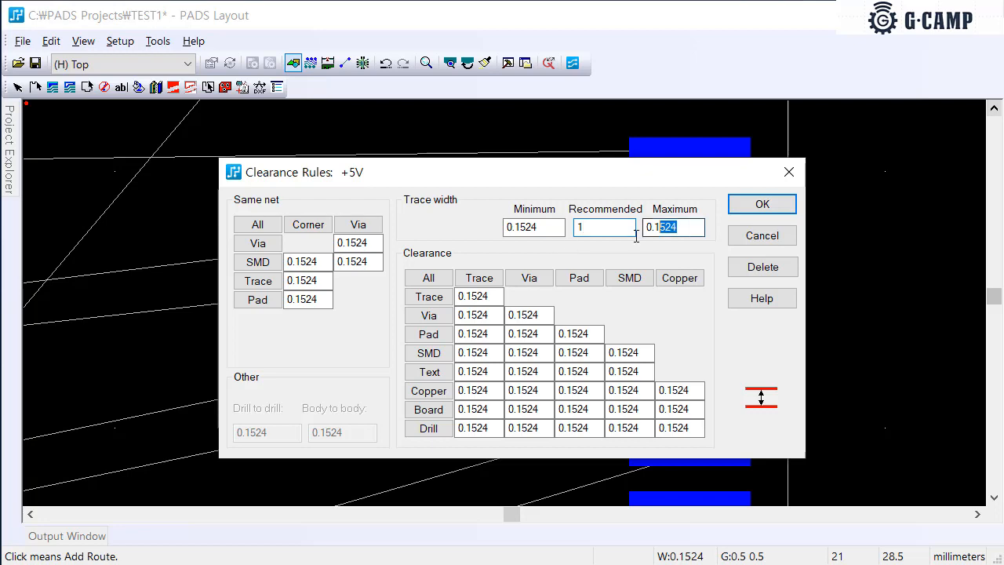
type("1")
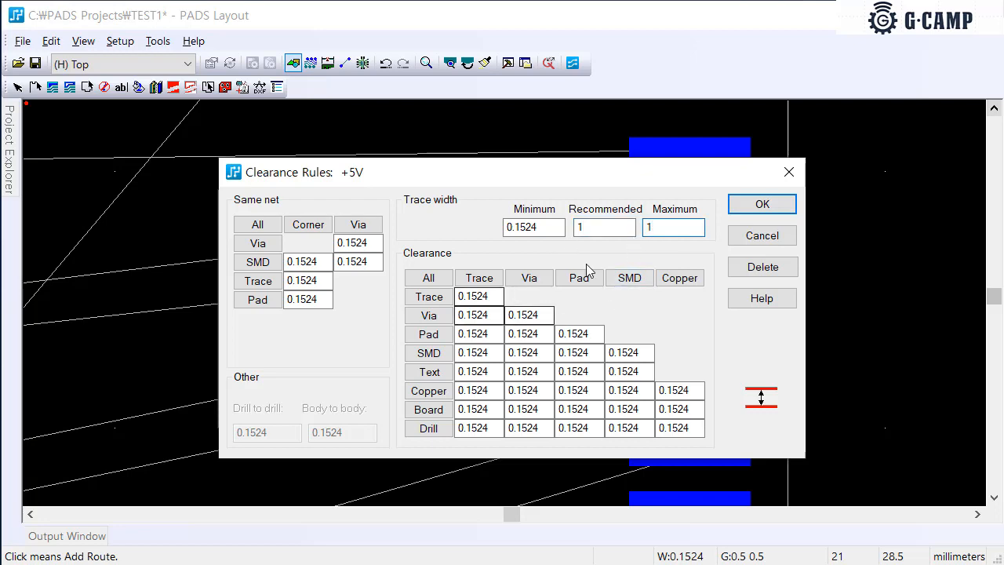
left_click(758, 203)
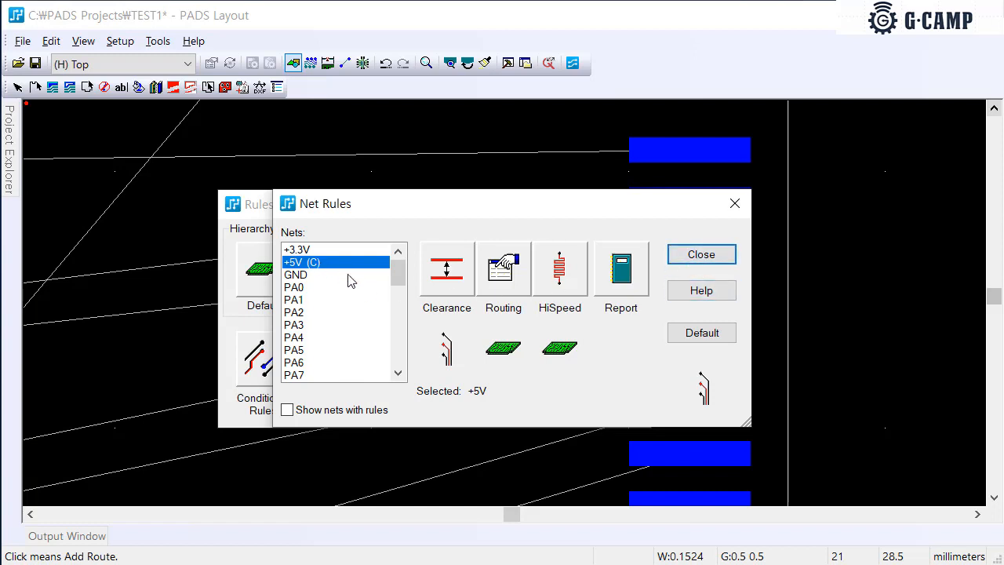
left_click(697, 261)
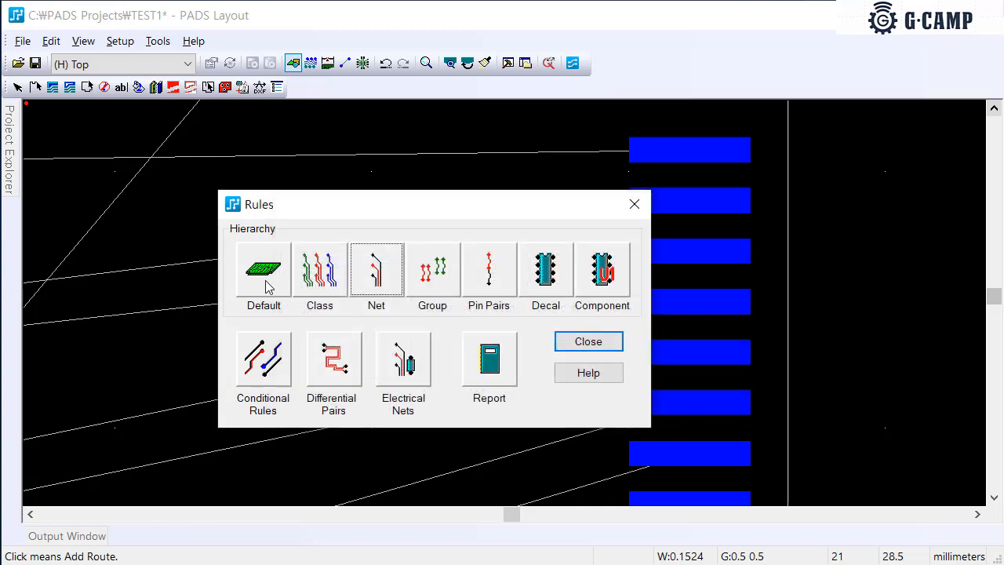
Delete the net-specific clearance rules of the +5V net
left_click(374, 281)
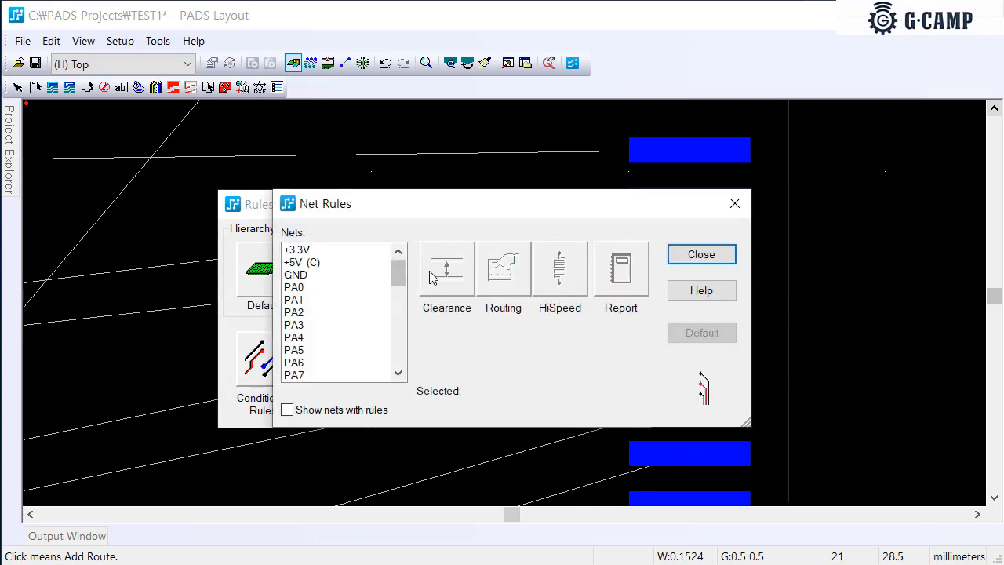
left_click(312, 265)
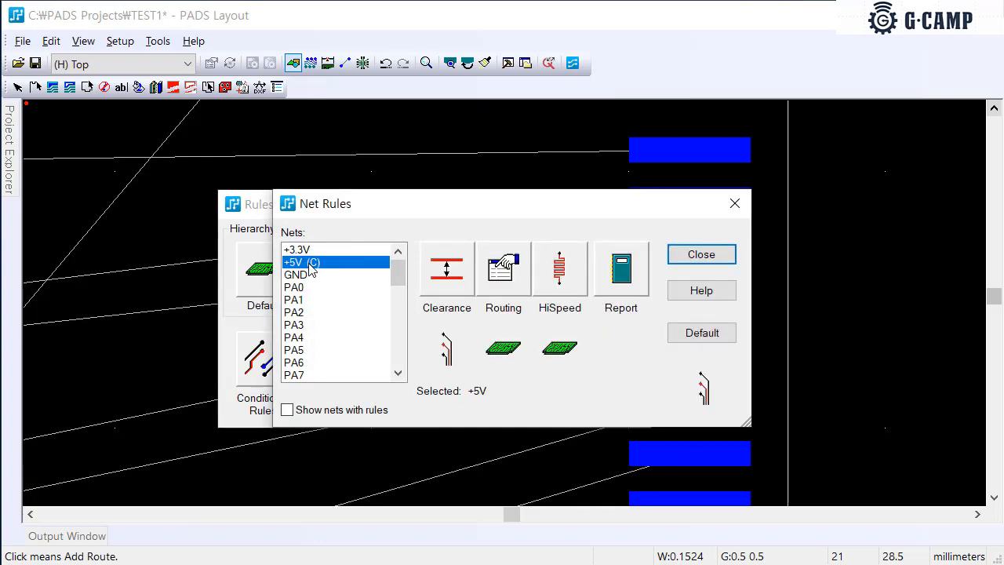
left_click(458, 287)
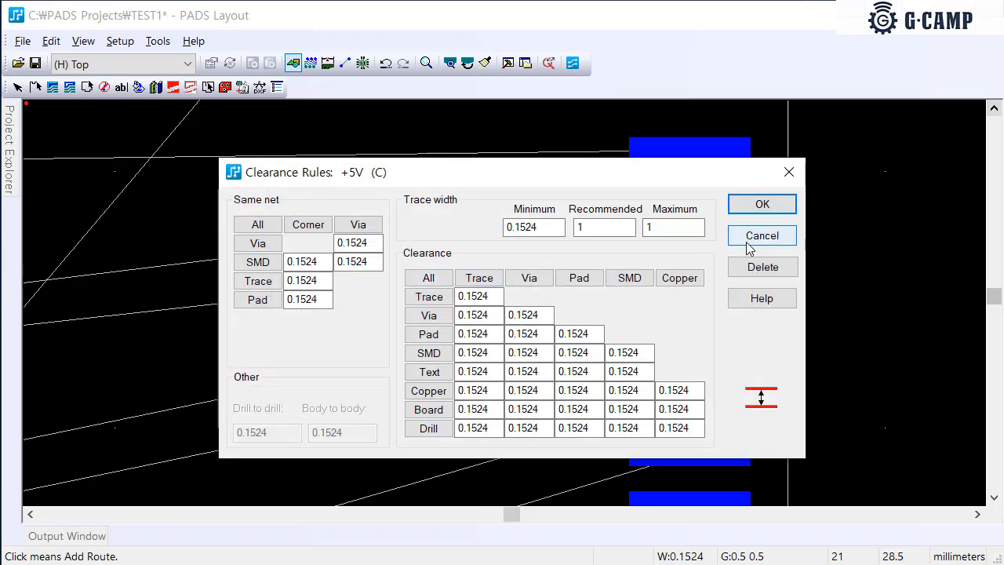
left_click(753, 268)
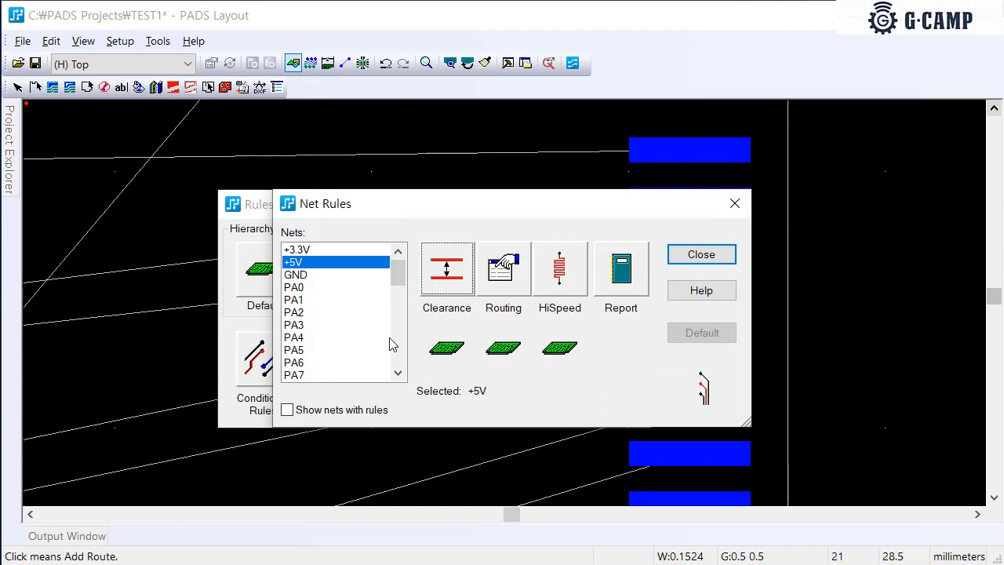
left_click(694, 254)
Set the default clearance rules' recommended trace width to 0.2 mm and maximum to 0.5 mm, and close the design rules
left_click(269, 282)
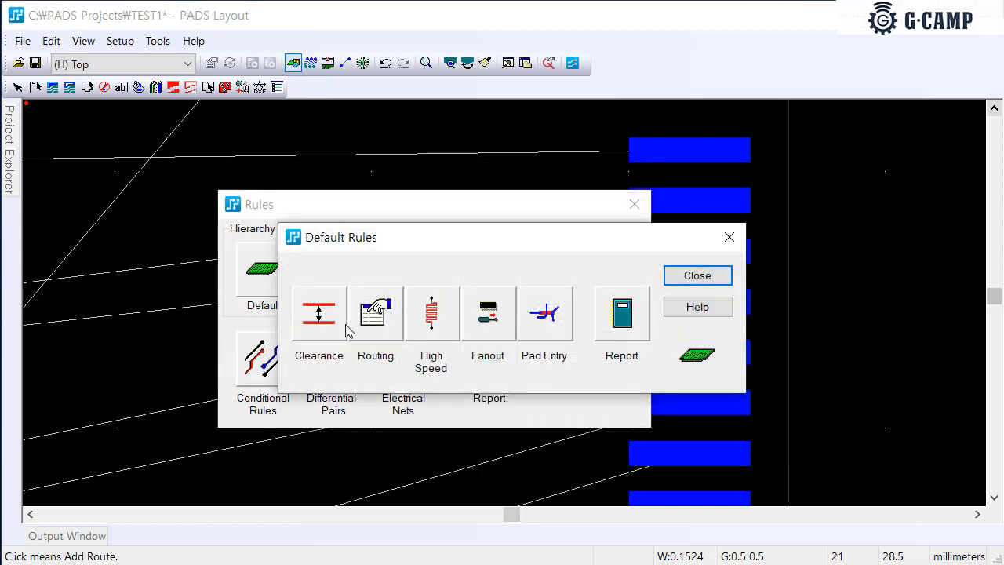
left_click(325, 335)
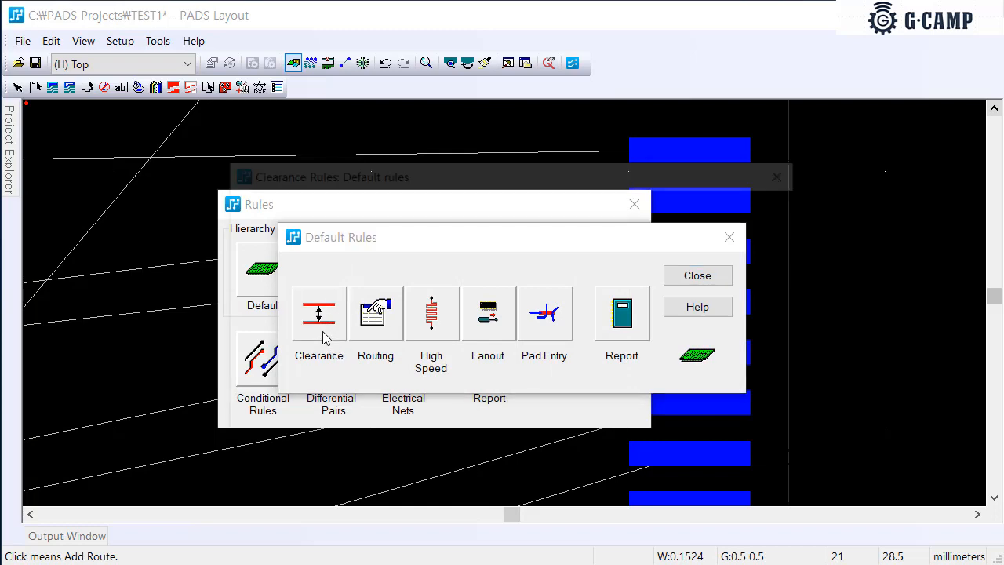
left_click_drag(398, 174, 374, 171)
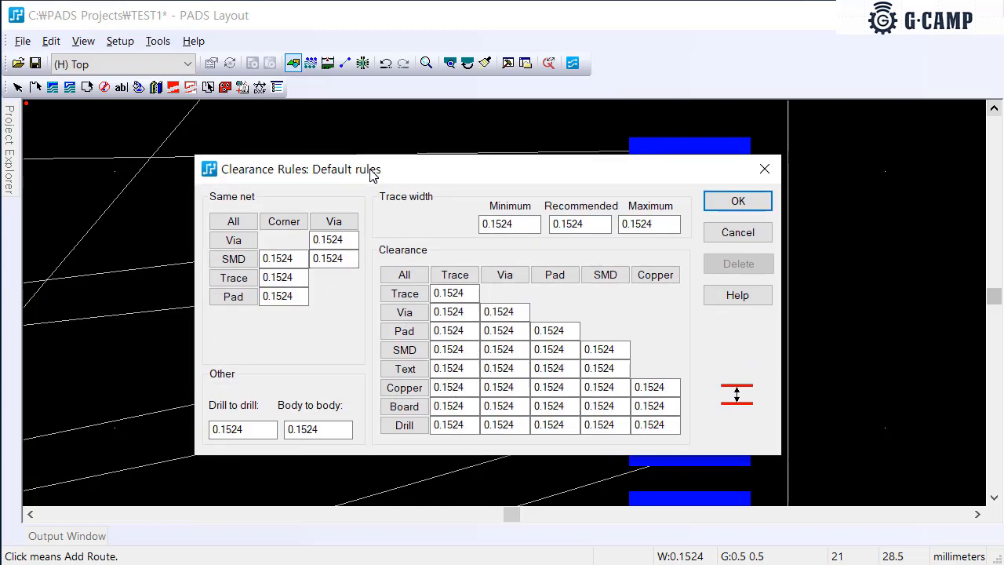
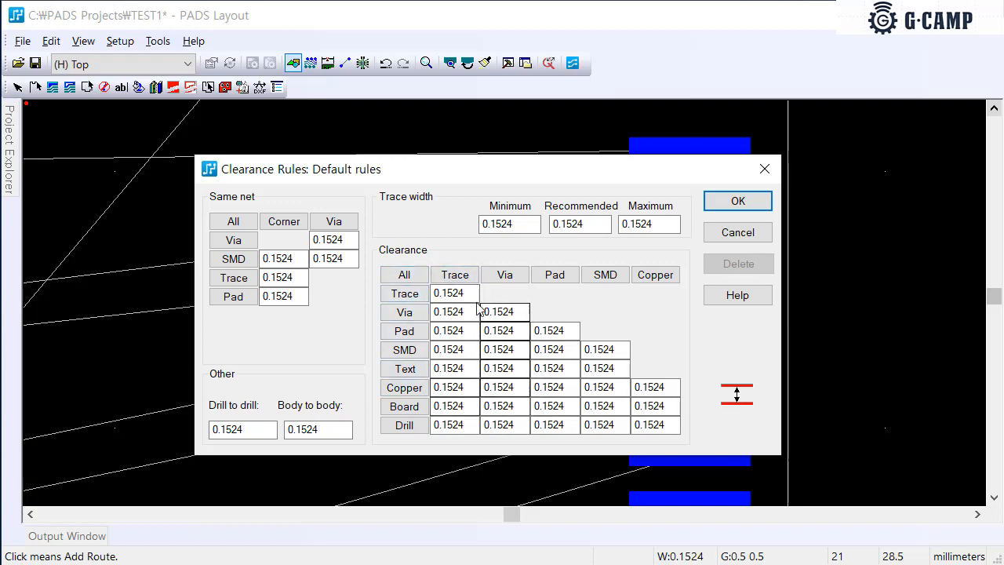
left_click(579, 228)
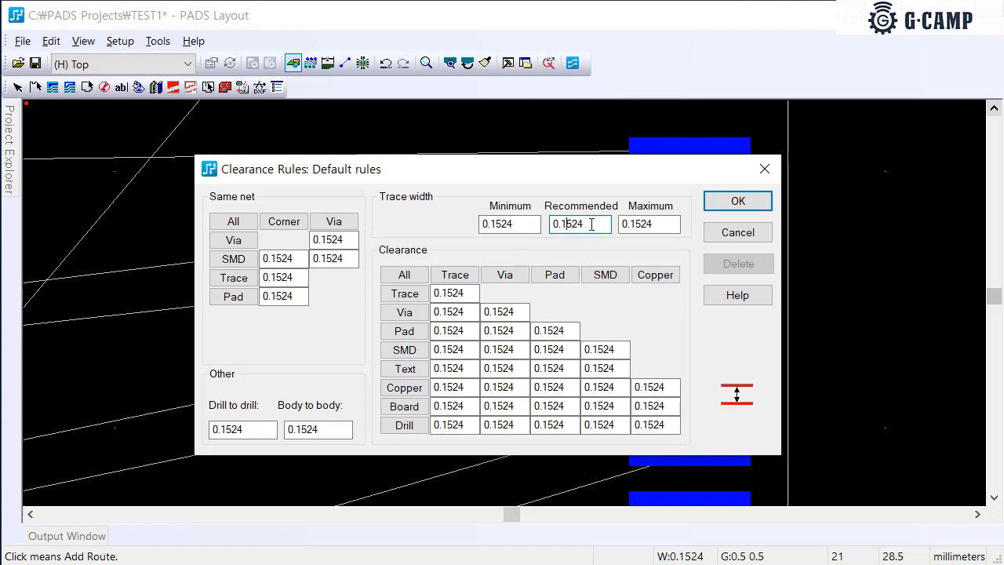
left_click_drag(592, 224, 551, 221)
type("0.2")
key("Tab")
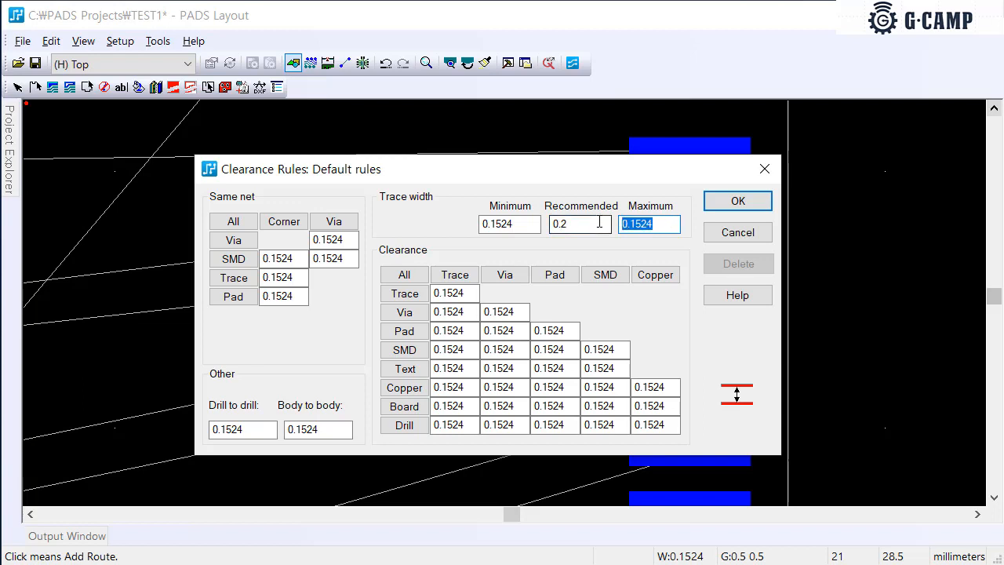
type("0")
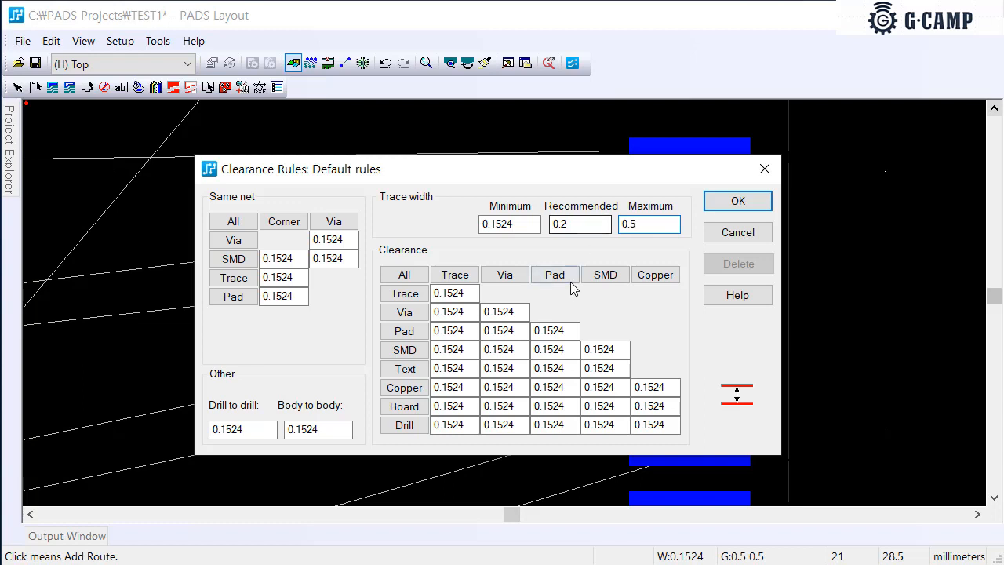
left_click(736, 202)
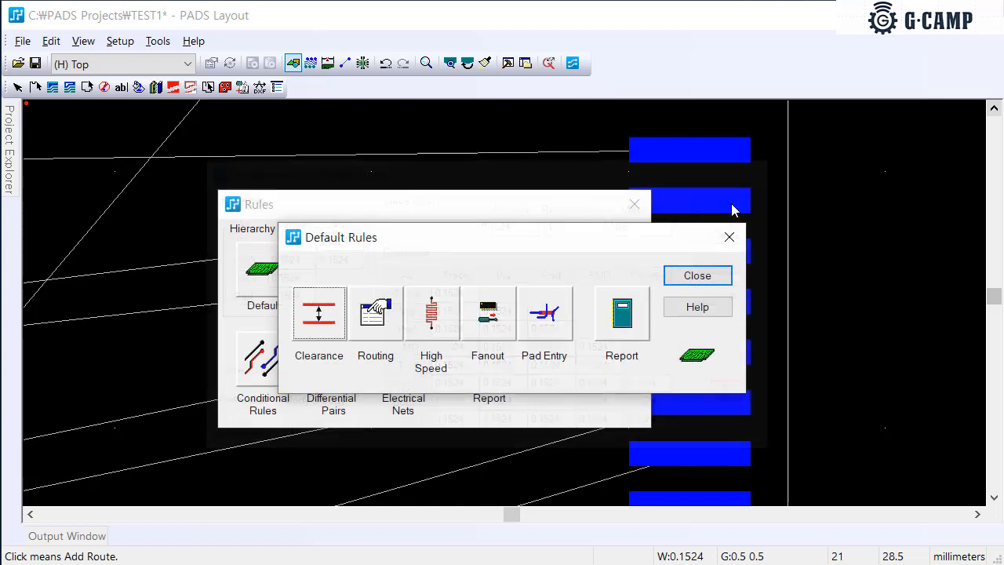
left_click(686, 282)
left_click(576, 340)
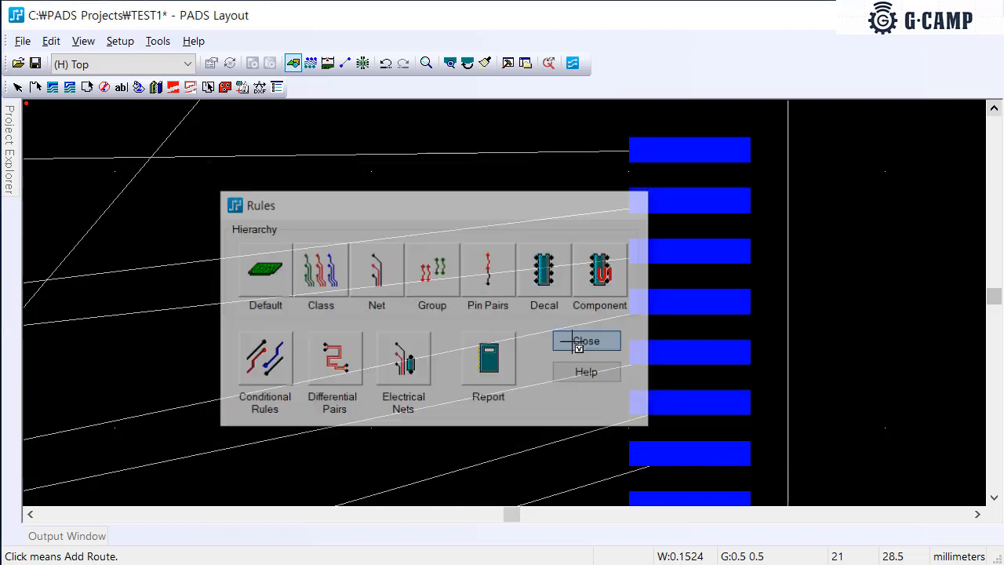
Route net PA3 on the top layer from U1 pin 13 horizontally to J1 pin 8 with a 0.2 mm trace
key("Escape")
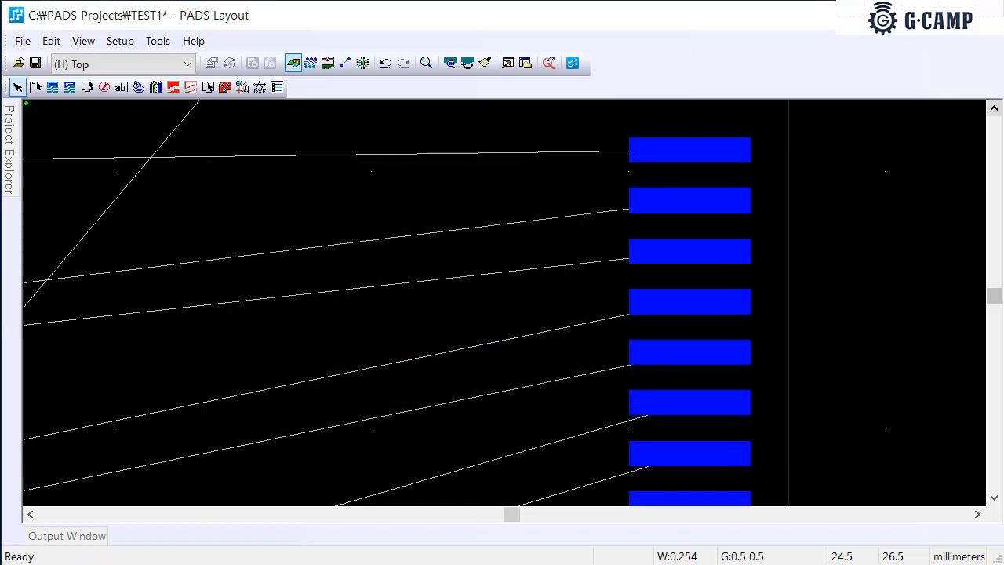
left_click(643, 154)
key("Escape")
key("F2")
left_click(688, 150)
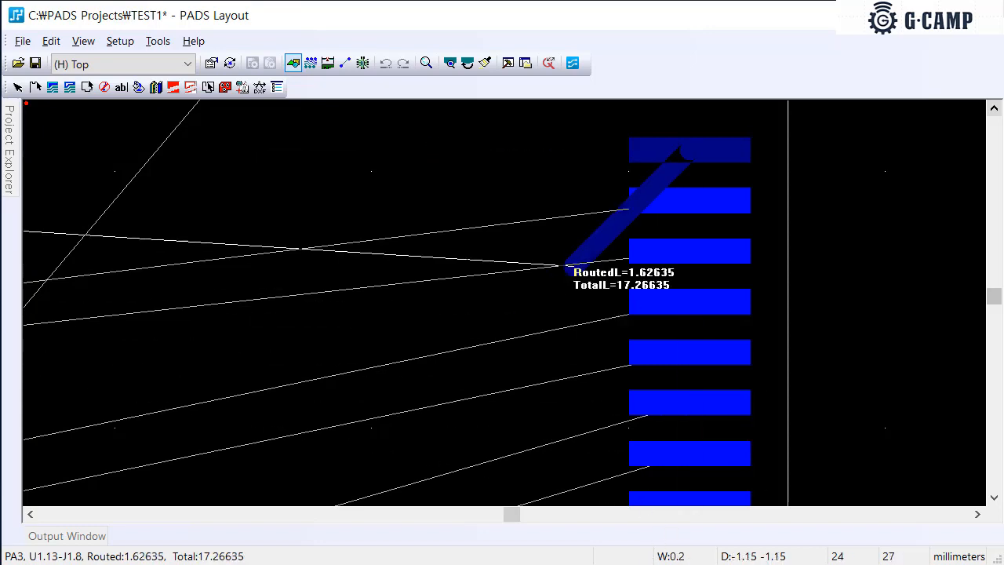
scroll(441, 189, "down", 3)
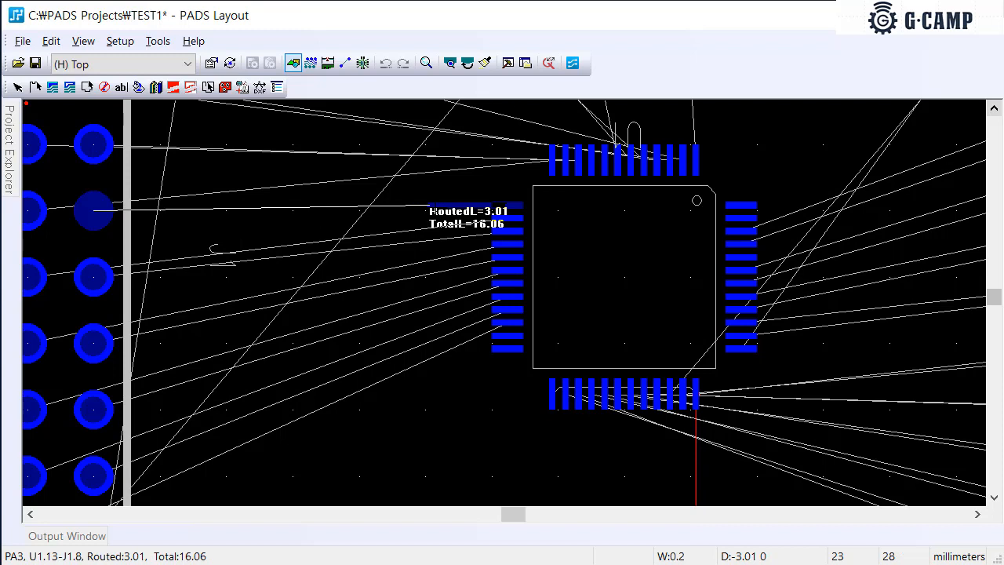
left_click(429, 205)
double_click(429, 207)
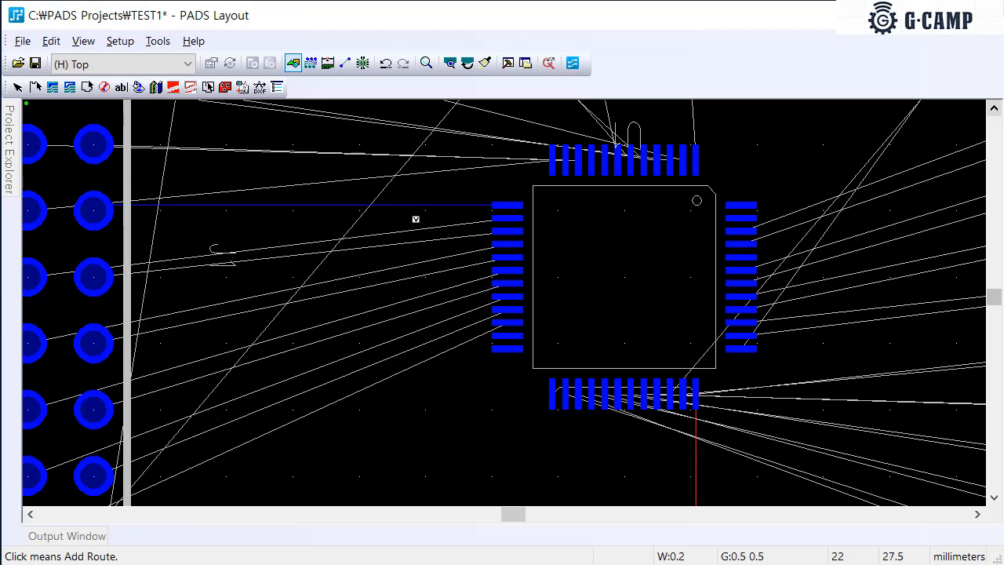
scroll(415, 219, "up", 2)
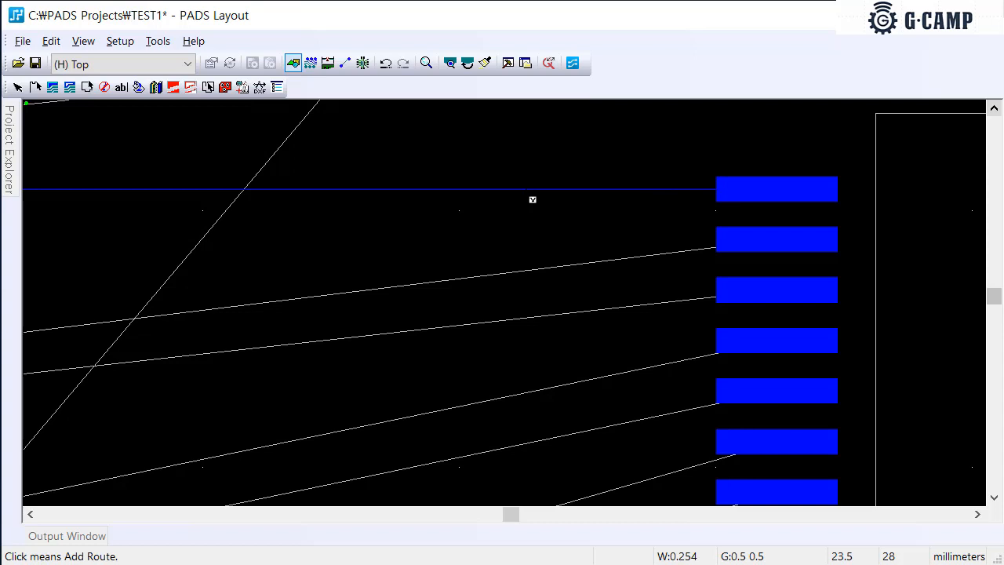
key("Escape")
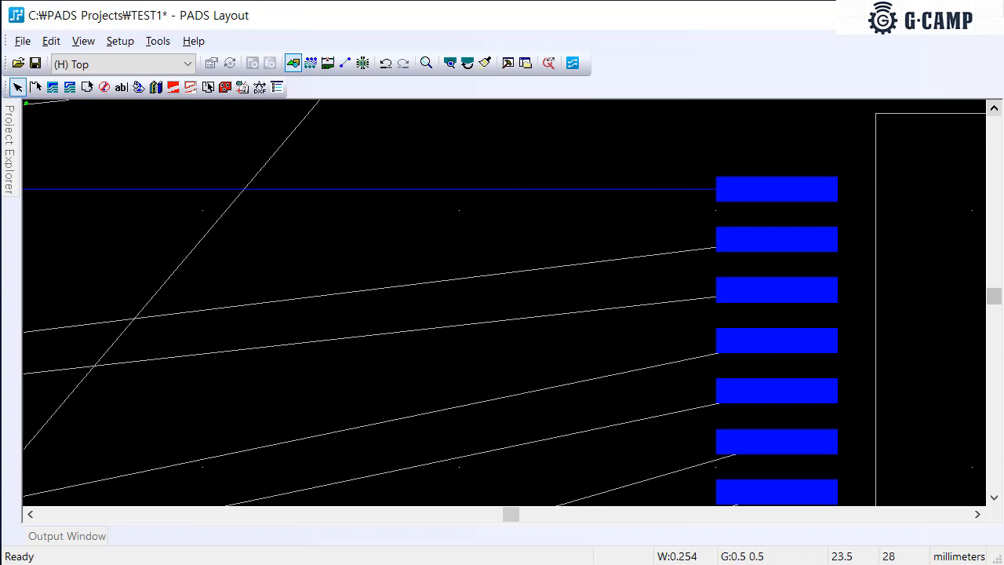
Set the minimum display width to 0.15 mm in the general drawing options
key("ctrl+Return")
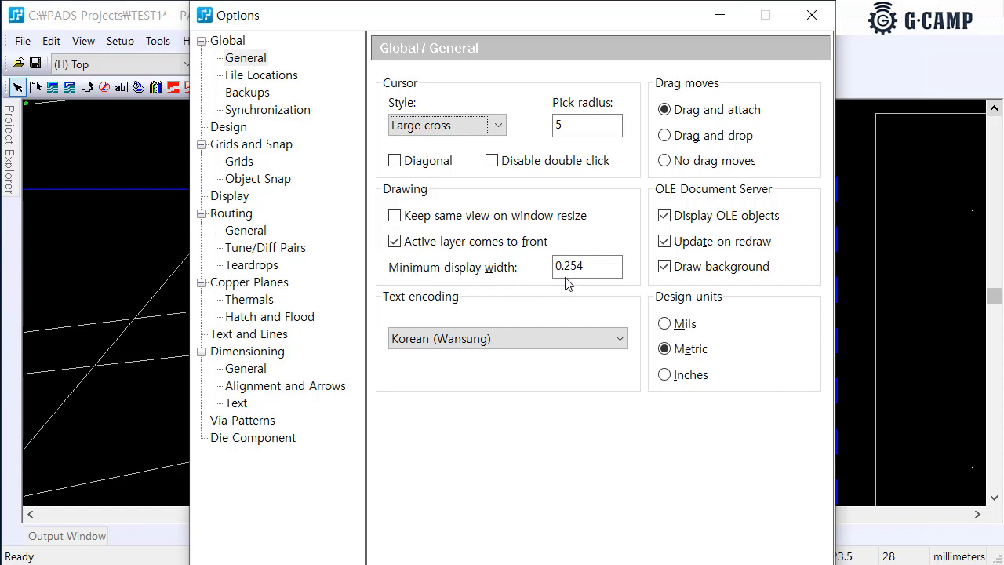
left_click(589, 265)
left_click_drag(588, 266, 540, 268)
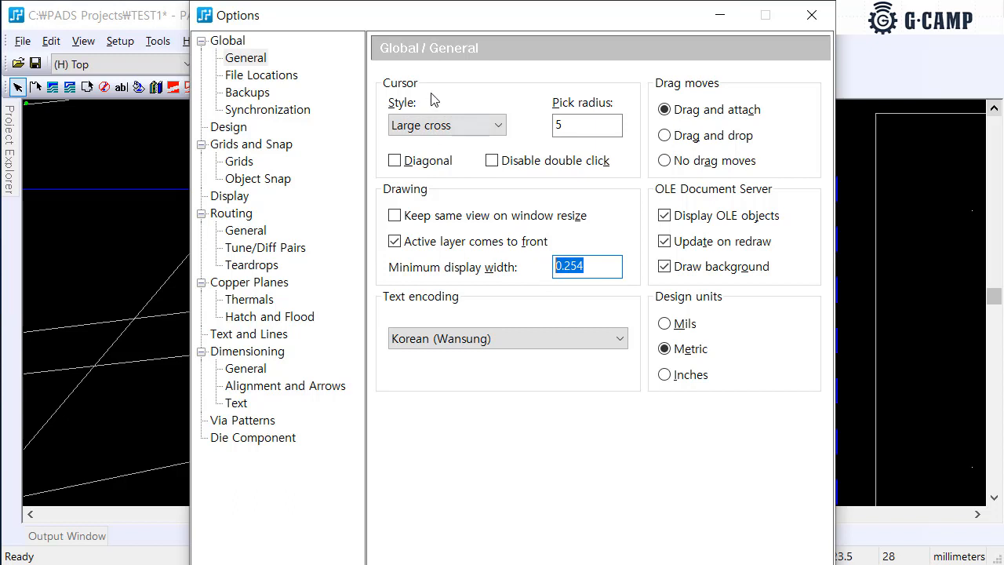
left_click_drag(395, 17, 596, 125)
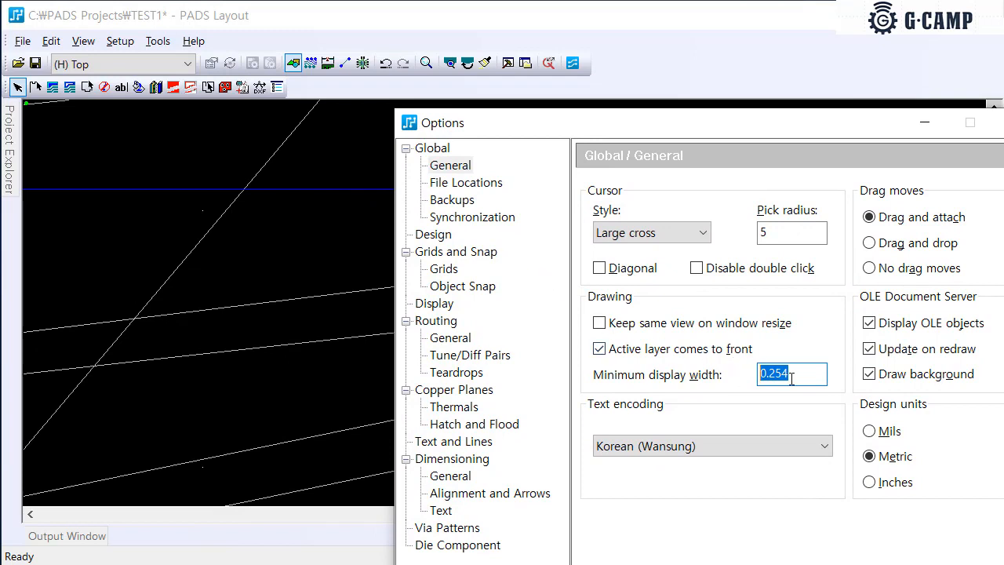
type("0")
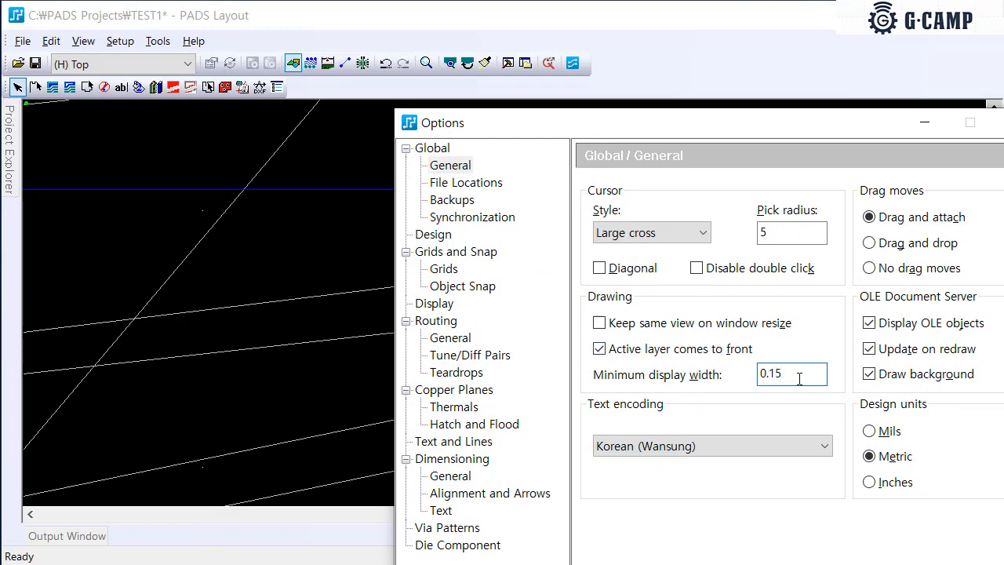
key("Return")
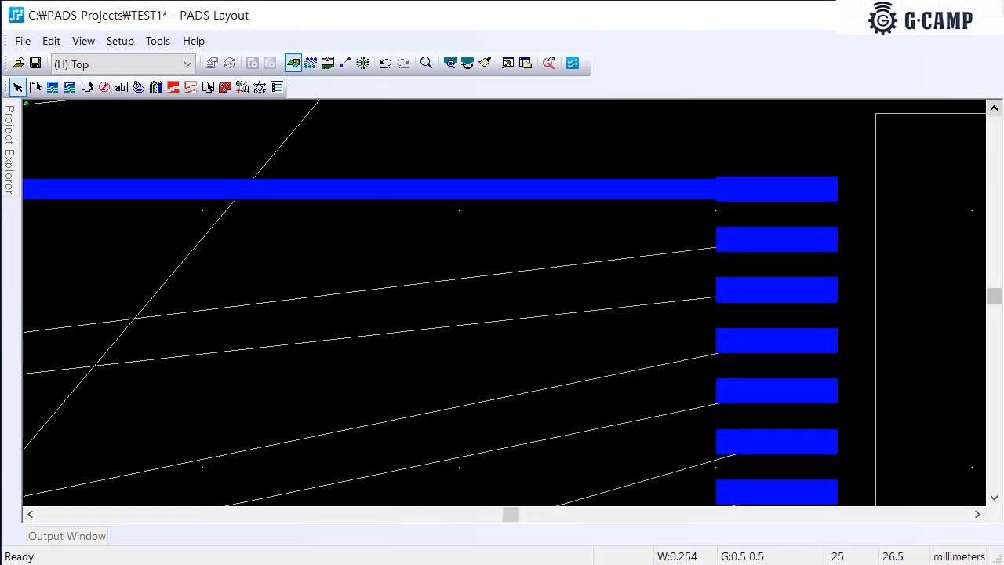
Route net PA4 on the top layer from U1 pin 14 to J1 pin 9 with a 0.2 mm trace
scroll(572, 277, "down", 2, "ctrl")
scroll(510, 276, "down", 1)
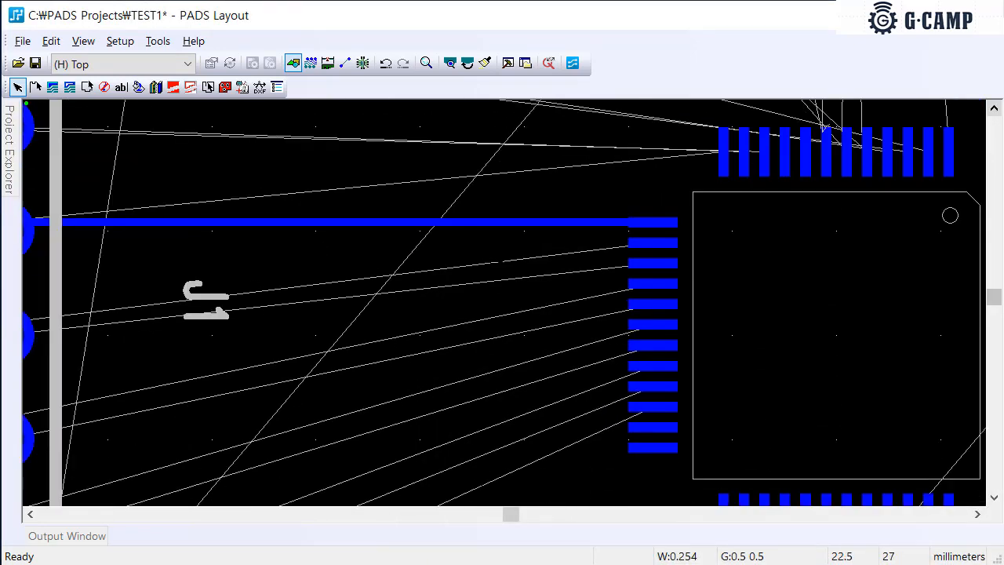
scroll(446, 254, "down", 1, "ctrl")
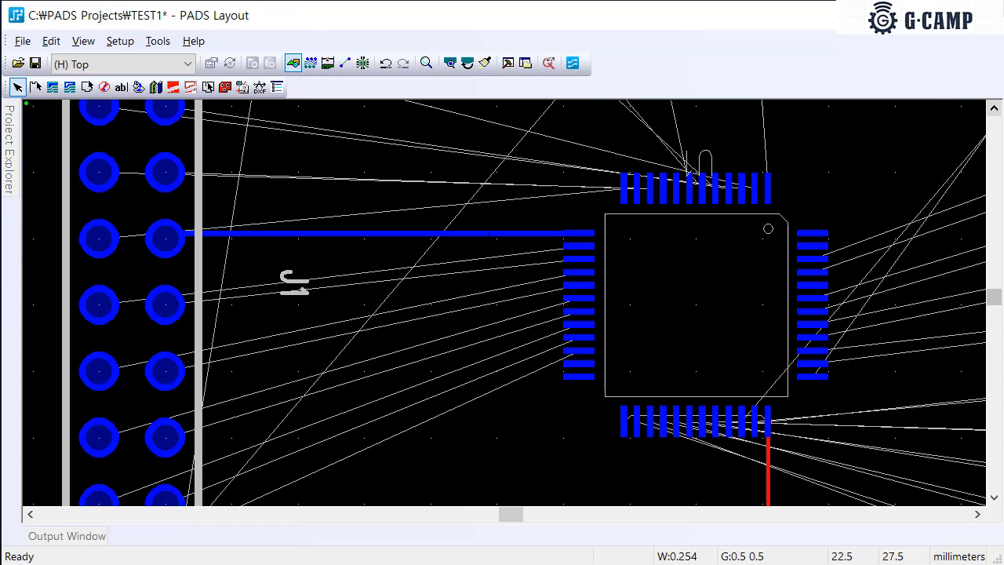
scroll(505, 302, "down", 1)
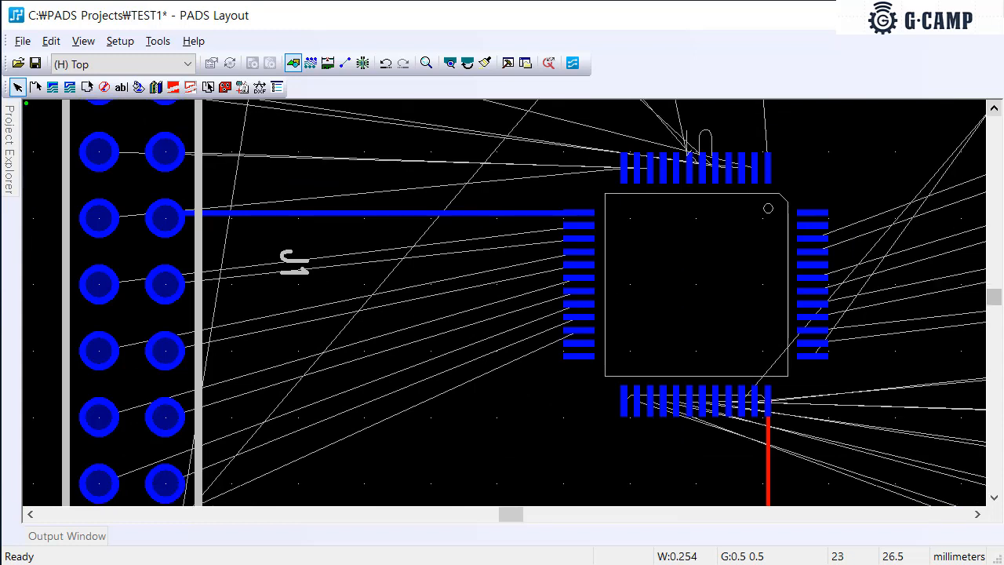
key("F3")
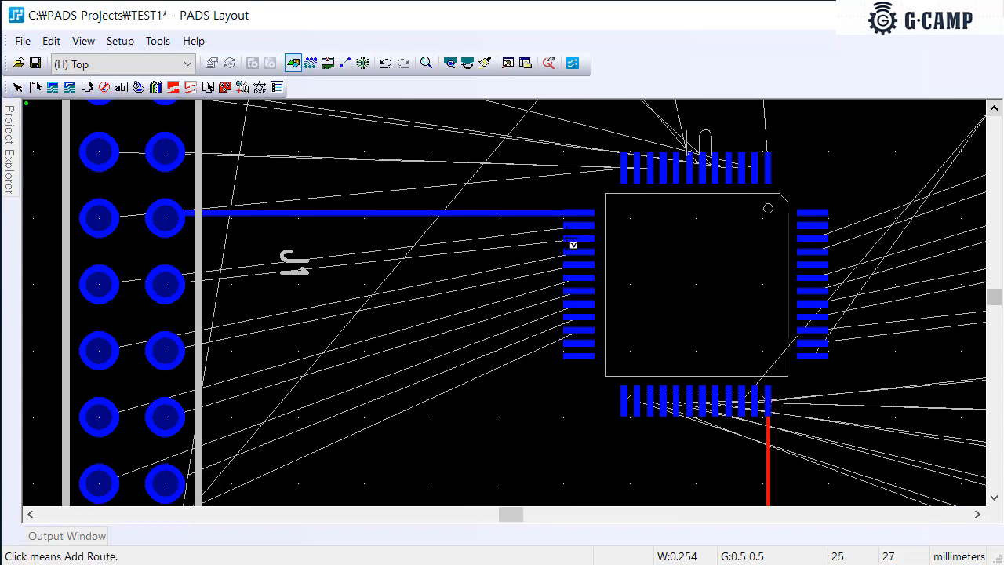
left_click(578, 227)
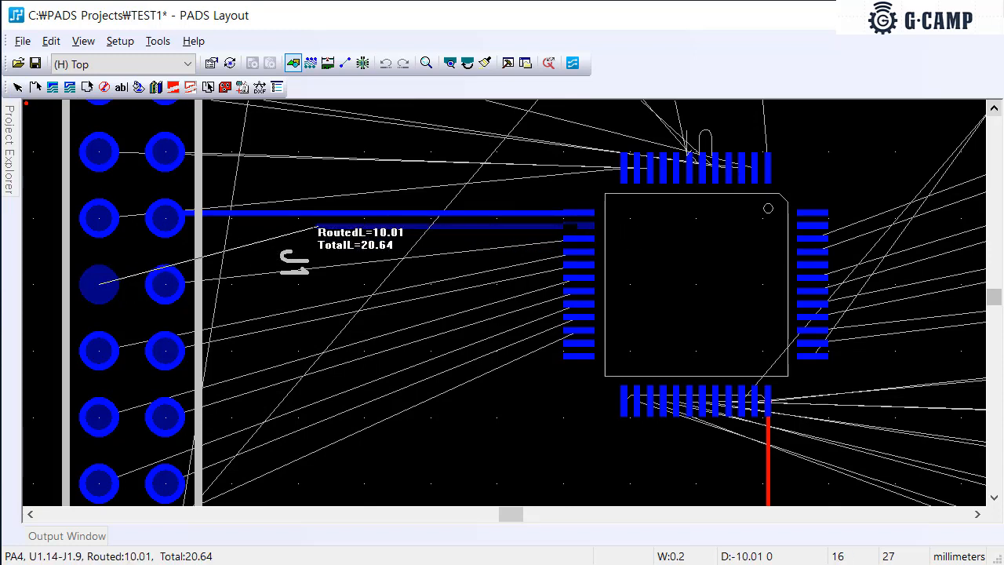
scroll(267, 227, "up", 2)
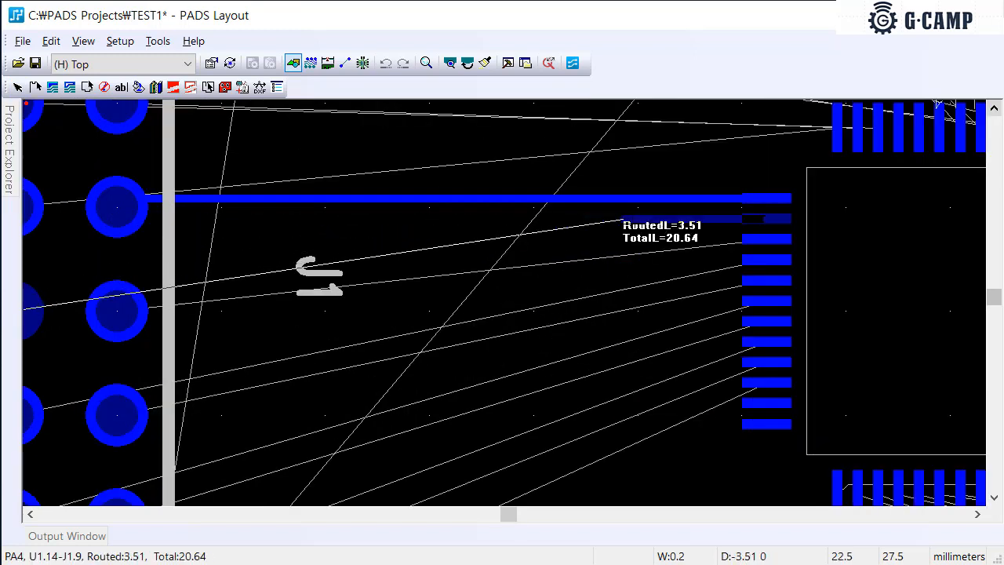
double_click(626, 219)
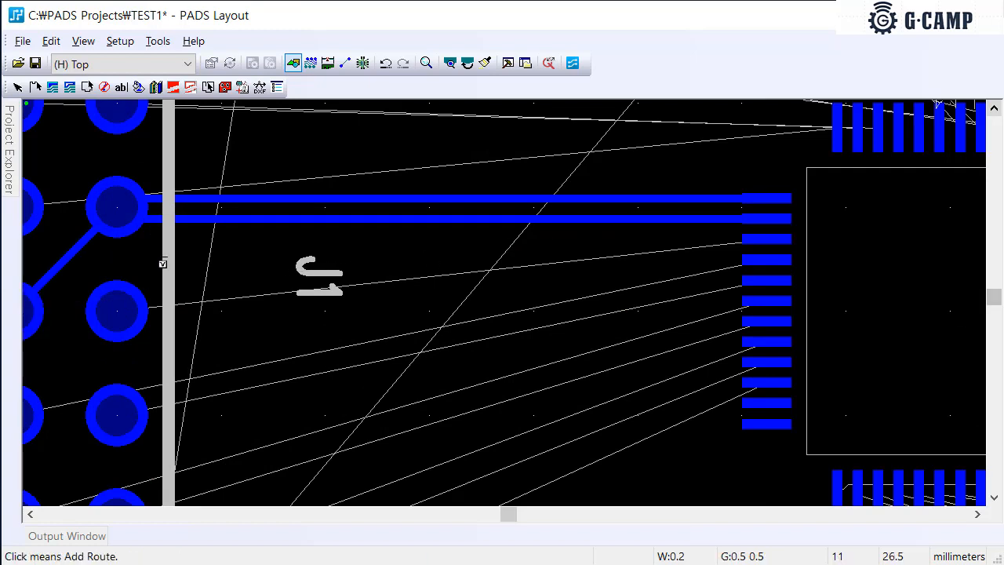
Change the design units to mils in the general options
middle_click(161, 262)
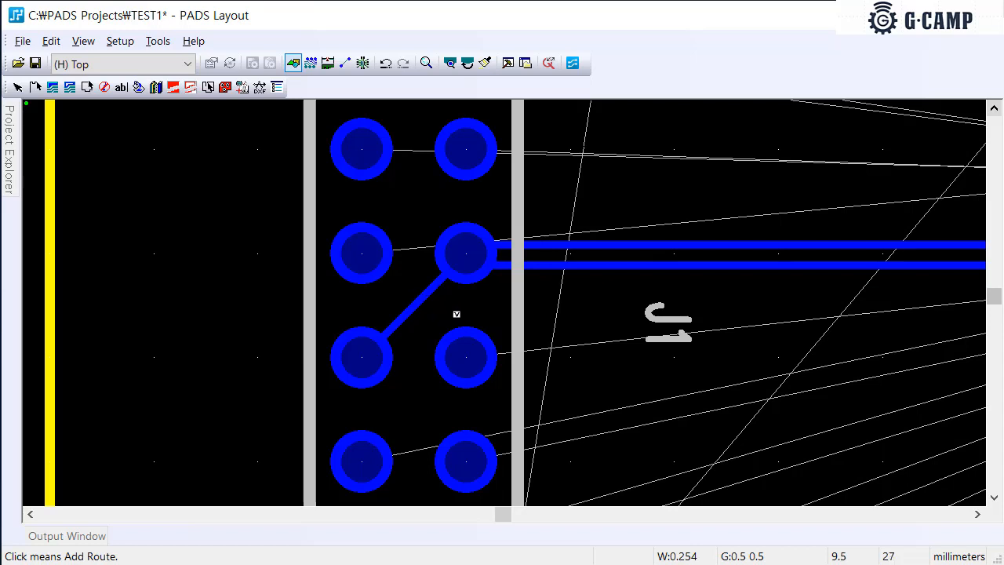
scroll(501, 328, "down", 3)
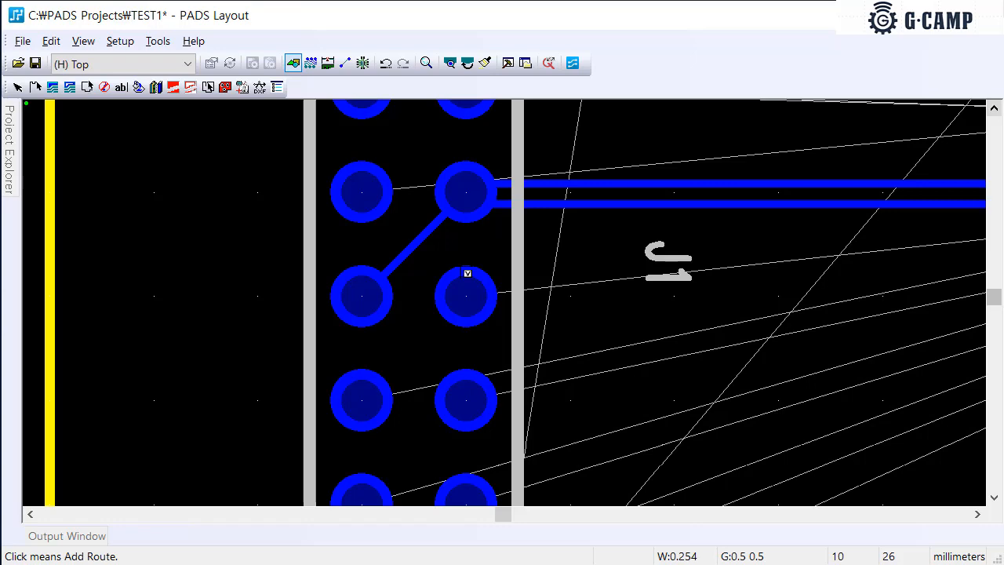
key("ctrl+Return")
left_click(869, 431)
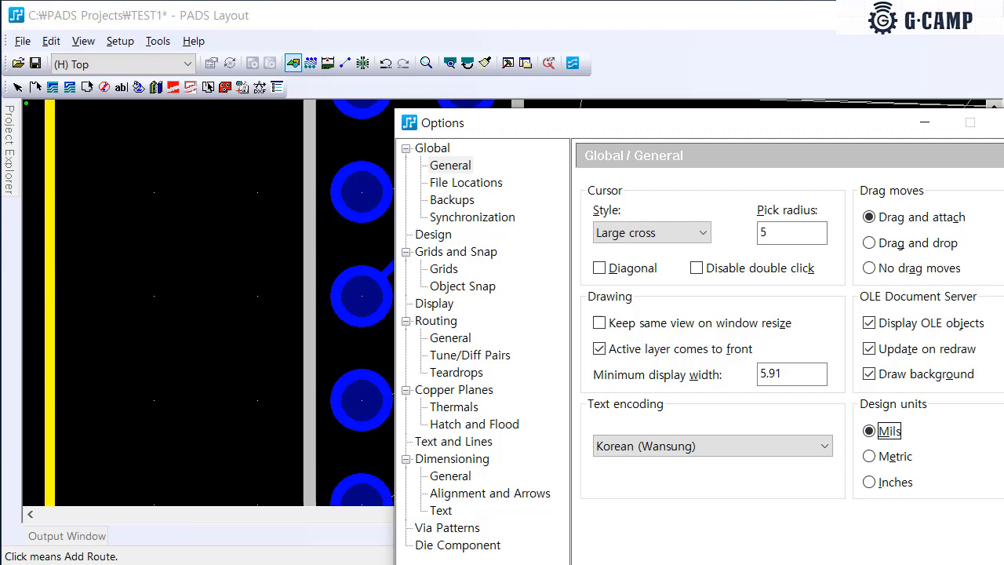
key("Return")
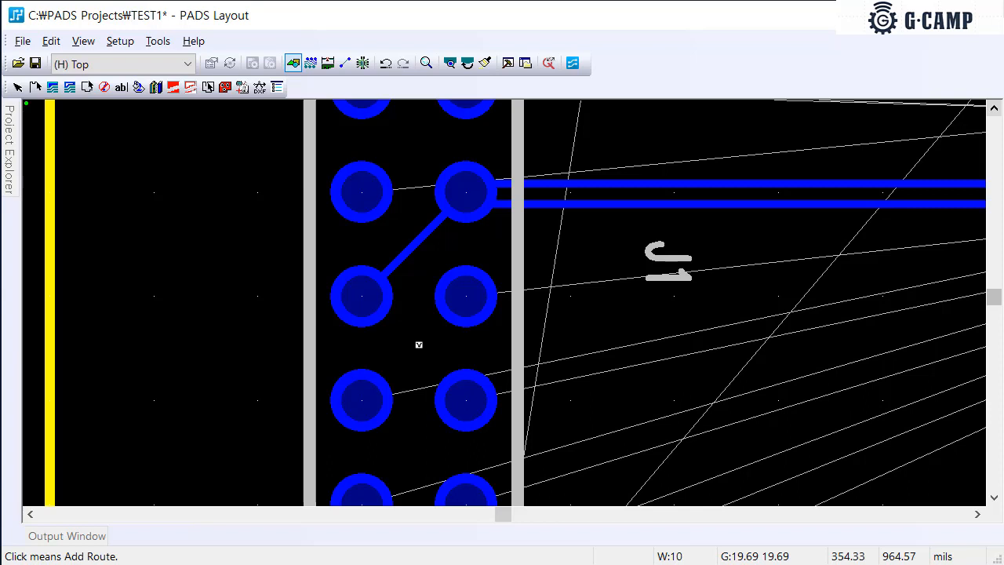
Set the dot grid to 50 mils and all working grids to 25 mils with the modeless commands gd50 and g25
type("g")
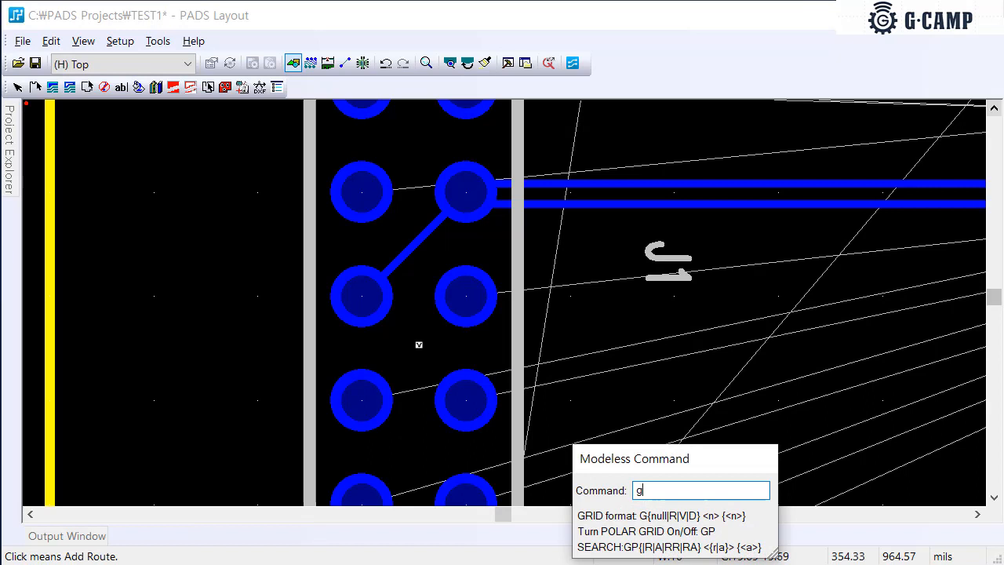
type("d50")
key("Return")
type("g")
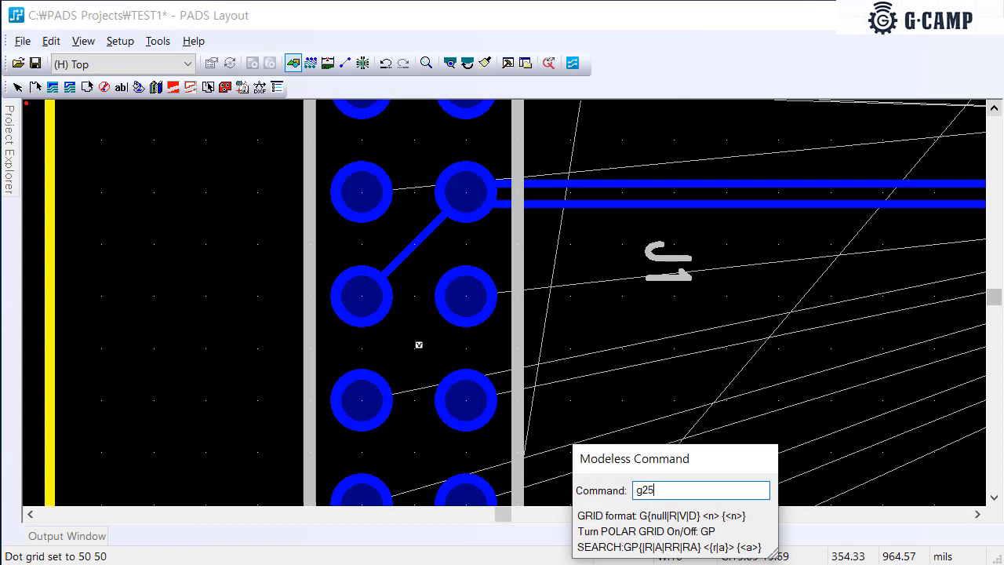
type("25")
key("Return")
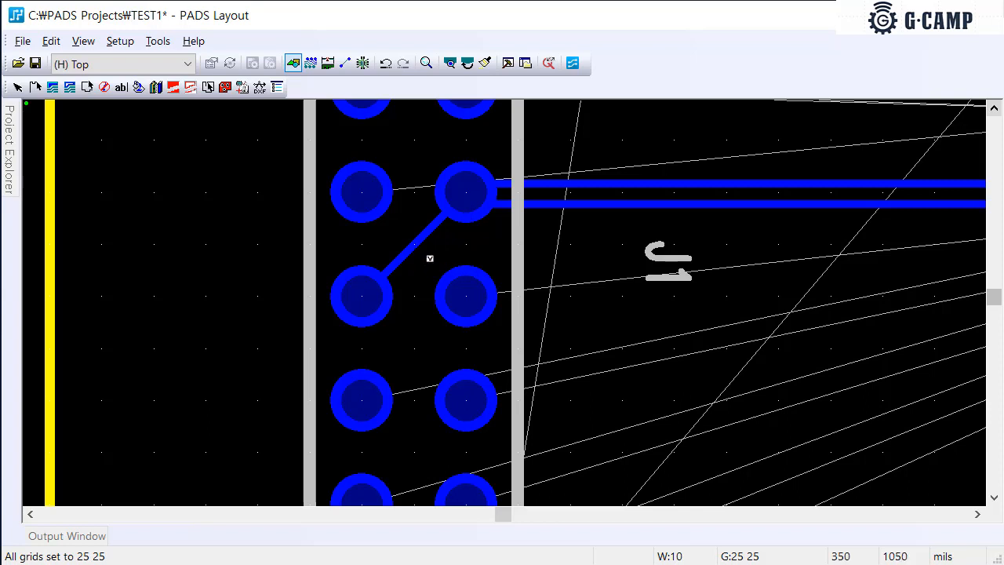
Reroute the PA4 trace to pass between the pads above J1.10 into J1.9, and route PA5 from U1.15 to J1.10 with a diagonal bend
left_click(589, 205)
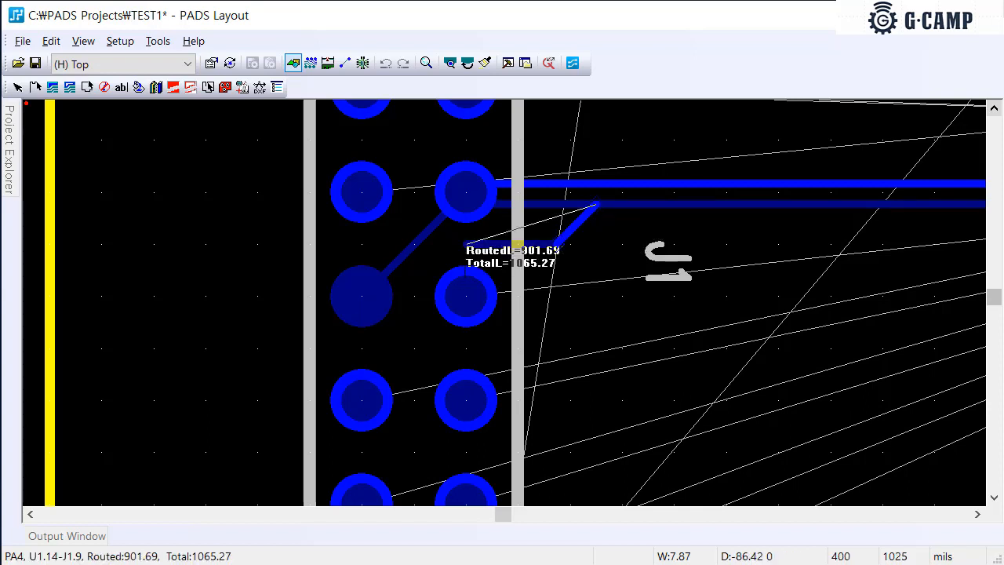
double_click(414, 244)
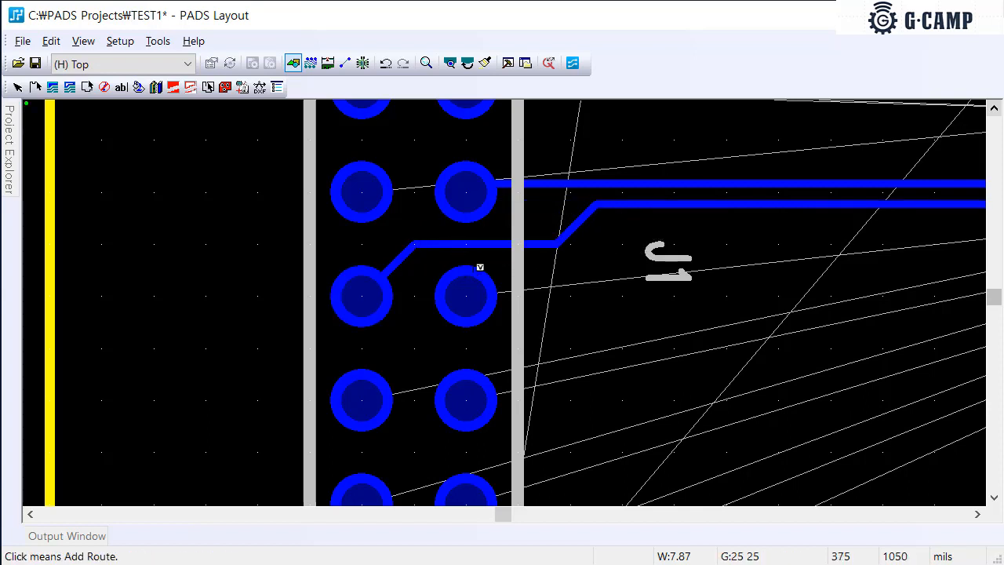
scroll(569, 253, "down", 1)
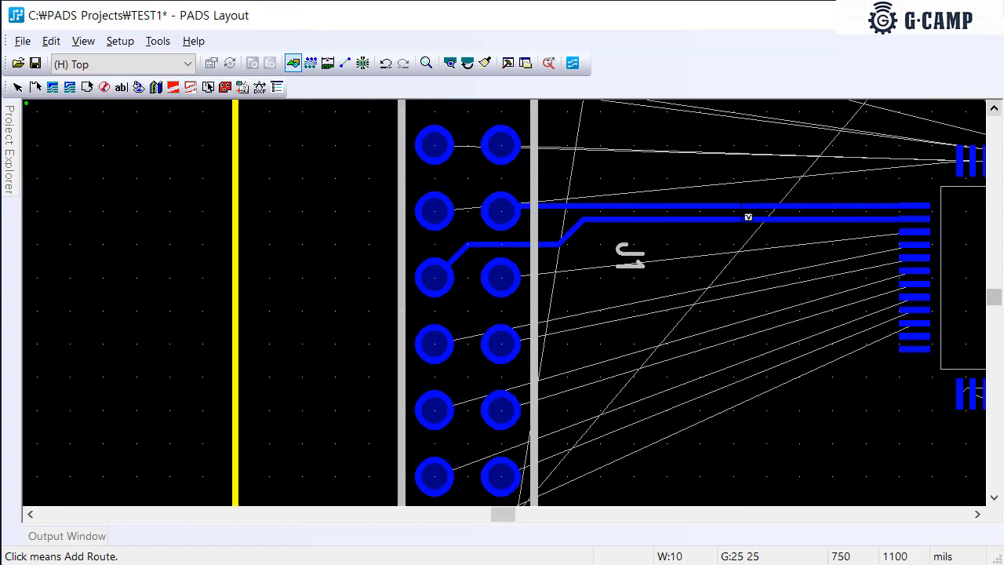
left_click(907, 237)
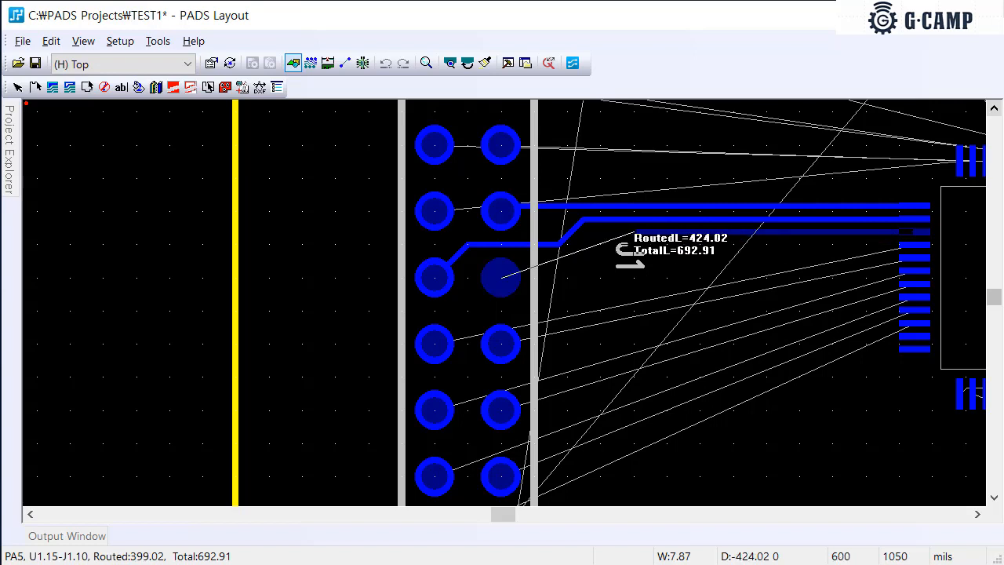
left_click(618, 232)
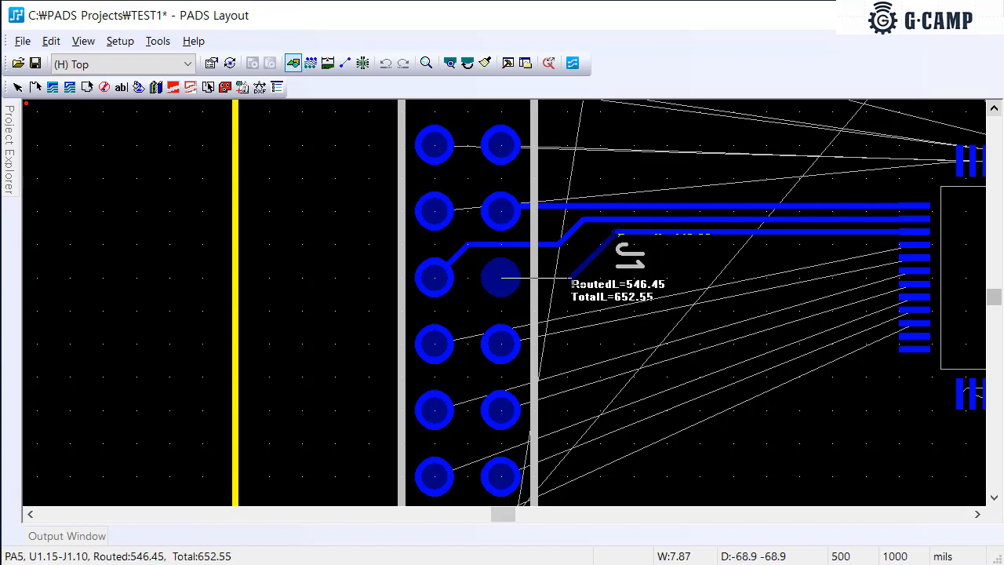
left_click(573, 278)
double_click(551, 278)
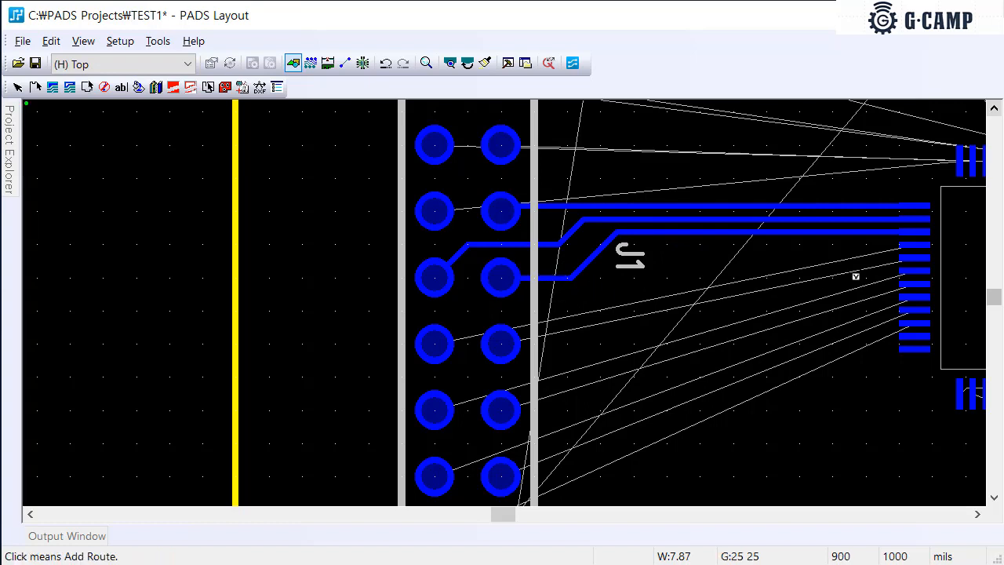
Route PA6 from U1.16 to J1.11, bending diagonally beside the PA5 trace and passing between the J1.10 and J1.12 pads
left_click(900, 244)
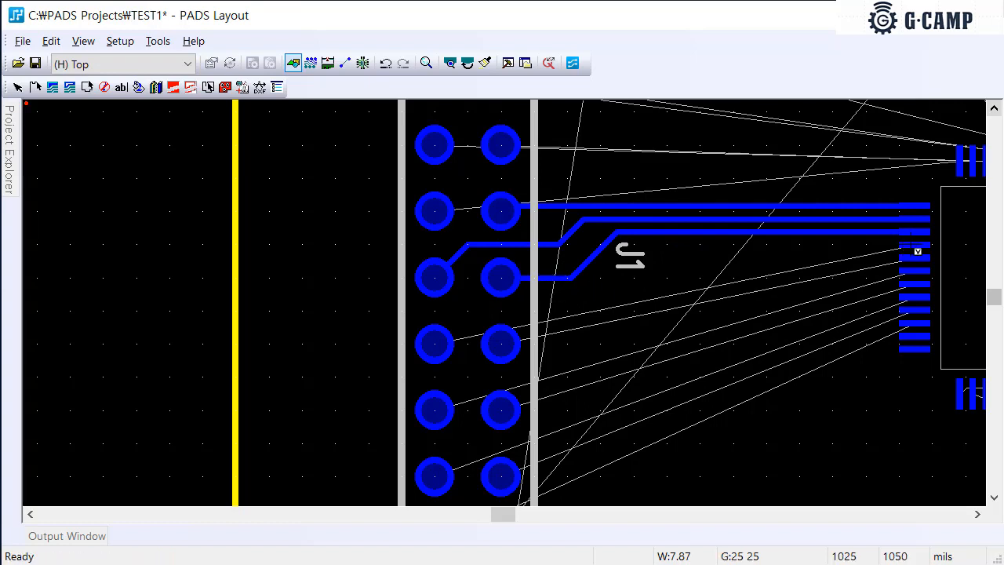
double_click(860, 246)
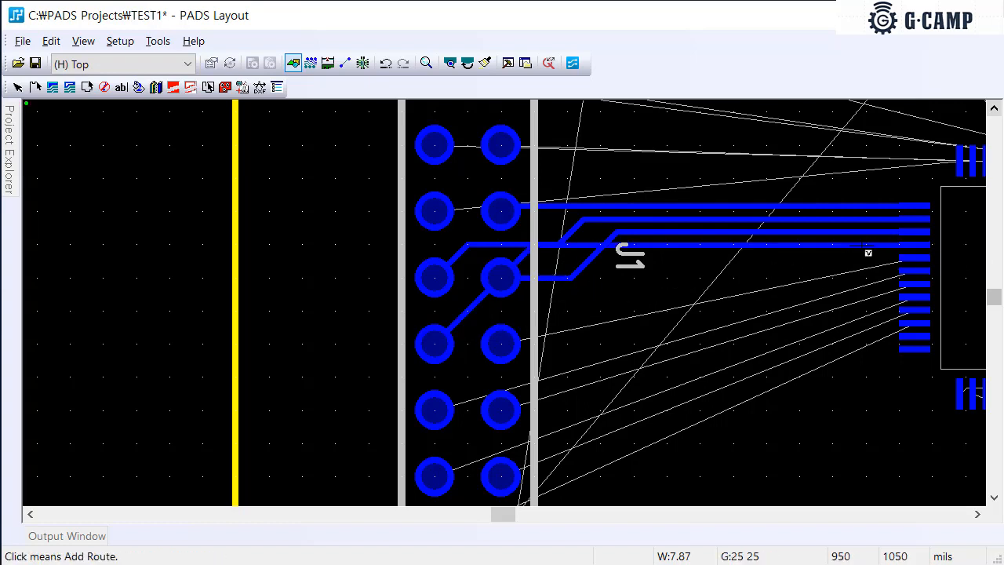
left_click(642, 245)
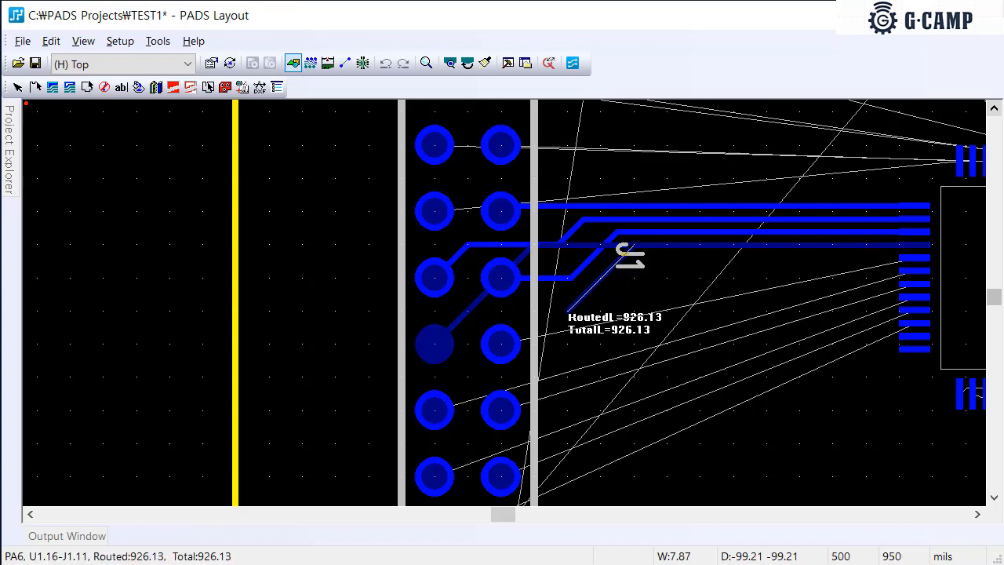
double_click(484, 311)
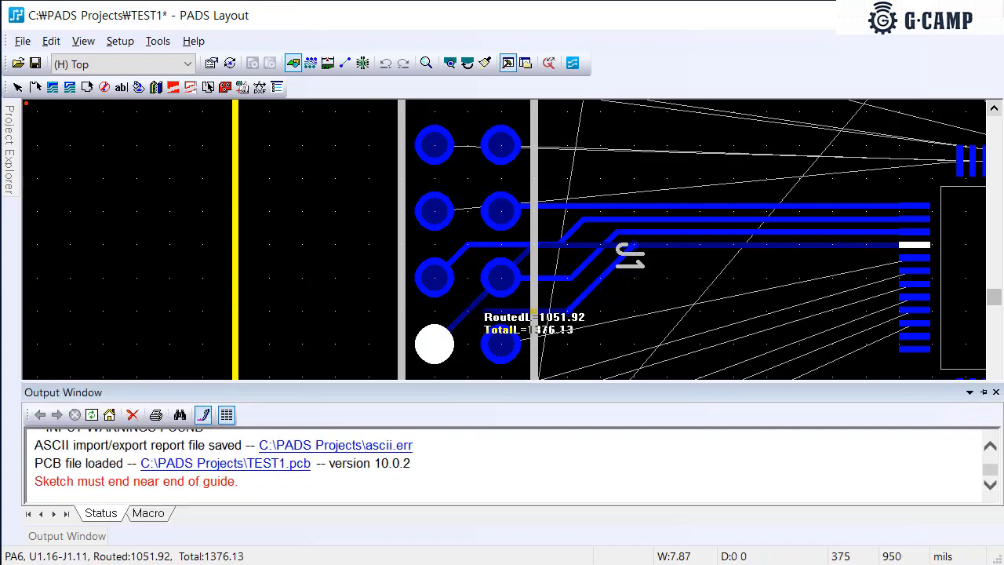
double_click(472, 311)
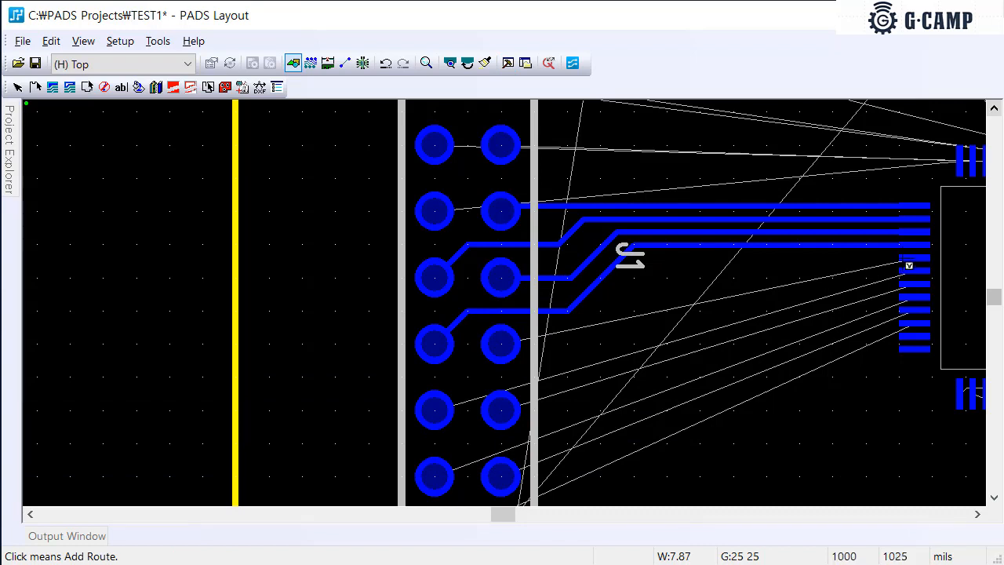
Route PA7 from U1.17 to J1.12, with its diagonal section parallel to the PA6 trace
double_click(904, 257)
left_click(664, 267)
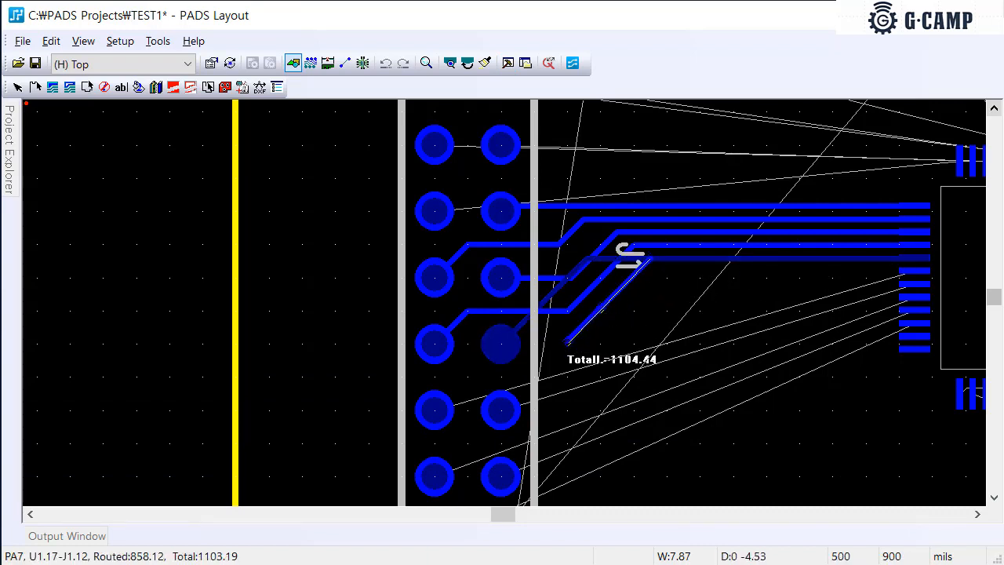
left_click(502, 345)
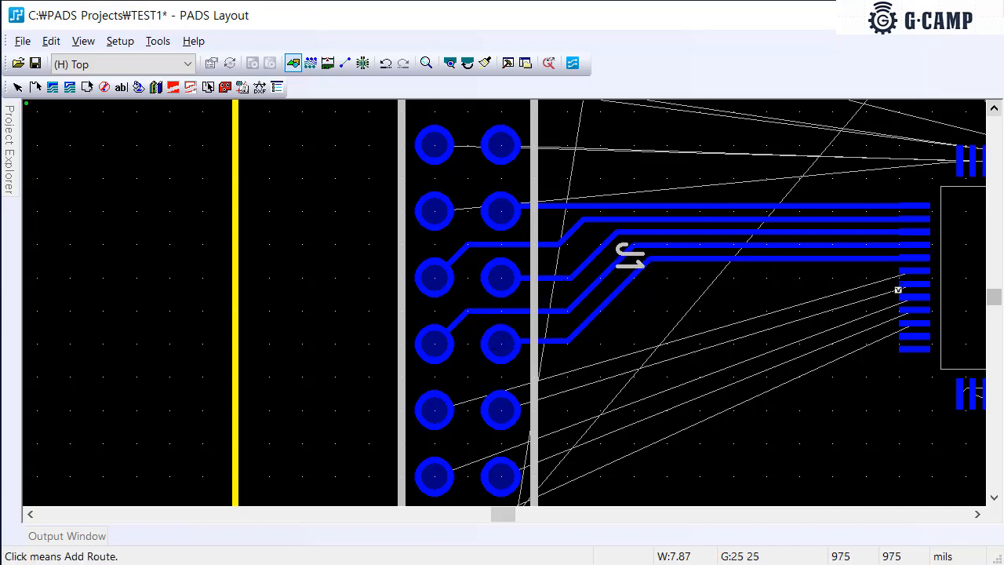
Route PB0 from U1.18 to J1.13, running diagonally beside PA7 and between the J1.12 and J1.14 pads
left_click(916, 273)
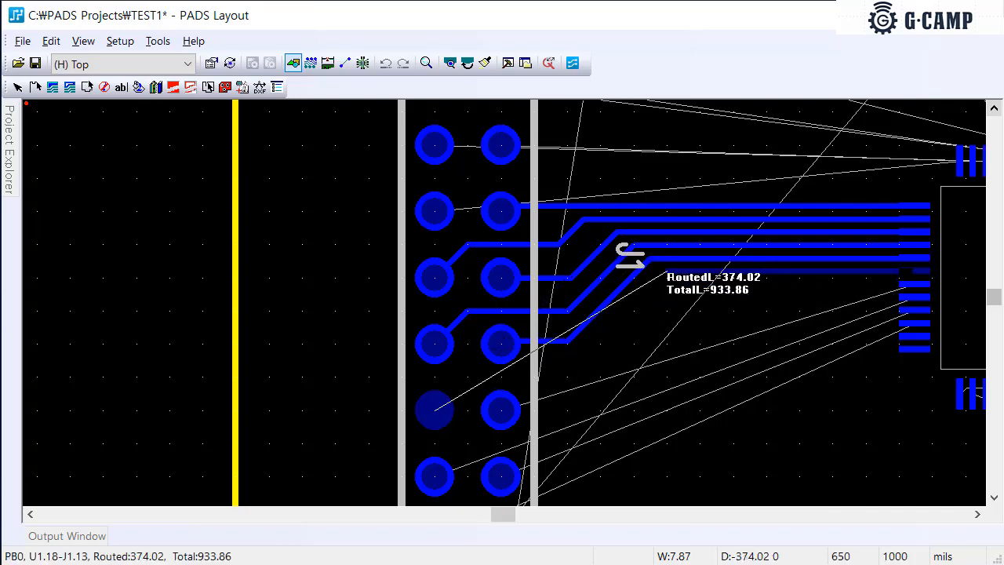
left_click(665, 272)
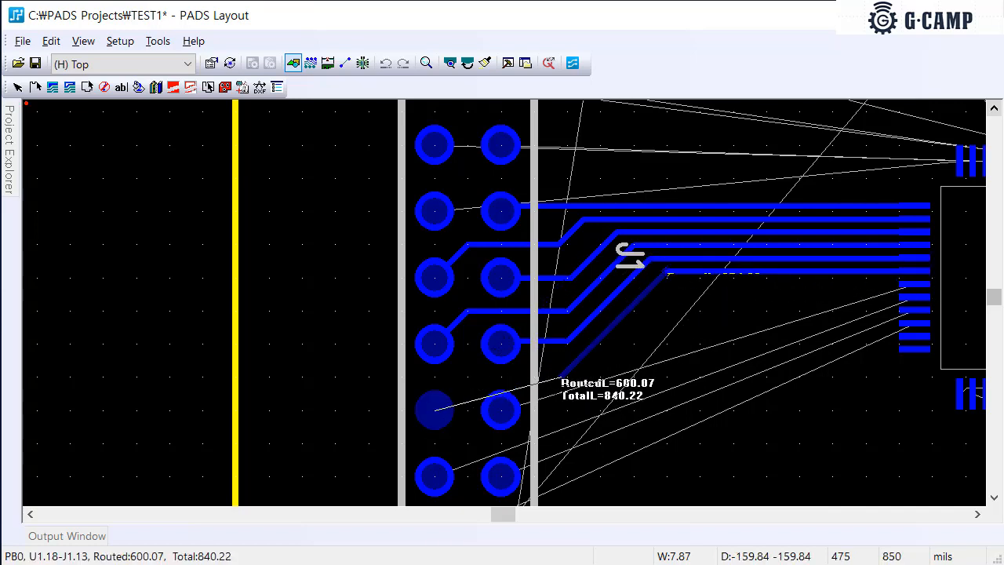
left_click(466, 378)
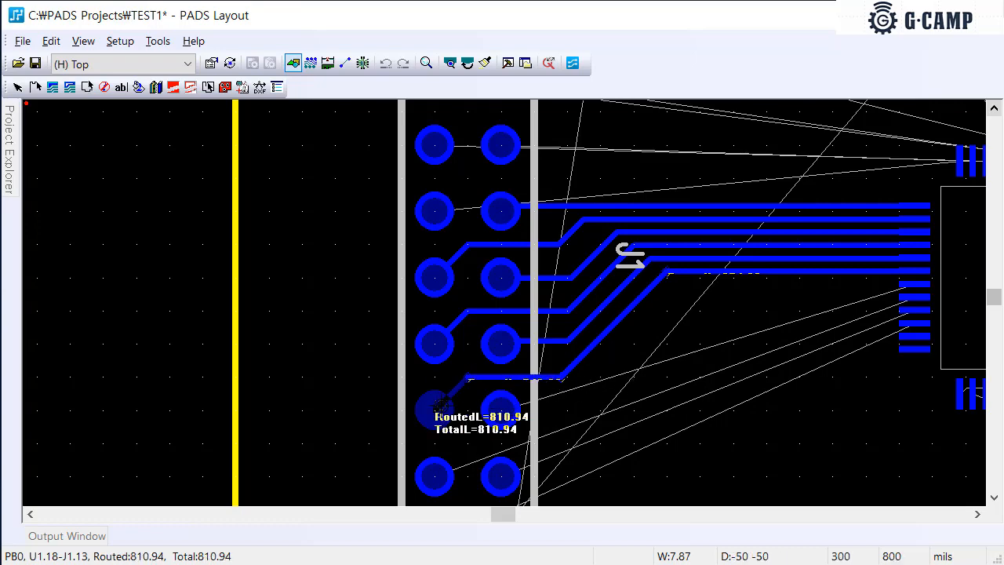
left_click(435, 409)
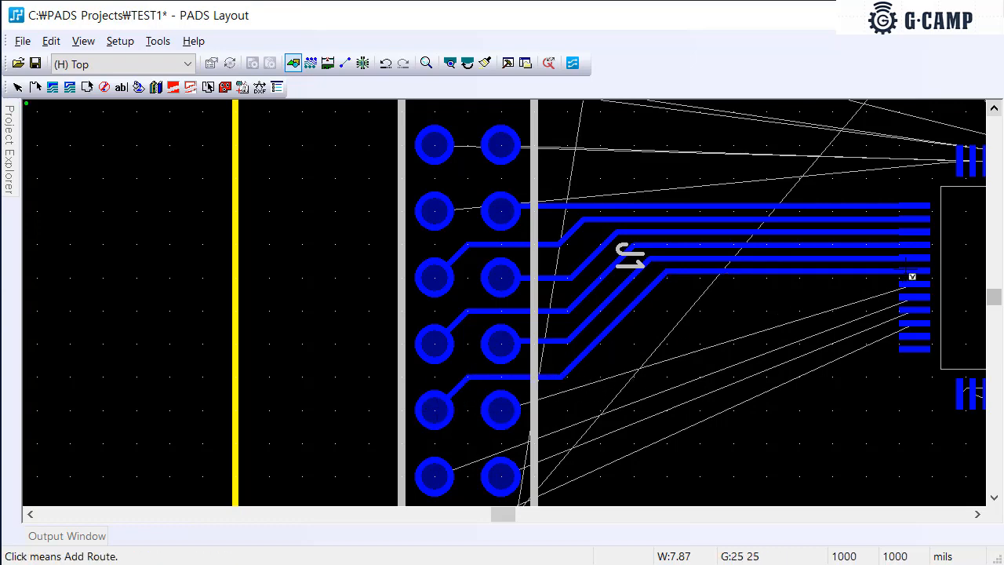
Route PB1 between J1.14 and U1.19, with a diagonal beside PB0 and a straight run level with the U1.19 pad
scroll(907, 258, "up", 2)
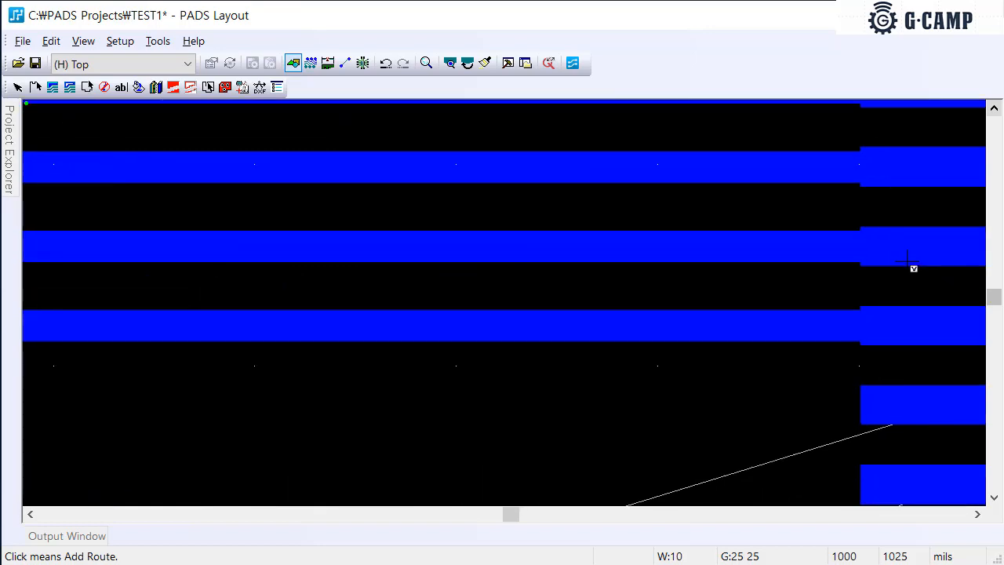
scroll(900, 291, "up", 2)
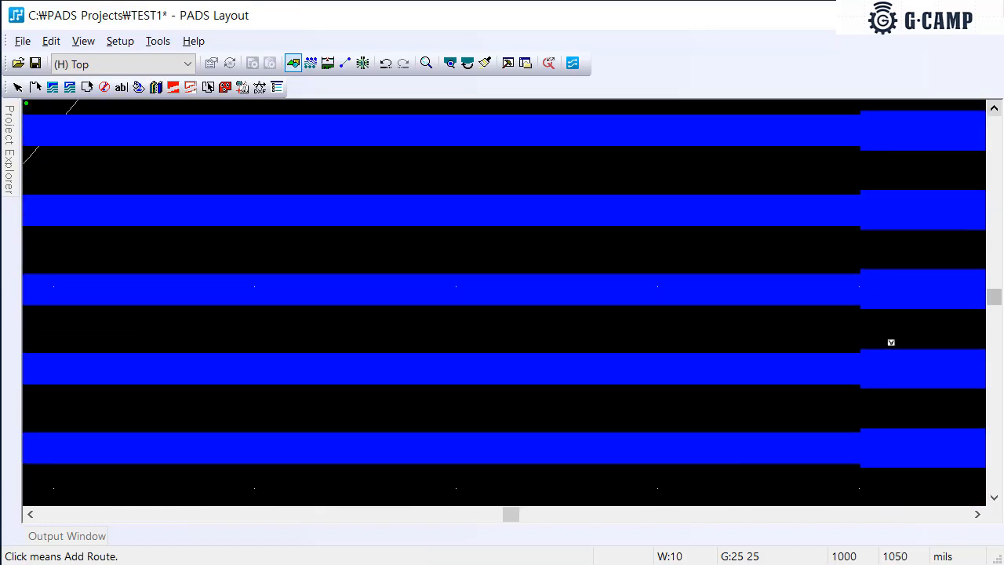
scroll(874, 375, "down", 1)
scroll(873, 374, "down", 2, "ctrl")
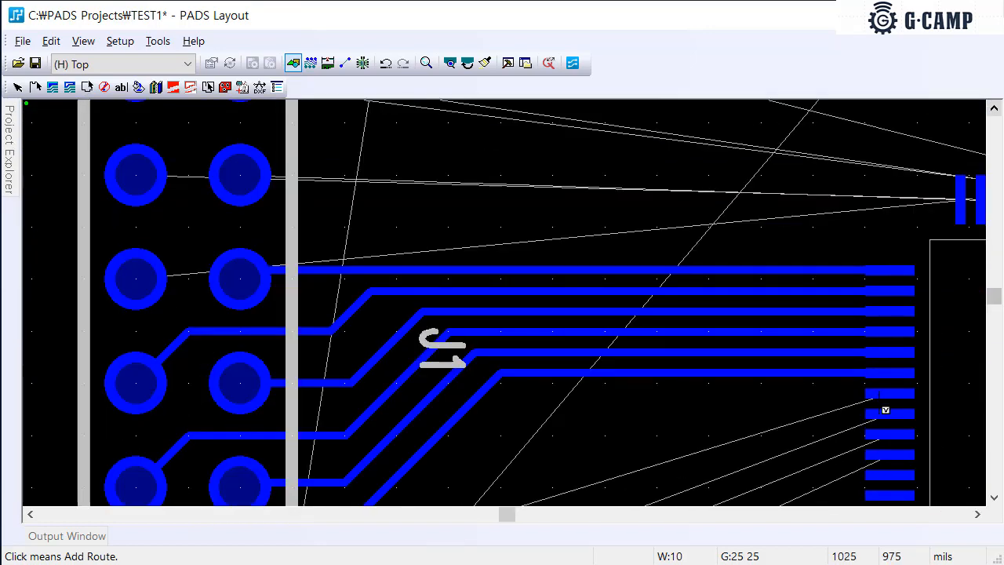
scroll(887, 400, "down", 3)
scroll(871, 324, "down", 1)
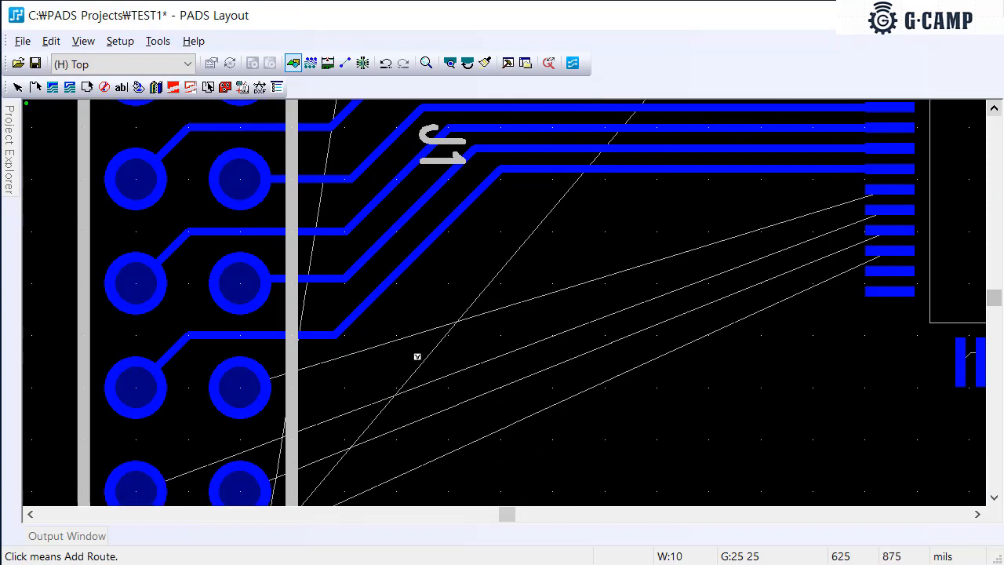
left_click(263, 390)
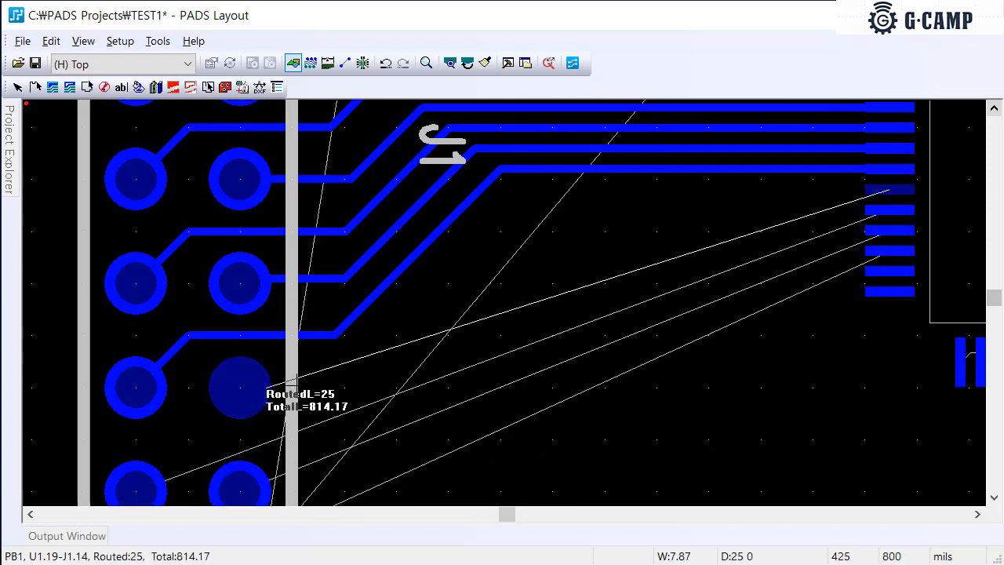
left_click(345, 387)
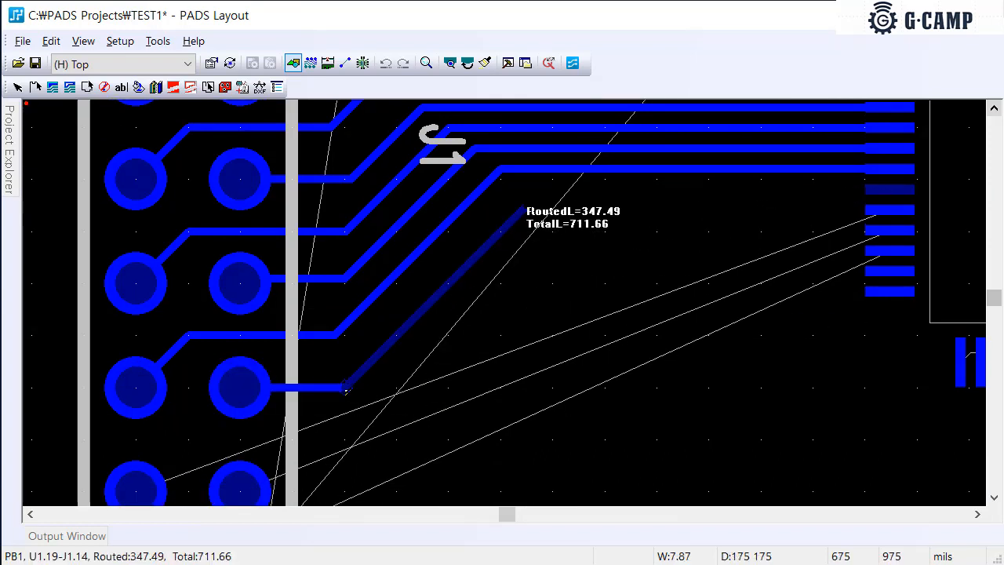
left_click(553, 182)
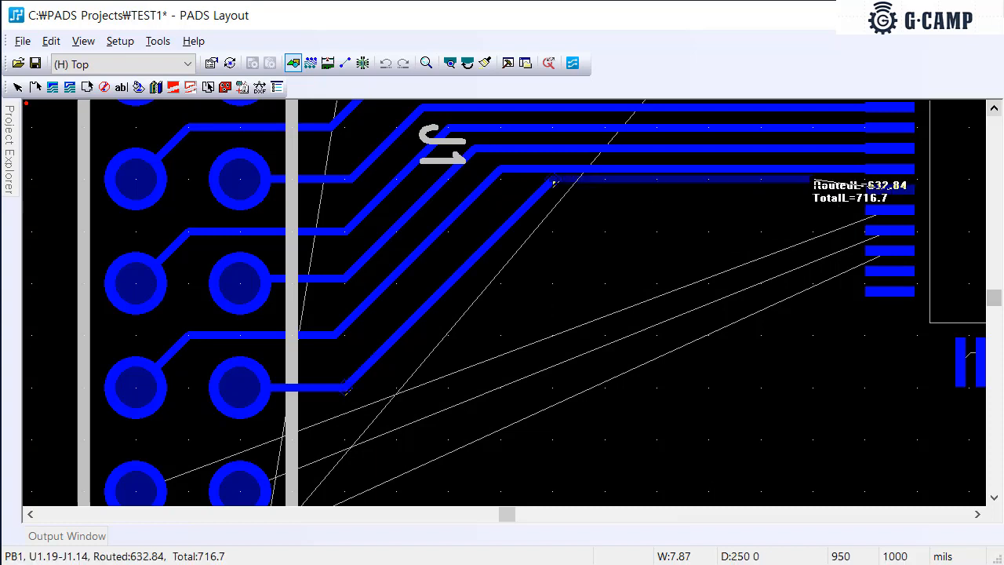
left_click(893, 189)
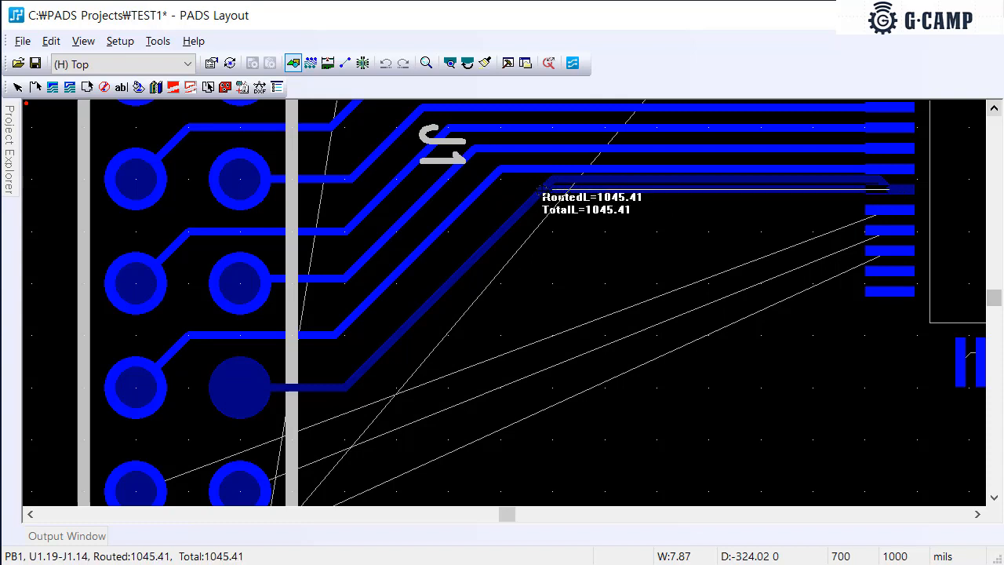
left_click(543, 189)
Route PB2 from U1.20 to J1.15, running diagonally beside PB1 and between the J1.14 and J1.16 pads
left_click(890, 218)
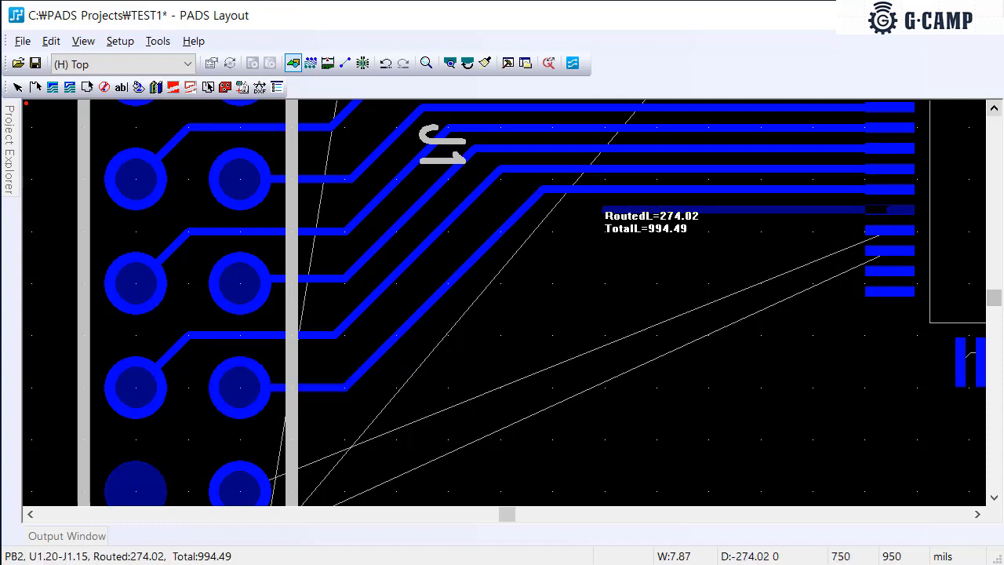
left_click(549, 210)
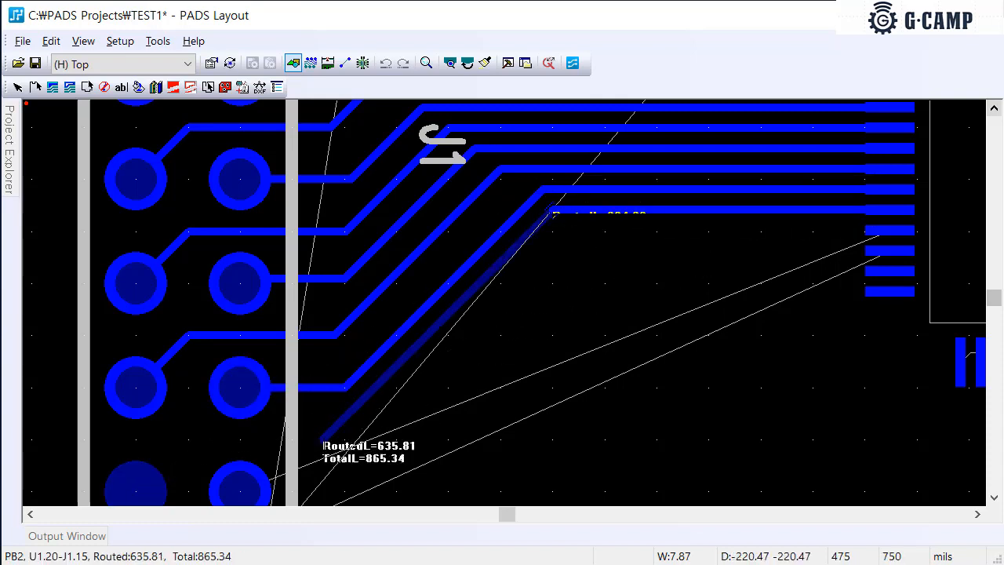
left_click(322, 440)
double_click(190, 440)
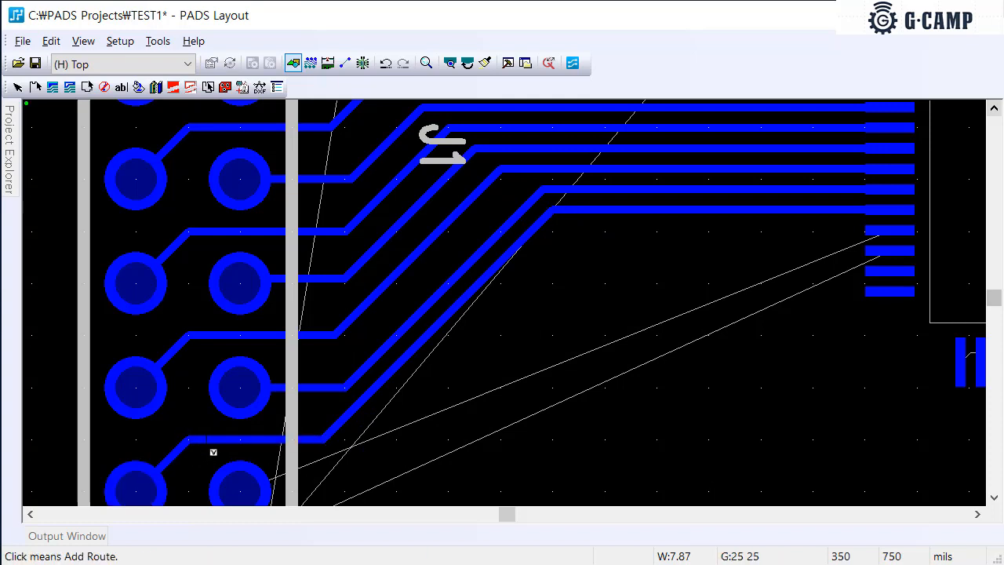
Route PB10 from U1.21 to J1.16, correcting its diagonal section so it runs outside the PB2 trace without crossing it
left_click(888, 236)
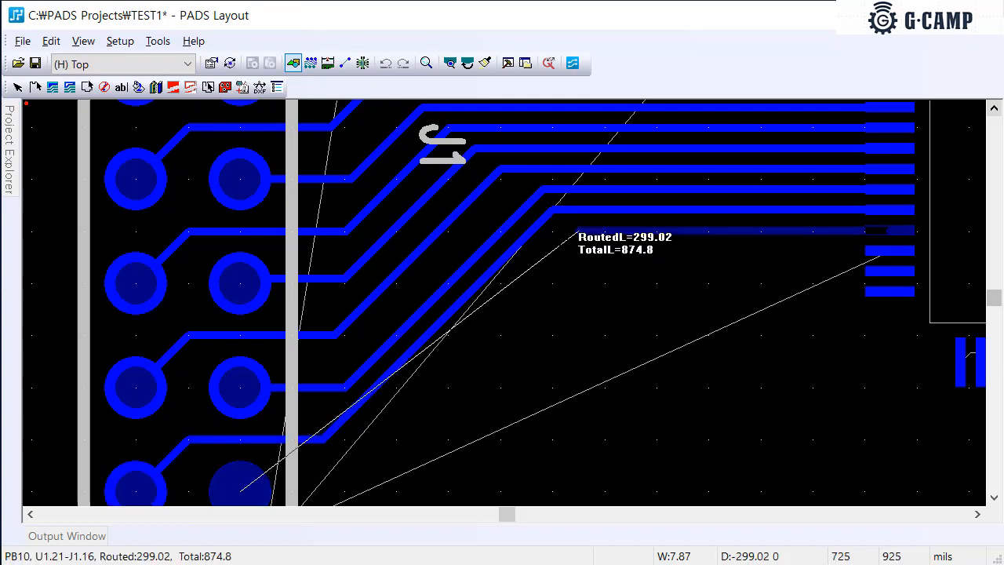
left_click(578, 231)
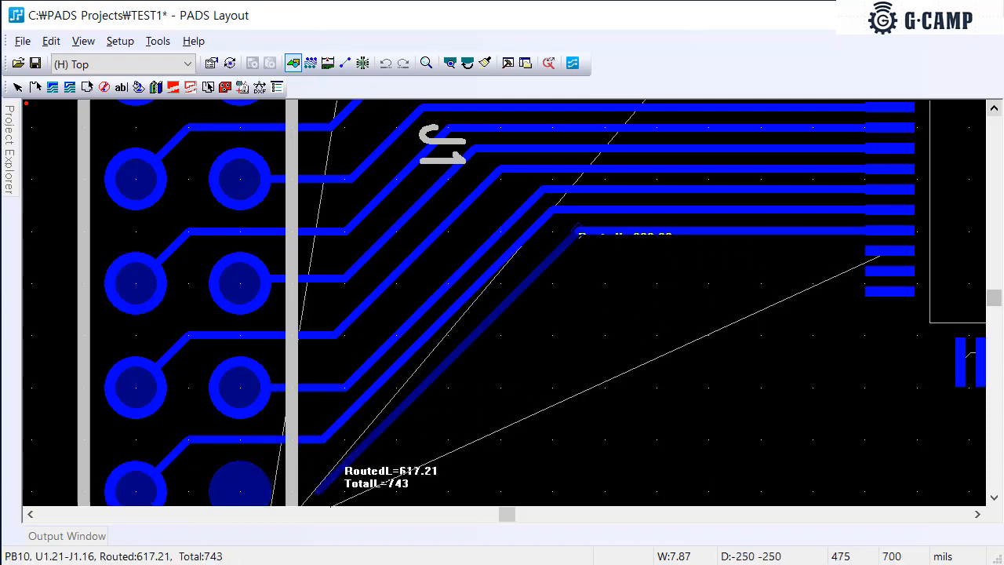
double_click(318, 490)
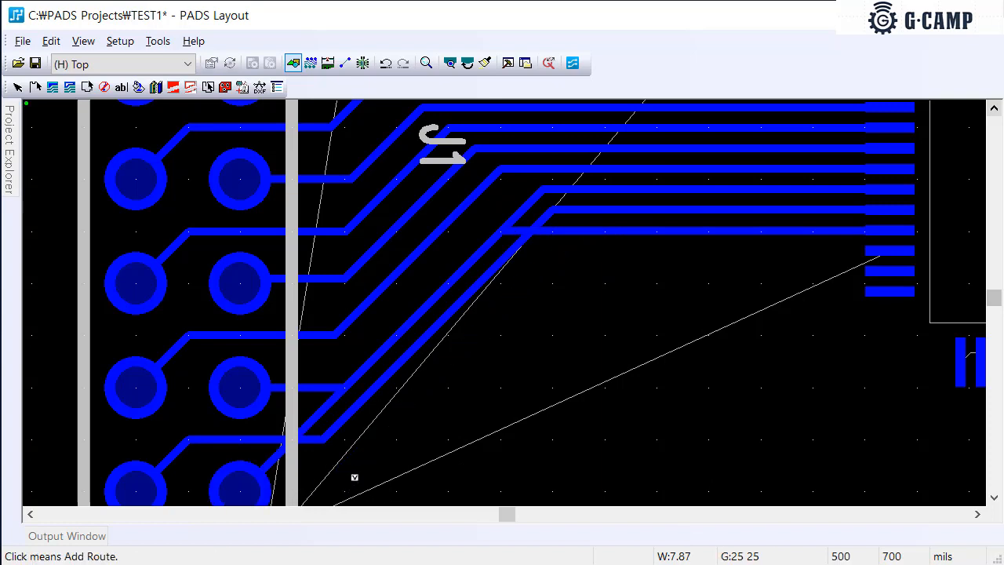
left_click(554, 239)
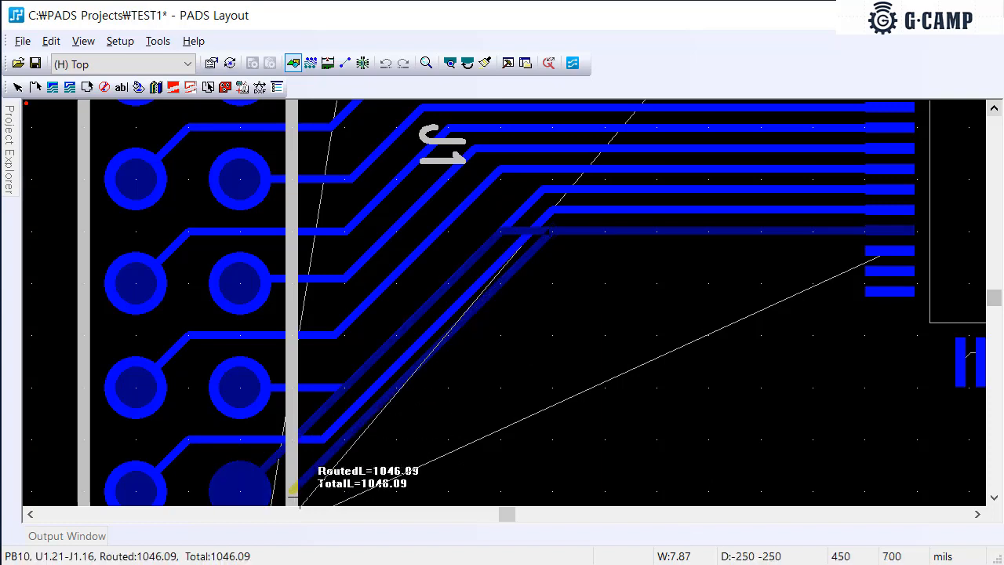
left_click(249, 492)
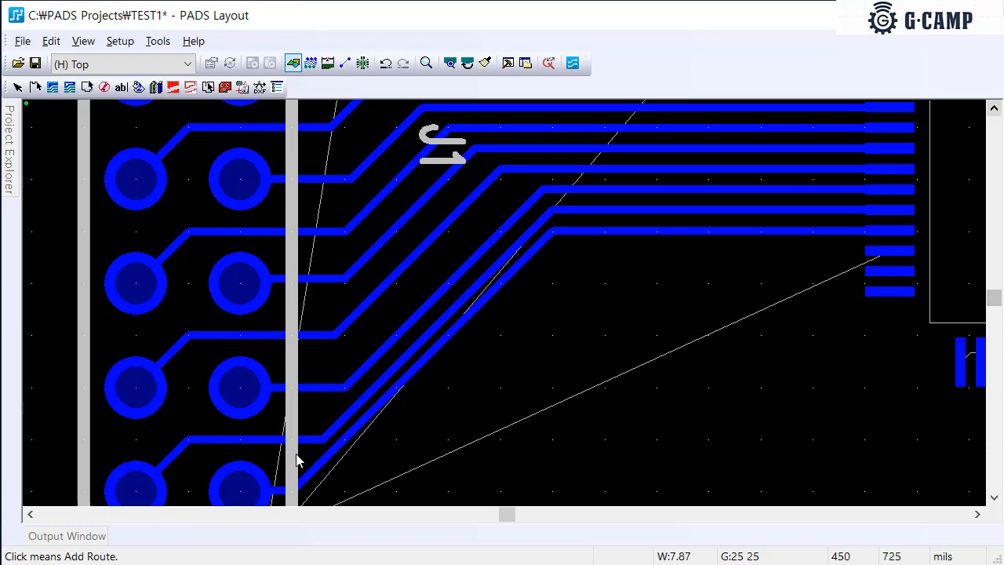
Route PB11 from J1.17 to U1.22, running between the J1.16 and J1.18 pads and diagonally outside the PB10 trace
scroll(297, 461, "down", 2)
left_click(144, 431)
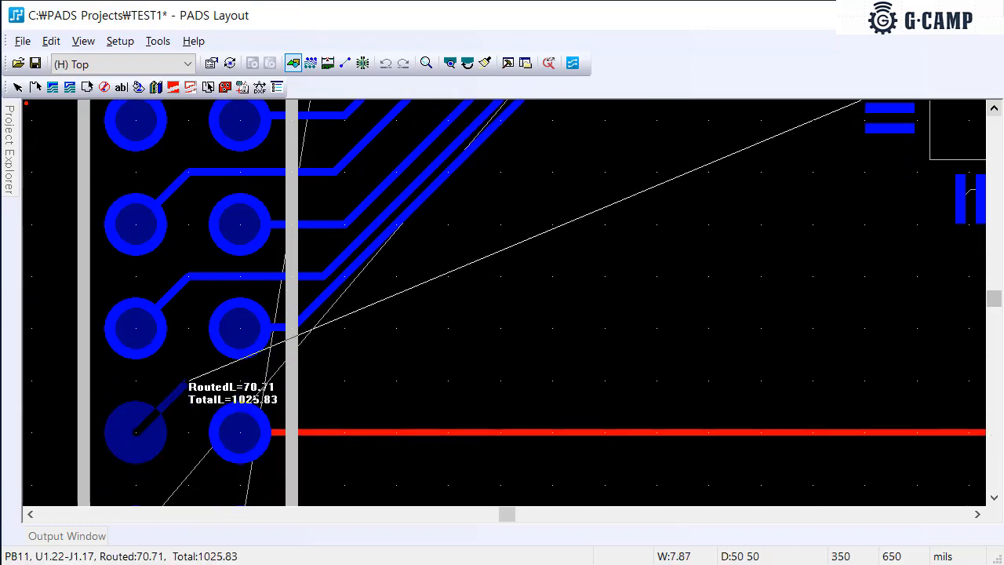
left_click(189, 383)
left_click(292, 383)
scroll(423, 294, "up", 2)
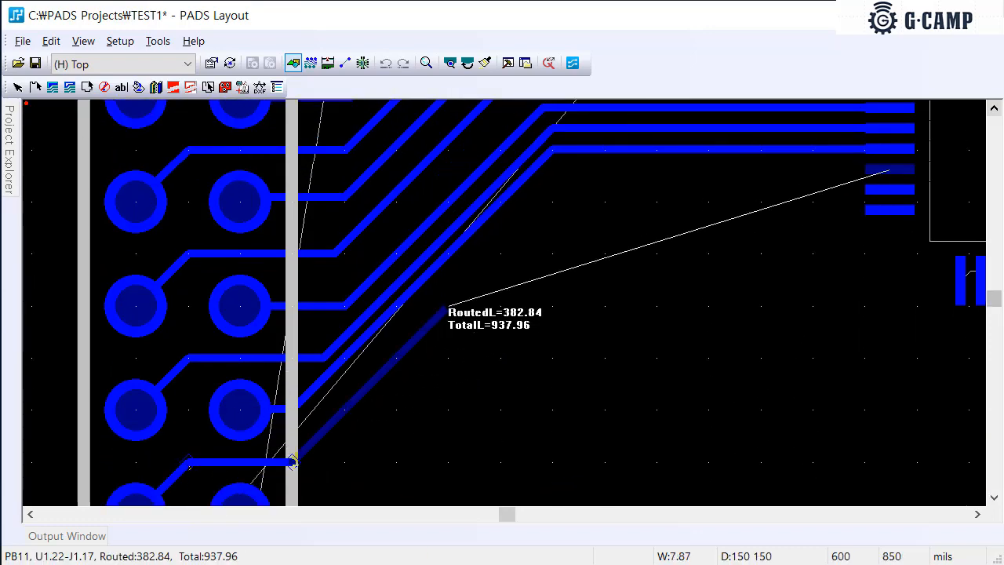
left_click(578, 216)
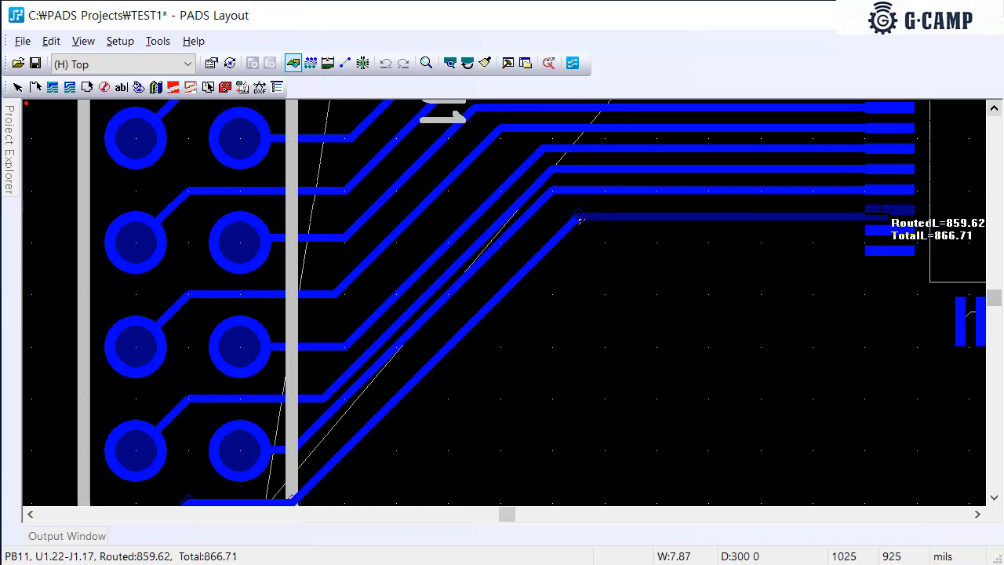
left_click(890, 218)
left_click(895, 214)
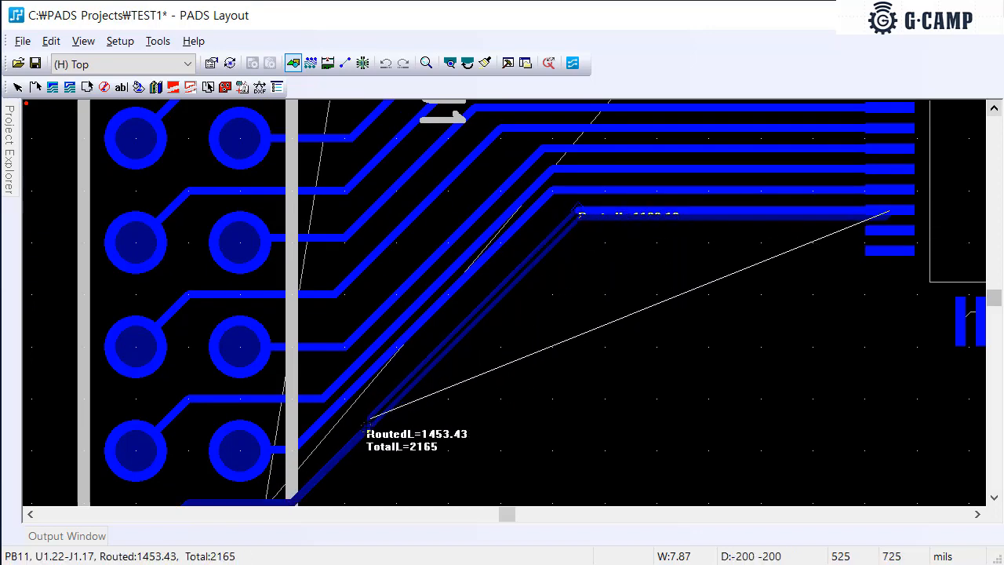
scroll(364, 423, "down", 1)
left_click(291, 440)
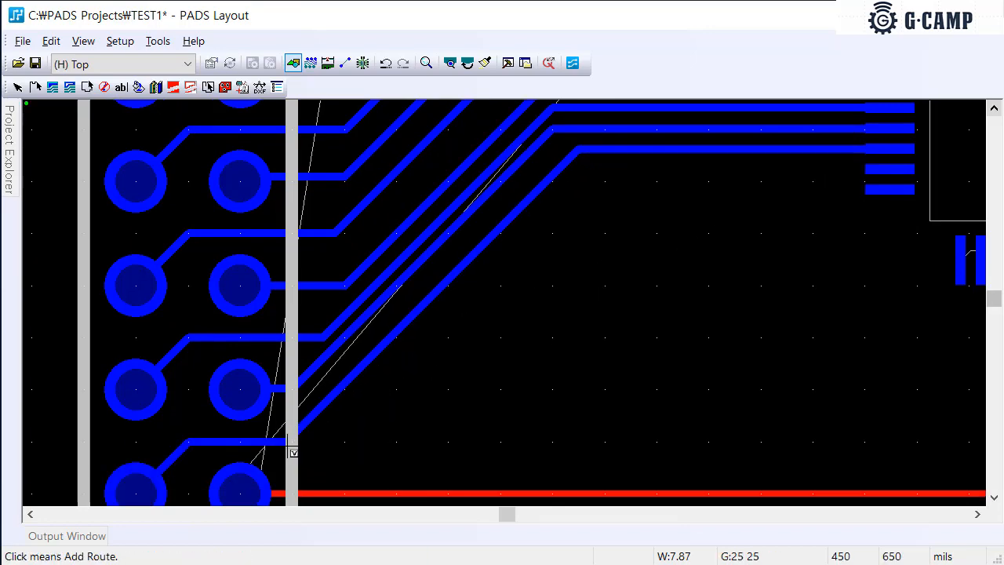
scroll(479, 323, "up", 1)
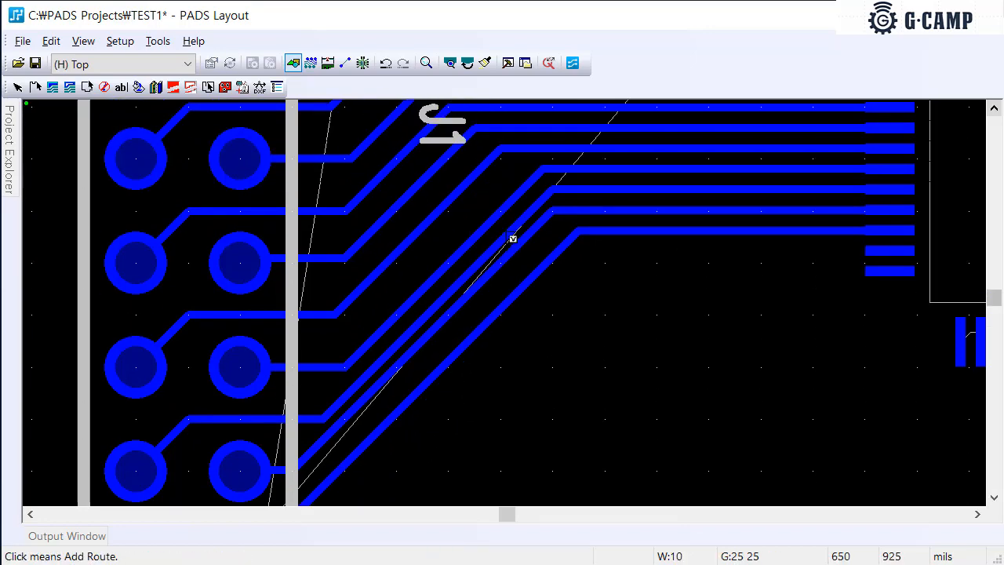
scroll(507, 262, "up", 1)
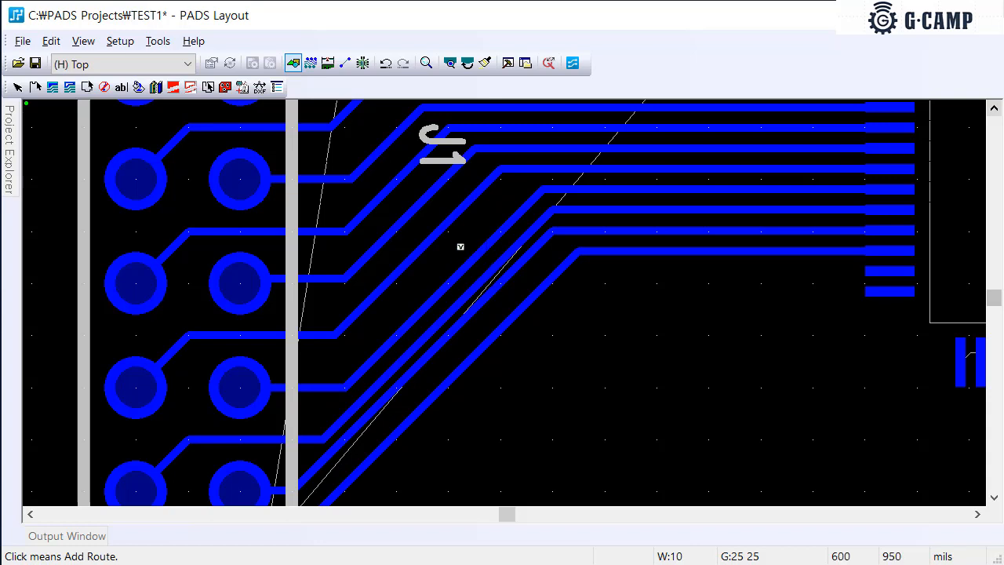
Leave route drawing and set the selection filter so that existing trace segments and corners can be picked
key("Escape")
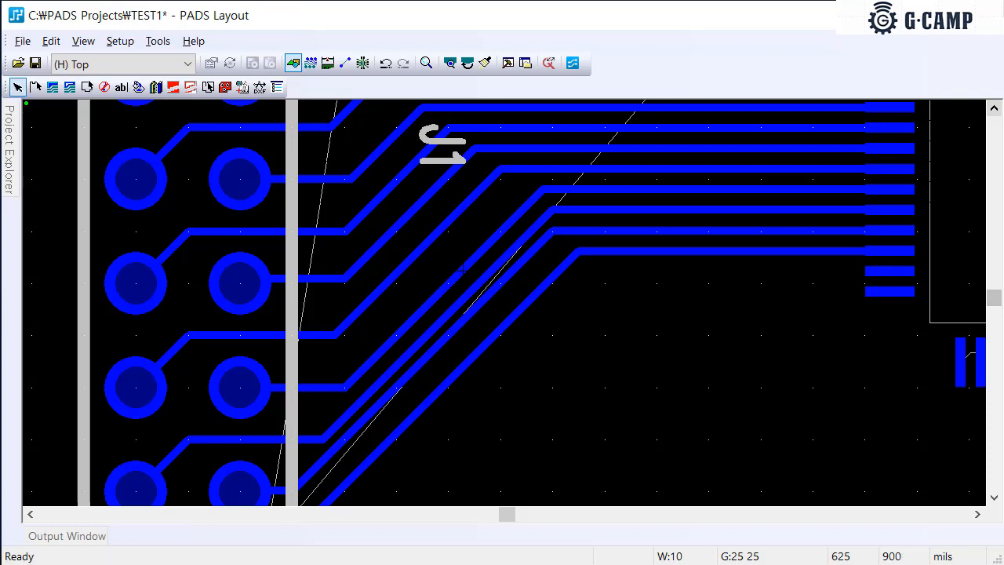
right_click(462, 268)
left_click(508, 282)
left_click(455, 274)
key("shift+s")
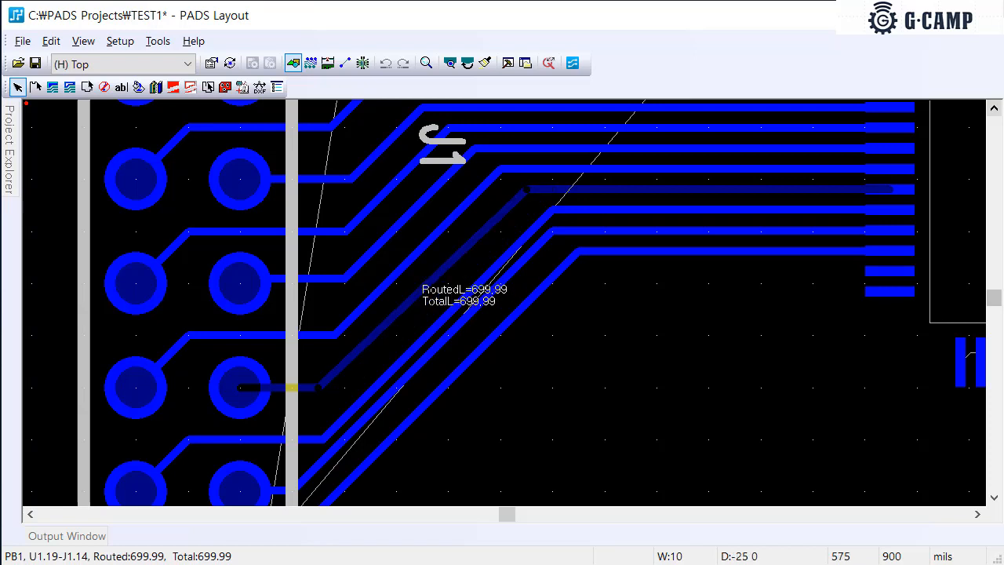
left_click(444, 290)
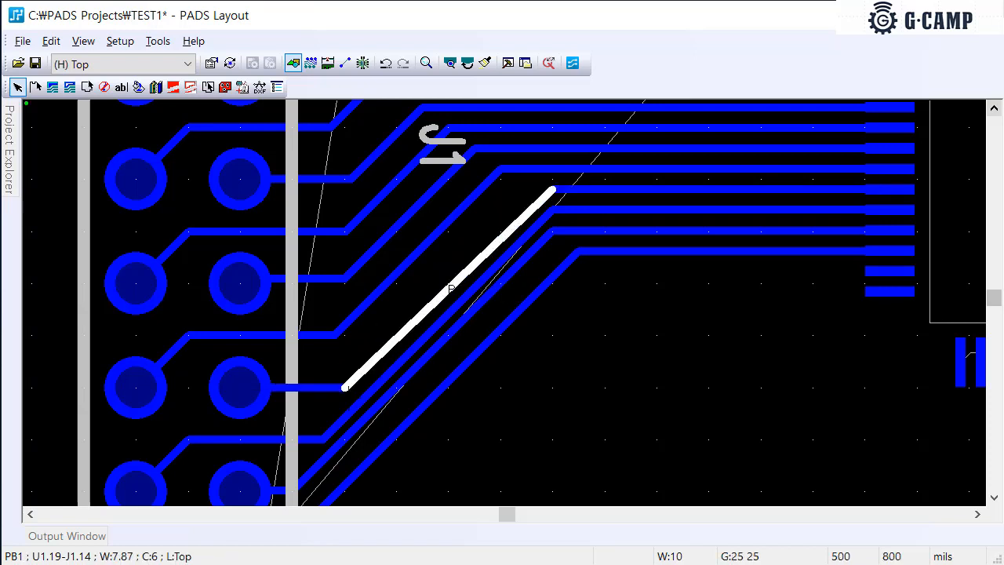
left_click(386, 64)
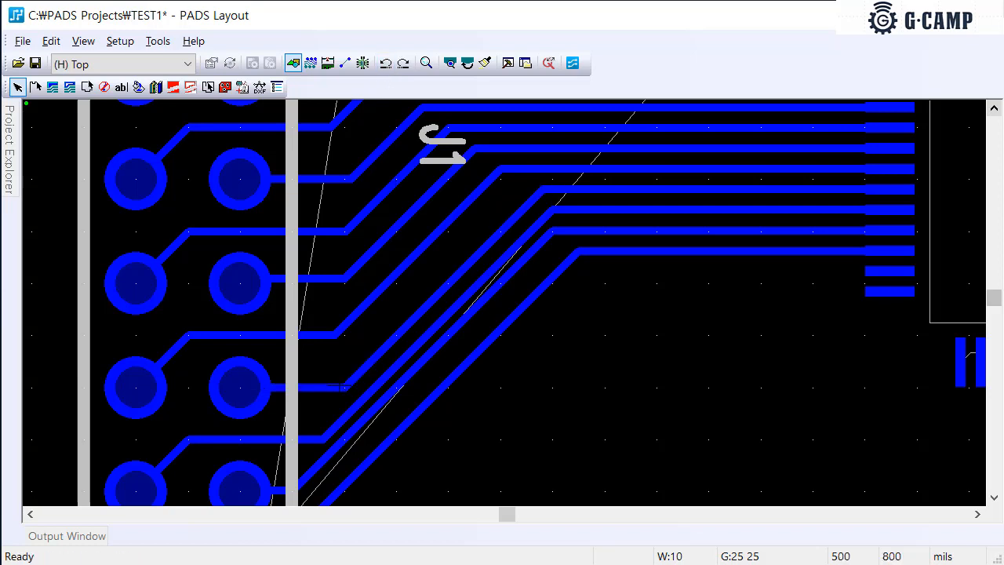
Stretch the lower bends of PB1 beside J1.14 and PB2 beside J1.15 toward the connector, by 25 mils and about 30 mils
left_click(343, 386)
key("shift+s")
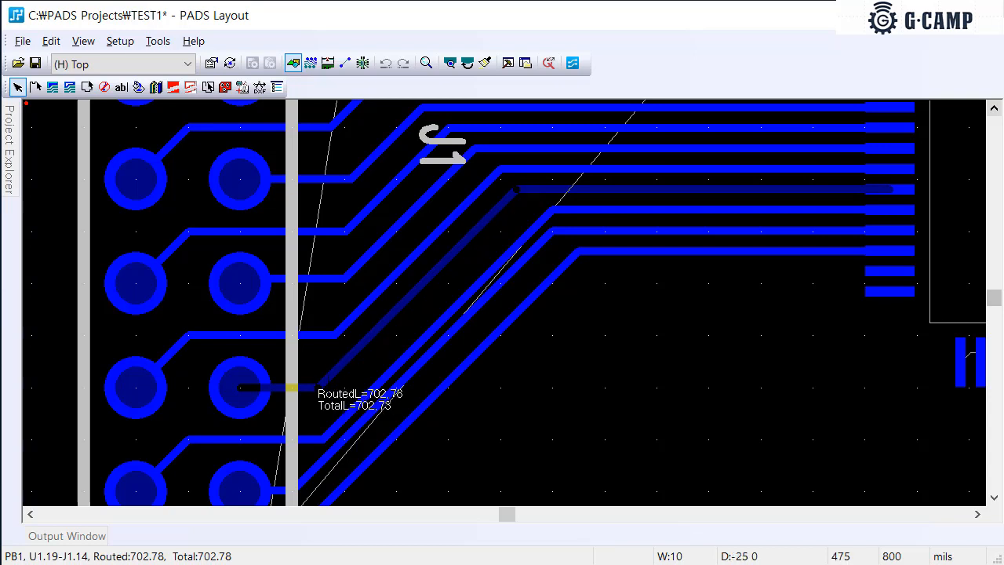
left_click(321, 384)
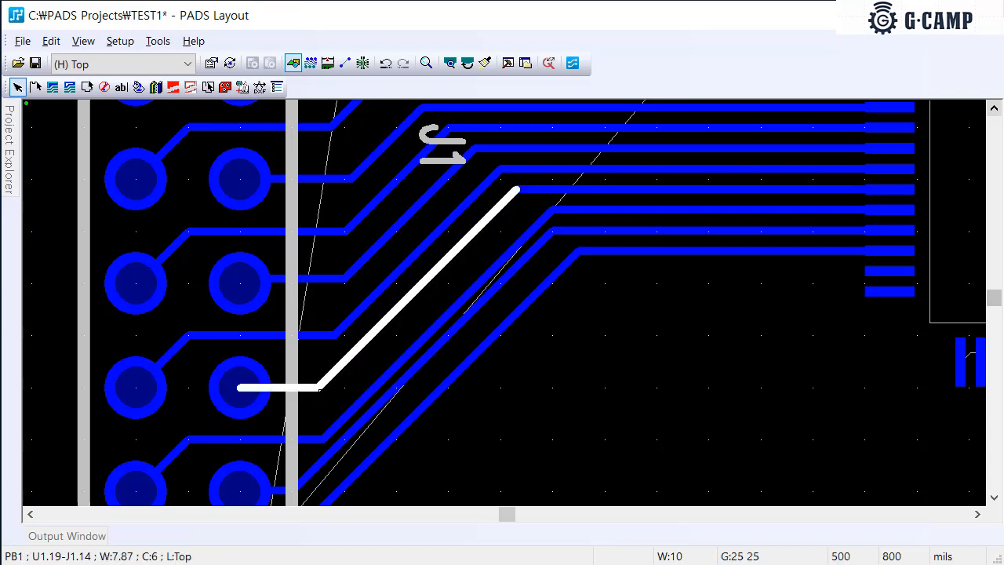
left_click(323, 436)
key("shift+s")
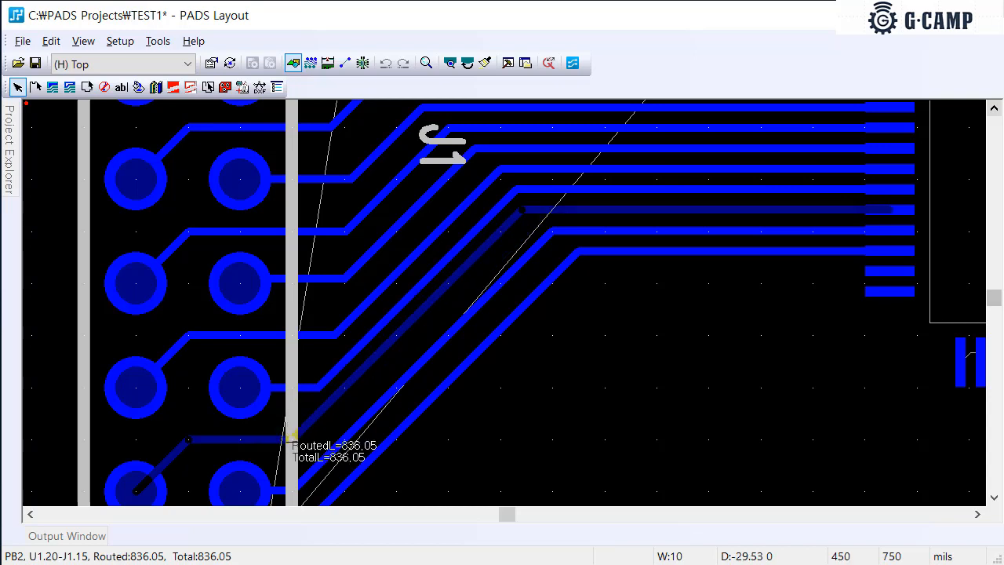
left_click(292, 440)
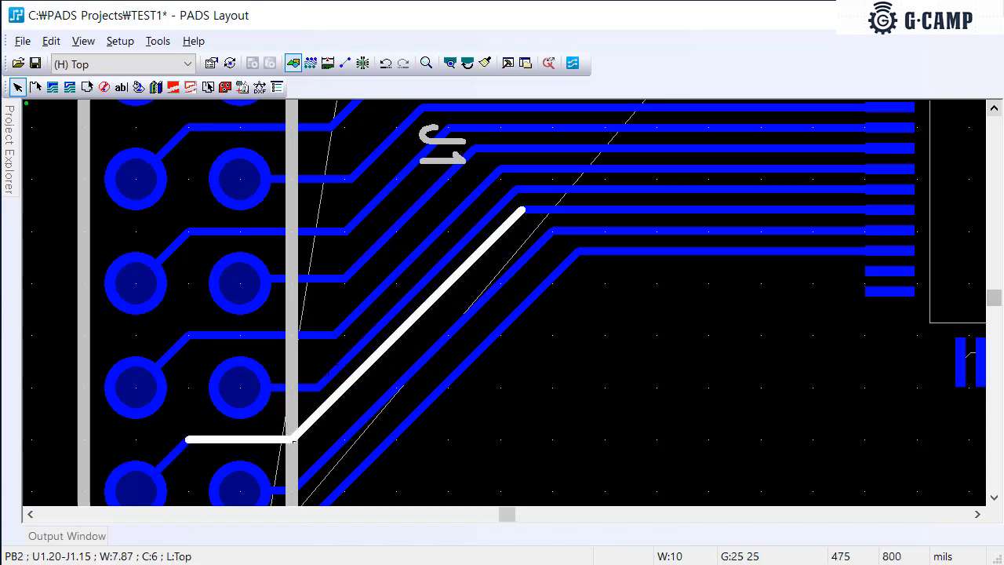
Stretch PB0's lower bend away from J1.13 to 500, 850, and raise PB10's bend beside J1.16 closer to the PB2 trace
left_click(335, 335)
key("shift+s")
left_click(291, 335)
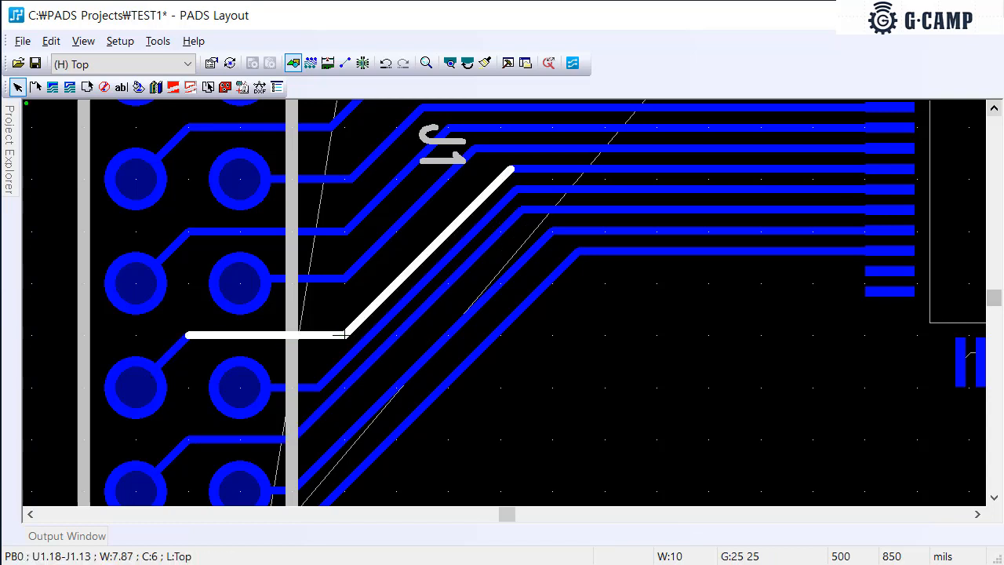
left_click(289, 469)
key("shift+s")
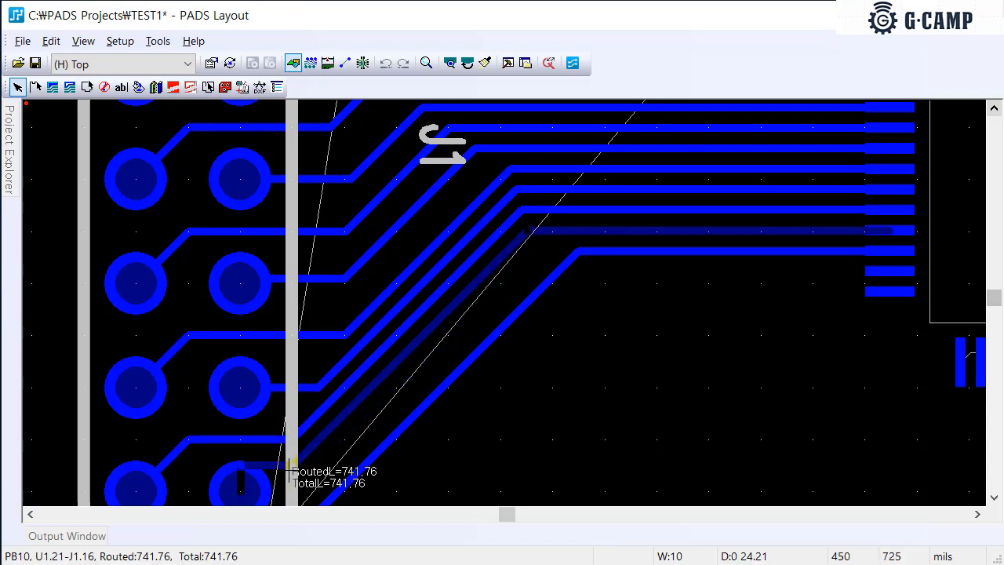
left_click(292, 471)
Stretch the short bend of PB11 beside J1.17
scroll(294, 463, "down", 3)
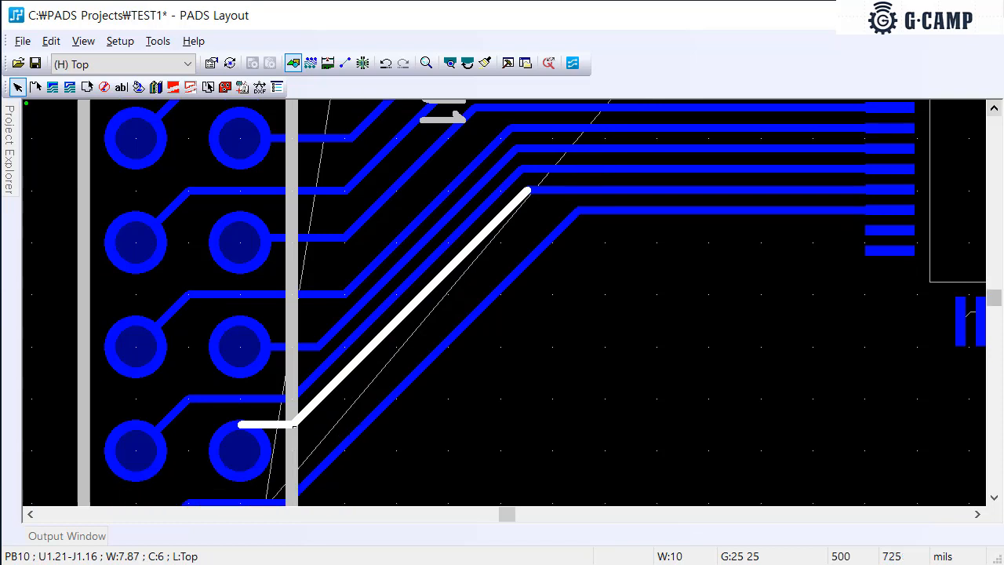
left_click(292, 442)
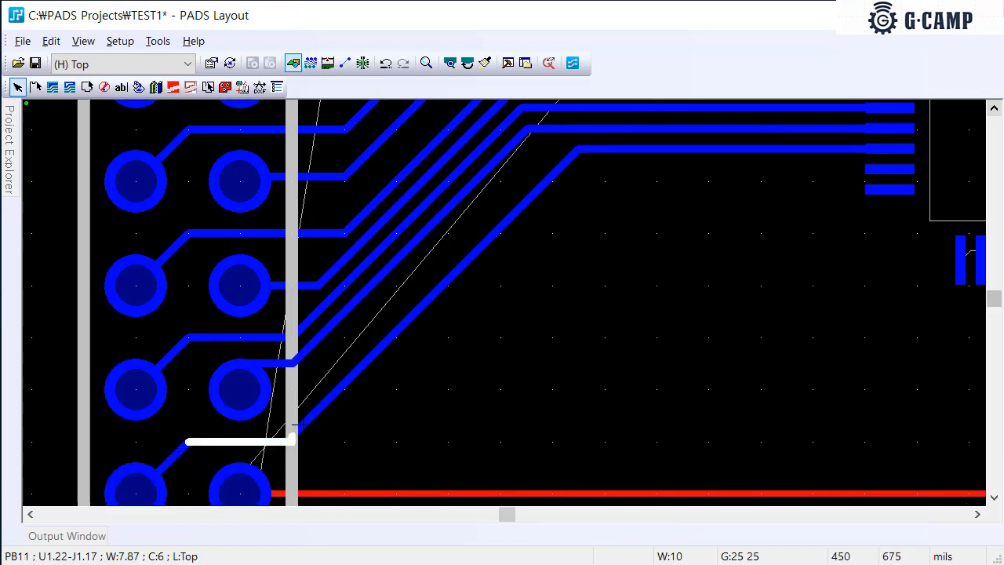
key("shift+s")
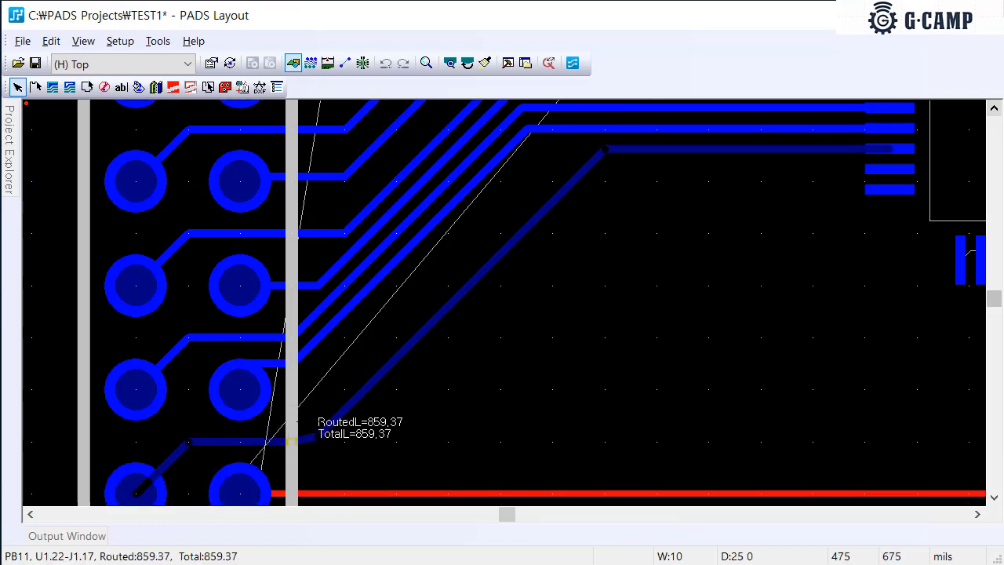
left_click(291, 428)
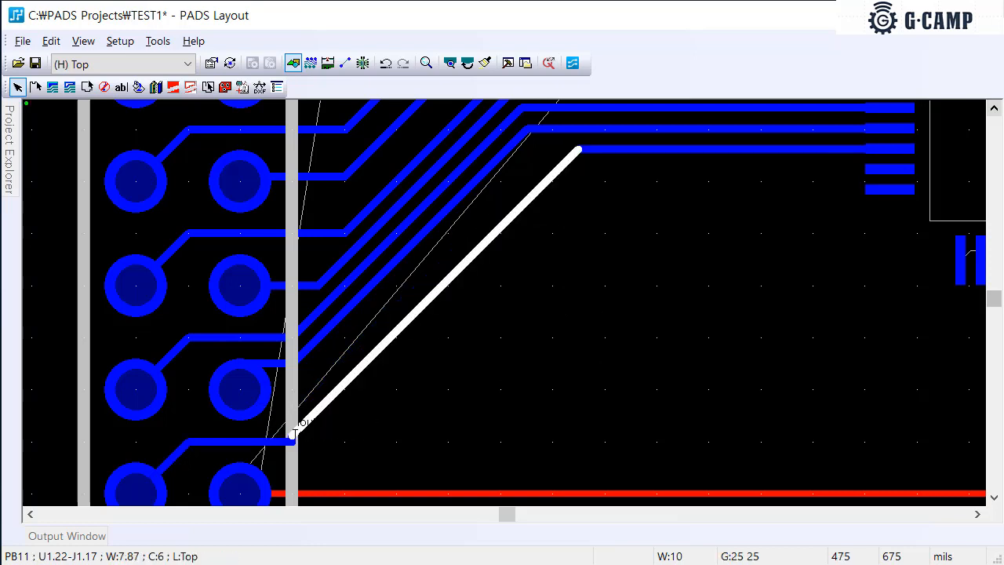
Lower the PB10 bend by 25 mils to 450, 700 so its straight run is level with the J1.16 pad
scroll(292, 475, "up", 1)
left_click(295, 402)
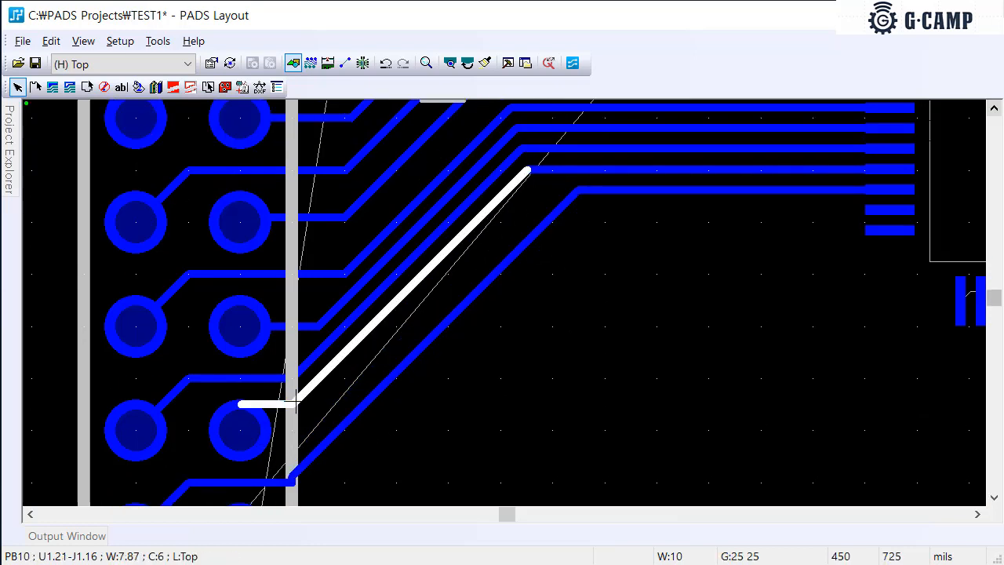
key("shift+s")
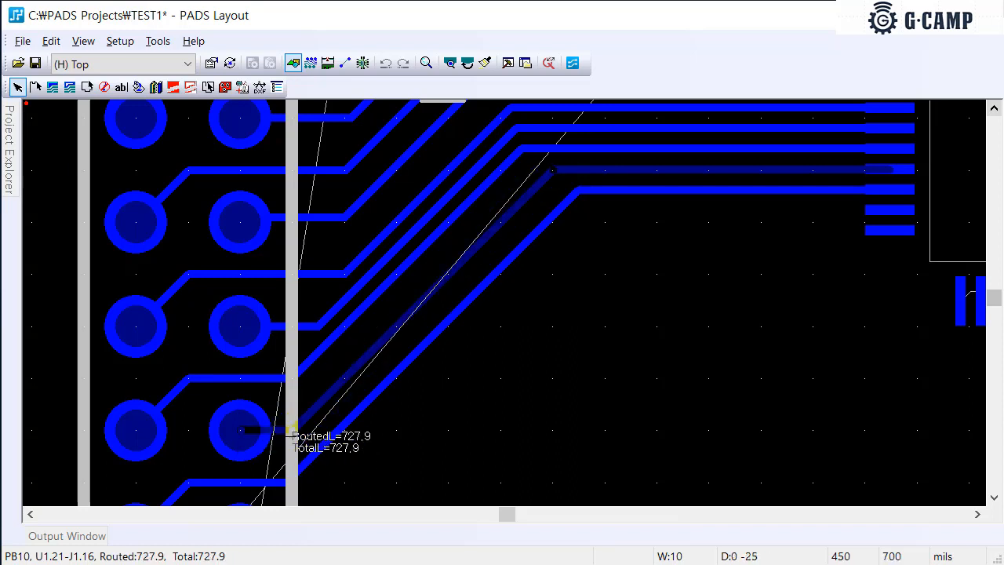
left_click(287, 431)
Stretch PB11's diagonal closer to PB10, shifting its upper bend 25 mils toward J1 to 700, 925
left_click(313, 457)
key("shift+s")
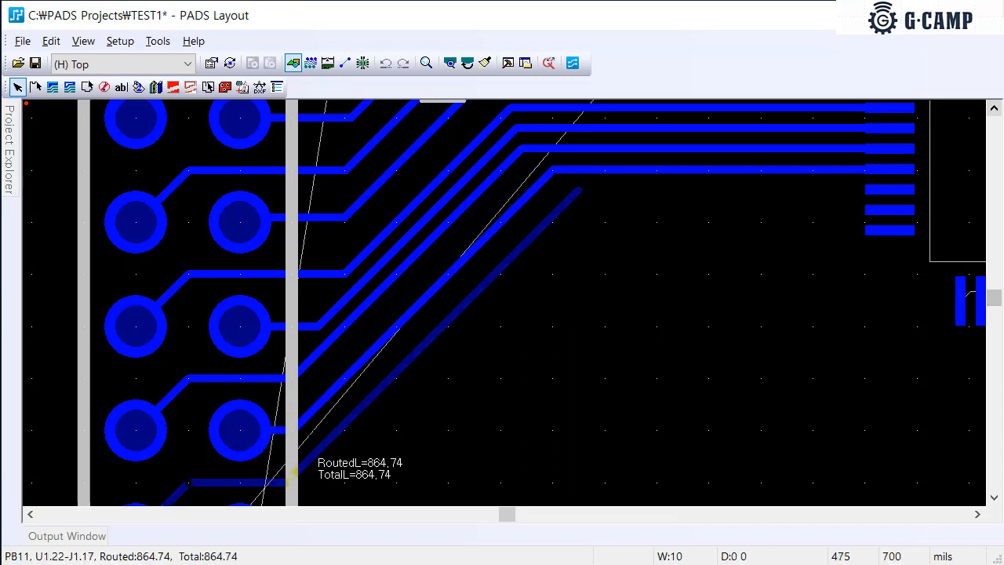
left_click(339, 453)
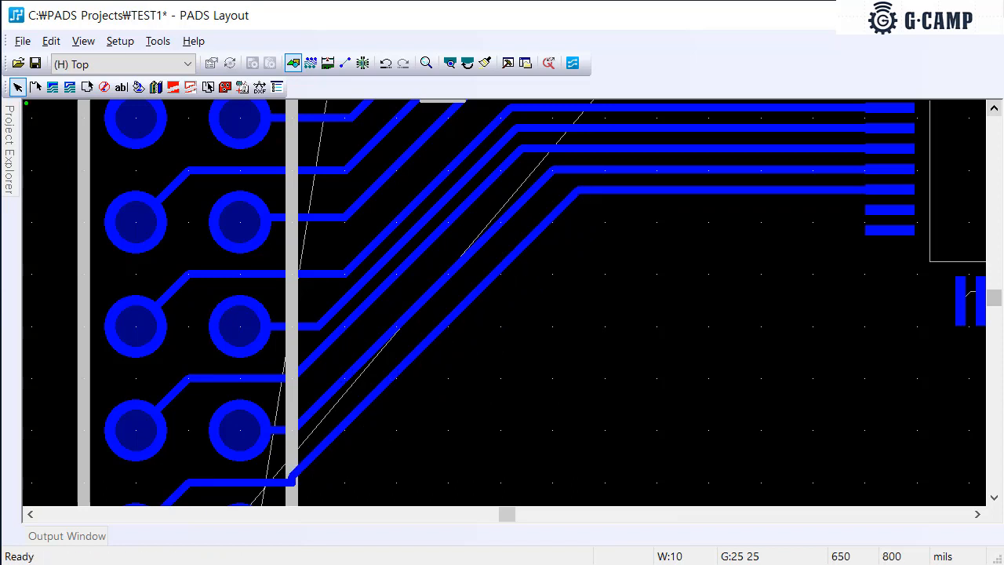
left_click(578, 190)
key("shift+s")
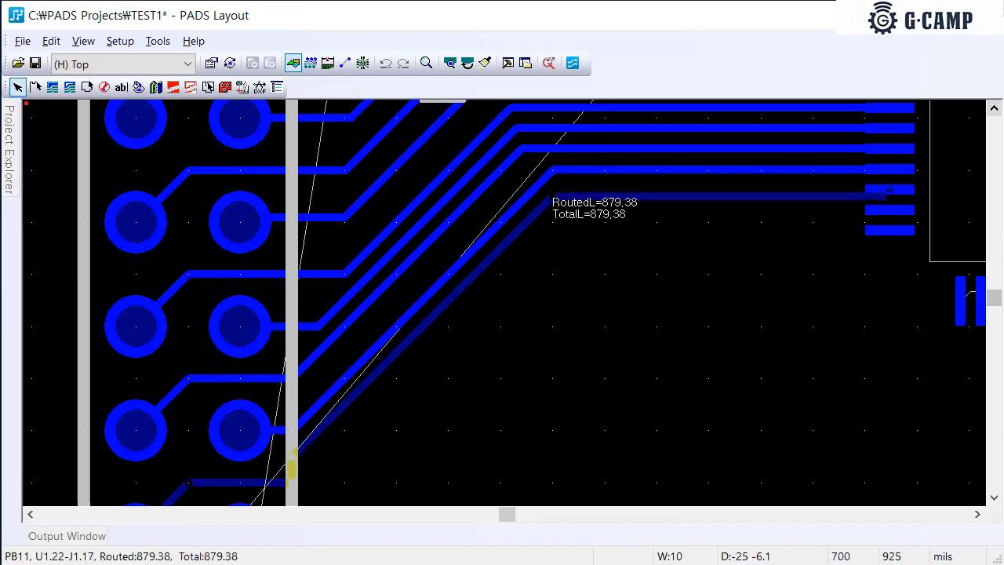
left_click(561, 196)
Stretch the lower bends of PB2 and PB1 25 mils away from J1 so their diagonals sit close beside PB10
scroll(547, 302, "up", 1)
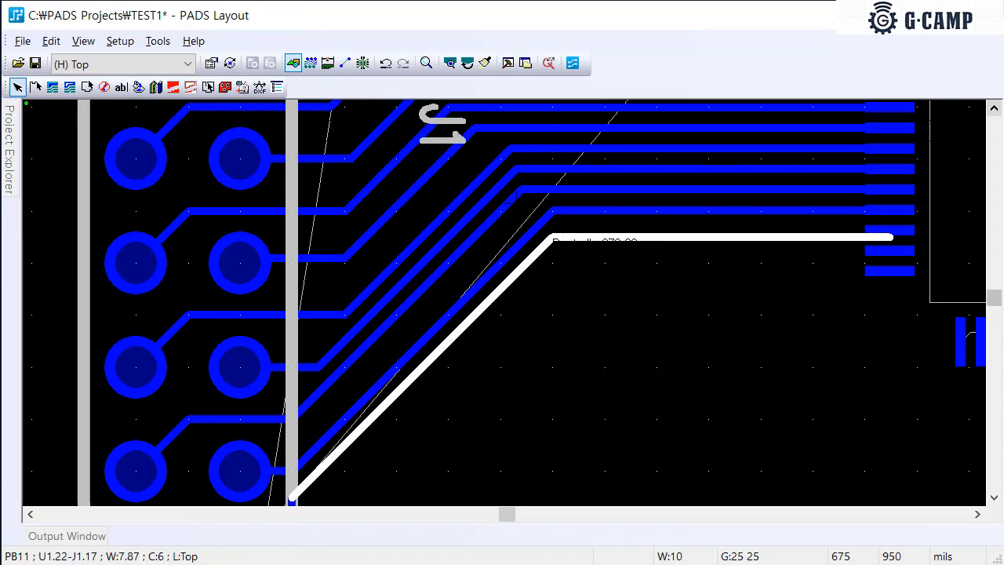
left_click(291, 418)
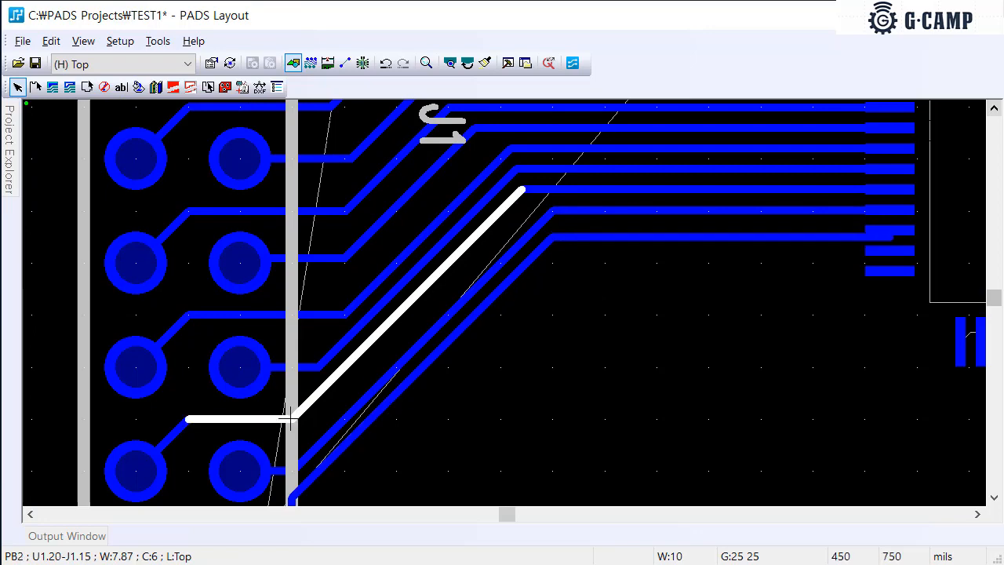
key("shift+s")
left_click(291, 418)
left_click(291, 366)
key("shift+s")
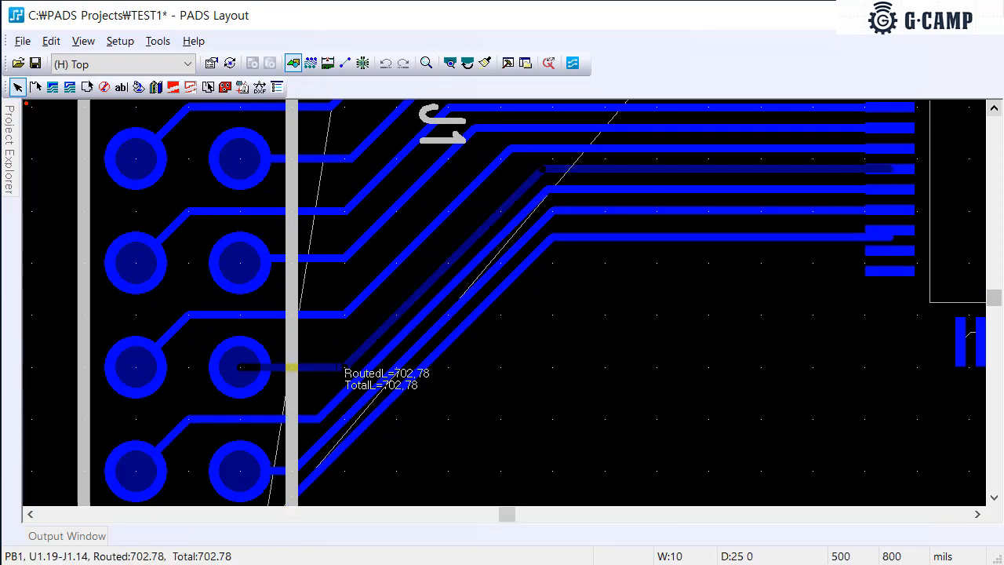
left_click(344, 367)
Stretch PB0's lower bend 25 mils away from J1.13 and PA7's bend to 550, 900, placing both diagonals beside PB1
left_click(345, 315)
key("shift+s")
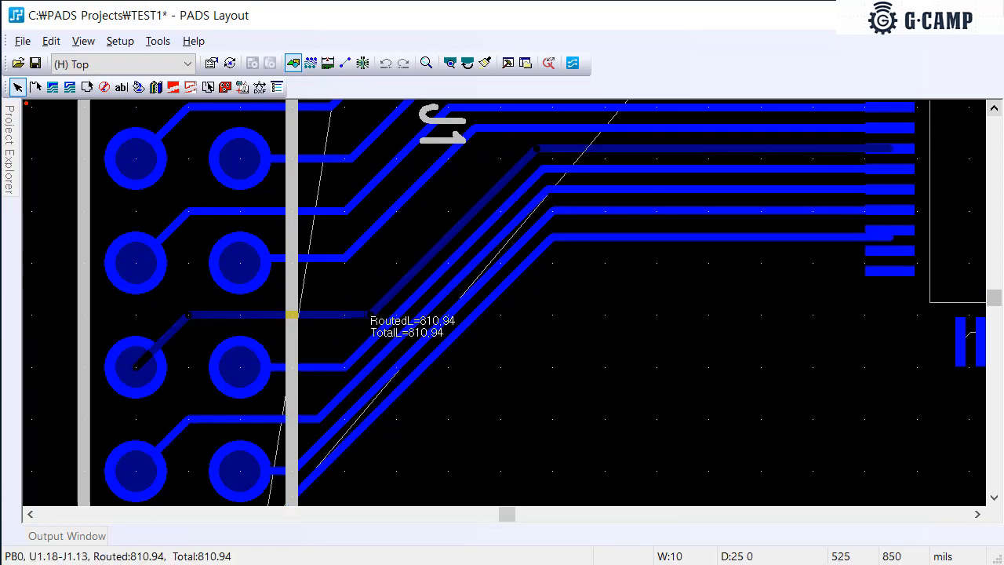
left_click(372, 316)
left_click(345, 259)
key("shift+s")
left_click(399, 263)
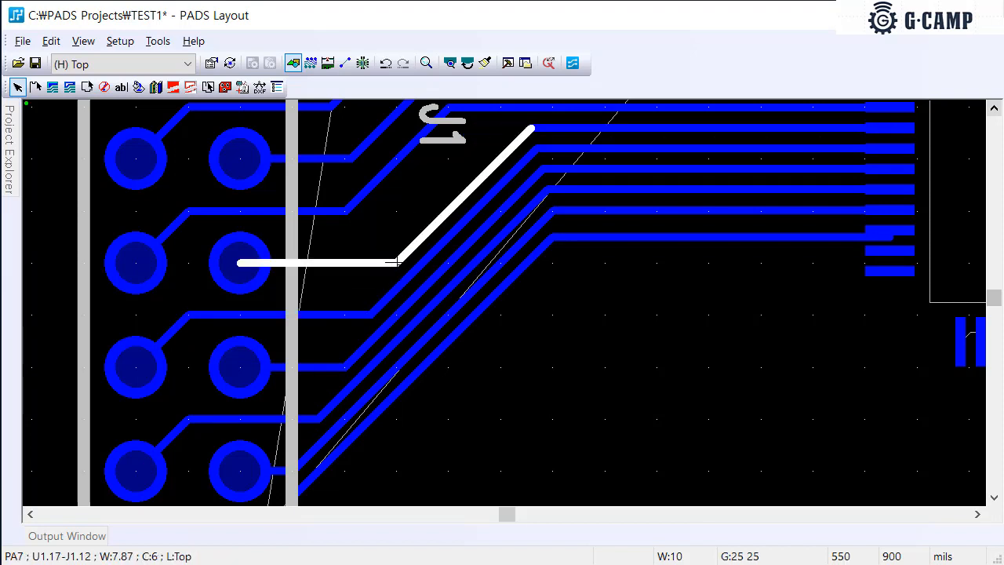
Stretch the lower bends of PA6 and PA5 away from J1 so their diagonals run evenly spaced beside PA7
scroll(398, 264, "up", 1)
left_click(345, 272)
key("shift+s")
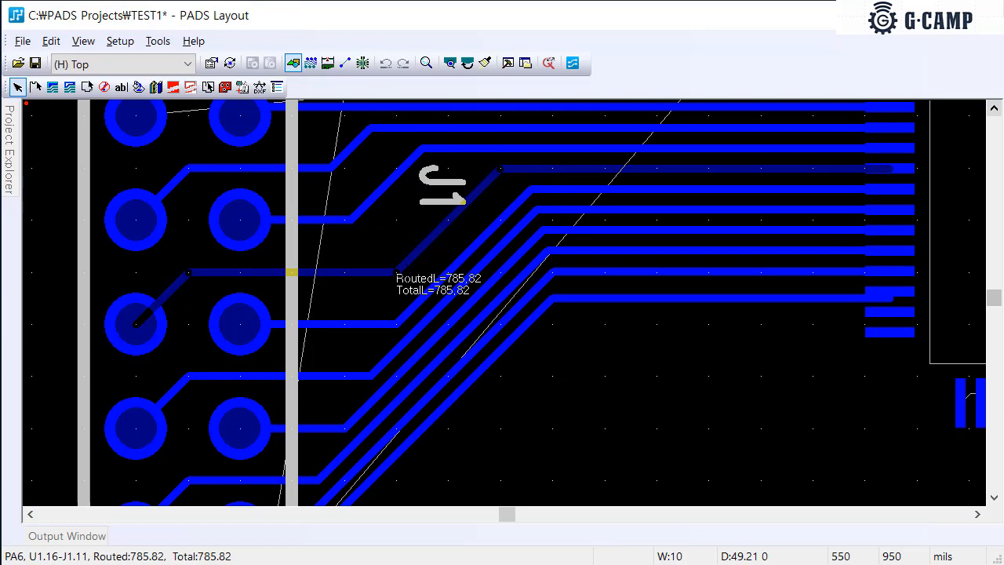
left_click(422, 272)
left_click(367, 220)
key("shift+s")
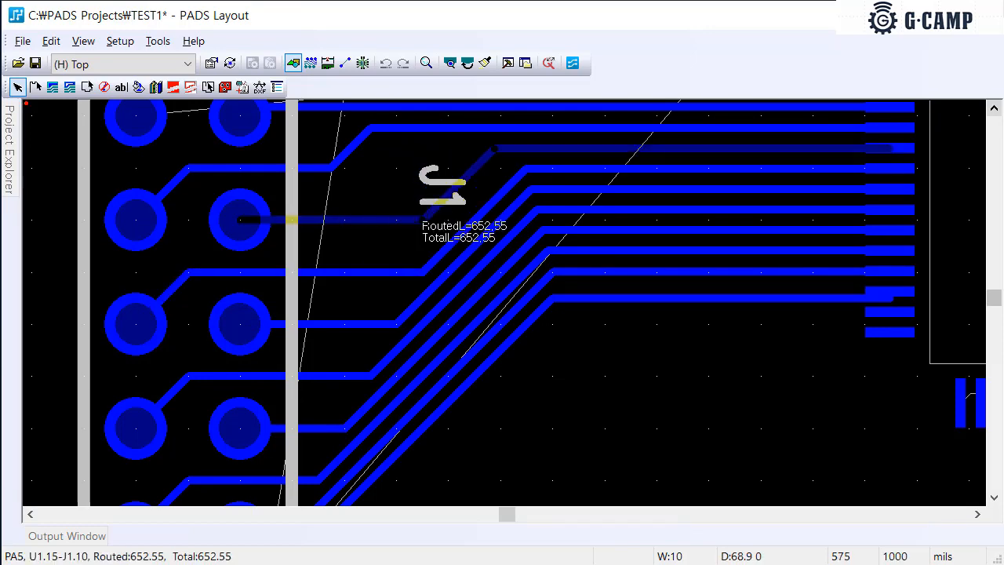
left_click(441, 186)
Stretch the lower bends of PA4 and PA5 toward J1 until they sit on its outline edge at x 450
scroll(442, 188, "up", 1)
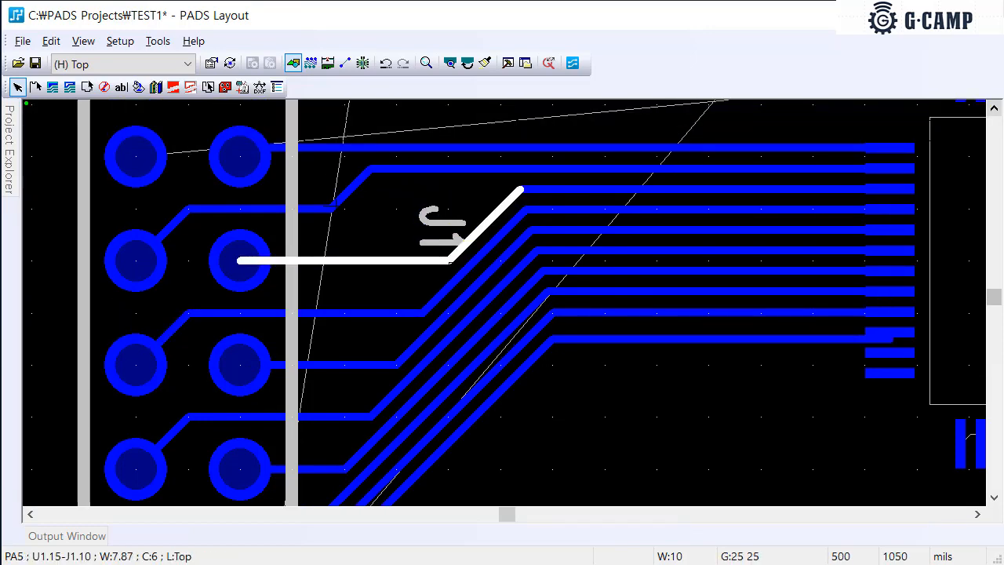
left_click(329, 209)
key("shift+s")
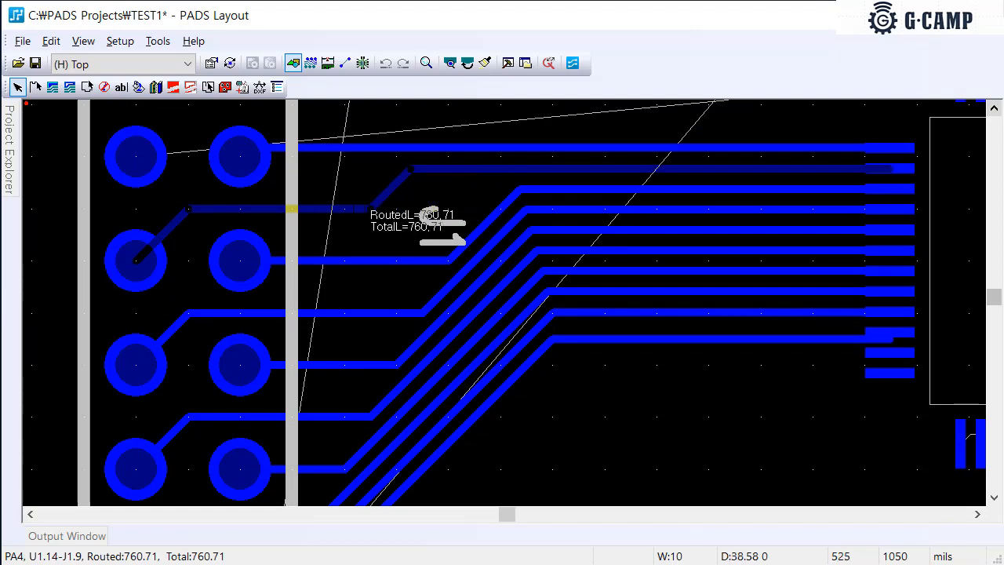
left_click(296, 210)
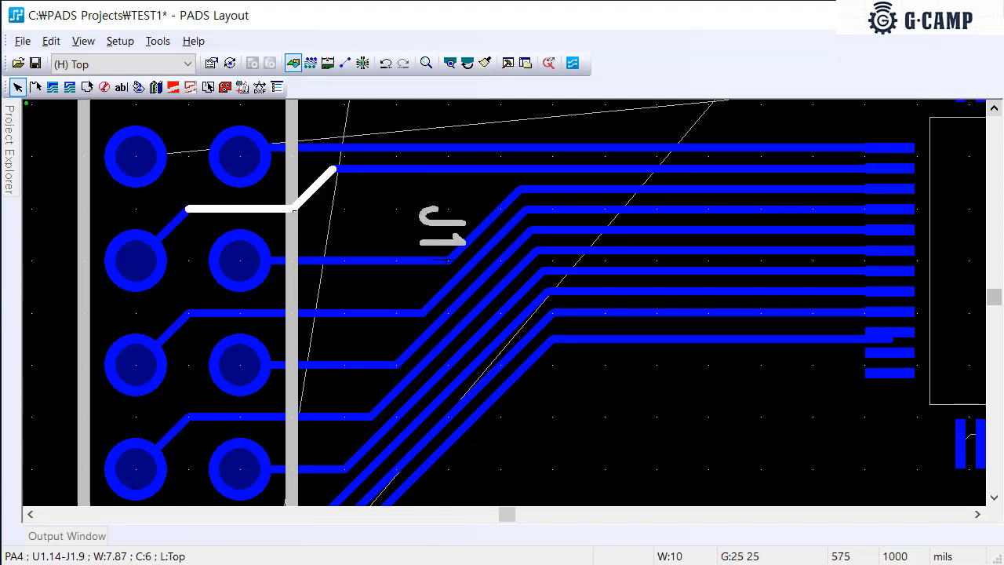
left_click(369, 260)
key("shift+s")
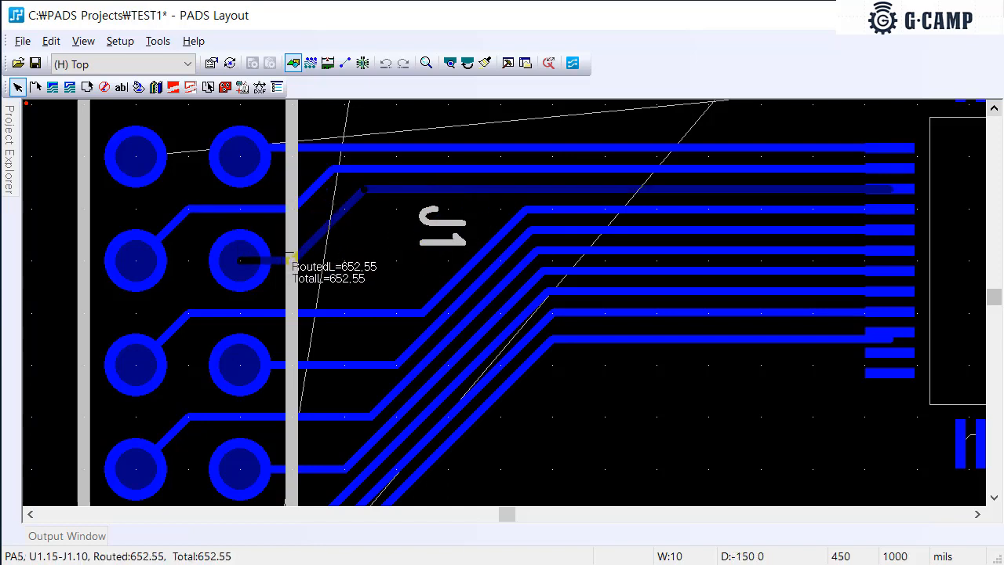
left_click(291, 259)
Stretch PA6's lower bend to 450, 950 and PA7's lower bend to 450, 900 on J1's outline edge
left_click(424, 312)
key("shift+s")
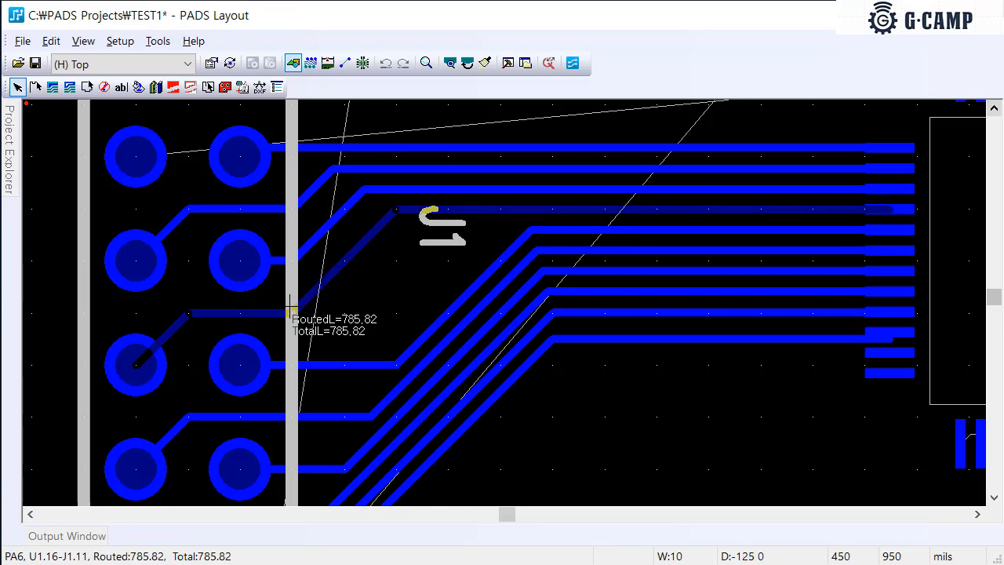
left_click(293, 312)
left_click(291, 364)
key("shift+s")
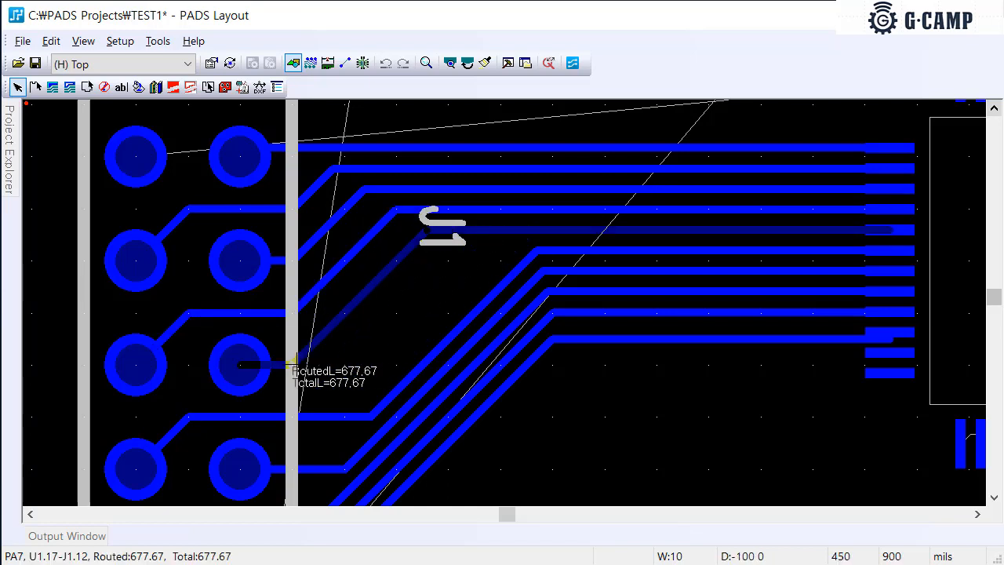
left_click(291, 365)
Stretch PB0's lower bend to 450, 850 and bring PB1's lower bend onto J1's outline edge directly beneath it
left_click(292, 414)
key("shift+s")
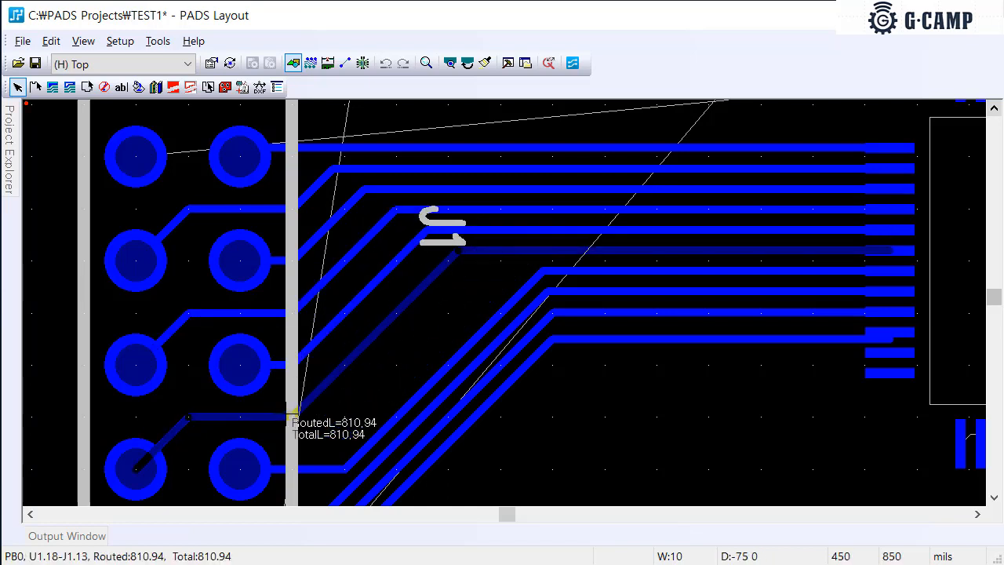
left_click(291, 414)
scroll(343, 432, "down", 2)
left_click(292, 423)
key("shift+s")
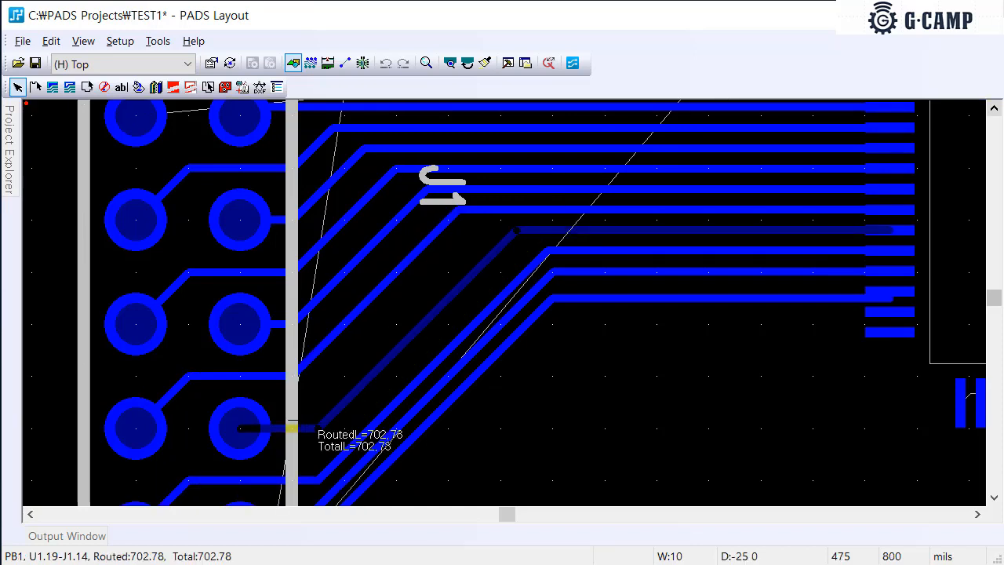
left_click(292, 427)
Stretch PB2's lower bend toward J1 onto the outline edge, in line with PB1's bend
scroll(292, 427, "down", 3)
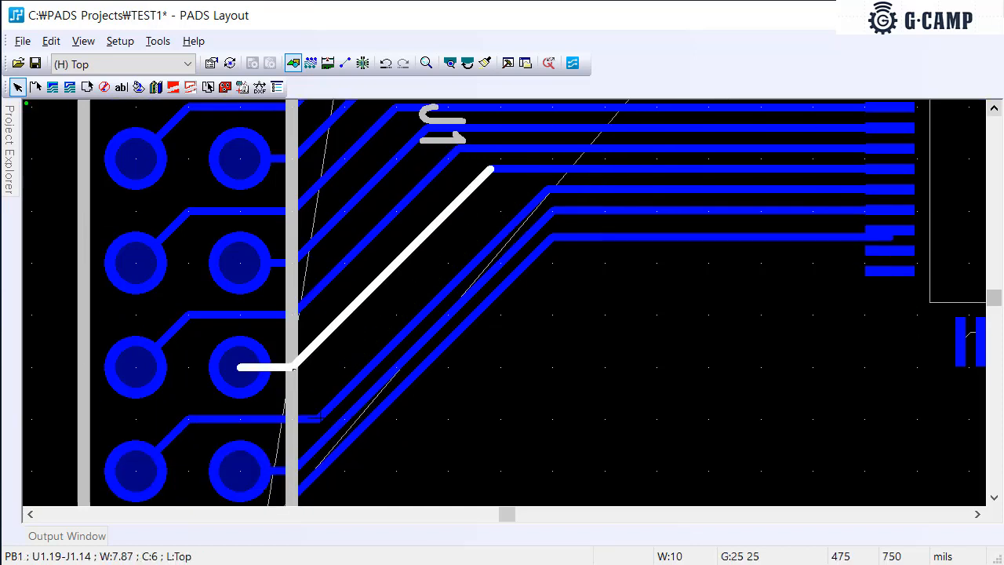
left_click(291, 416)
key("shift+s")
left_click(292, 420)
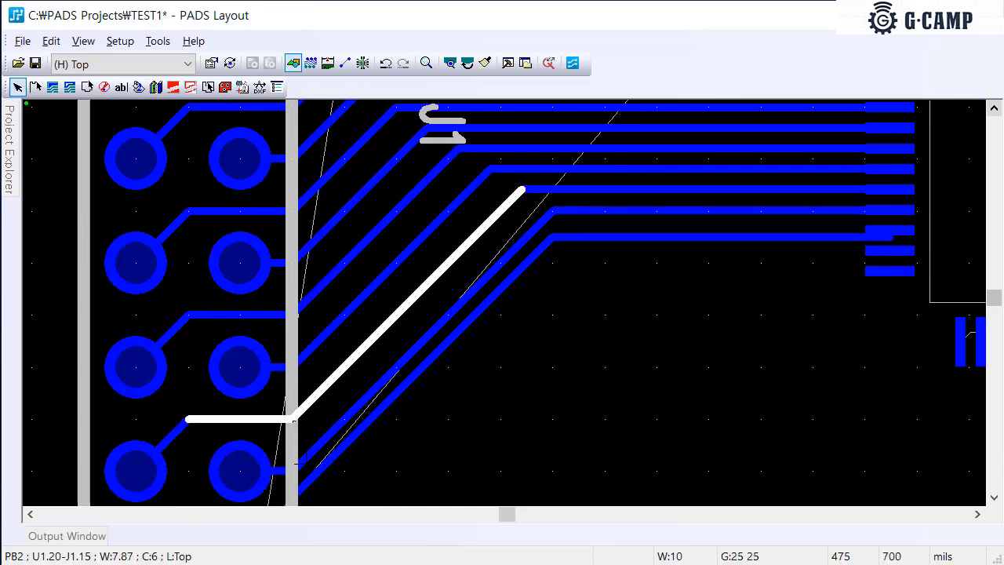
Stretch PB11's lower bend 25 mils away from J1 to 475, 675, widening the gap between its diagonal and PB10
left_click(296, 463)
scroll(296, 463, "down", 3)
left_click(290, 429)
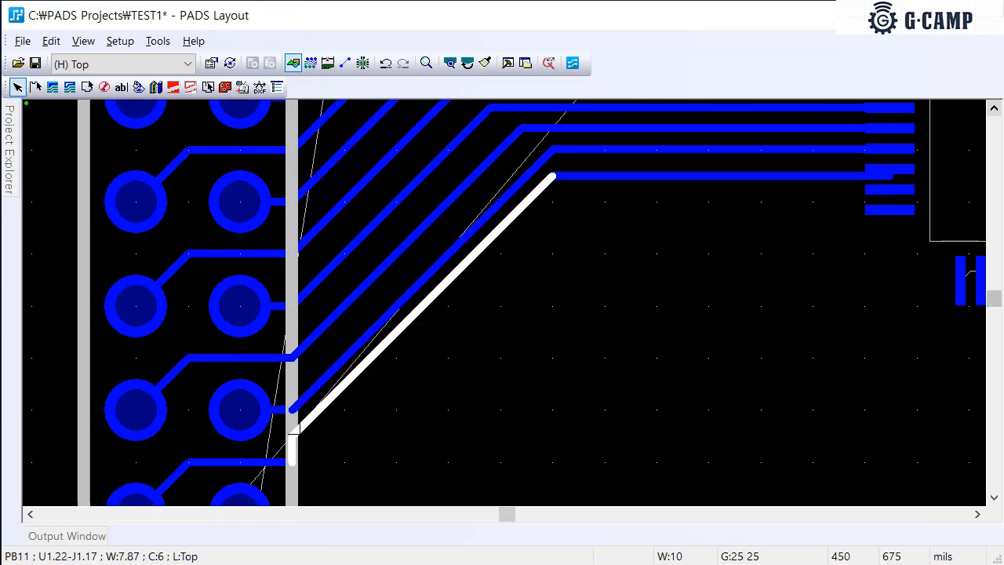
key("shift+s")
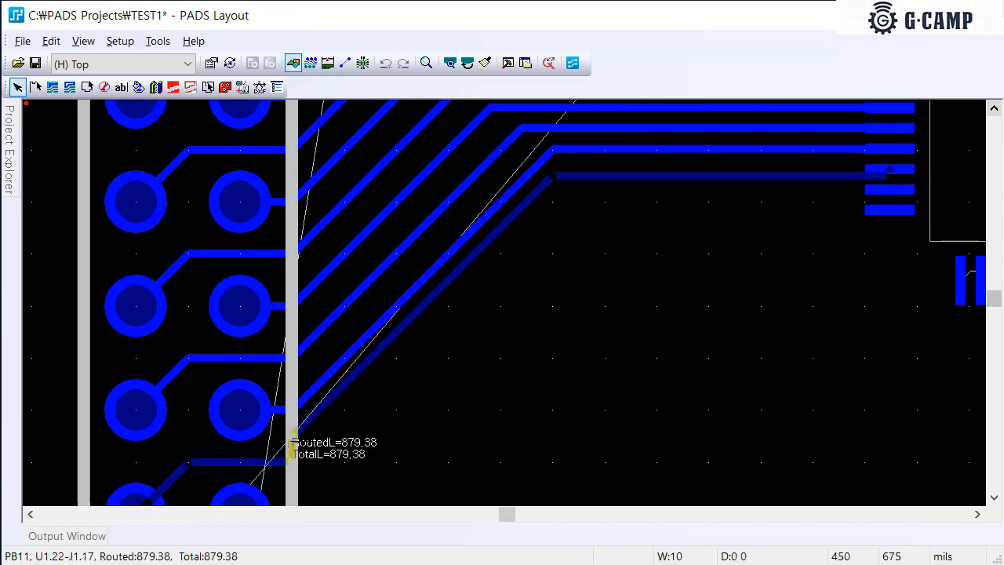
left_click(319, 431)
left_click(389, 431)
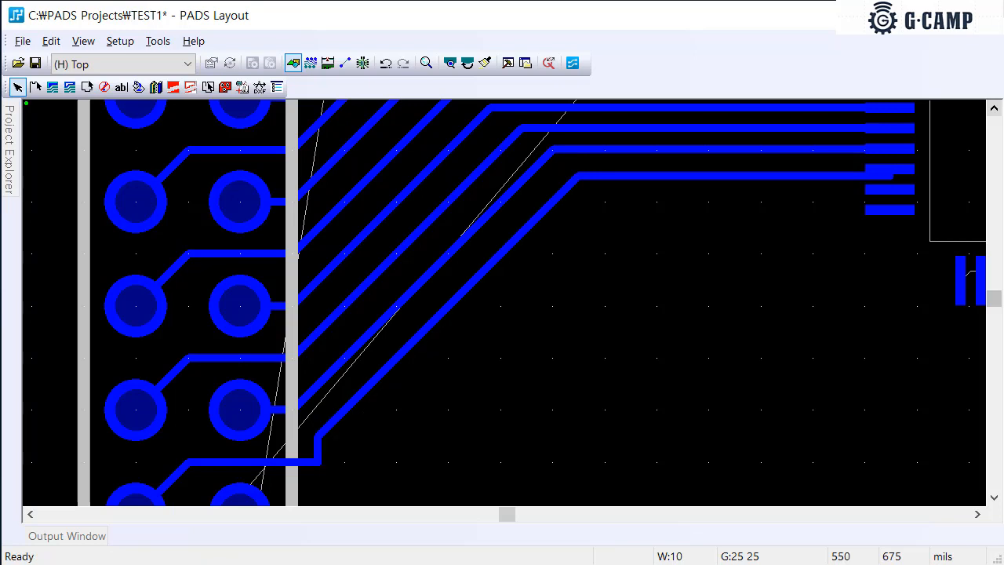
Reroute PB11's lower end from 475, 675 diagonally onto its horizontal J1.17 segment at J1's outline edge, removing the vertical jog
key("F2")
left_click(320, 435)
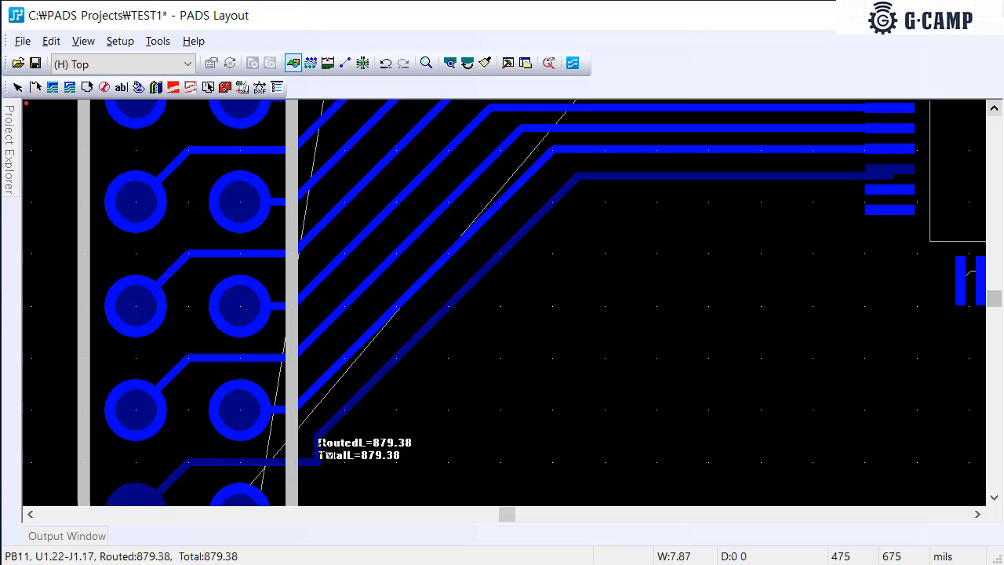
left_click(289, 463)
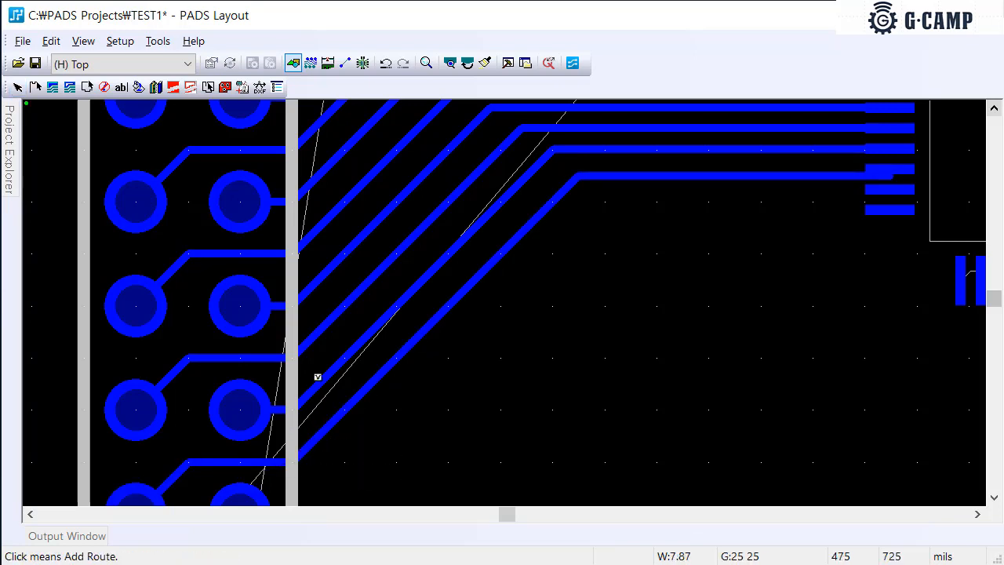
Reroute PB11's horizontal segment centred on its U1.22 pad and join it to the upper end of the existing diagonal
scroll(323, 362, "up", 2)
scroll(363, 392, "up", 1)
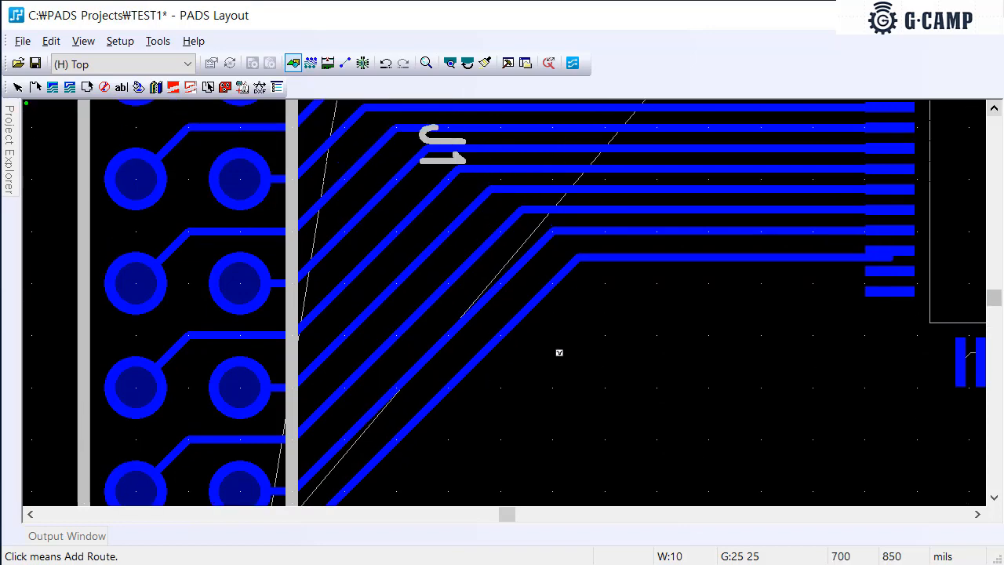
left_click(887, 257)
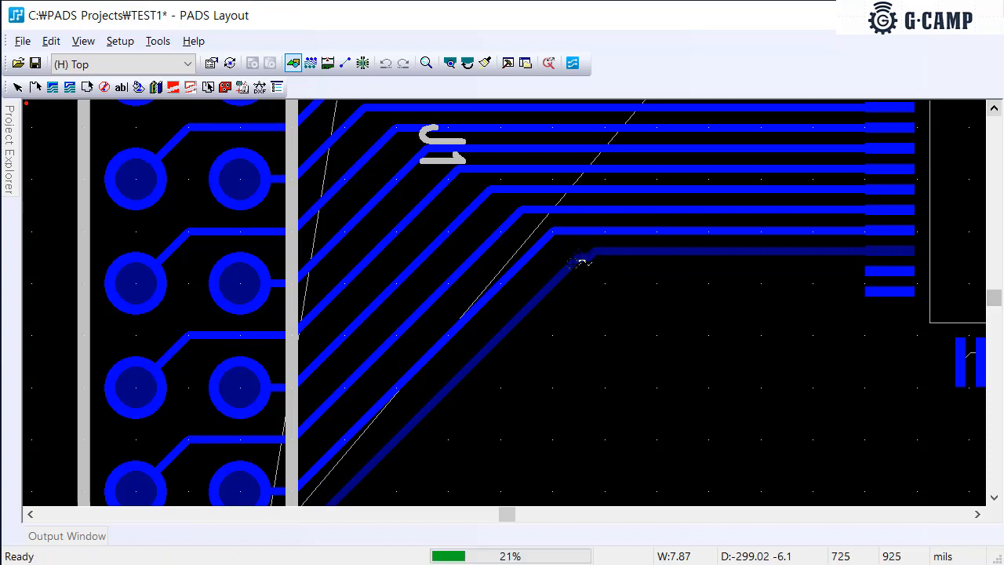
left_click(581, 251)
left_click(578, 273)
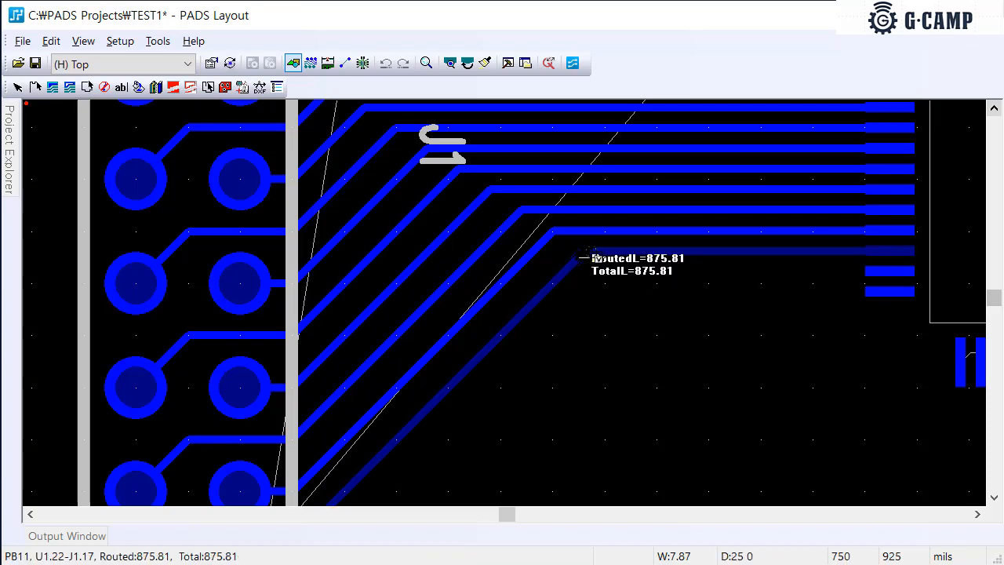
scroll(579, 294, "up", 2)
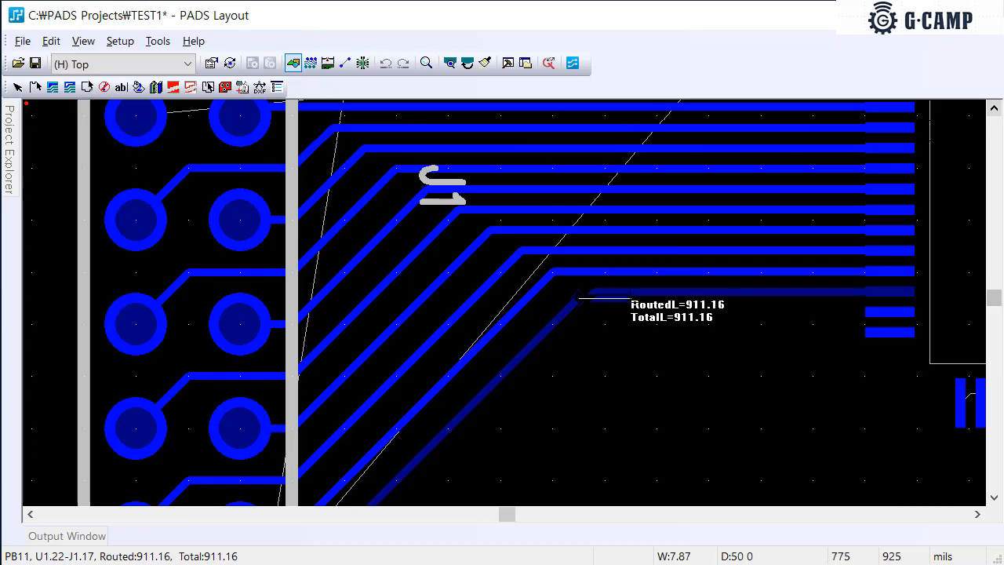
key("Escape")
key("Escape")
Set the design grid to 0.2 mils and stretch PB11's upper bend to about 729.6, 931, level with its horizontal segment
scroll(577, 307, "down", 2, "ctrl")
scroll(577, 307, "up", 4, "ctrl")
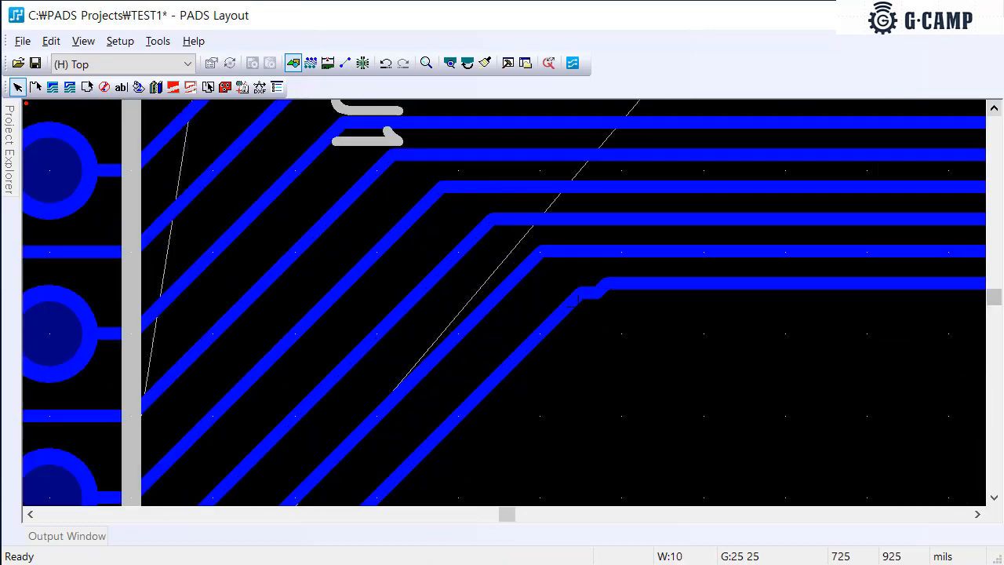
scroll(579, 297, "up", 1, "ctrl")
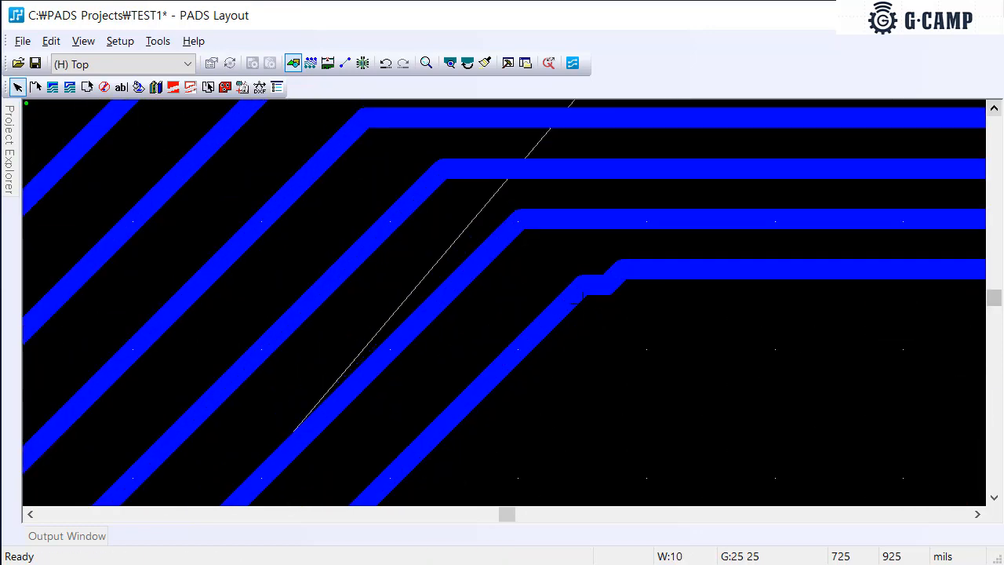
type("g0")
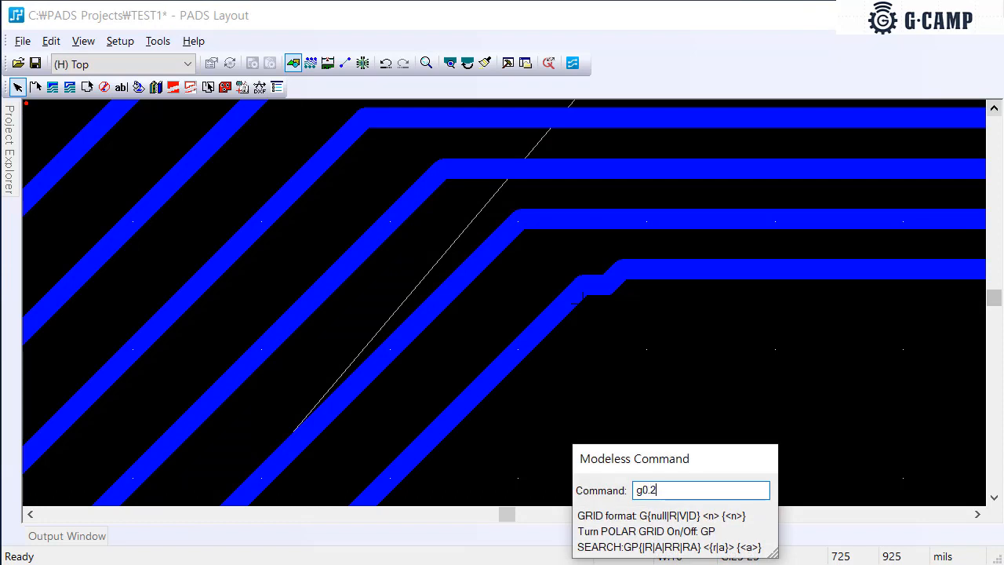
type(".2")
key("Return")
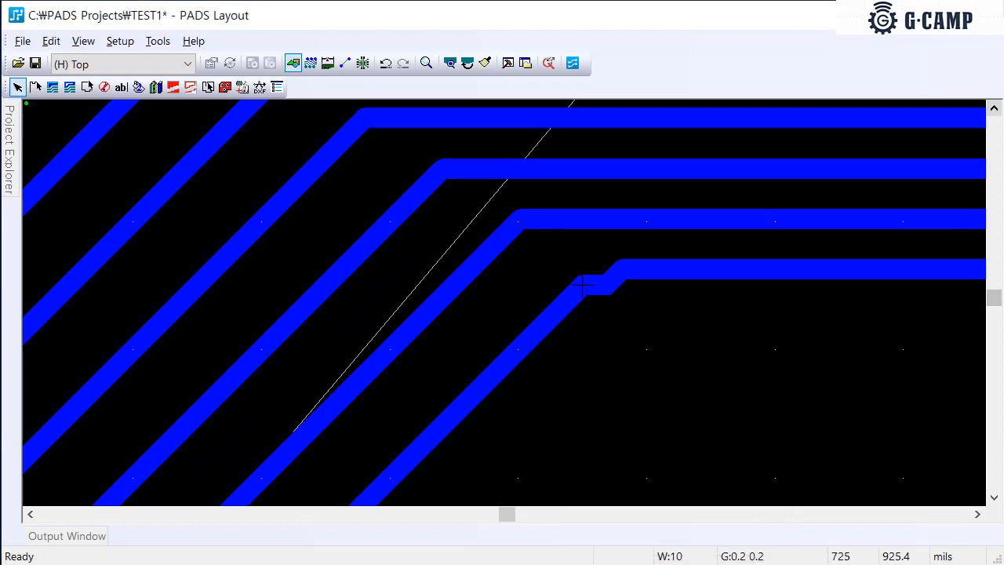
left_click(582, 286)
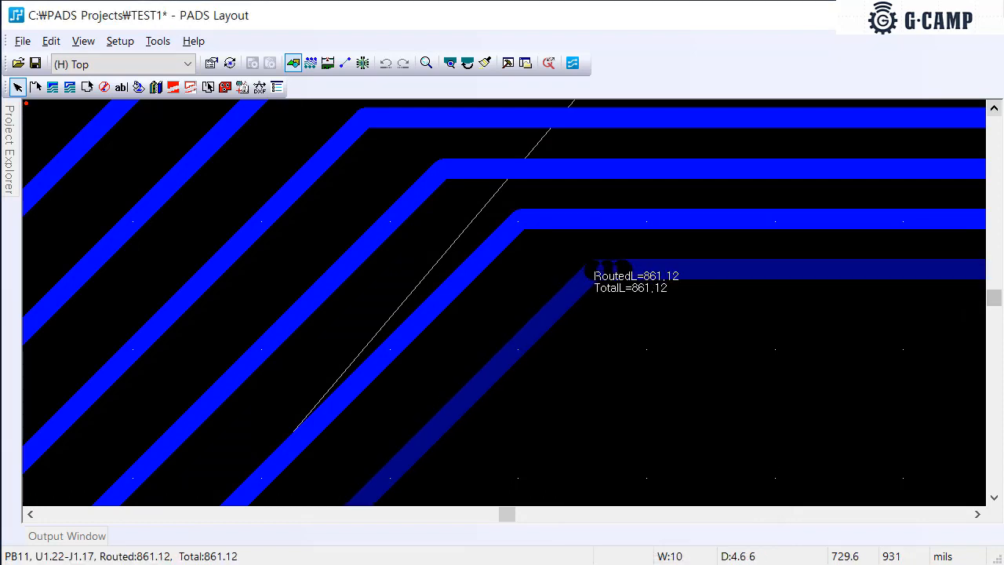
left_click(592, 272)
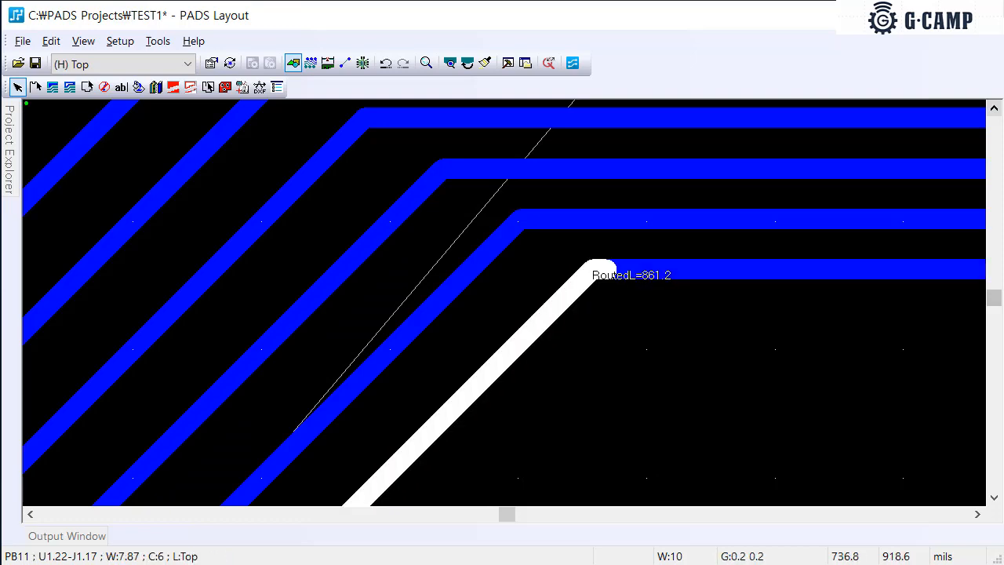
left_click(627, 317)
Examine the remaining unrouted connections around J1, the crystal circuit and U1, and between U1 and J2
scroll(627, 314, "down", 3)
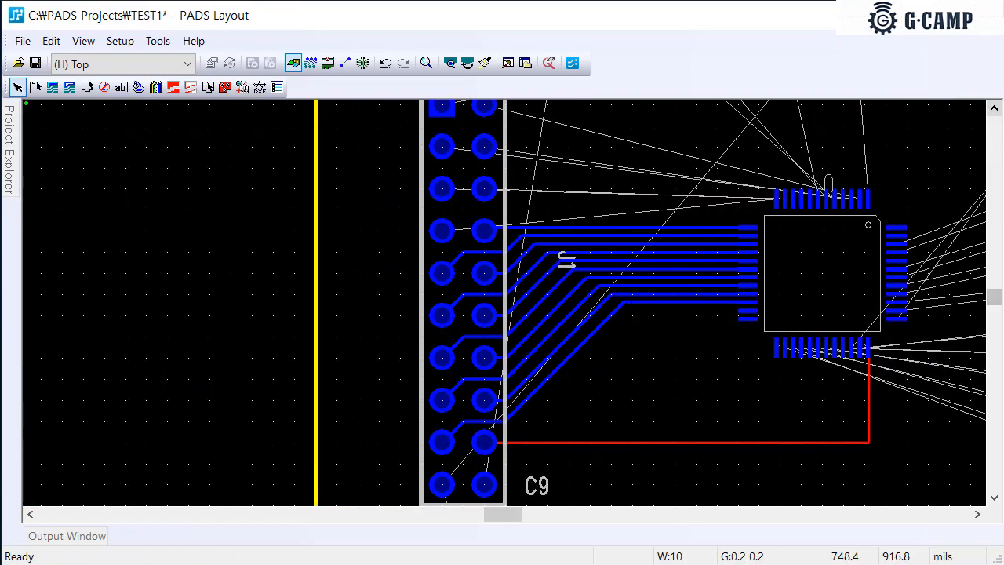
scroll(627, 314, "down", 4)
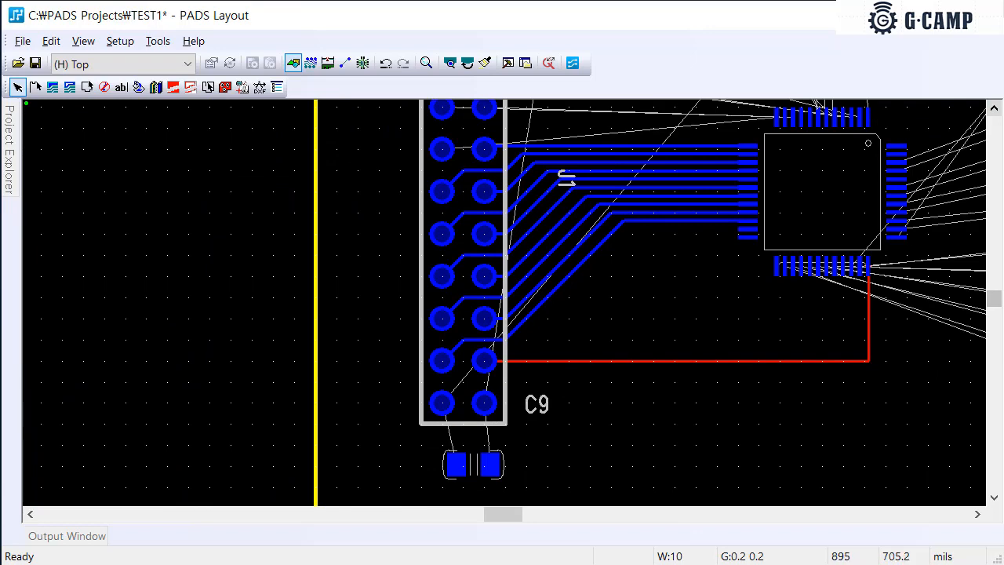
scroll(700, 354, "up", 5)
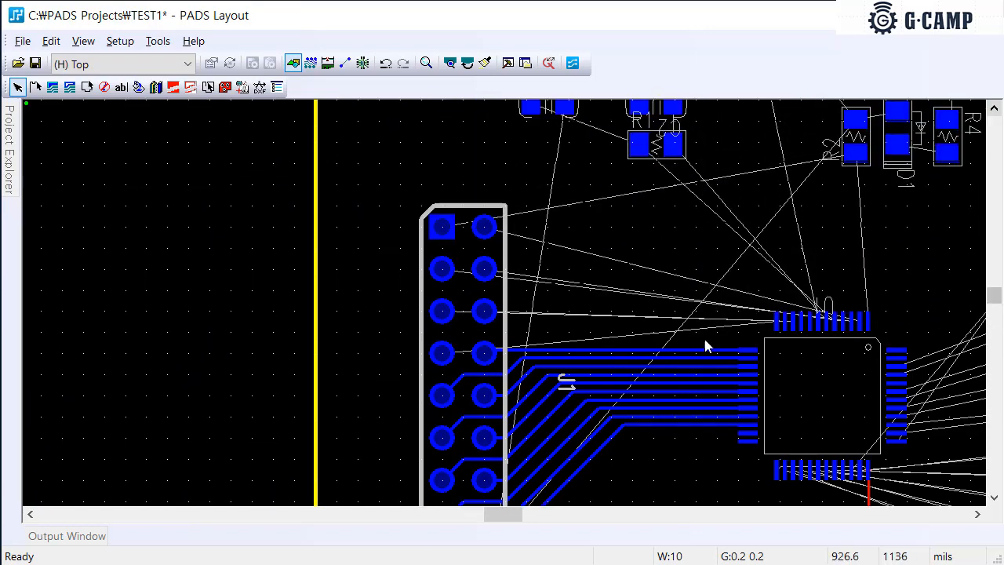
scroll(698, 351, "up", 2)
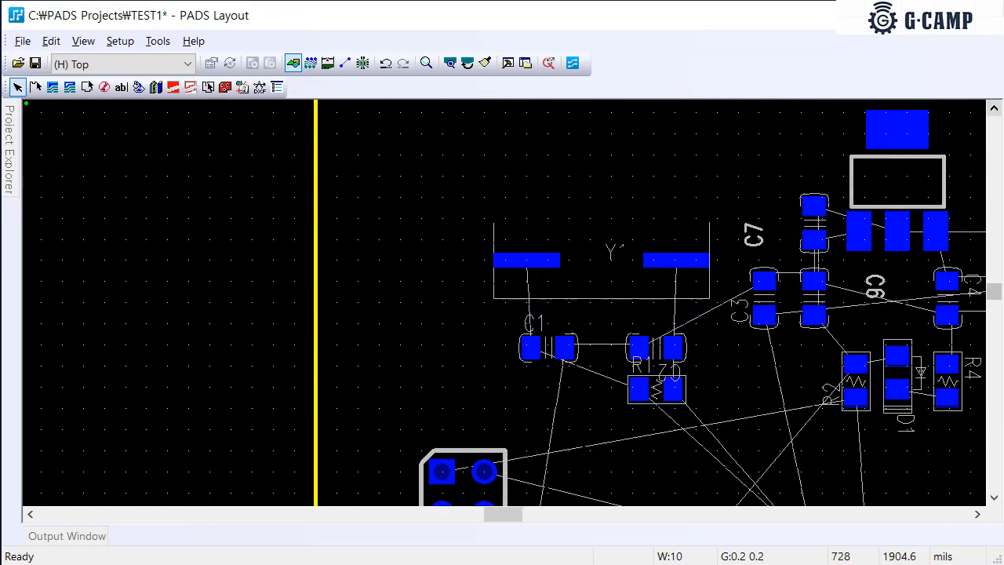
scroll(687, 338, "down", 1)
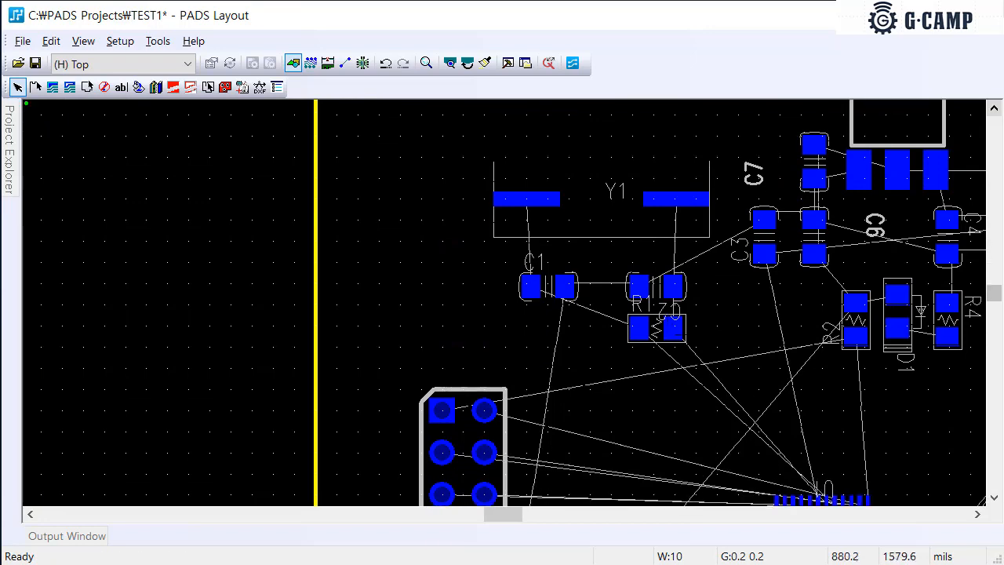
scroll(687, 337, "down", 3, "ctrl")
scroll(749, 396, "down", 1)
scroll(839, 404, "up", 5, "ctrl")
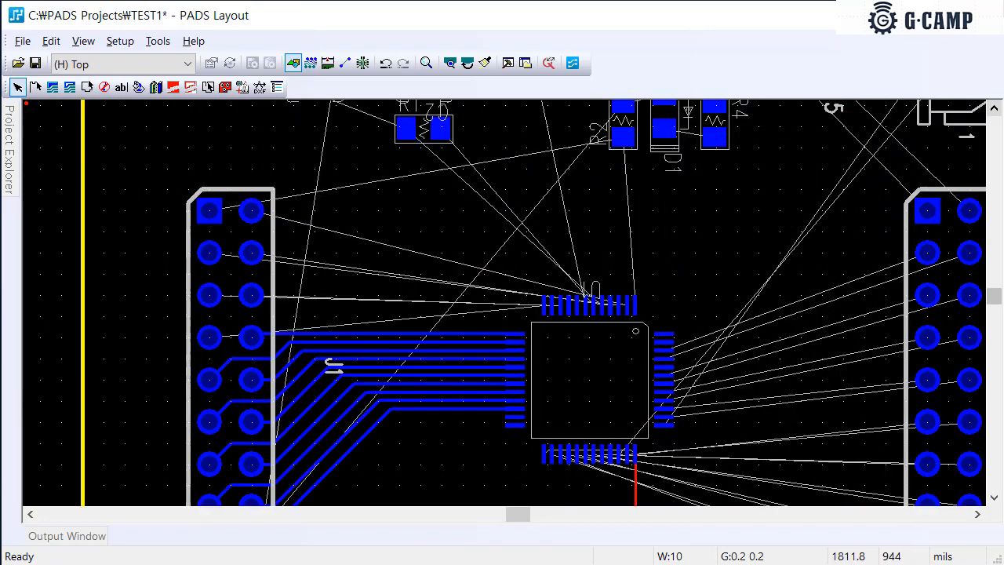
middle_click(766, 382)
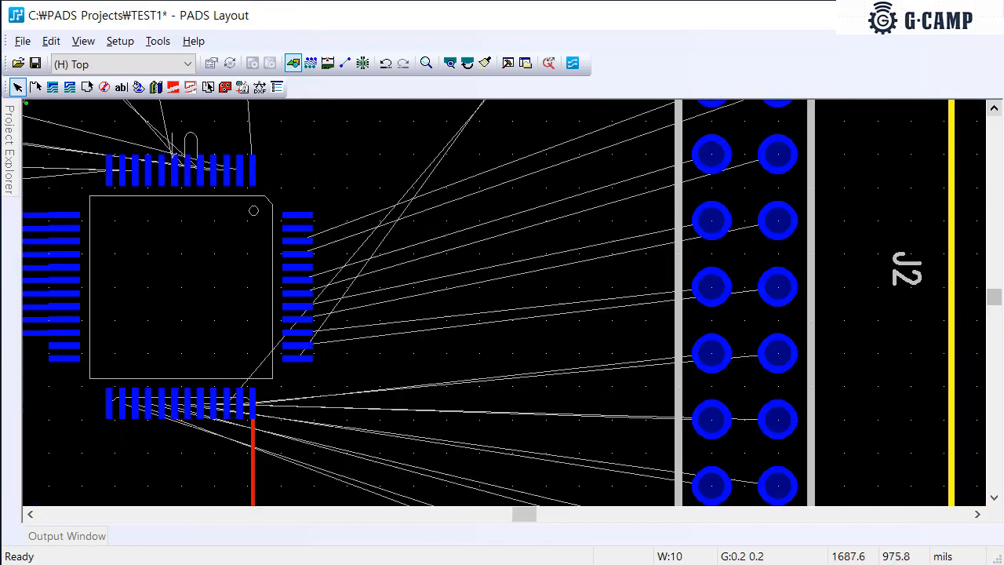
scroll(502, 302, "up", 2)
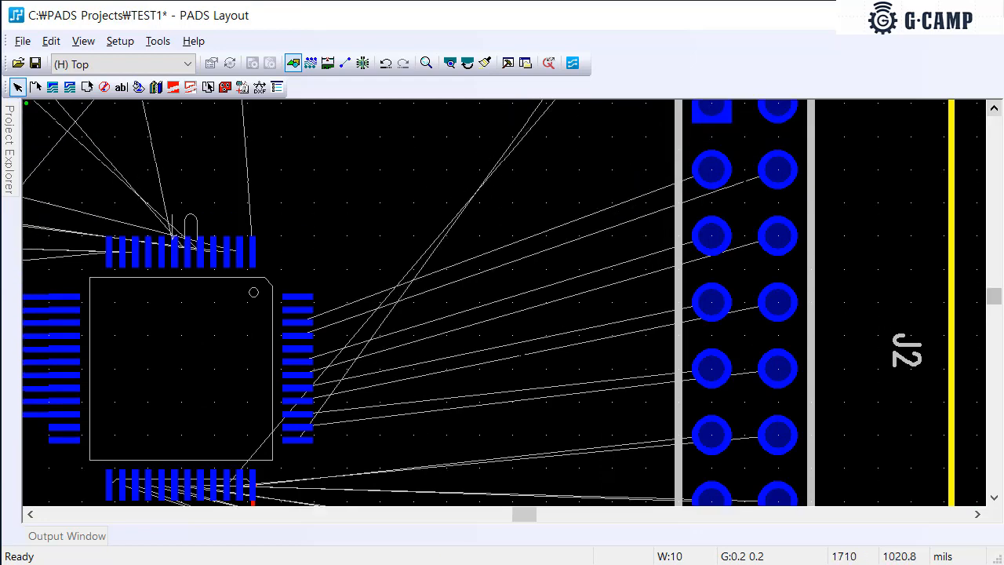
Route PB9 from U1.46 to J2.3 horizontally, diagonally up and horizontally into the pin, changing the grid to 25 mils on the way
key("F2")
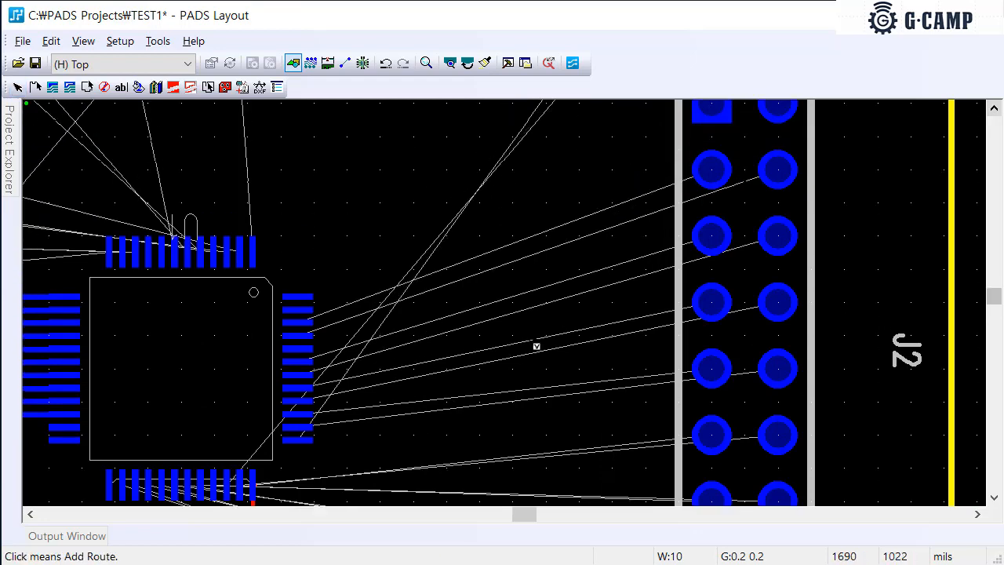
scroll(589, 355, "up", 2)
left_click(309, 376)
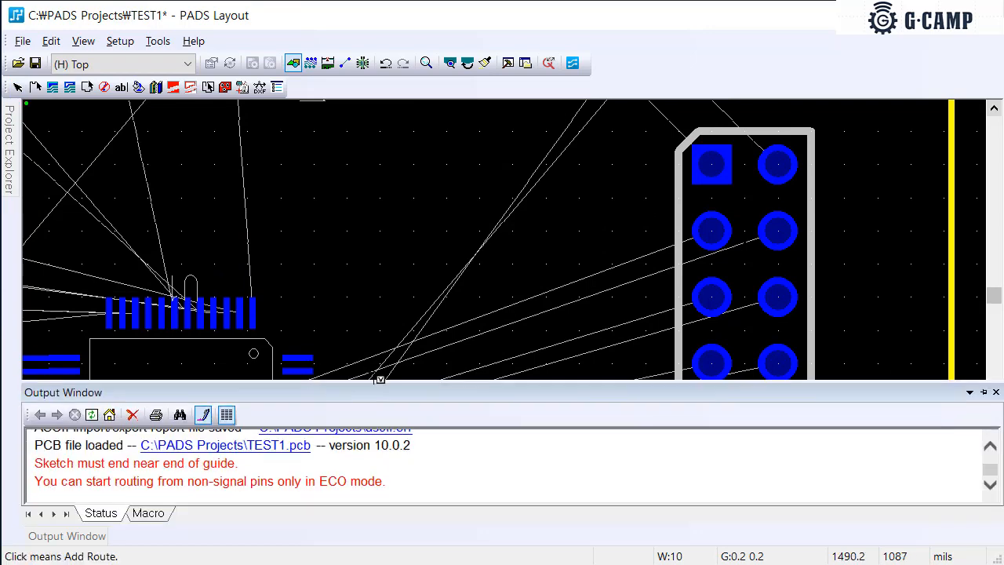
scroll(345, 359, "down", 2)
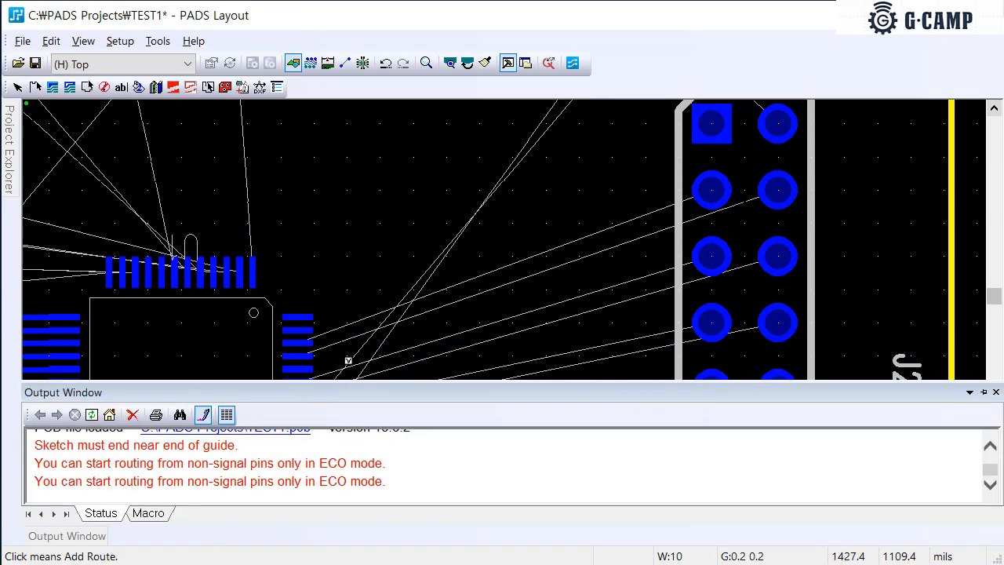
left_click(308, 310)
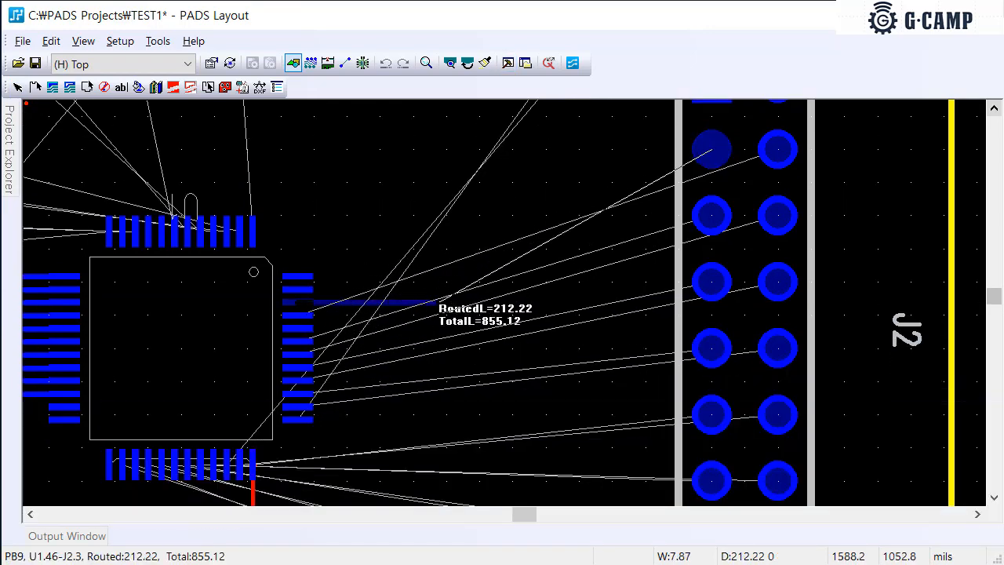
left_click(388, 302)
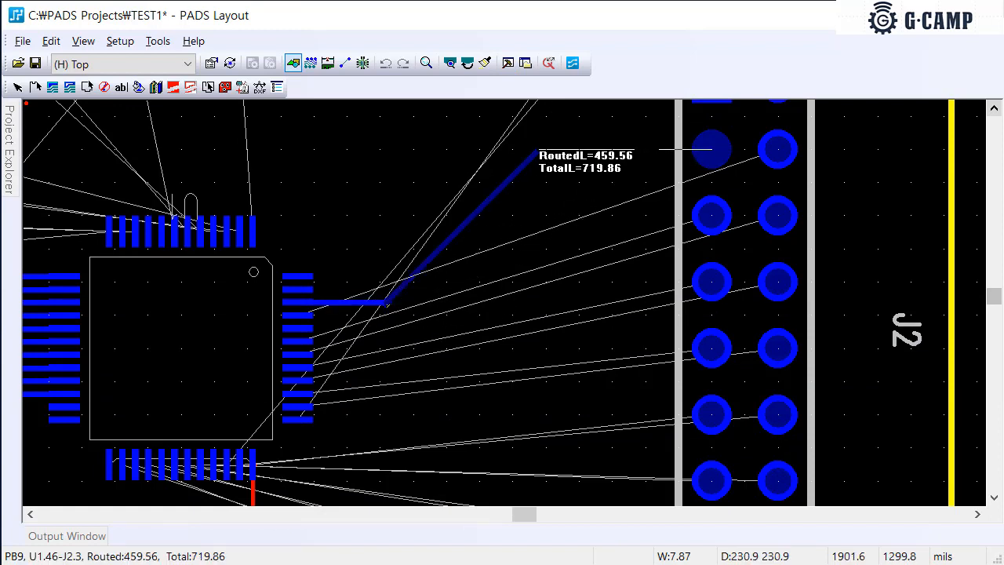
type("g")
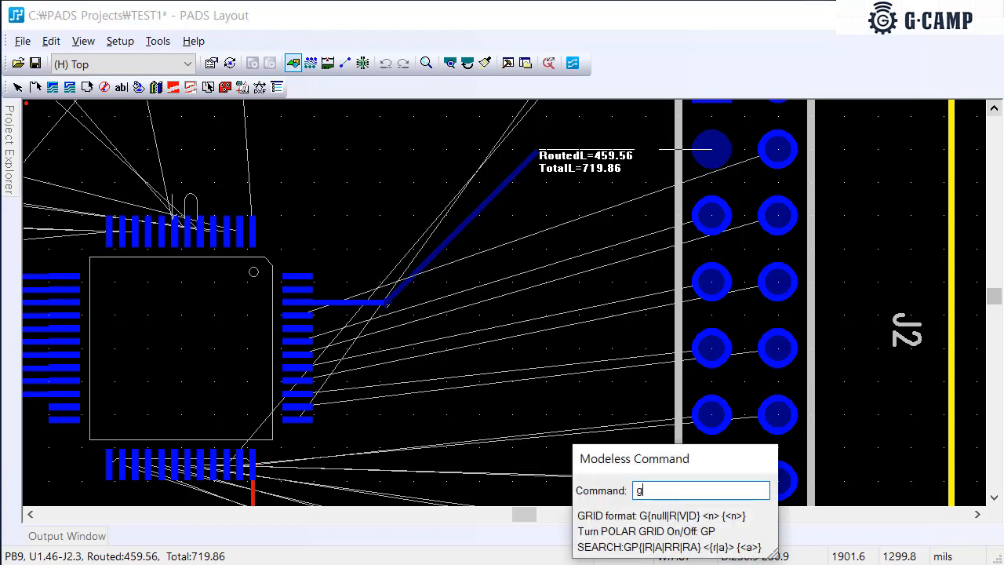
type("25")
key("Return")
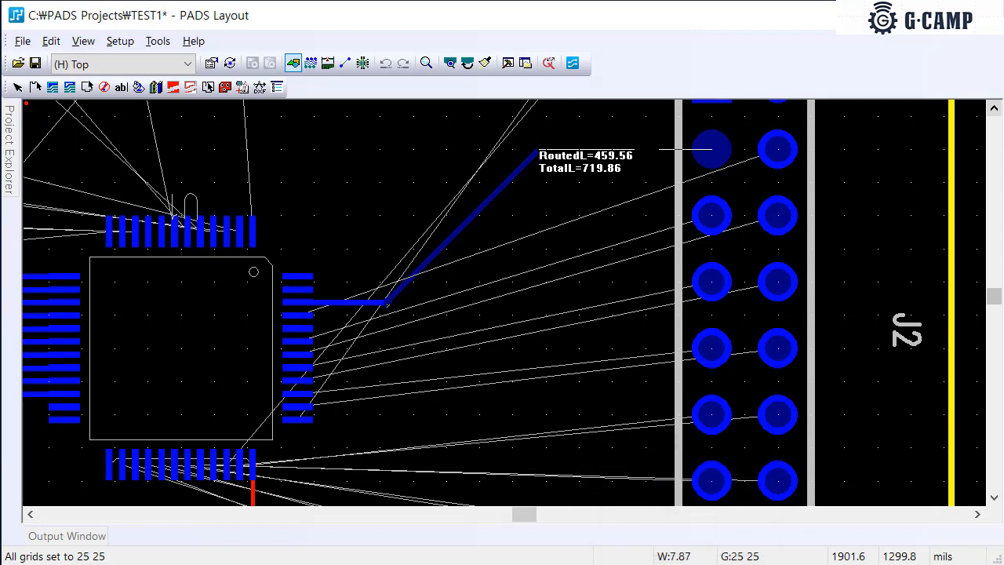
left_click(711, 149)
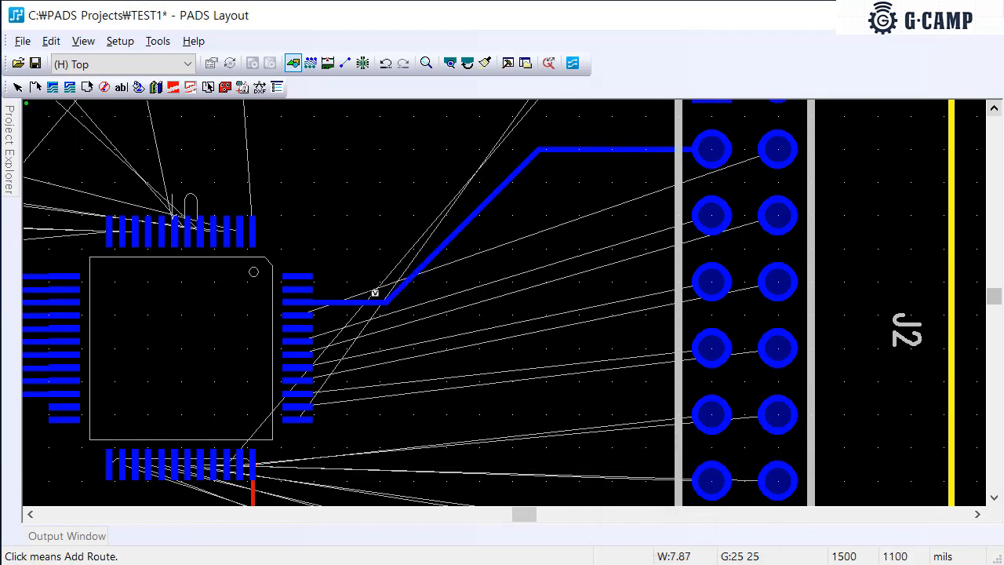
Route PB8 from U1.45 to J2.4 parallel to PB9, running between the J2 pin rows at Y 1250 and ending diagonally in the pin
left_click(310, 322)
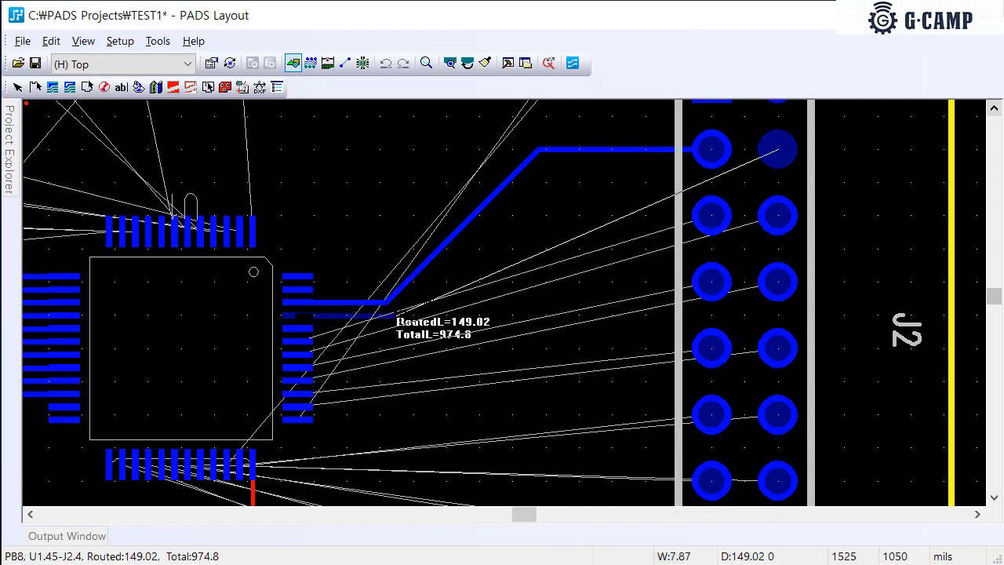
left_click(396, 316)
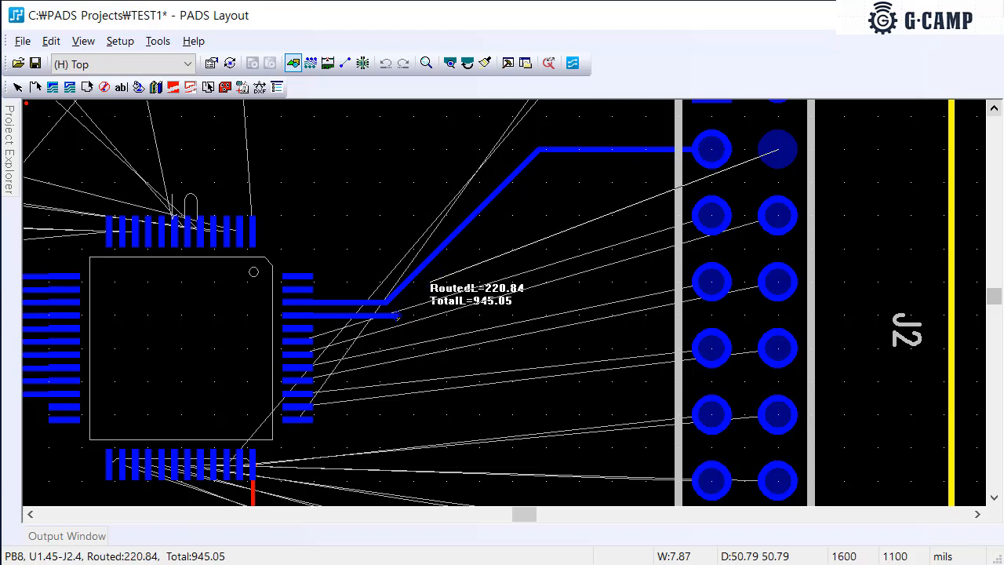
left_click(545, 184)
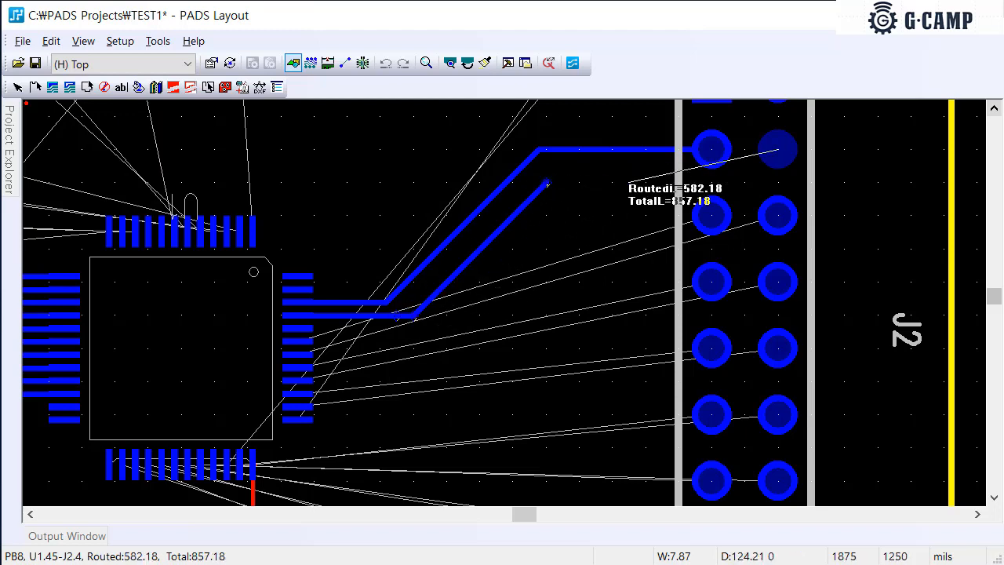
left_click(745, 182)
left_click(775, 152)
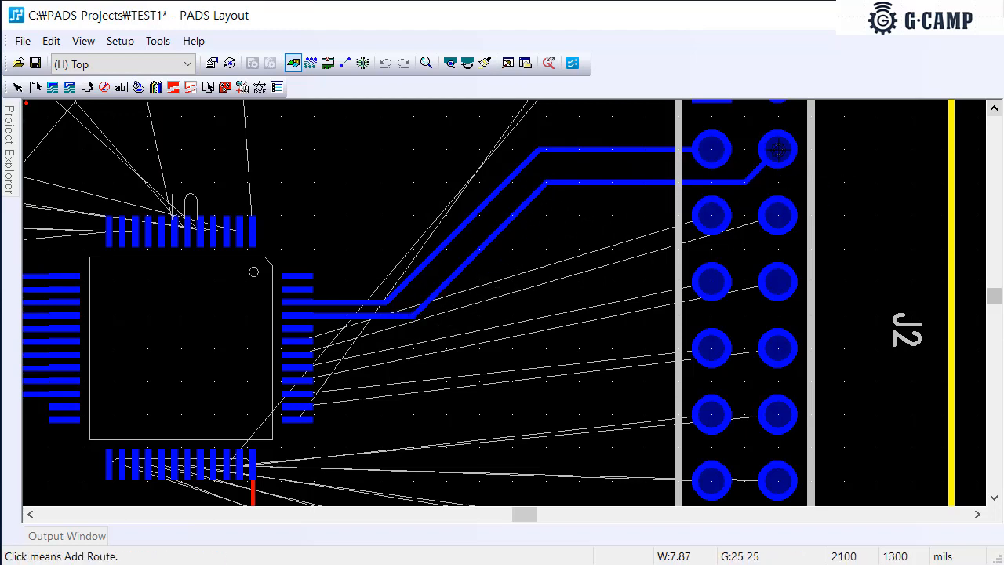
Route PB7 from U1.43 to J2.5 with a diagonal parallel to PB8 and a straight horizontal entry into the pin
left_click(306, 329)
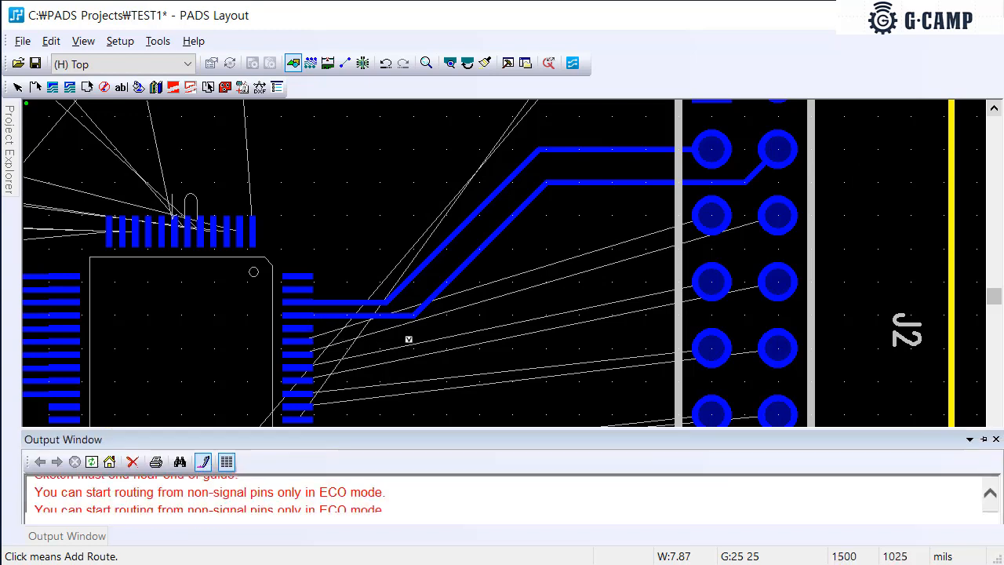
left_click(306, 337)
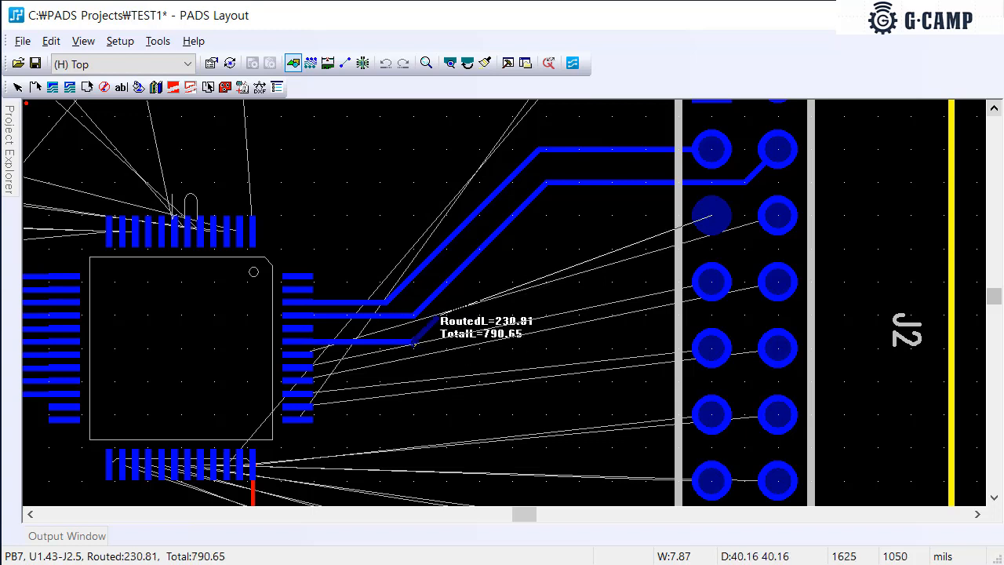
left_click(539, 216)
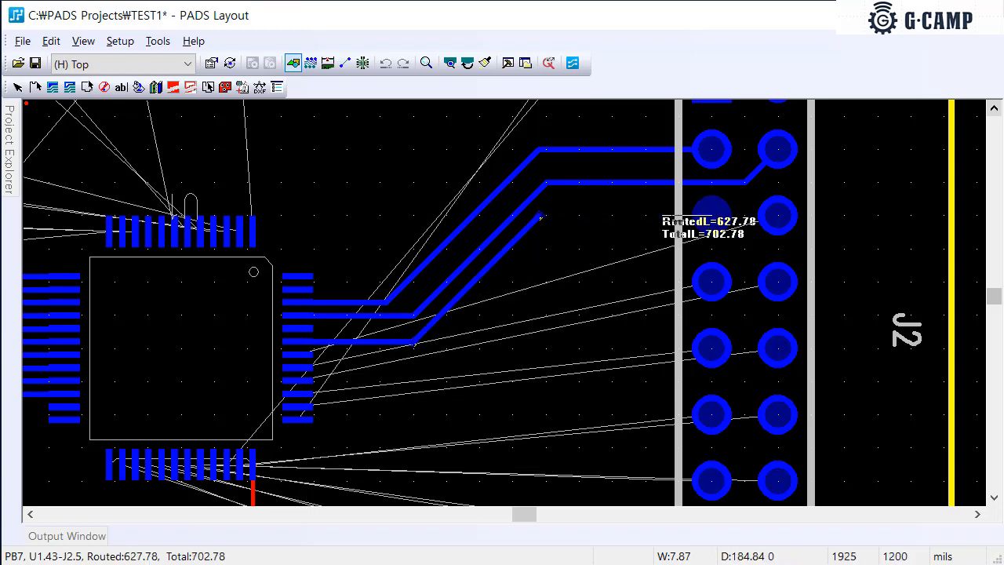
left_click(711, 218)
Route PB6 from U1.42 to J2.6 parallel to PB7, passing below J2.5 at Y 1150 and ending diagonally in the pin
left_click(315, 357)
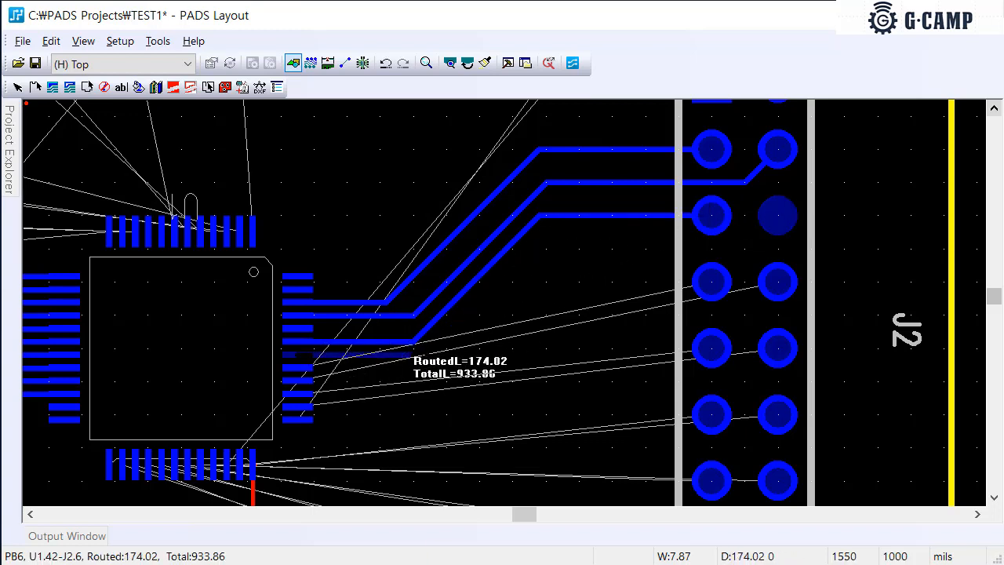
left_click(430, 355)
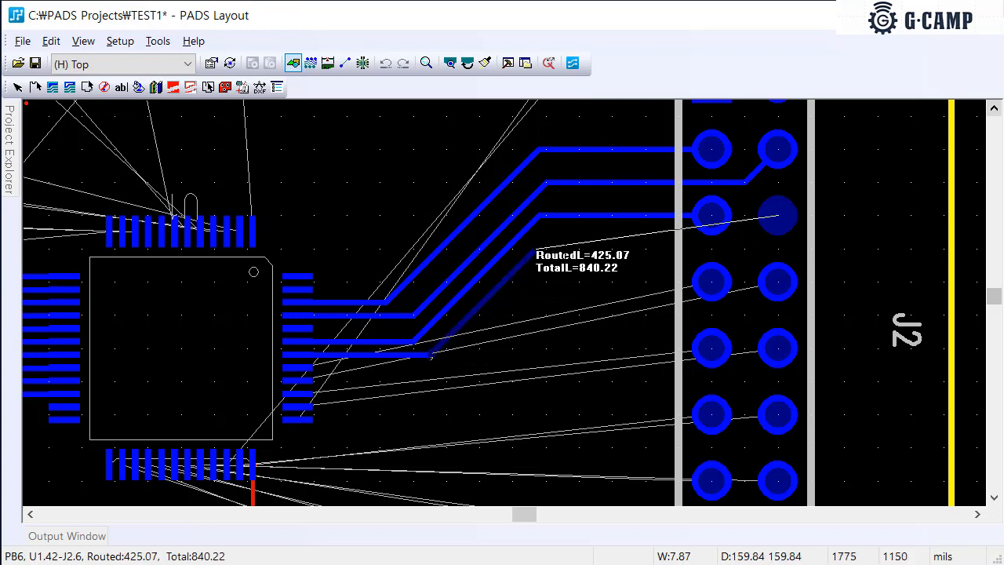
left_click(534, 251)
left_click(743, 249)
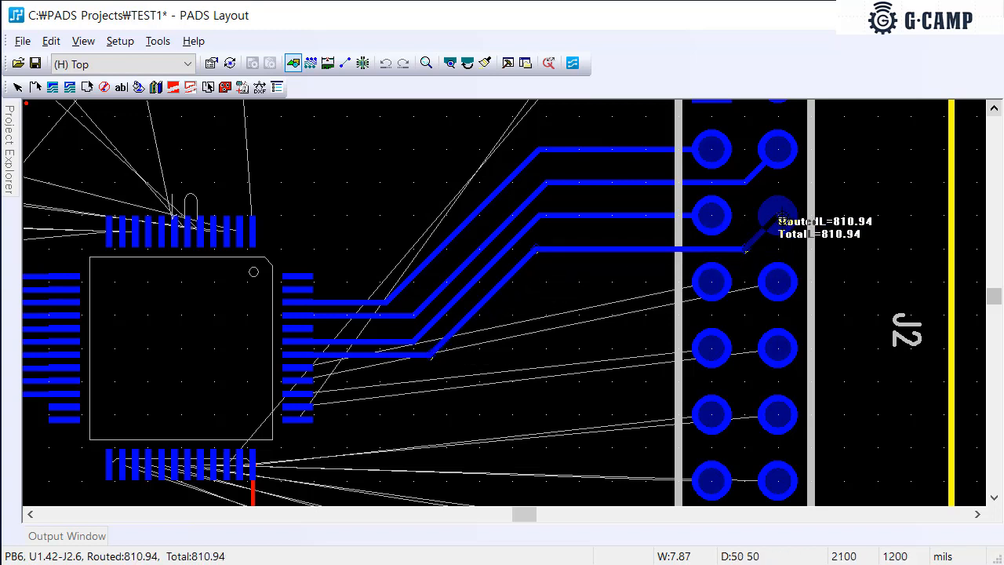
left_click(778, 220)
Route PB5 from U1.41 to J2.7 with a diagonal parallel to PB6 and a straight horizontal entry into the pin
scroll(549, 343, "down", 2)
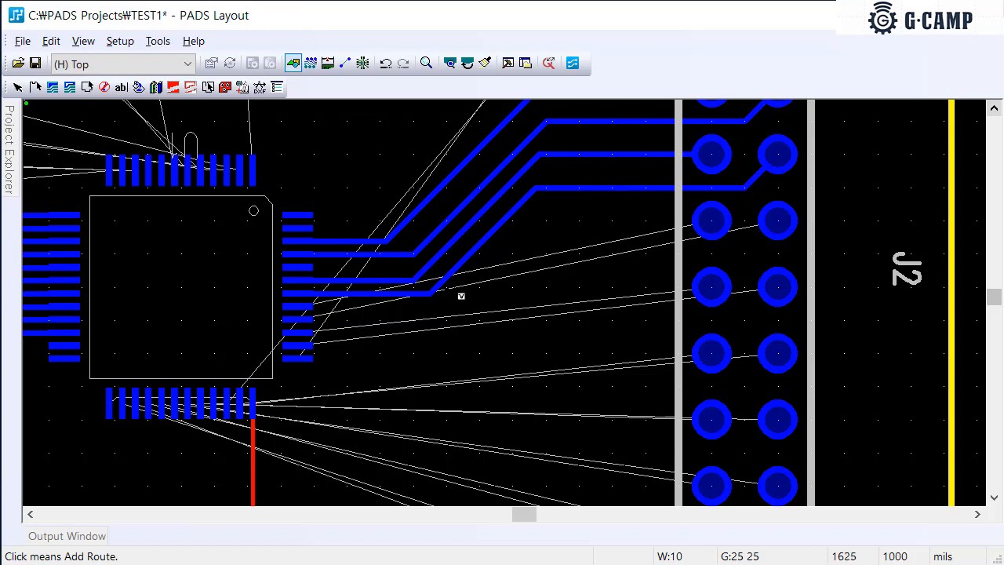
left_click(307, 314)
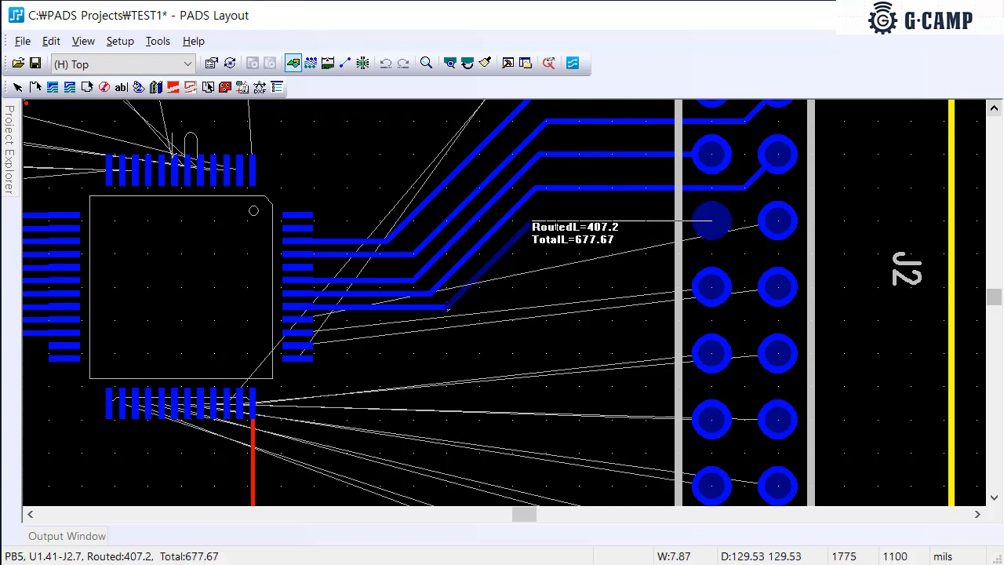
left_click(543, 224)
left_click(718, 225)
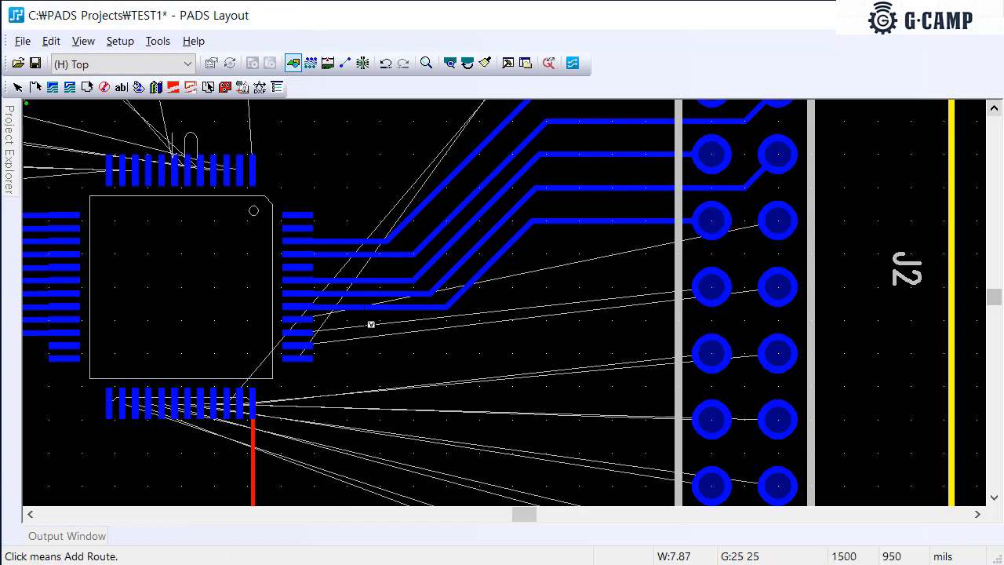
Route PB4 from U1.40 to J2.8 parallel to PB5, passing below J2.7 at Y 1050 and ending diagonally in the pin
left_click(314, 324)
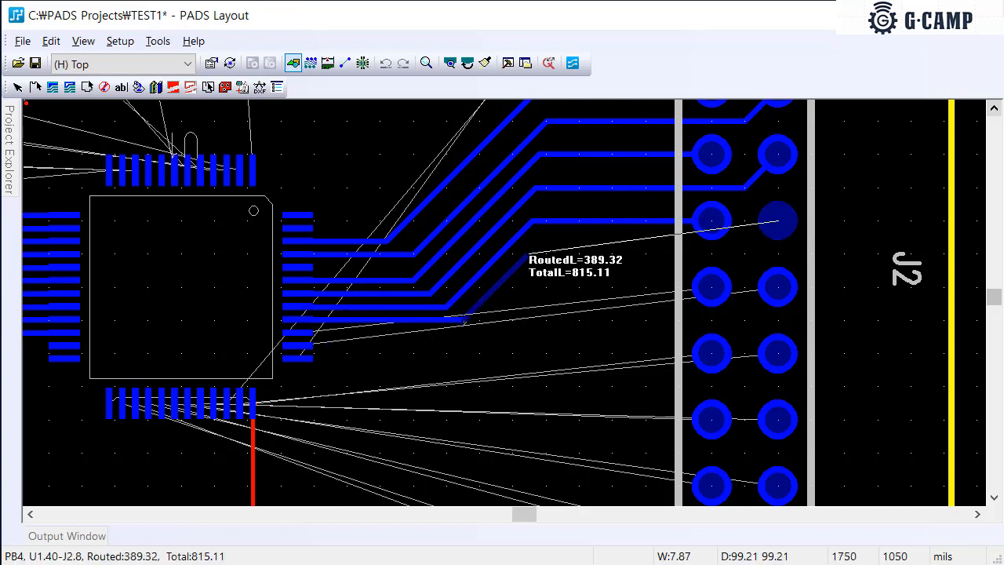
left_click(549, 254)
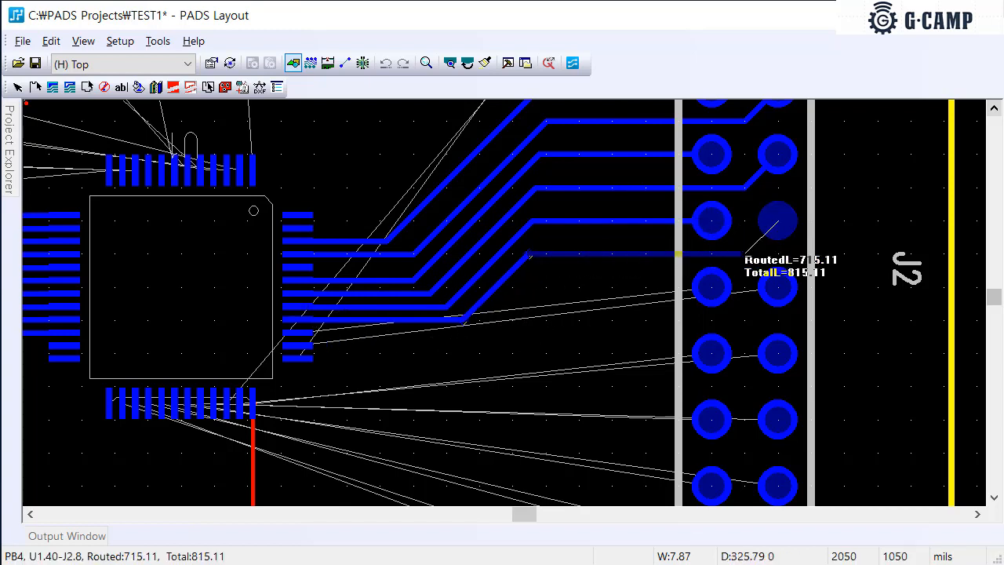
left_click(779, 225)
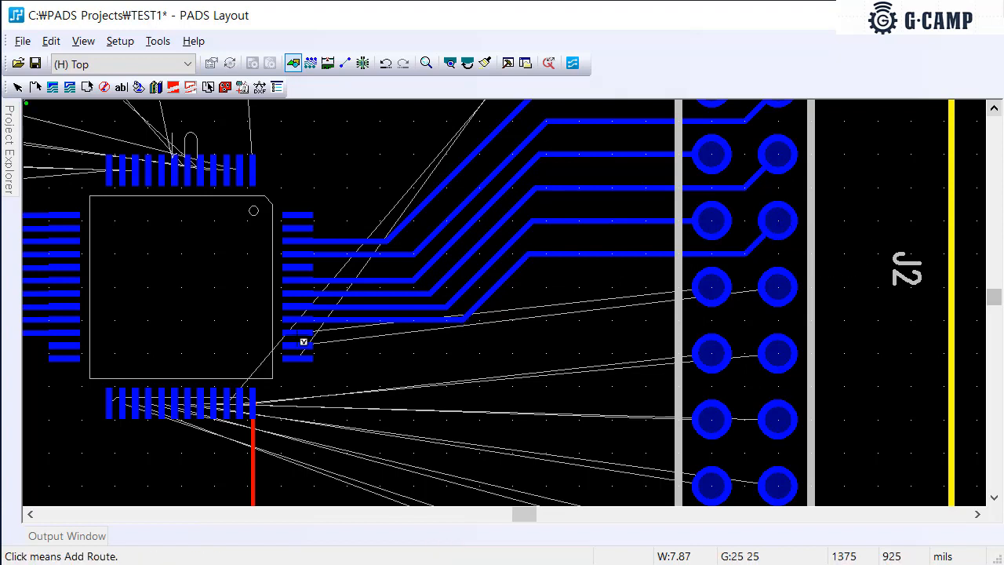
Route U1.39 to J2.9 and PA15 from U1.38 to J2.10 as parallel traces, with PA15 passing below J2.9 at Y 950
left_click(303, 341)
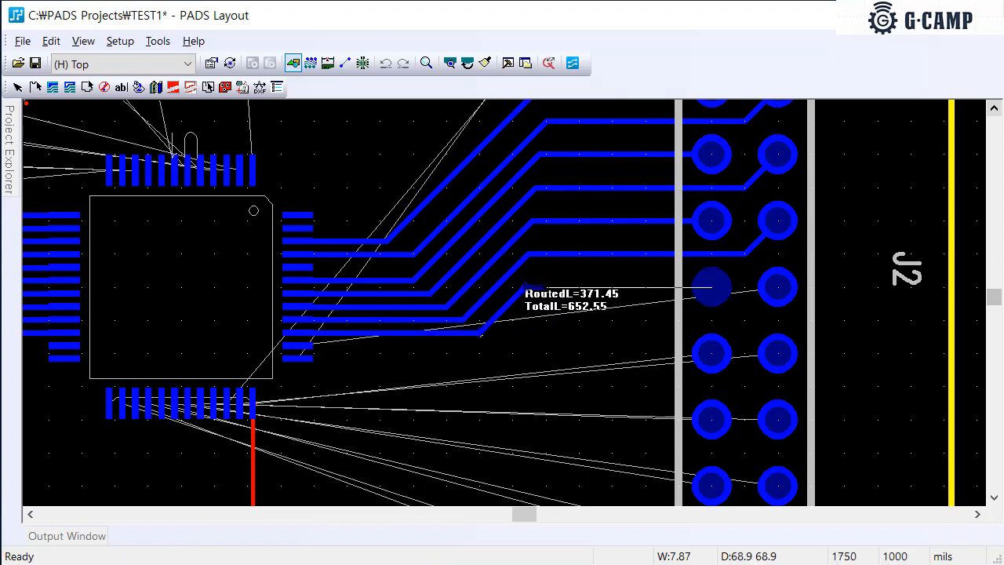
left_click(711, 288)
left_click(315, 353)
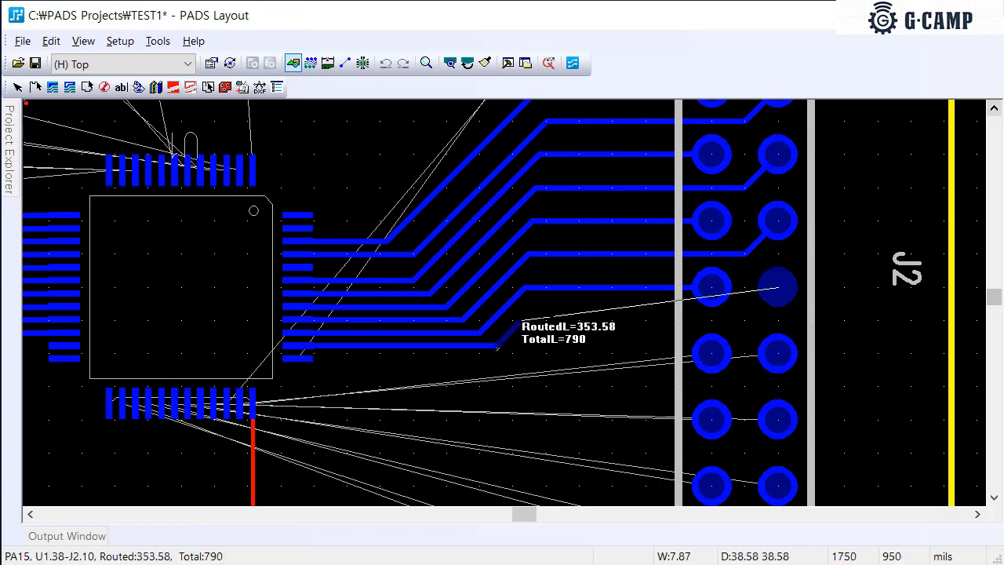
left_click(520, 321)
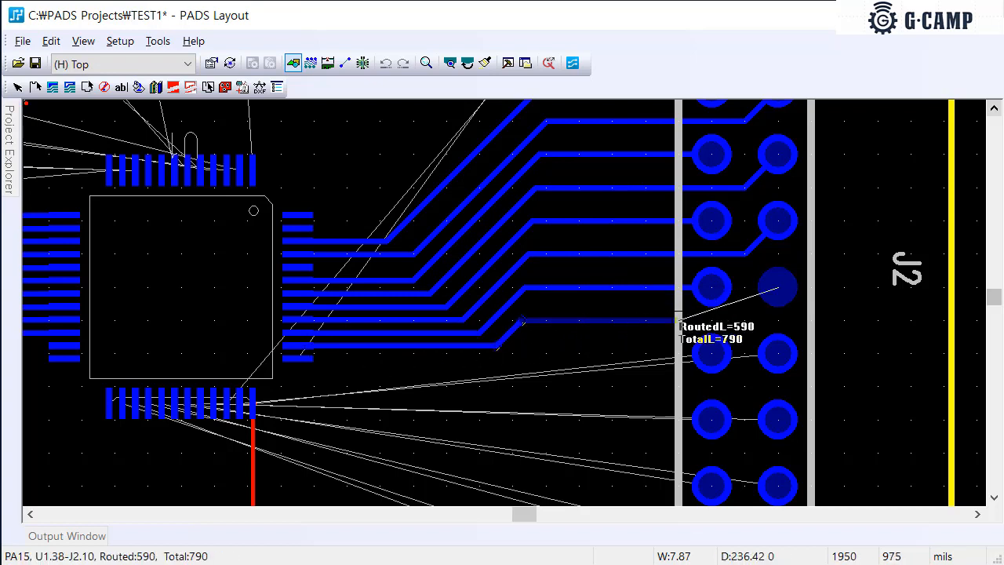
left_click(778, 287)
scroll(708, 323, "down", 1)
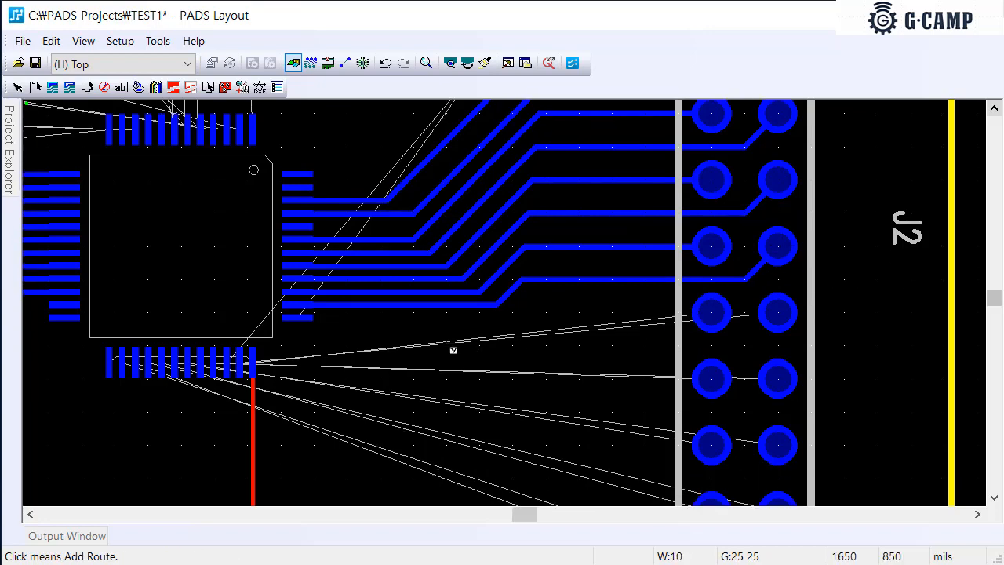
left_click(299, 317)
scroll(412, 322, "up", 7)
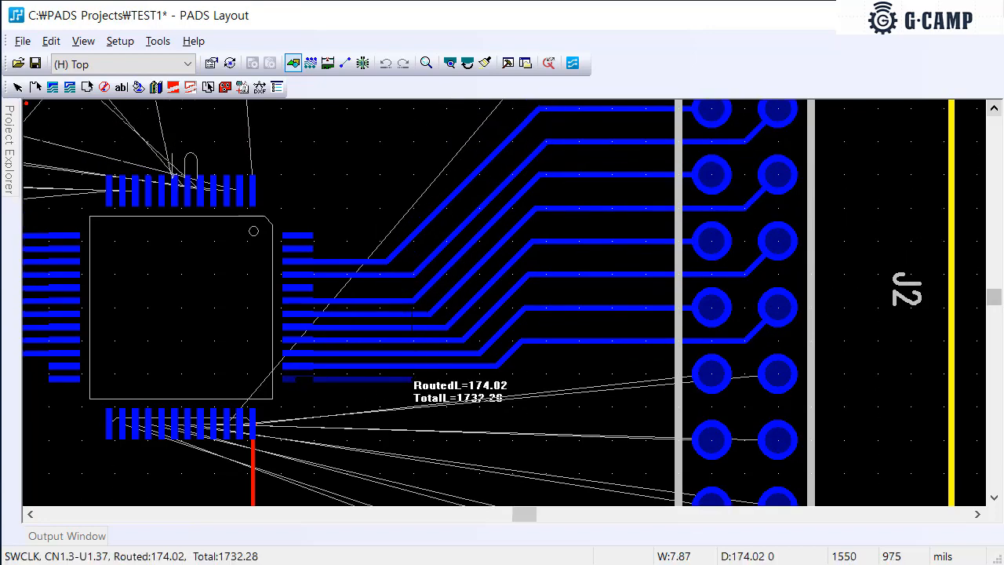
scroll(298, 337, "up", 6)
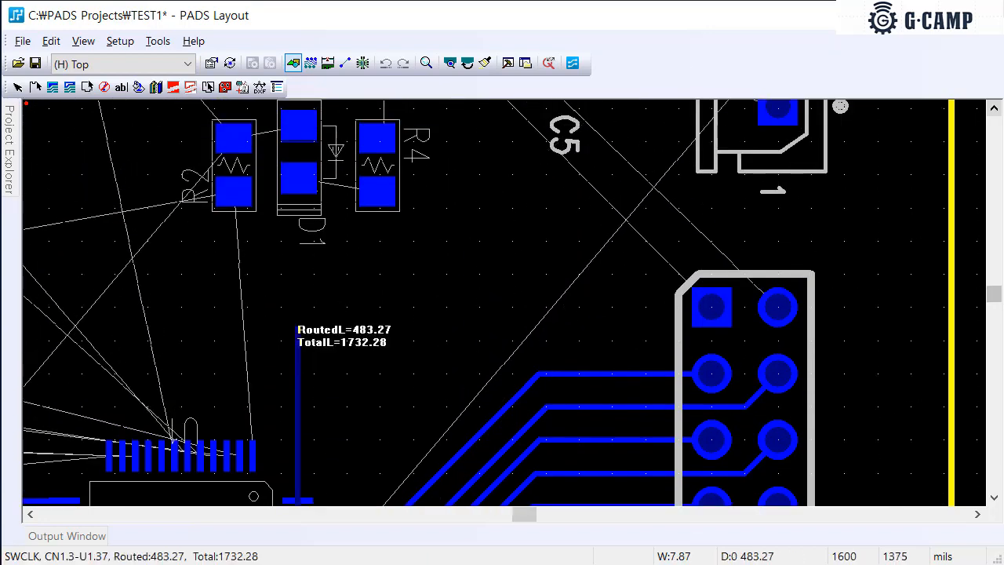
scroll(440, 339, "down", 13)
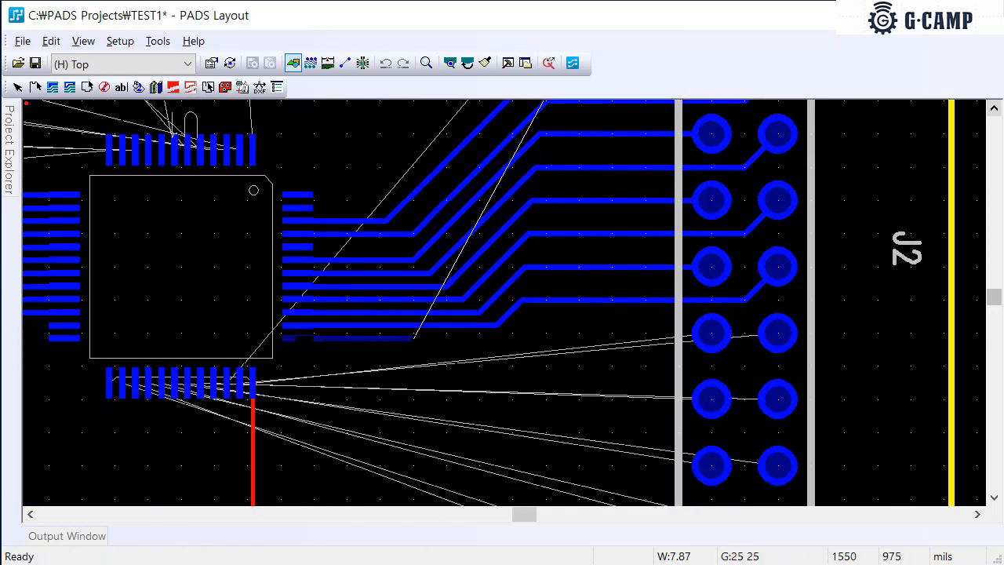
key("Escape")
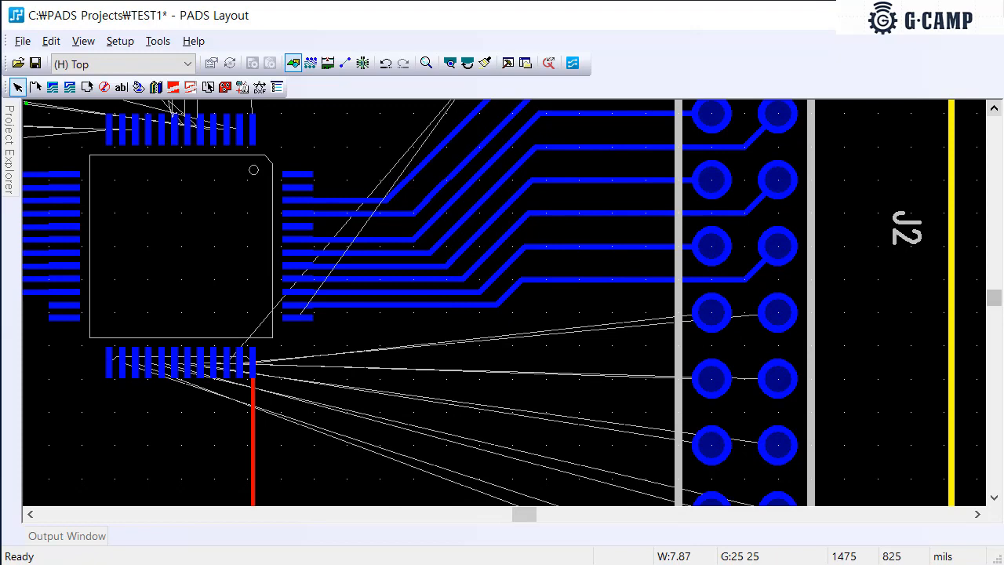
Route PF7 from U1.36 to J2.11 with a horizontal run, a diagonal rise to Y 900 and a straight entry into the pin
scroll(502, 302, "down", 8)
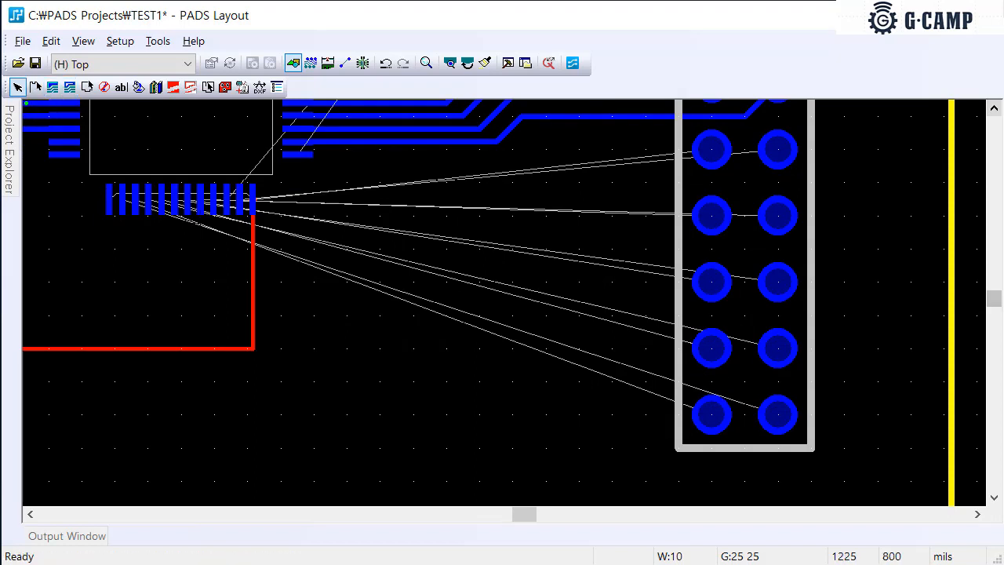
key("F2")
left_click(256, 207)
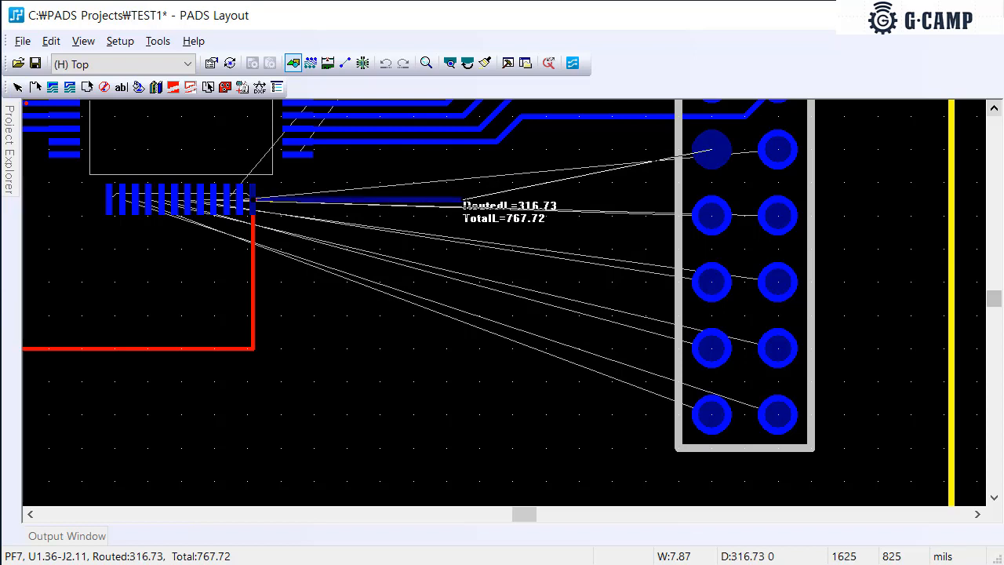
left_click(495, 201)
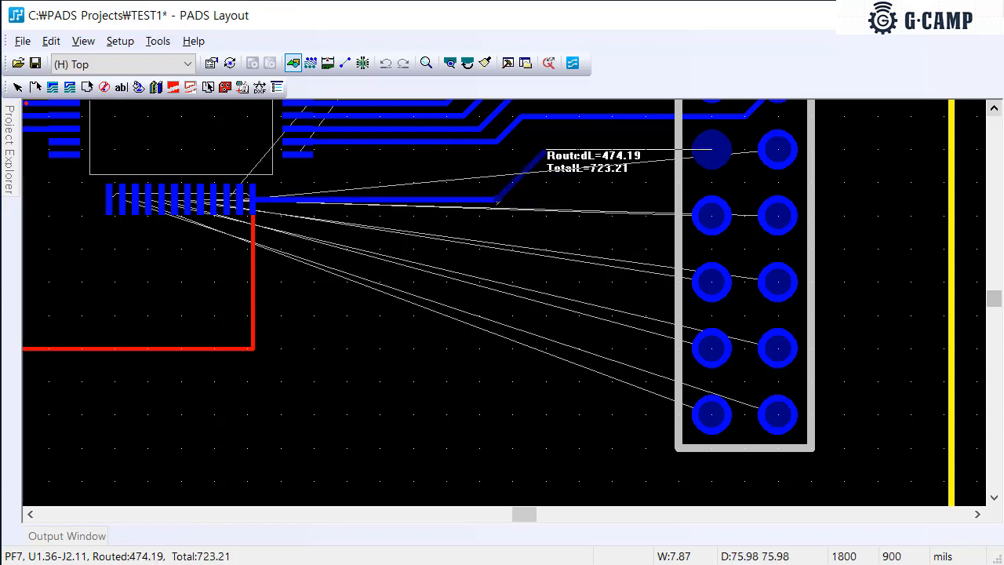
left_click(546, 149)
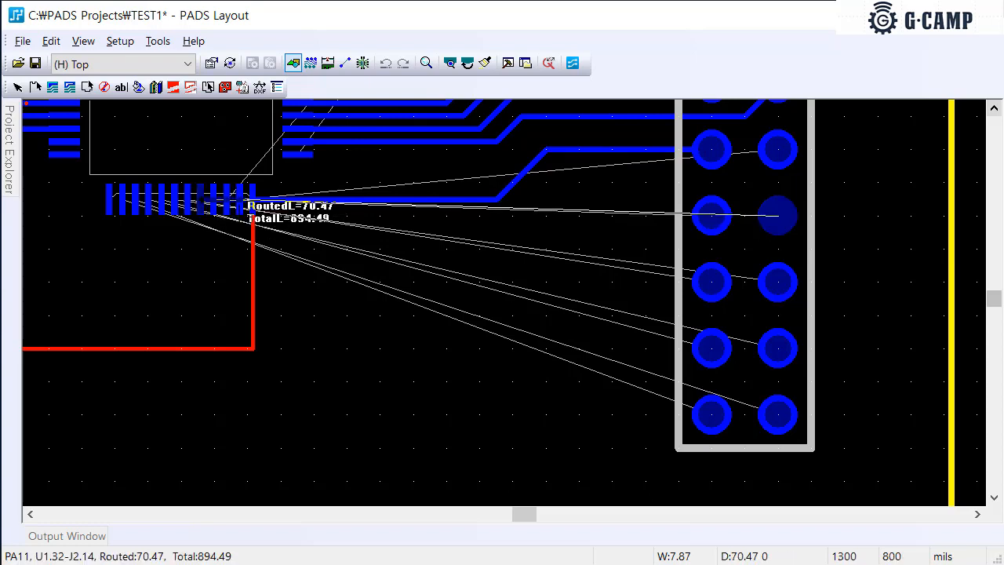
Route PF6 from U1.35 to J2.12 parallel to PF7, passing below J2.11 at Y 850 and ending diagonally in the pin
left_click(249, 195)
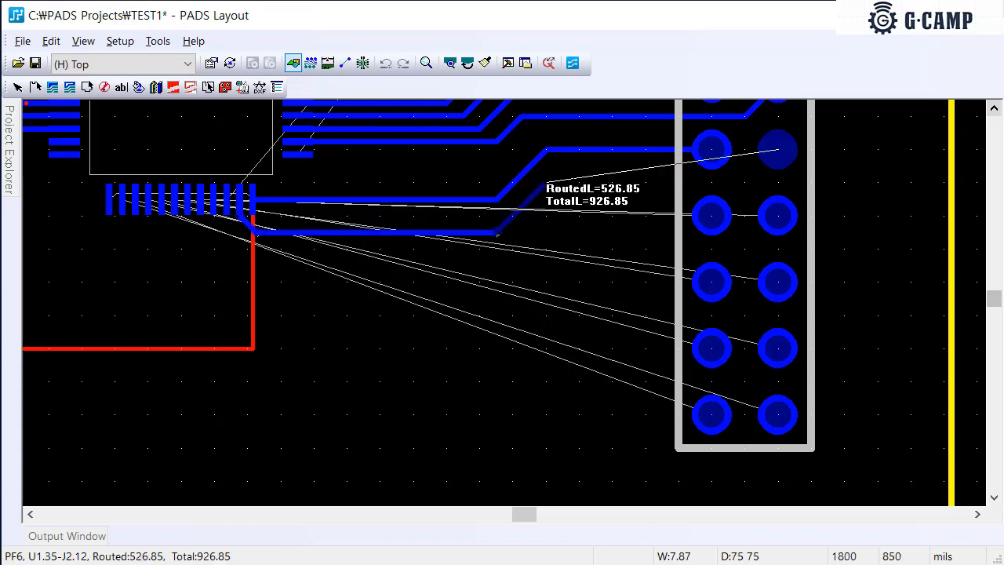
left_click(545, 183)
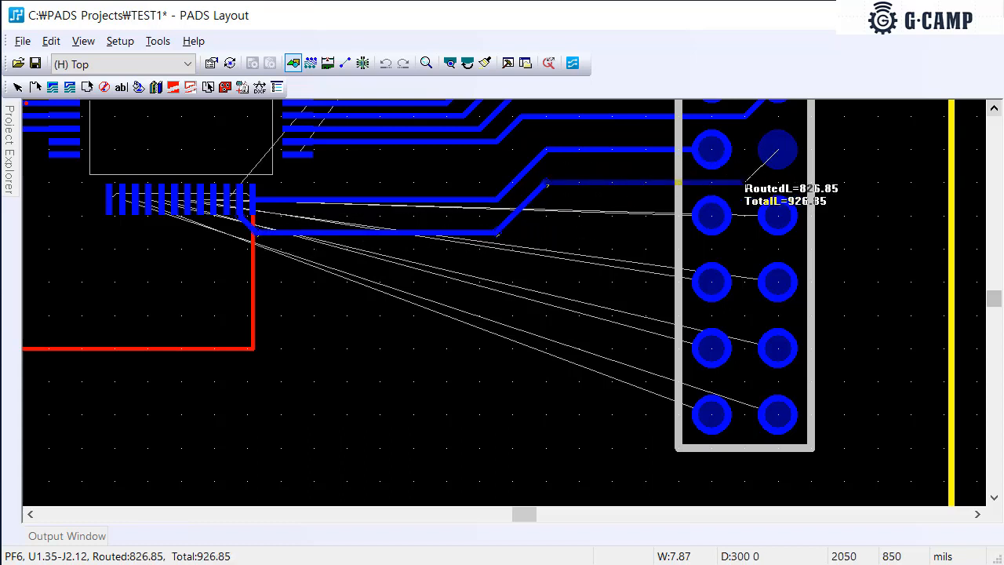
left_click(777, 153)
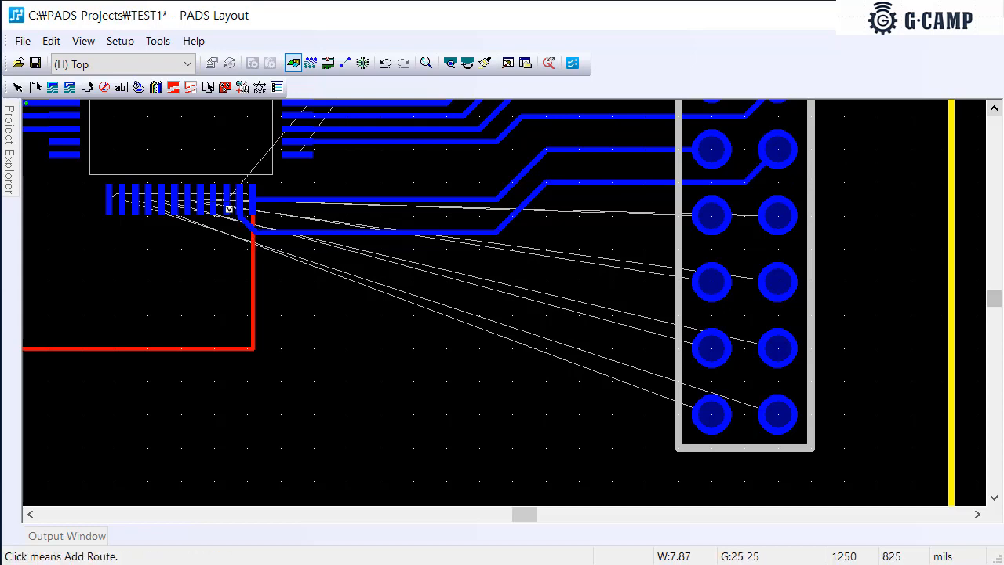
left_click(232, 207)
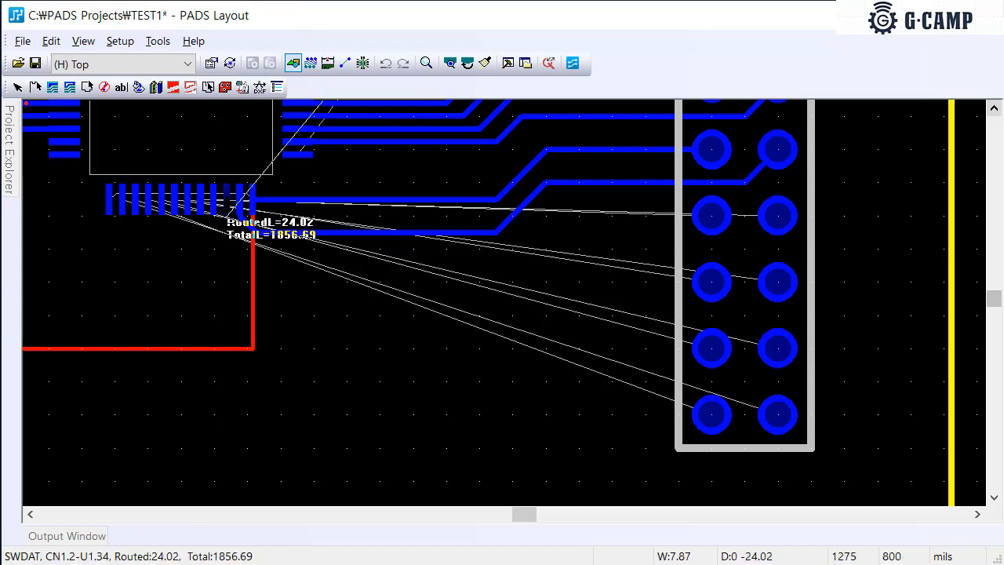
scroll(227, 233, "down", 3, "ctrl")
scroll(226, 233, "up", 4, "ctrl")
scroll(226, 233, "up", 2, "ctrl")
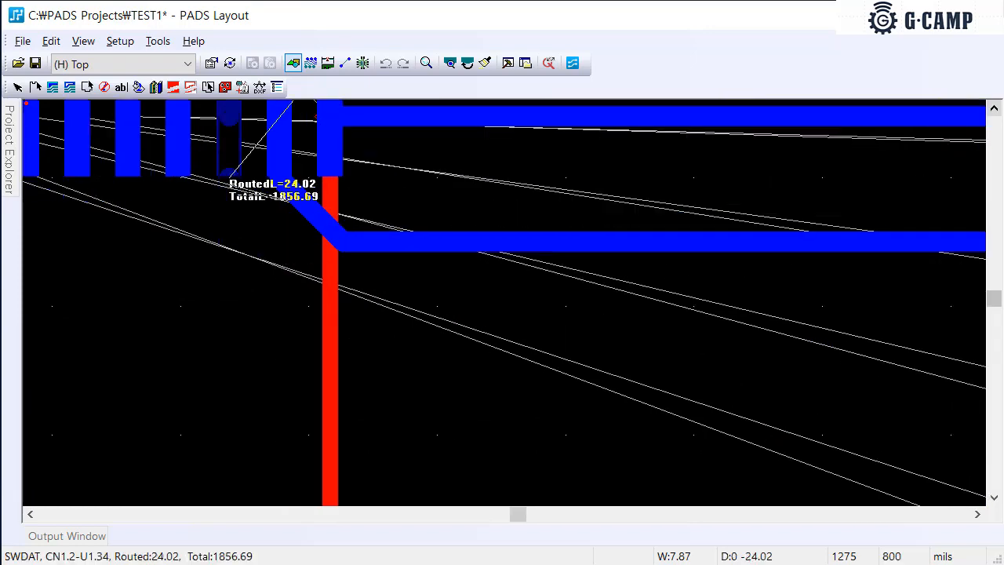
left_click(229, 242)
left_click(296, 311)
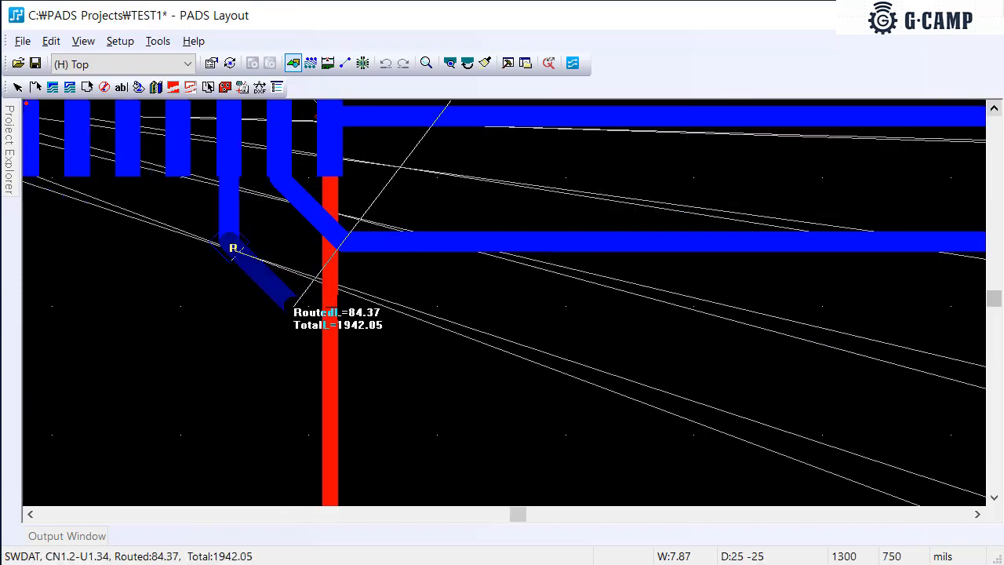
scroll(549, 306, "down", 2)
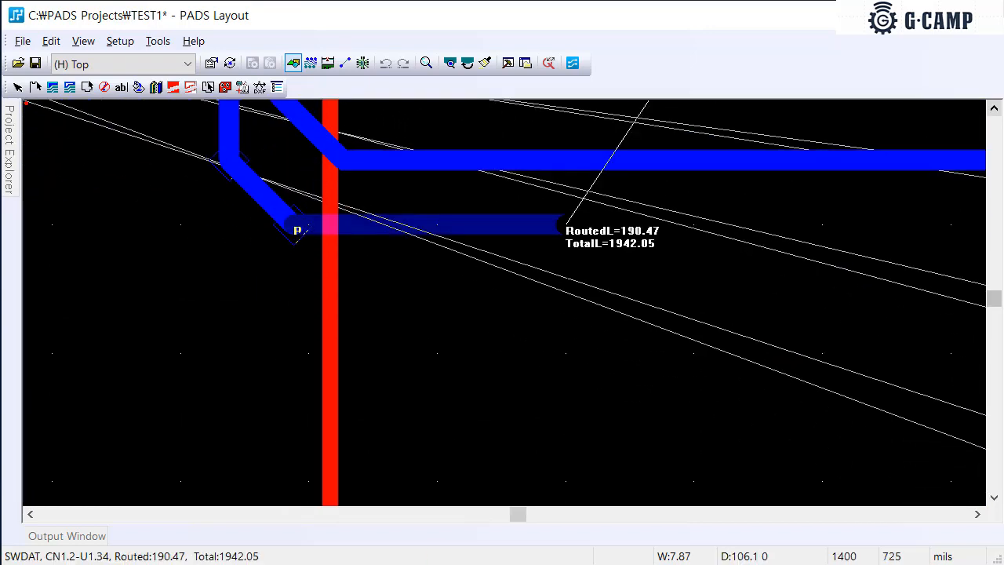
scroll(563, 227, "down", 2, "ctrl")
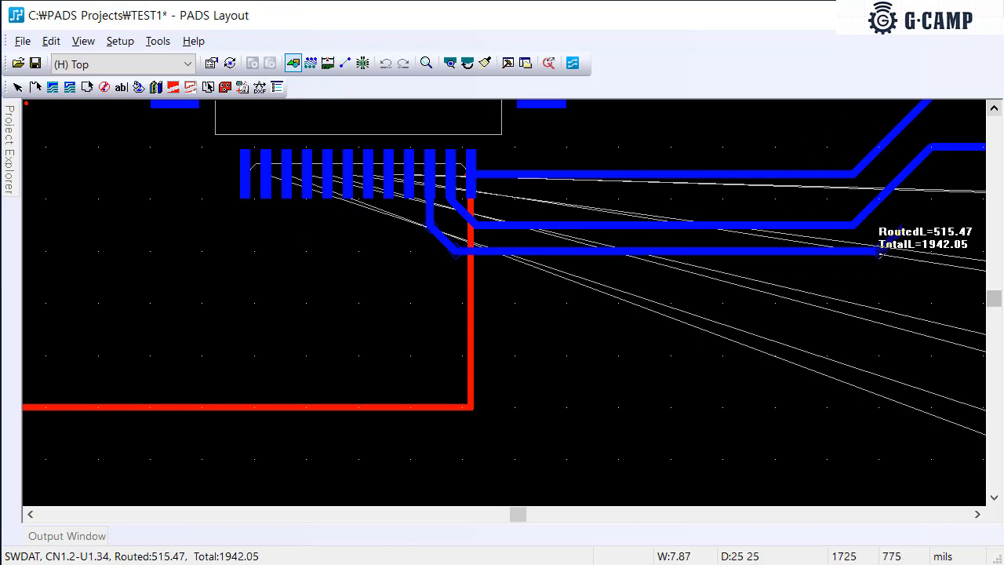
middle_click(931, 203)
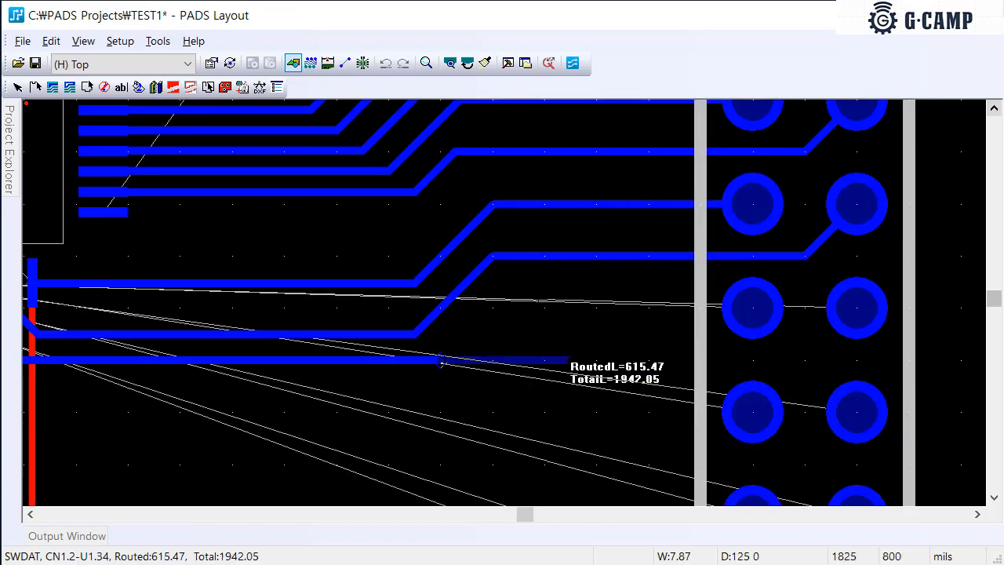
left_click(753, 306)
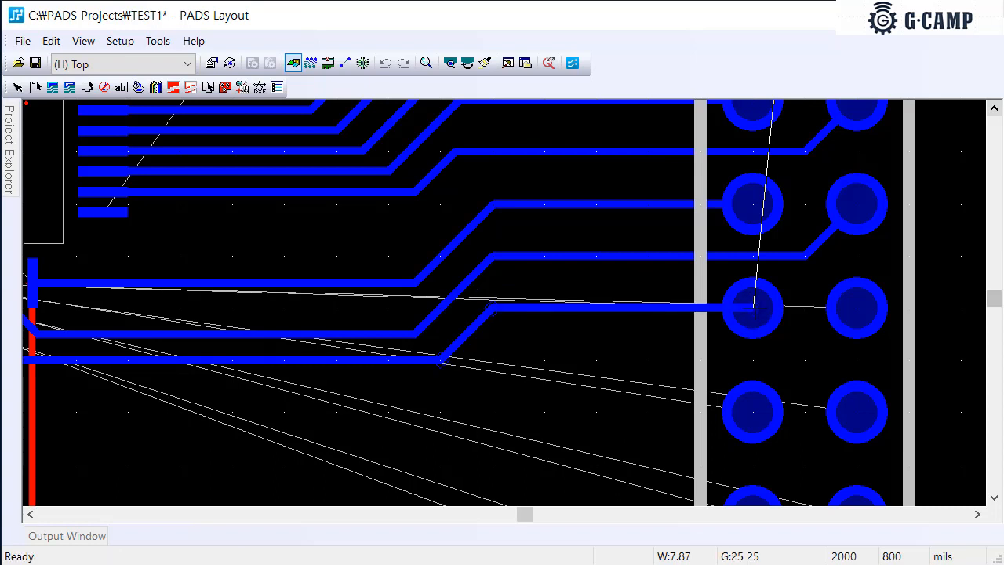
key("BackSpace")
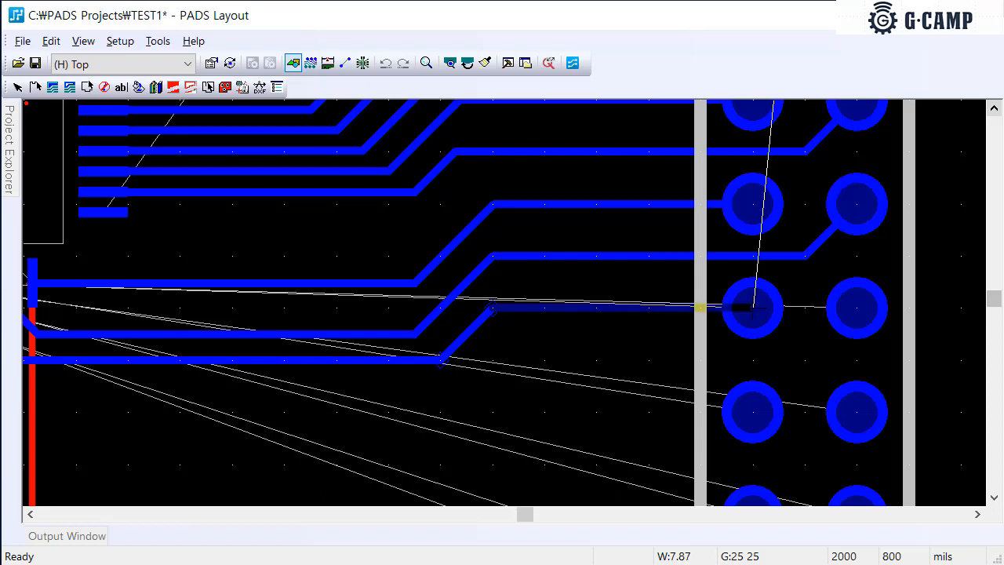
key("Escape")
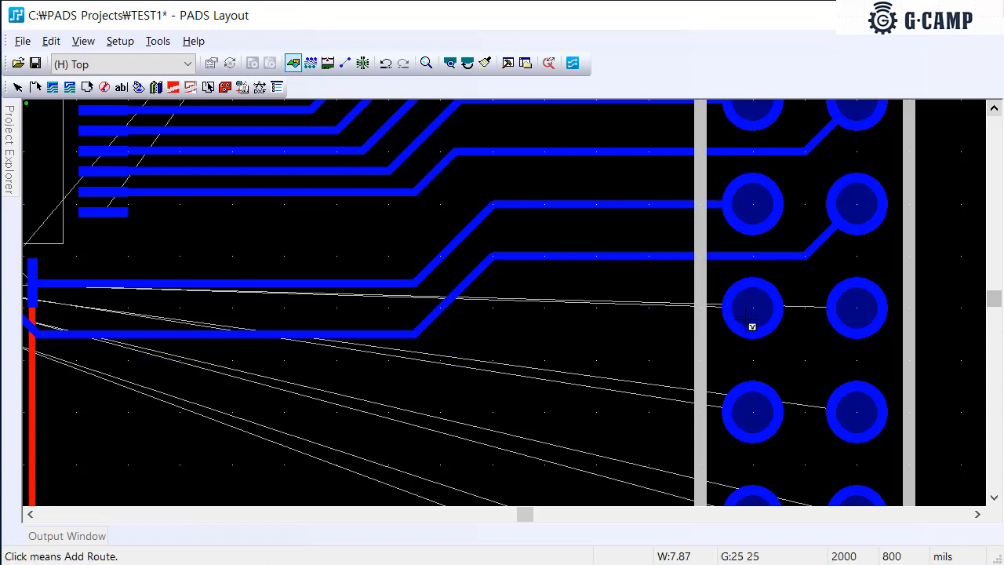
Route PA12 from J2.13 back to U1.33, with a diagonal parallel to PF6 and a horizontal run at Y 750 before the pad
left_click(751, 324)
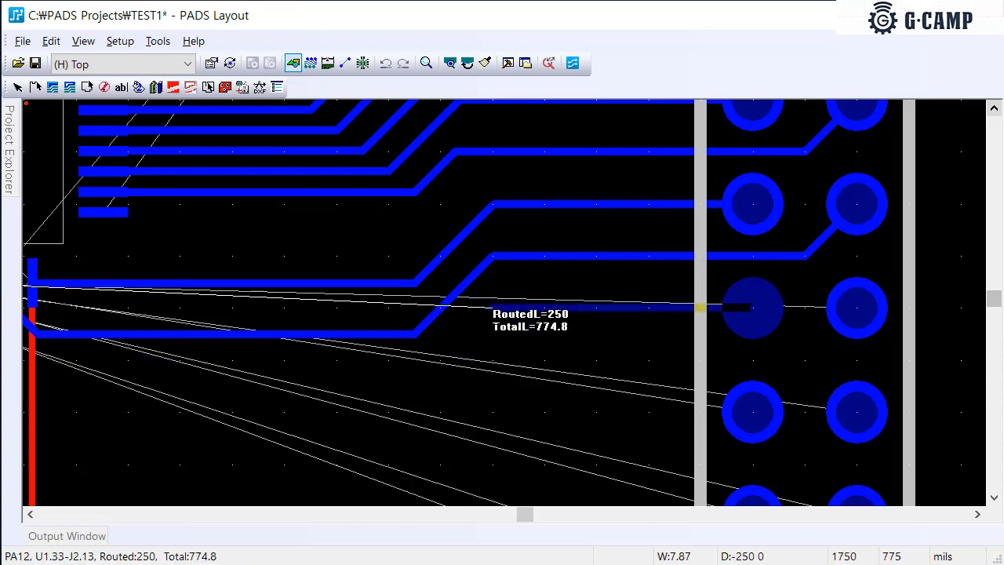
left_click(493, 308)
left_click(440, 360)
middle_click(208, 382)
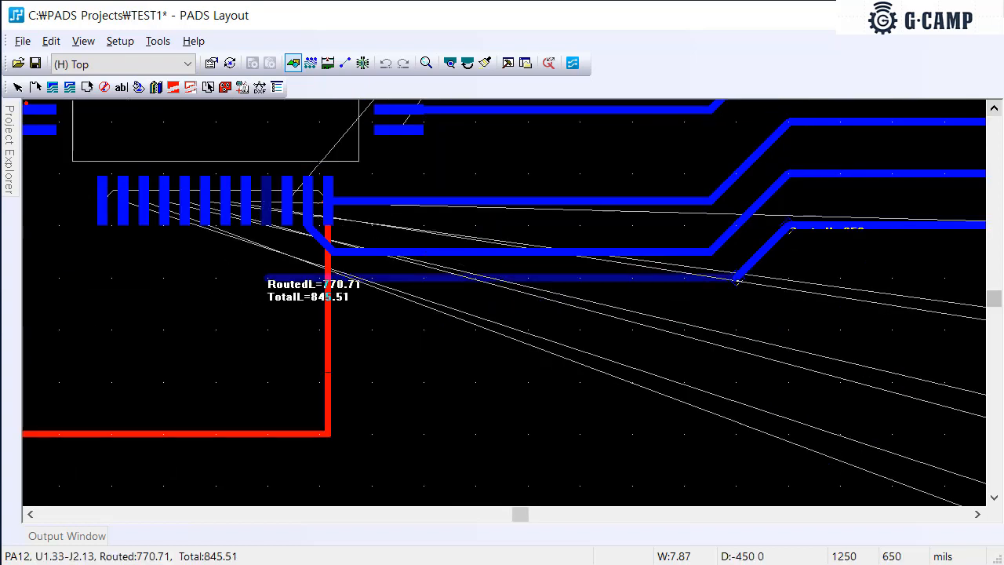
left_click(320, 278)
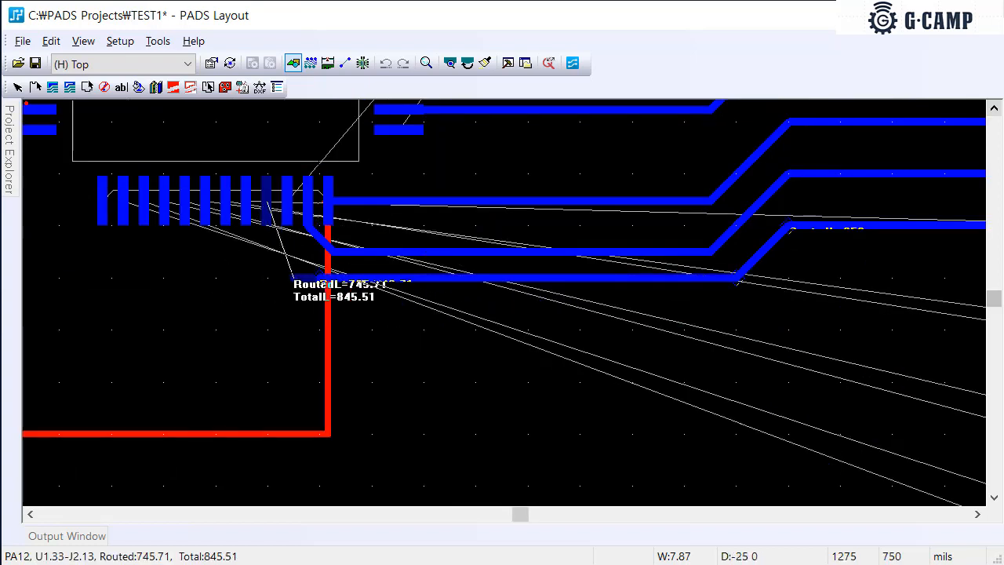
left_click(267, 233)
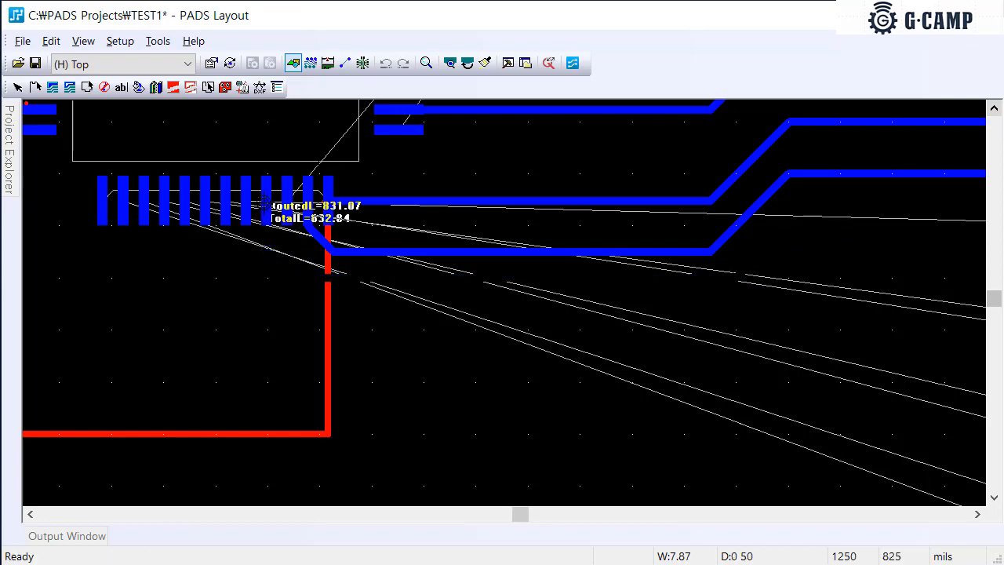
Route PA11 from U1.32 to J2.14 just below PA12, passing below J2.13 at Y 750 and ending diagonally in the pin
left_click(251, 208)
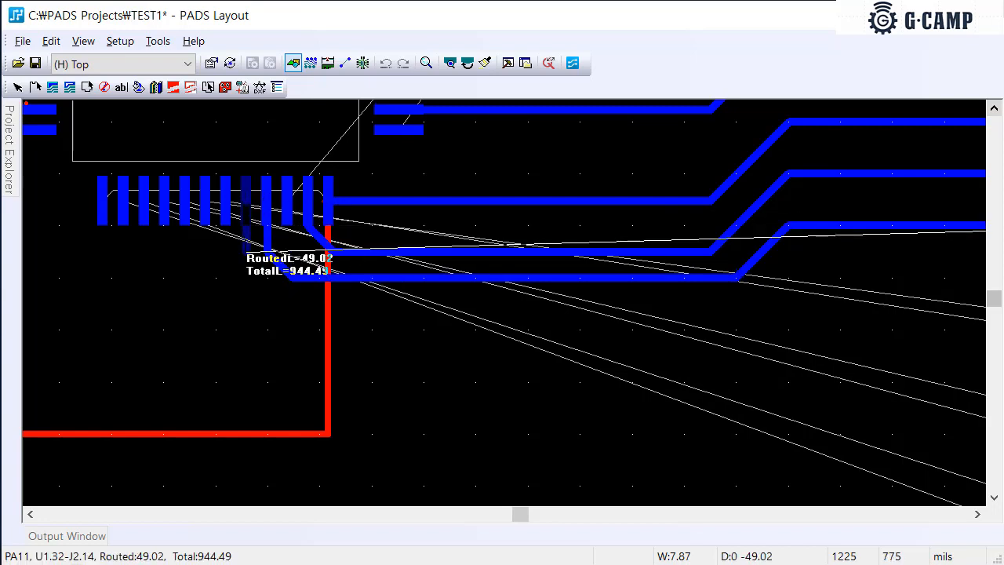
left_click(245, 251)
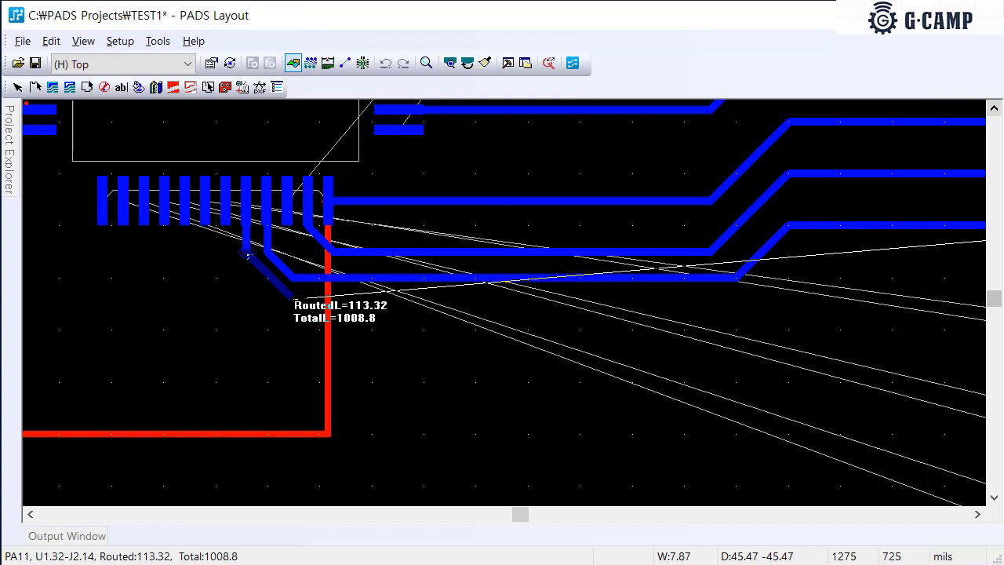
left_click(292, 298)
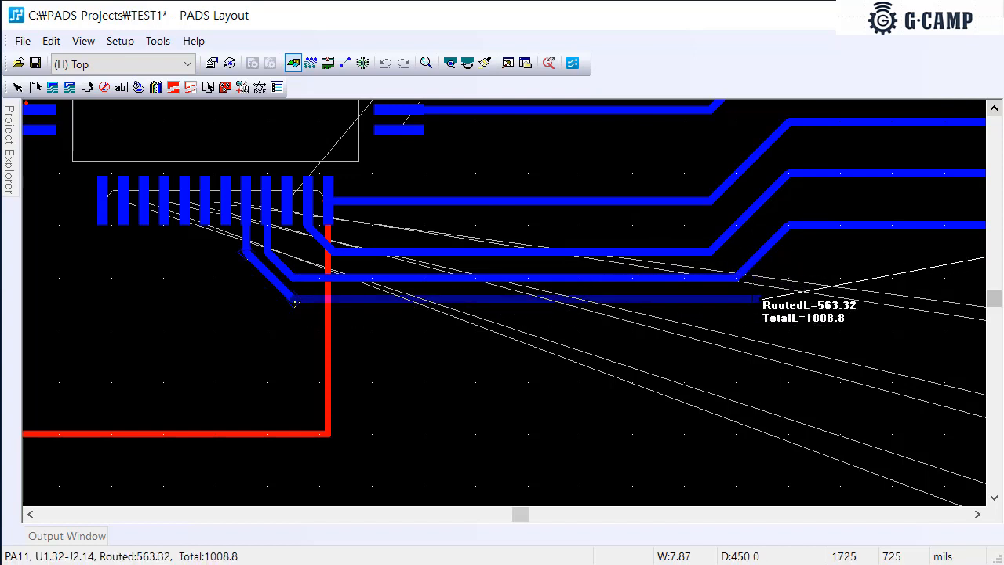
left_click(761, 301)
middle_click(863, 253)
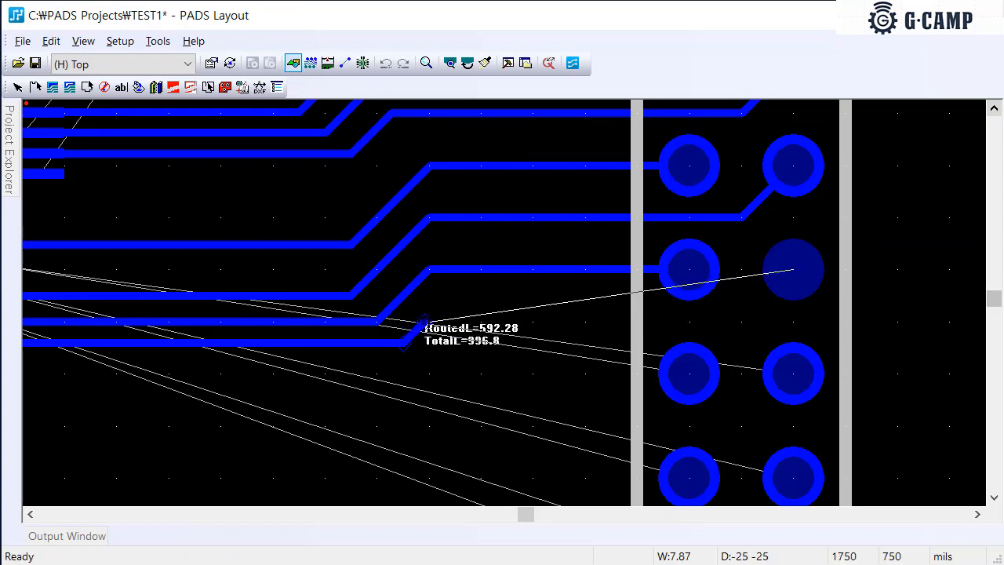
left_click(739, 322)
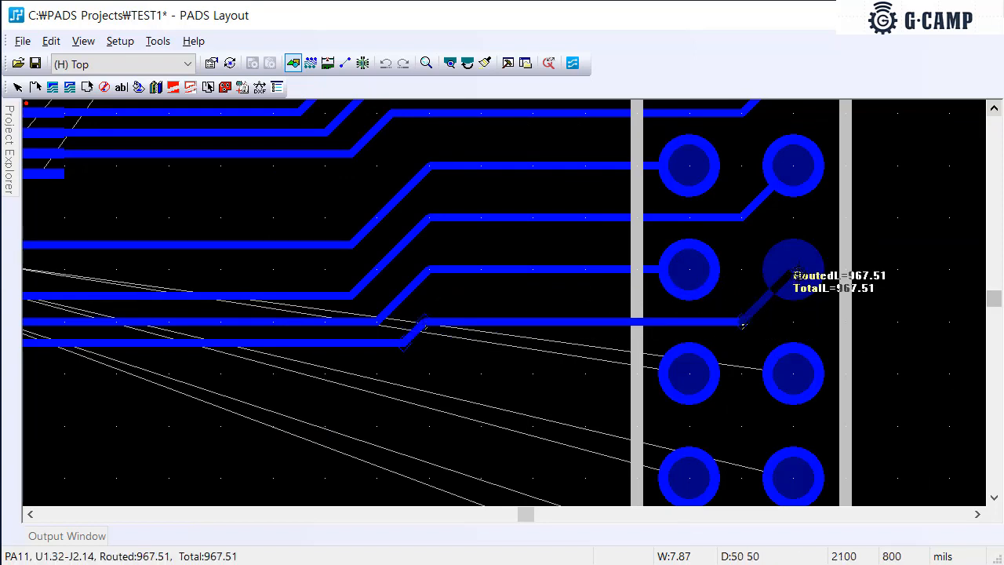
left_click(792, 272)
Route PA10 from U1.31 to J2.15 with a diagonal parallel to PA11 and one straight horizontal run into the pin
middle_click(331, 380)
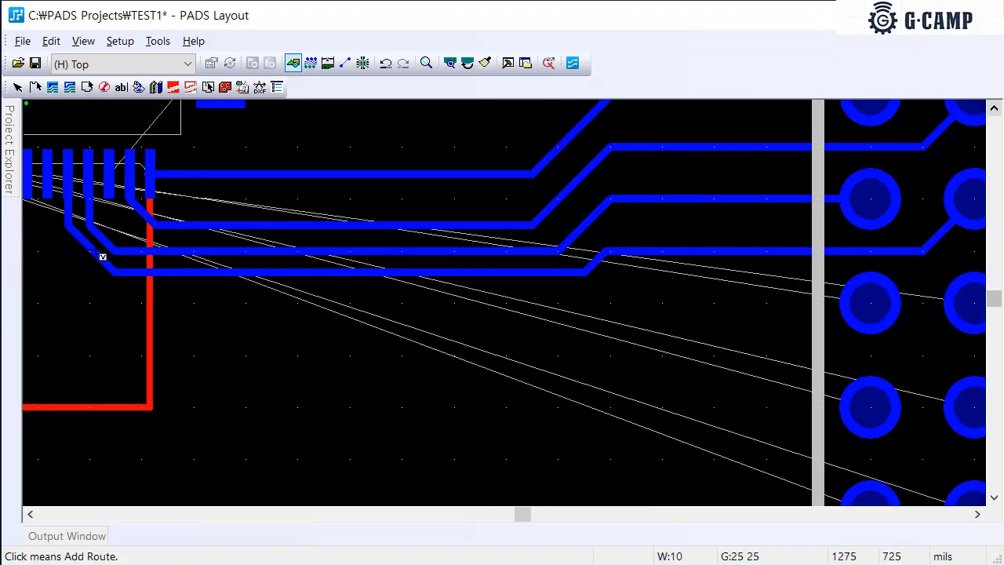
left_click(50, 193)
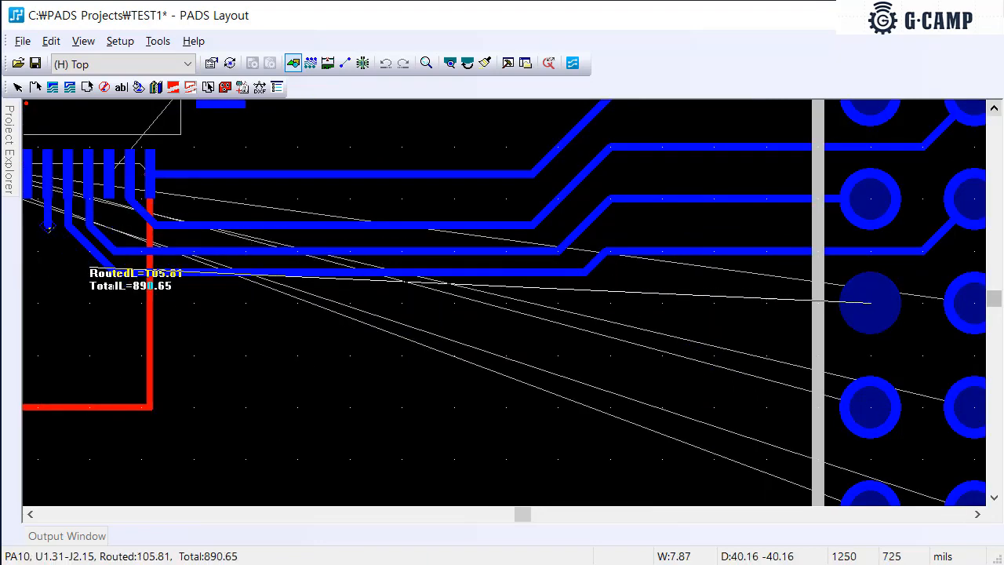
left_click(114, 294)
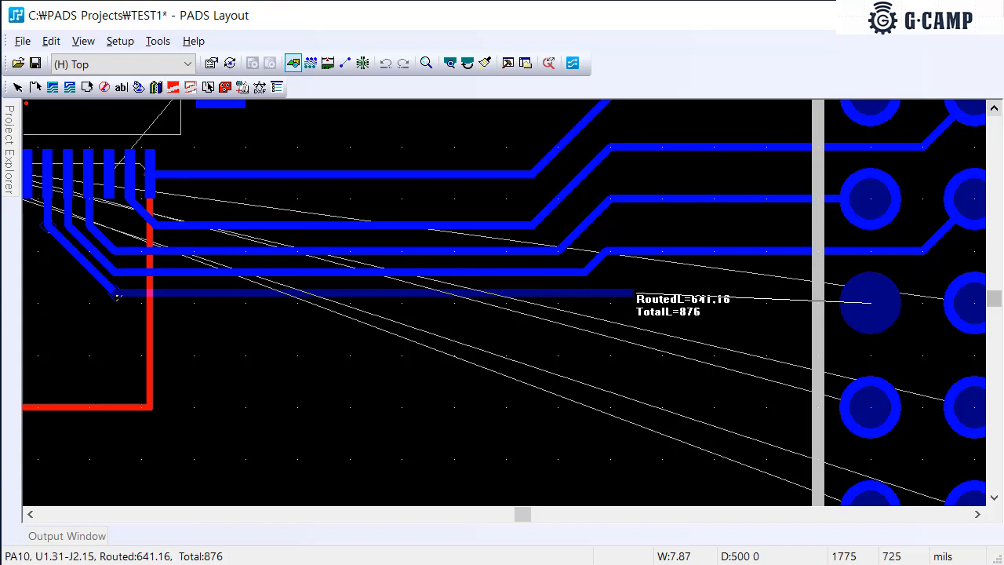
left_click(870, 302)
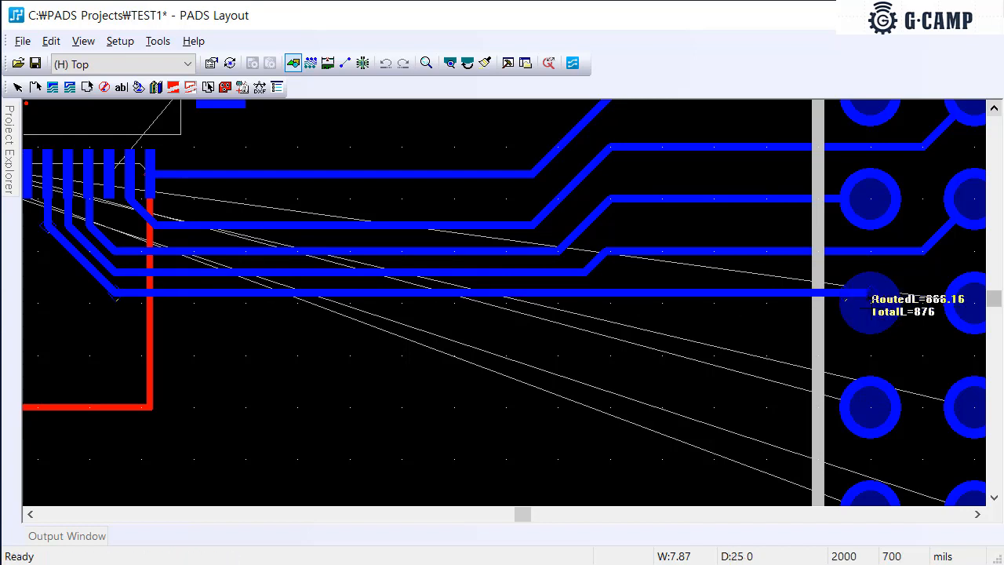
Route PA9 from U1.30 to J2.16 with a long diagonal, a horizontal run below J2.15 at Y 650 and a diagonal entry into the pin
left_click(35, 188)
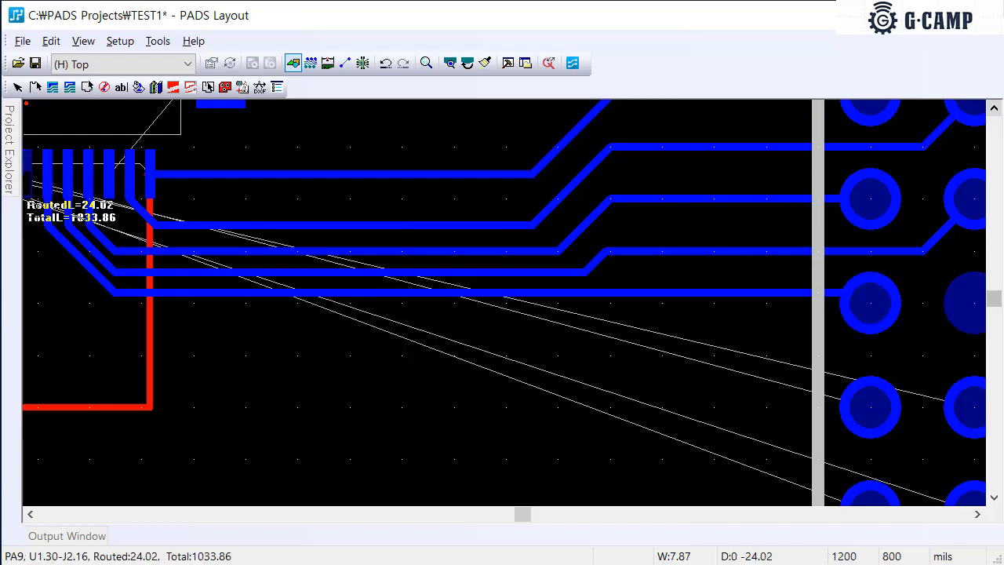
left_click(27, 229)
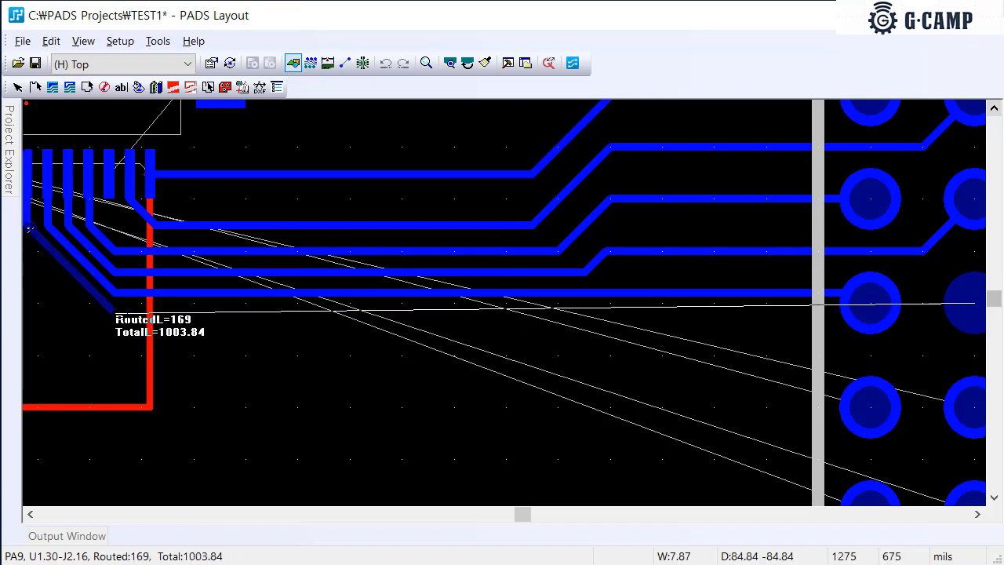
left_click(129, 324)
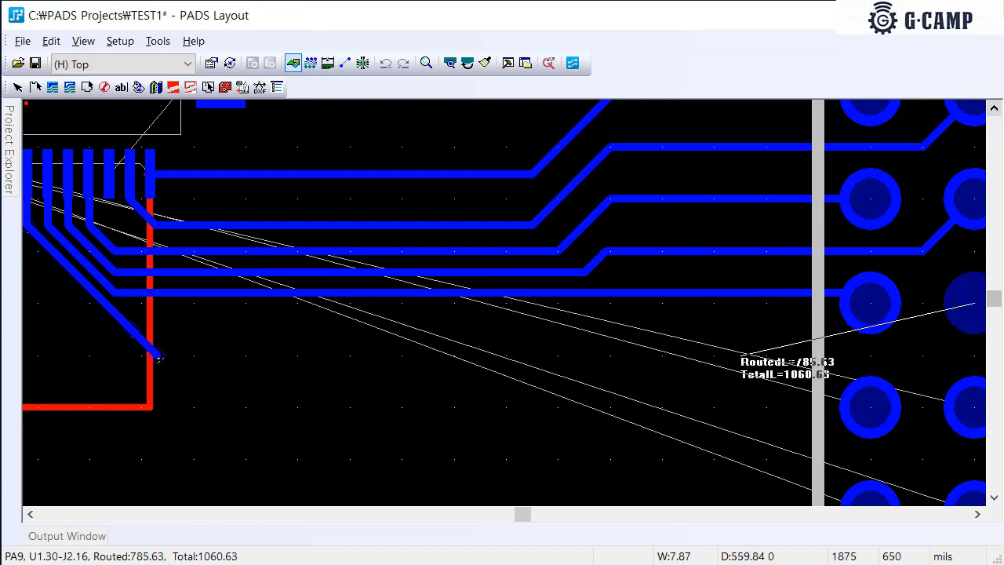
left_click(898, 355)
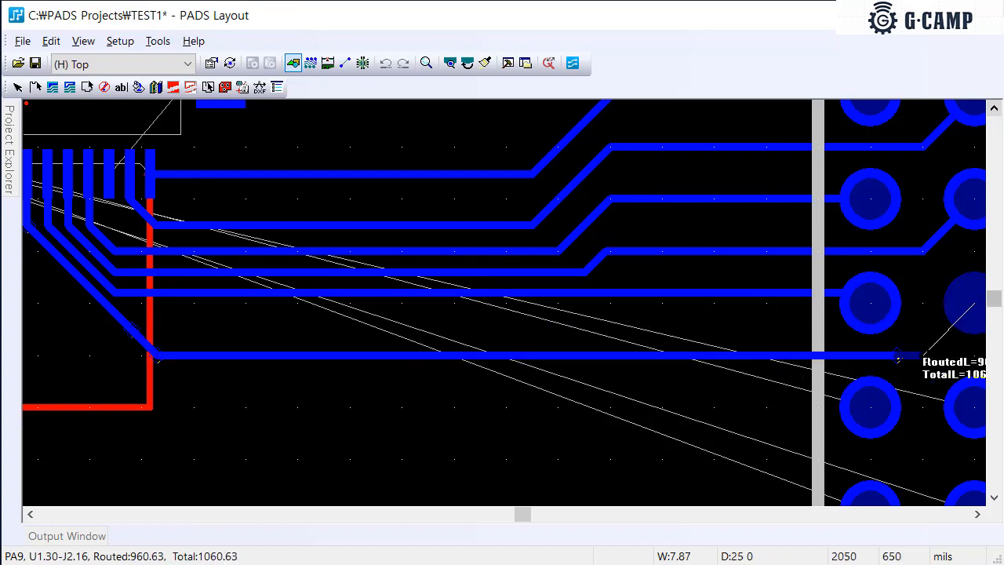
left_click(971, 307)
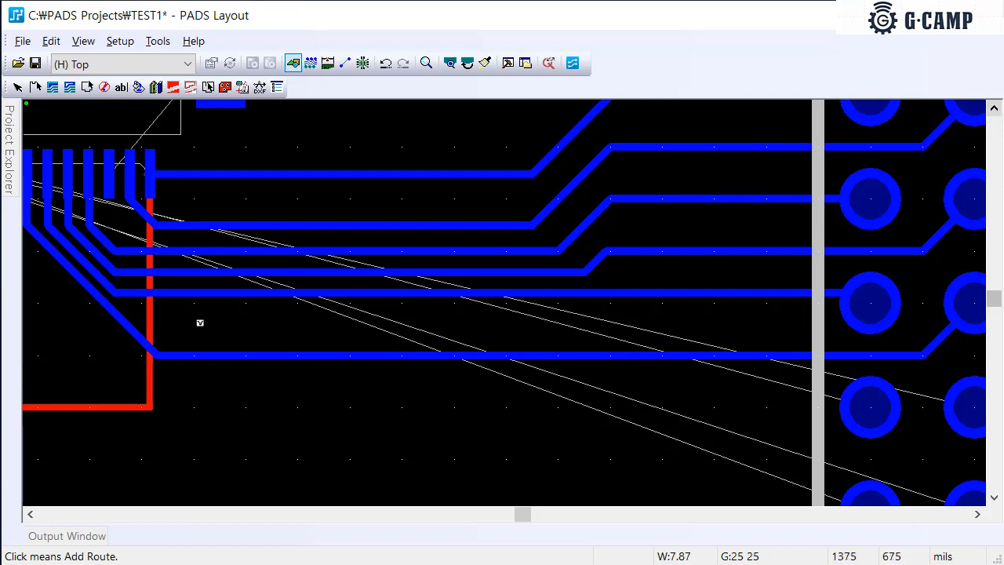
middle_click(165, 302)
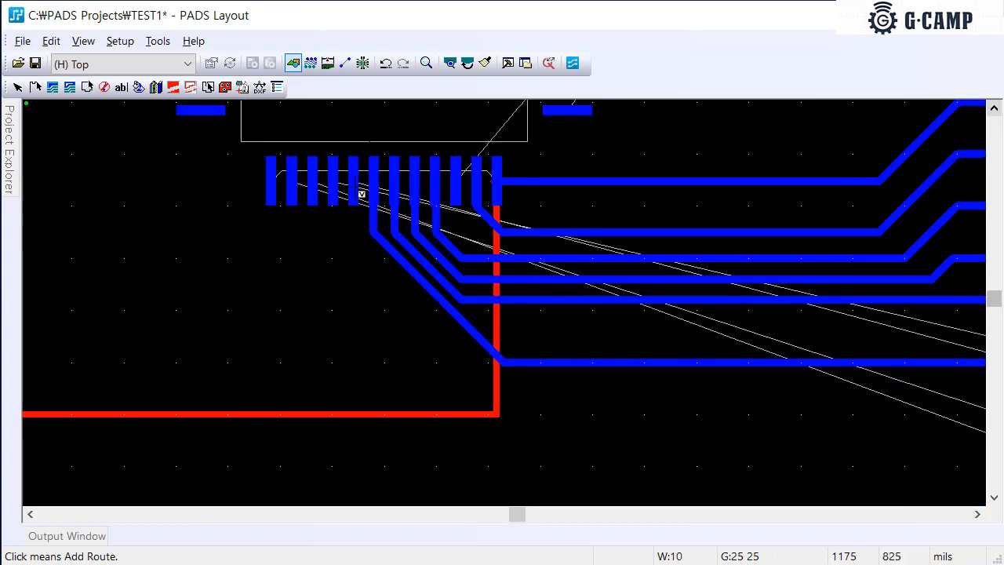
Route PA8 from U1.29 to J2.17 with a diagonal parallel to PA9, a horizontal run at Y 625 and a short diagonal into the pin
left_click(354, 195)
left_click(353, 233)
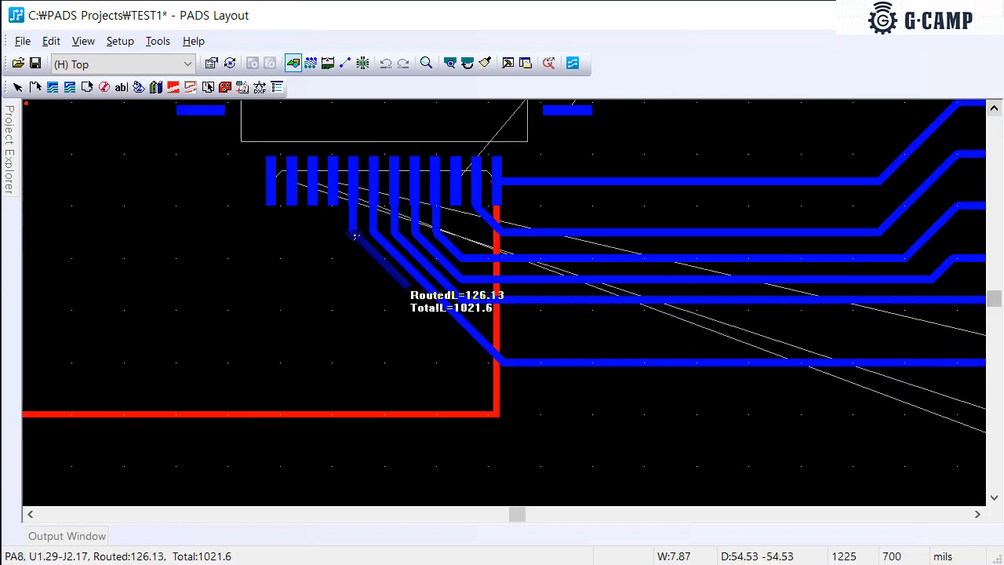
left_click(510, 387)
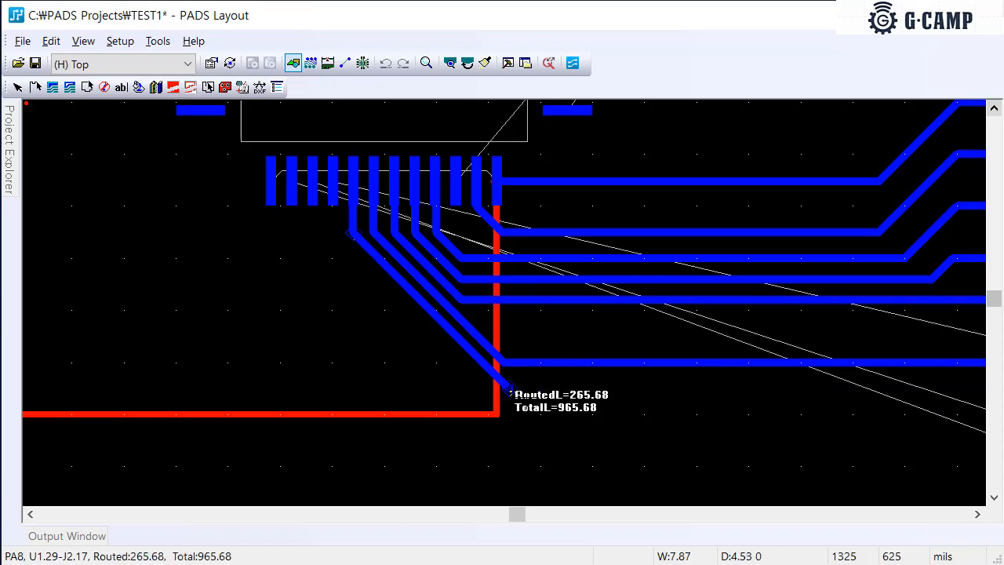
middle_click(742, 396)
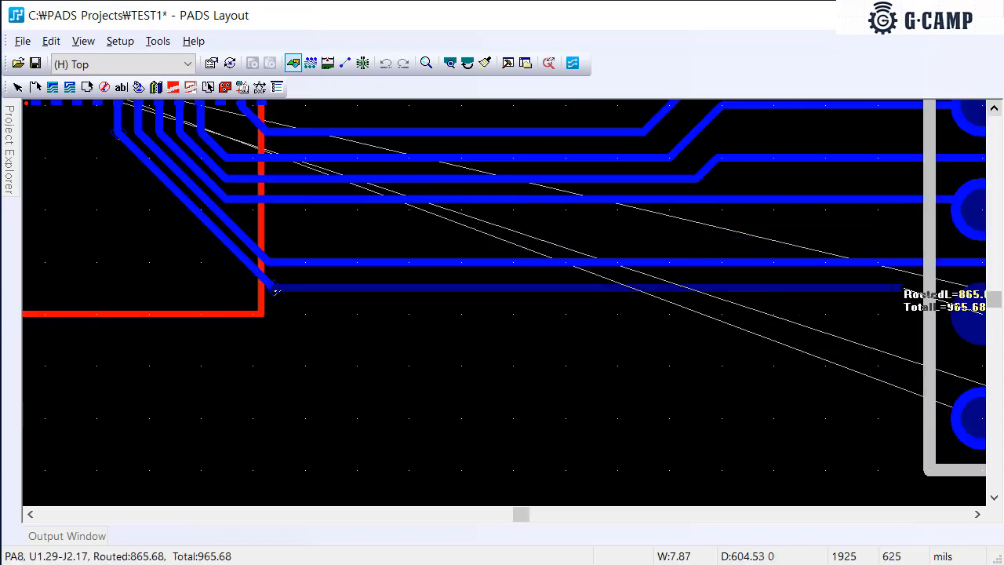
middle_click(945, 294)
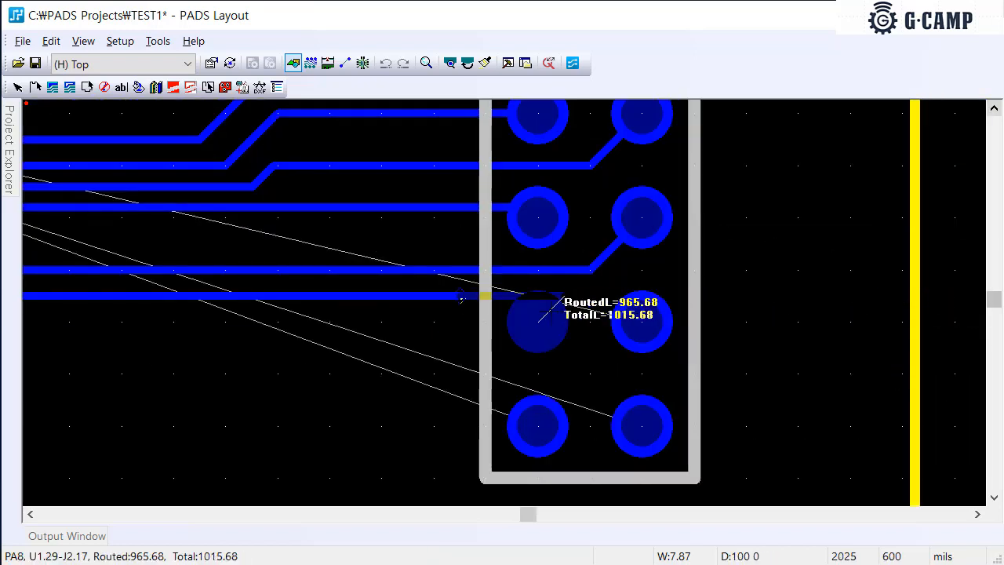
left_click(536, 317)
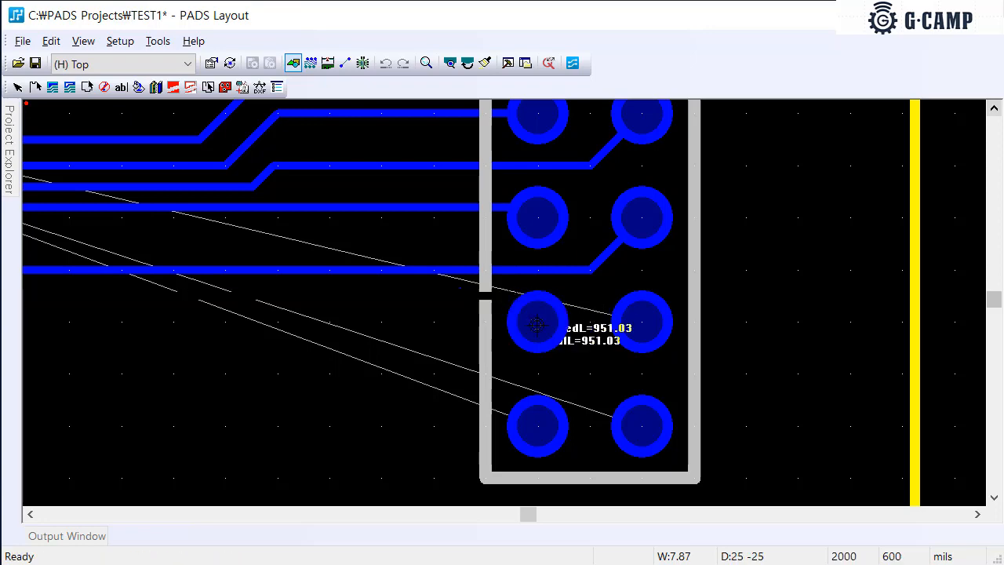
Route PB13 from U1.26 to J2.20 with a long diagonal, a horizontal run at Y 475, a drop to Y 425 below J2.19 and a diagonal entry
middle_click(137, 298)
middle_click(139, 269)
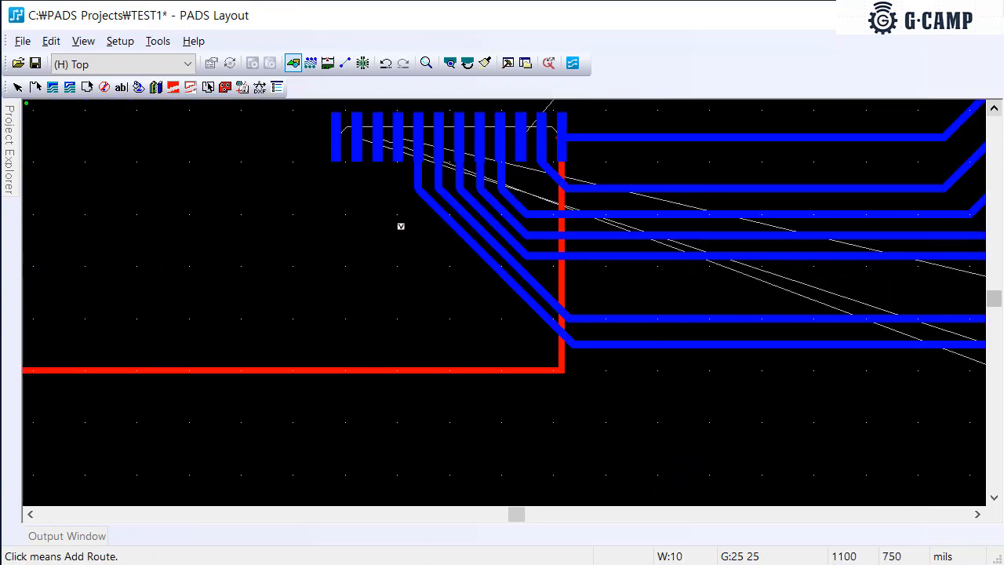
scroll(487, 248, "up", 3)
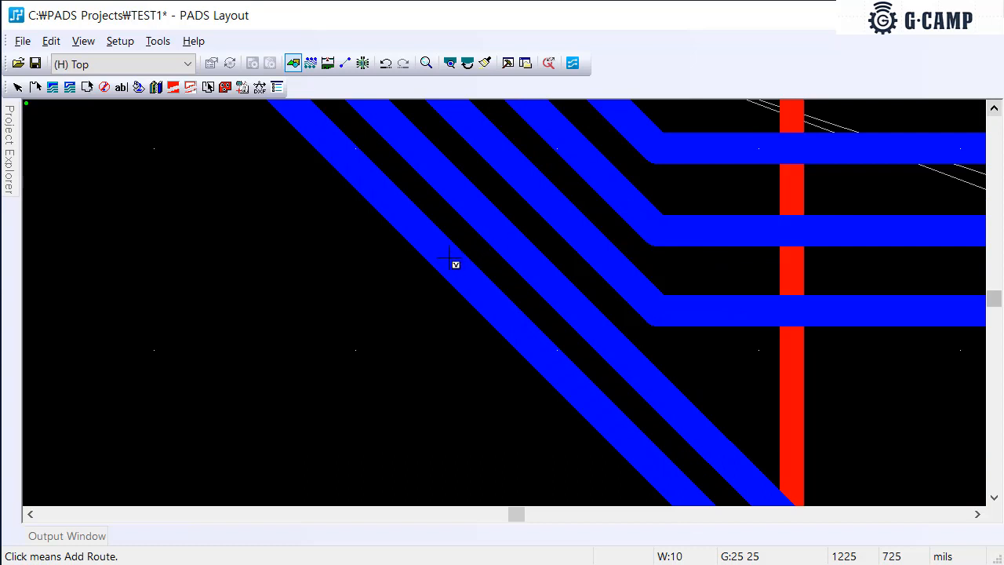
scroll(449, 258, "up", 4)
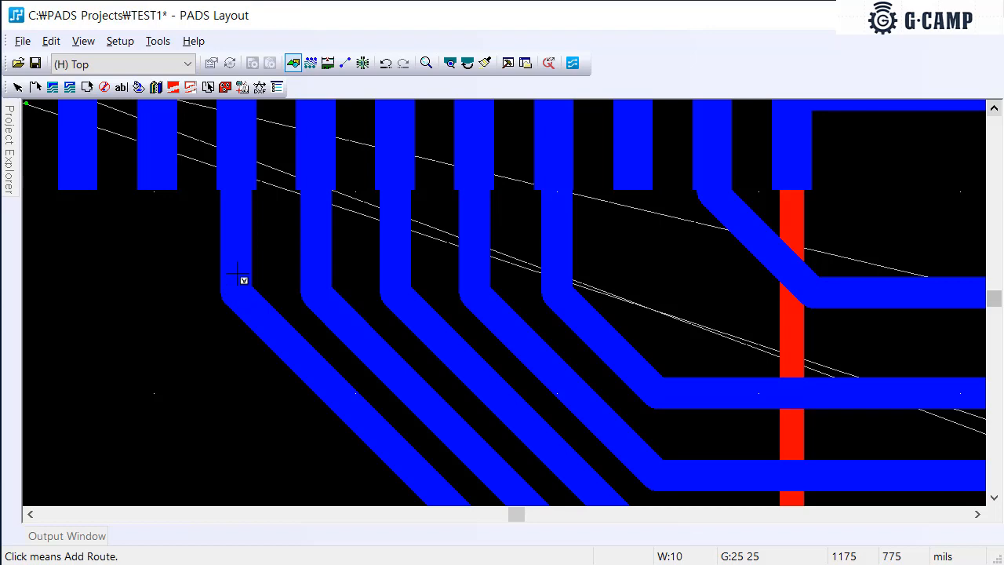
scroll(356, 308, "down", 1)
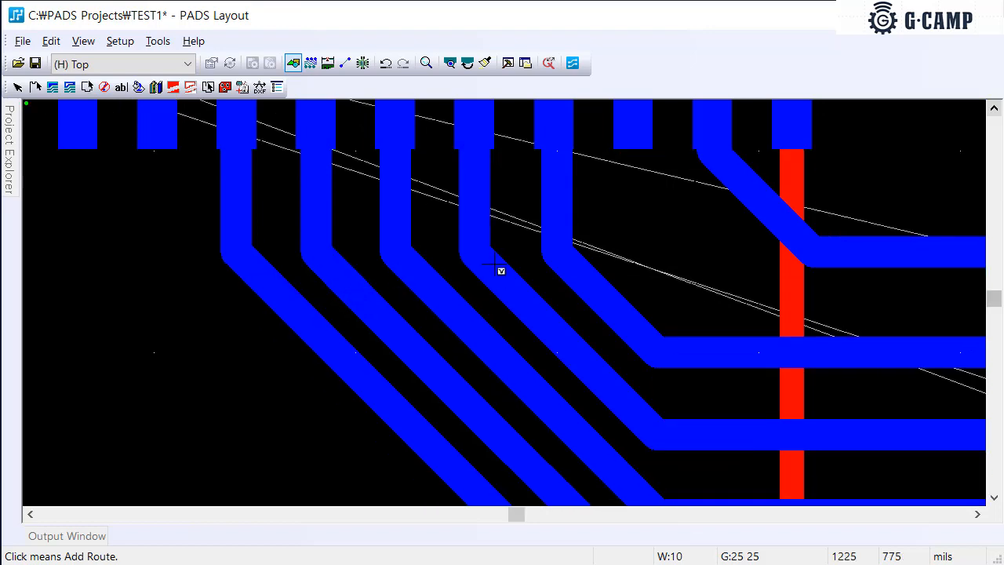
scroll(501, 271, "down", 2, "ctrl")
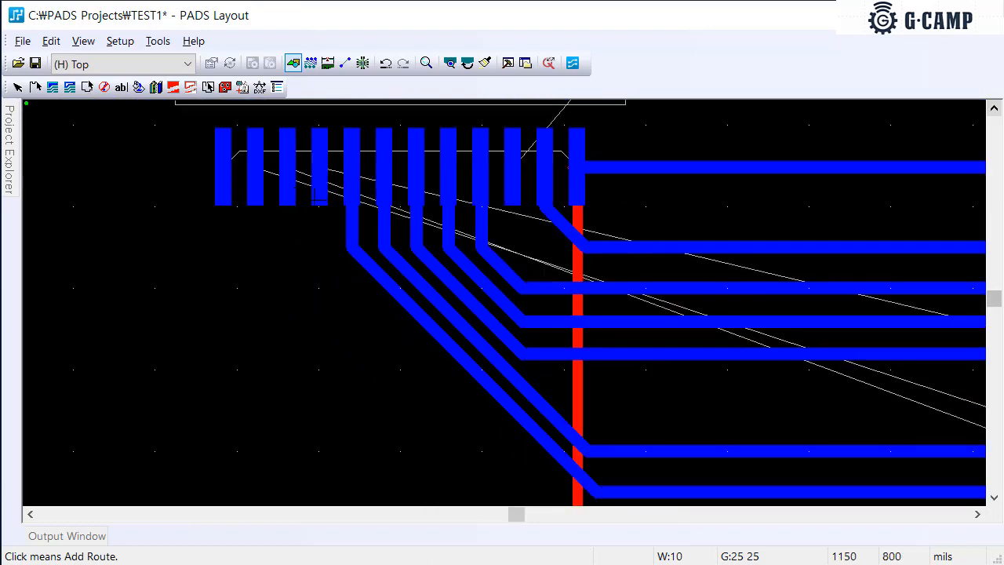
left_click(238, 192)
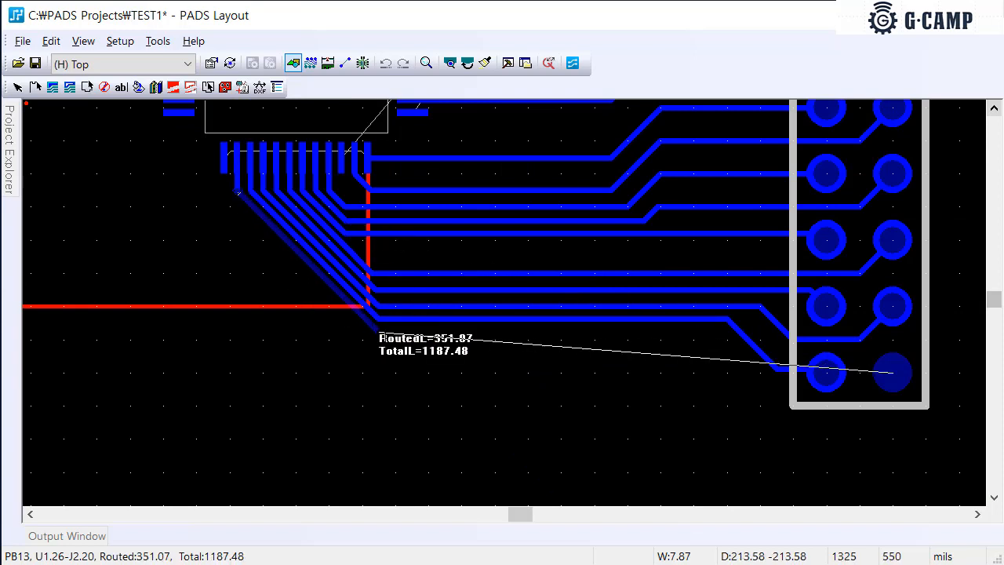
left_click(380, 335)
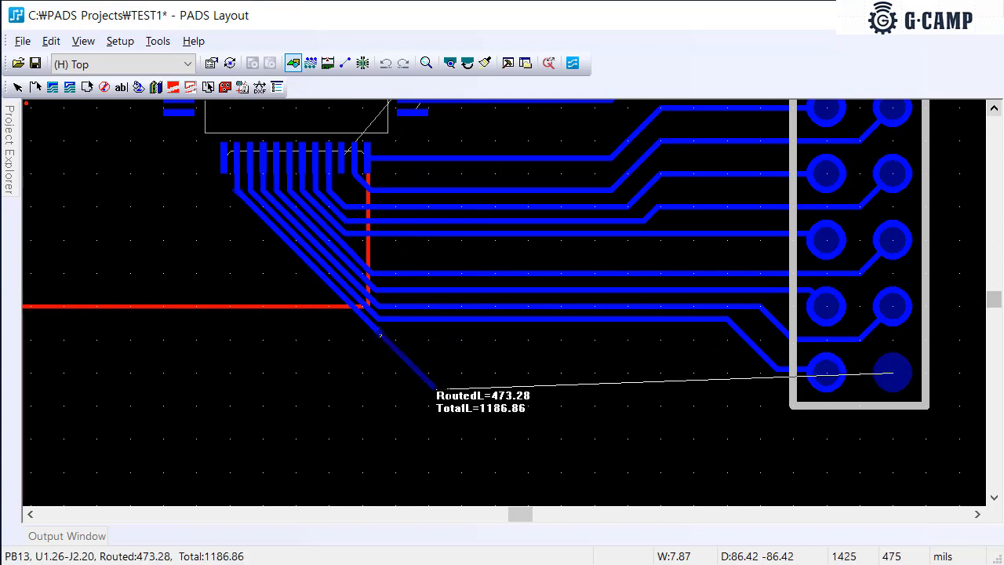
left_click(437, 389)
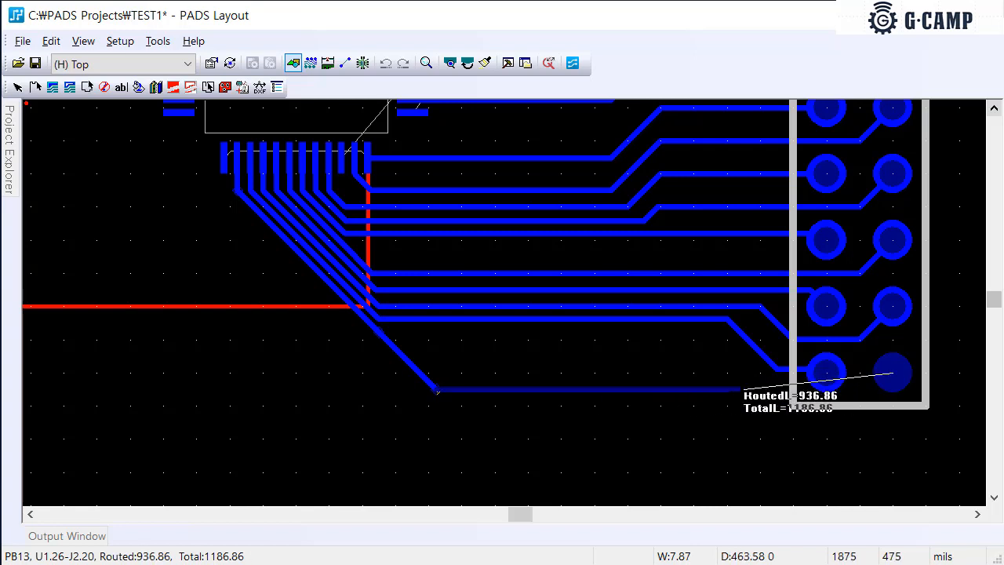
left_click(744, 388)
left_click(777, 422)
left_click(859, 422)
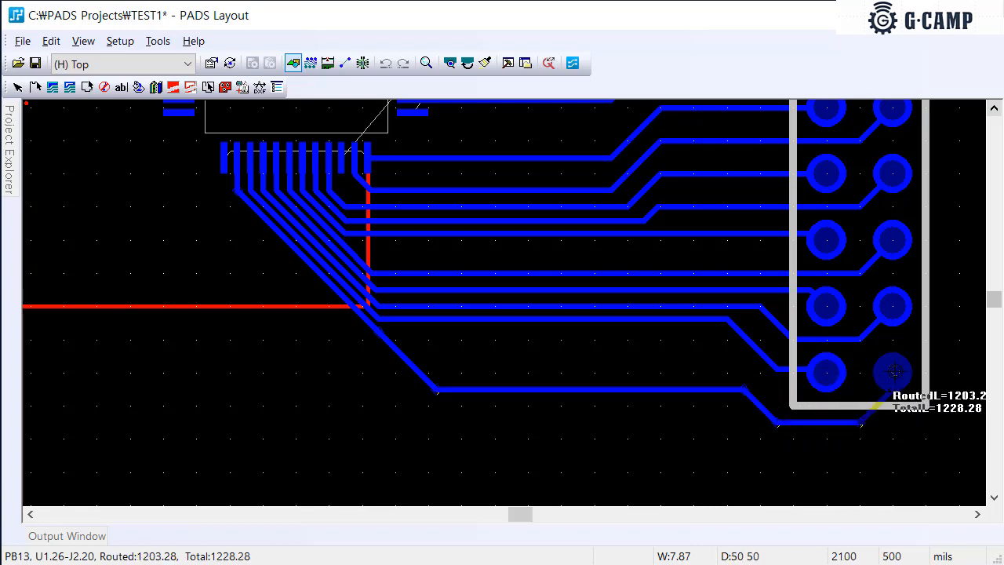
left_click(894, 370)
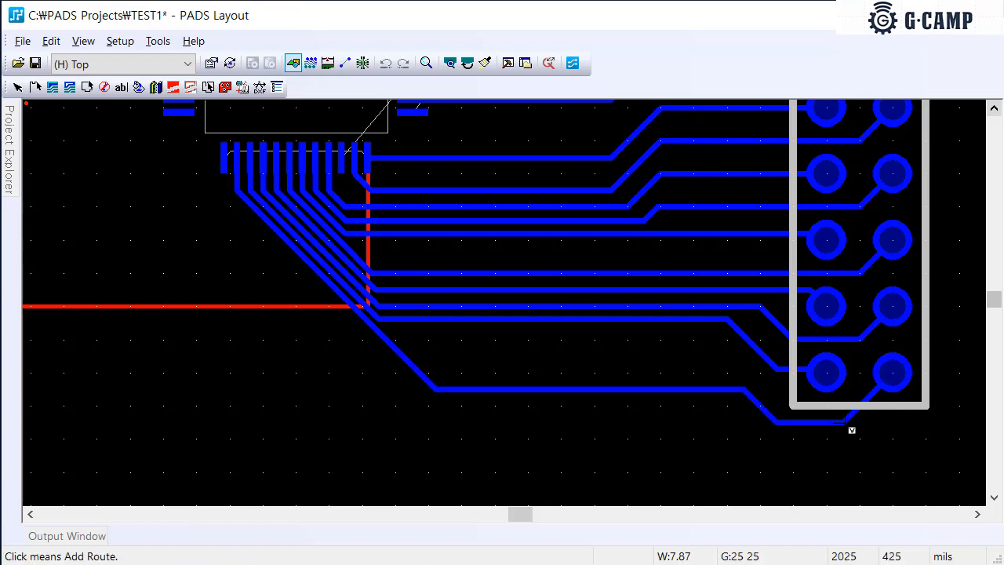
Reroute PB13 from its Y 425 section with a diagonal up to Y 550 and a horizontal run back into the long diagonal from U1.26
left_click(794, 422)
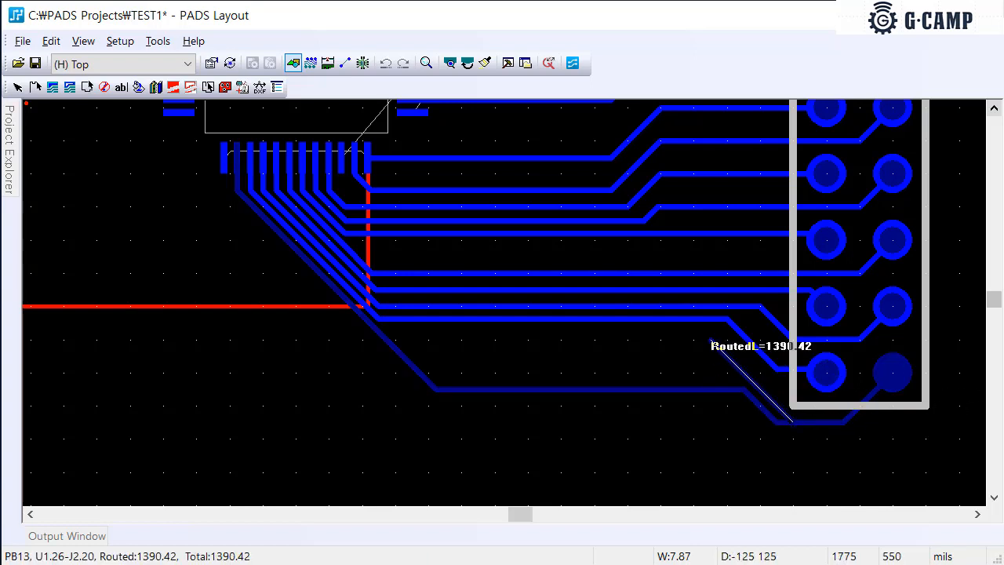
left_click(701, 339)
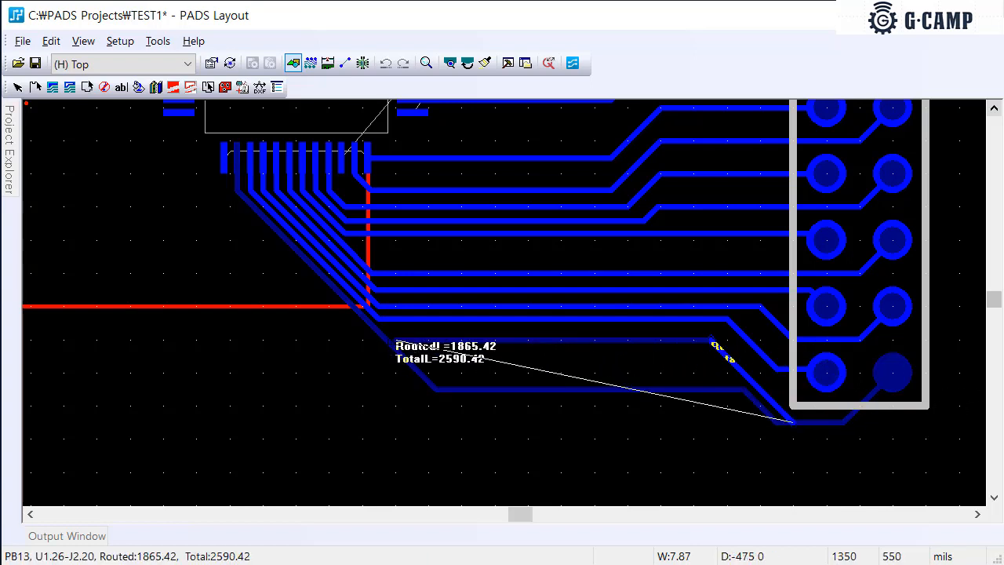
left_click(396, 340)
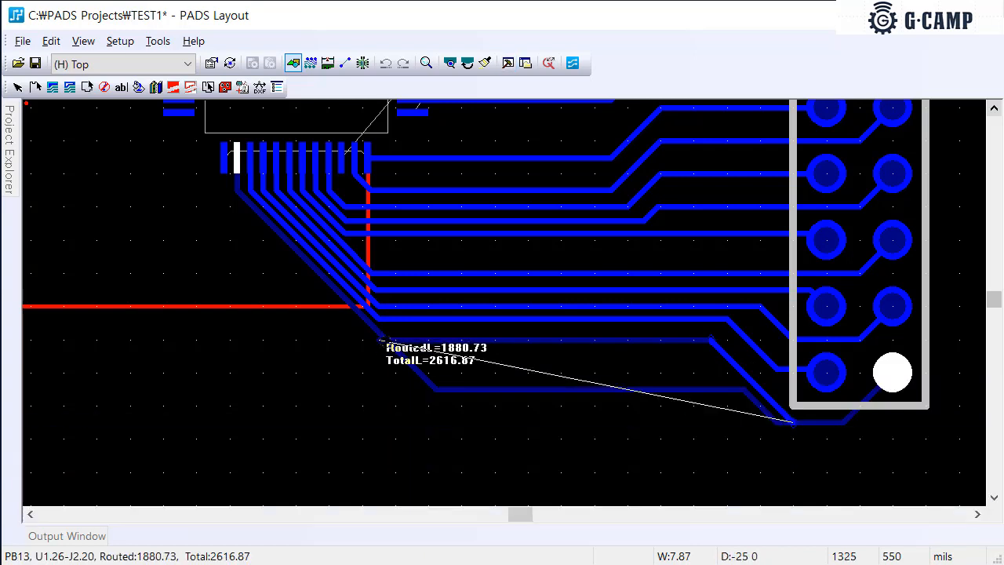
left_click(383, 342)
Set all grids to 0.2 mils and stretch PB13's corner below U1.26 down to about Y 724
scroll(319, 240, "up", 2)
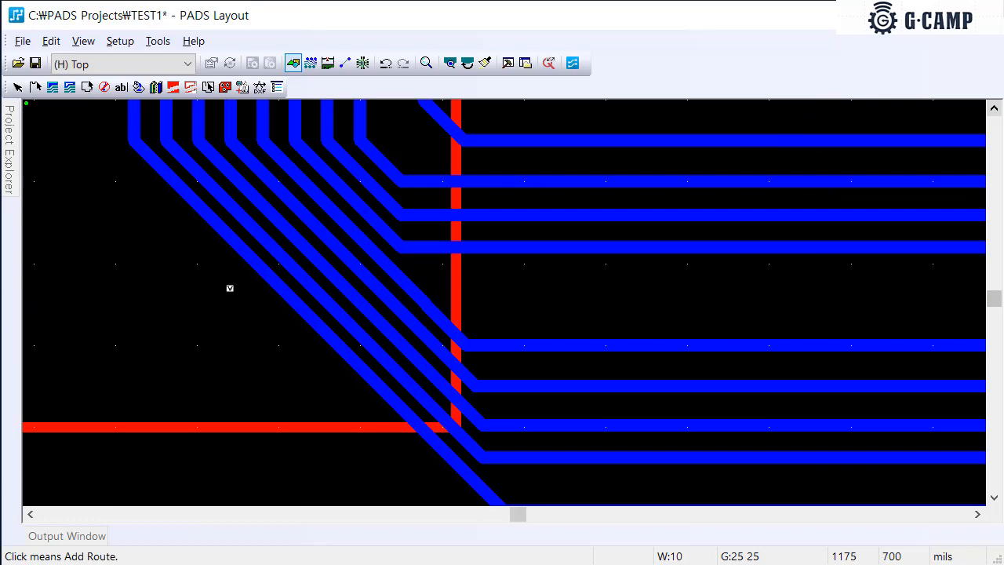
type("g0.2")
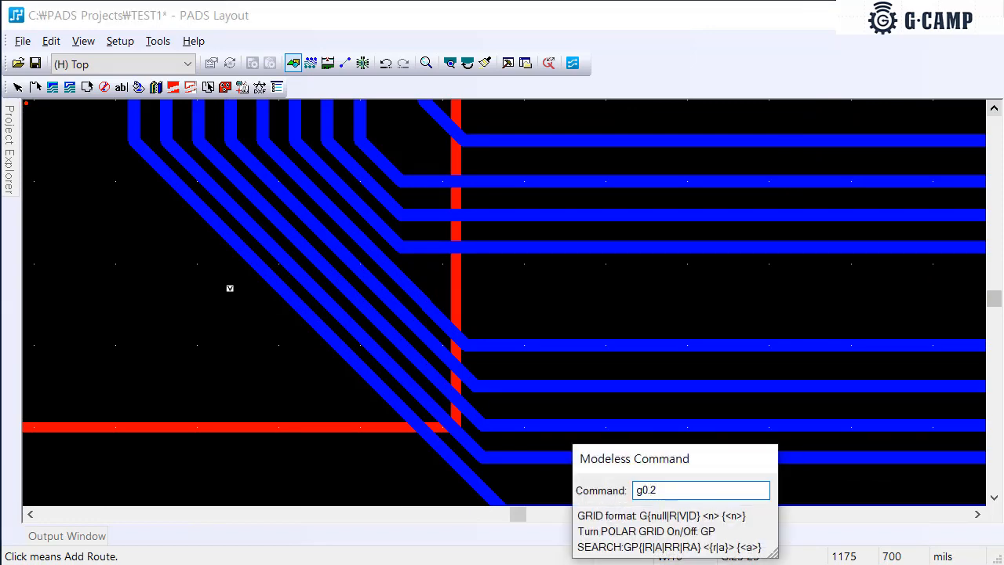
key("Return")
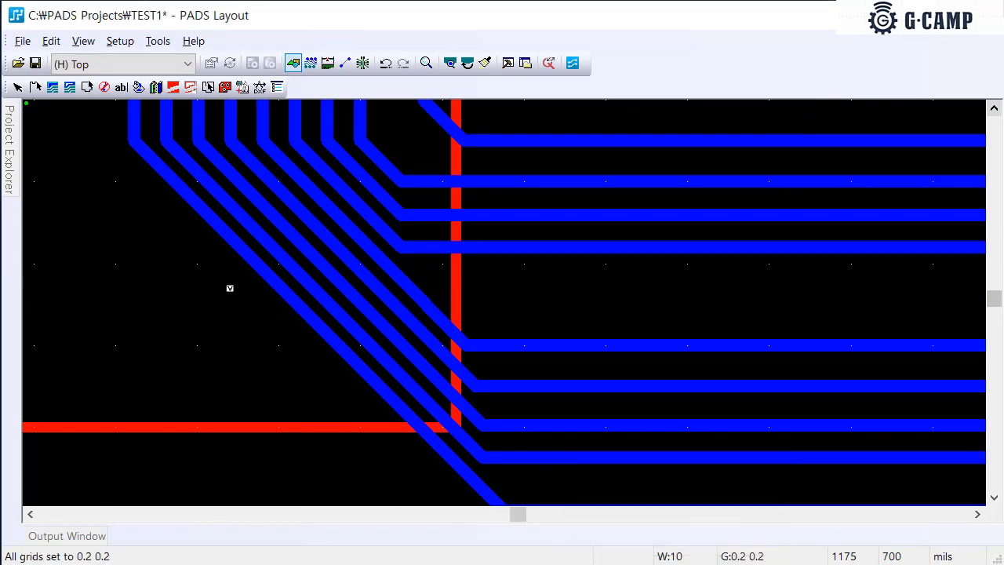
left_click(135, 143)
scroll(146, 151, "up", 1)
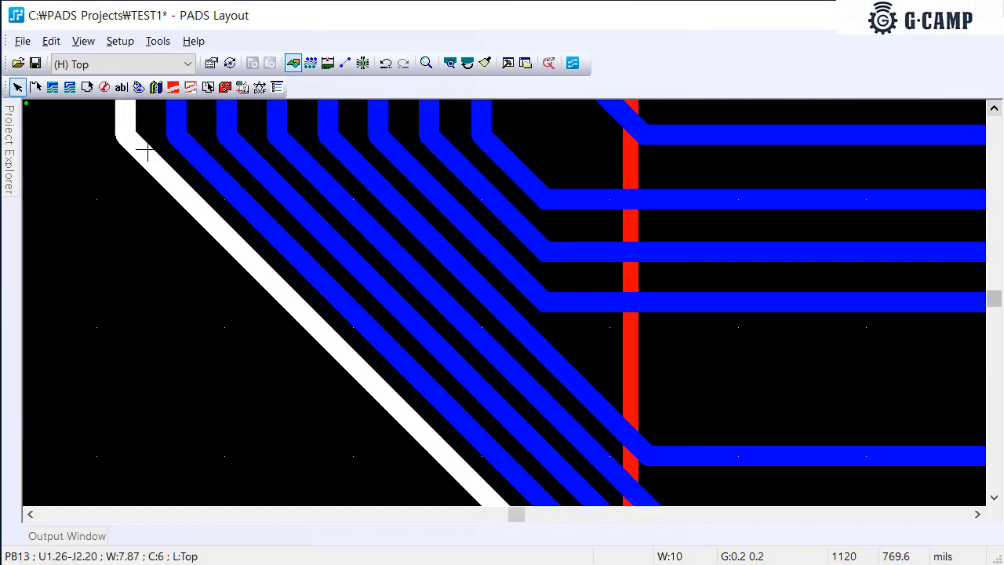
scroll(146, 152, "down", 1)
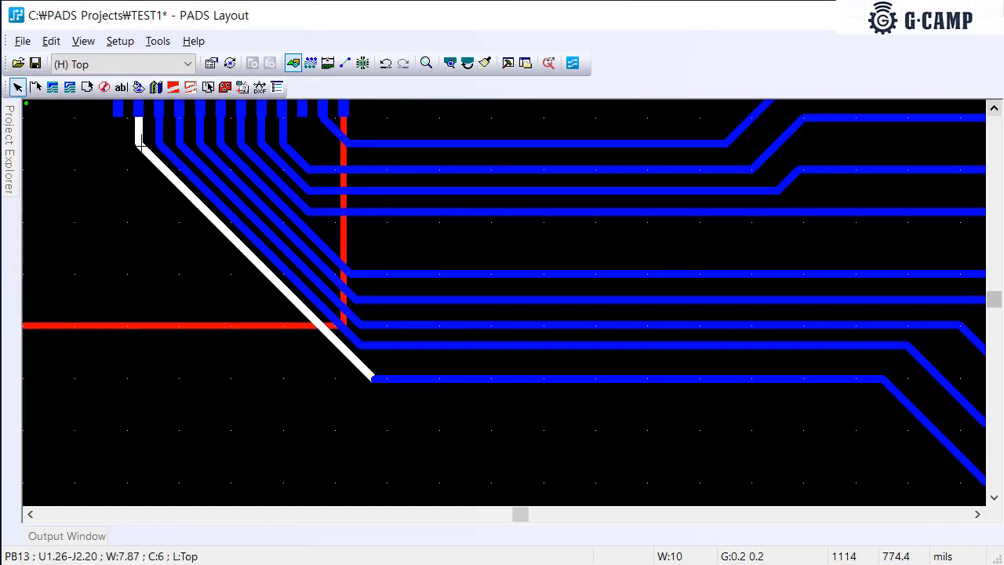
left_click_drag(141, 145, 141, 193)
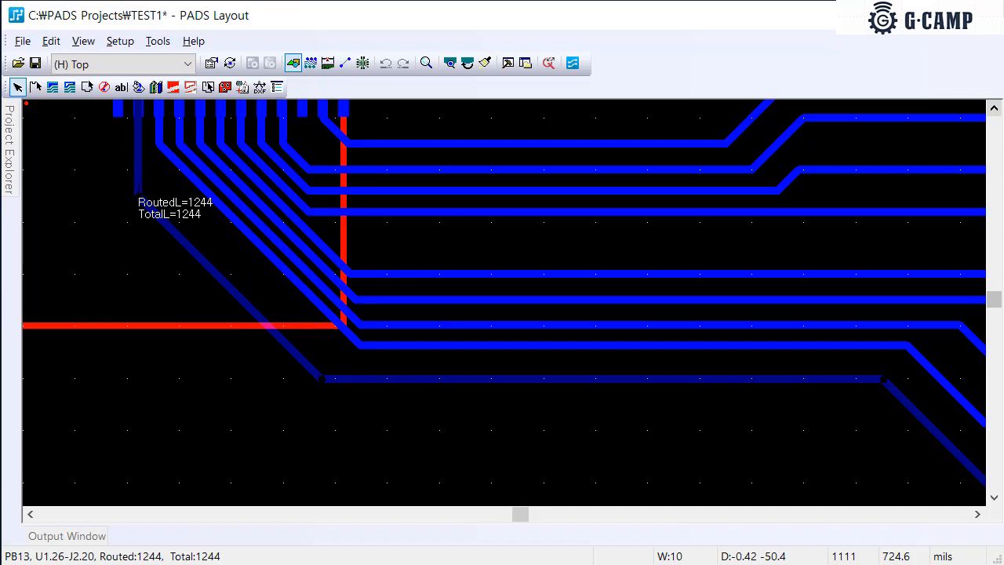
left_click_drag(135, 195, 135, 197)
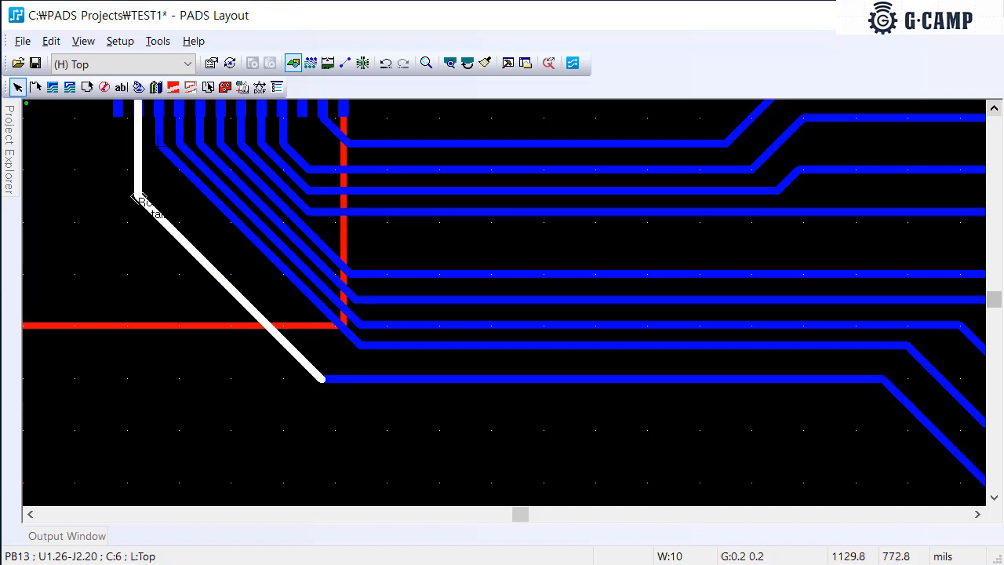
Stretch the upper corners of PB14 and the neighbouring traces downward in staggered steps, keeping their diagonals parallel to PB13
left_click(159, 138)
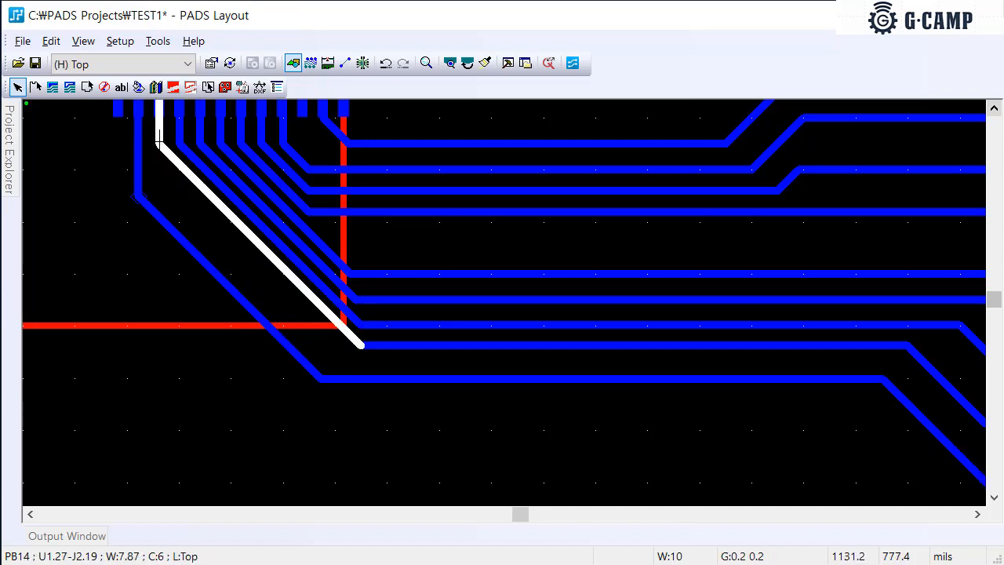
left_click_drag(159, 139, 160, 191)
mouse_move(180, 144)
left_mouse_down()
mouse_move(179, 178)
mouse_move(197, 143)
mouse_move(200, 171)
mouse_move(219, 151)
mouse_move(219, 165)
mouse_move(242, 154)
left_mouse_up()
left_click(322, 220)
Reroute PA9 below U1.30 with a 45-degree diagonal parallel to its neighbours, joining its horizontal run at Y 650
key("F2")
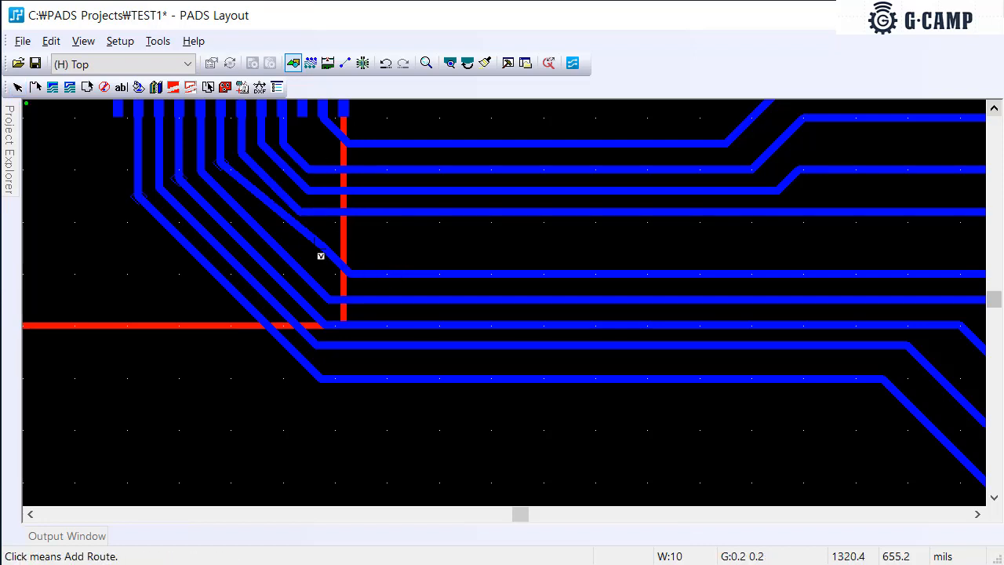
left_click(229, 173)
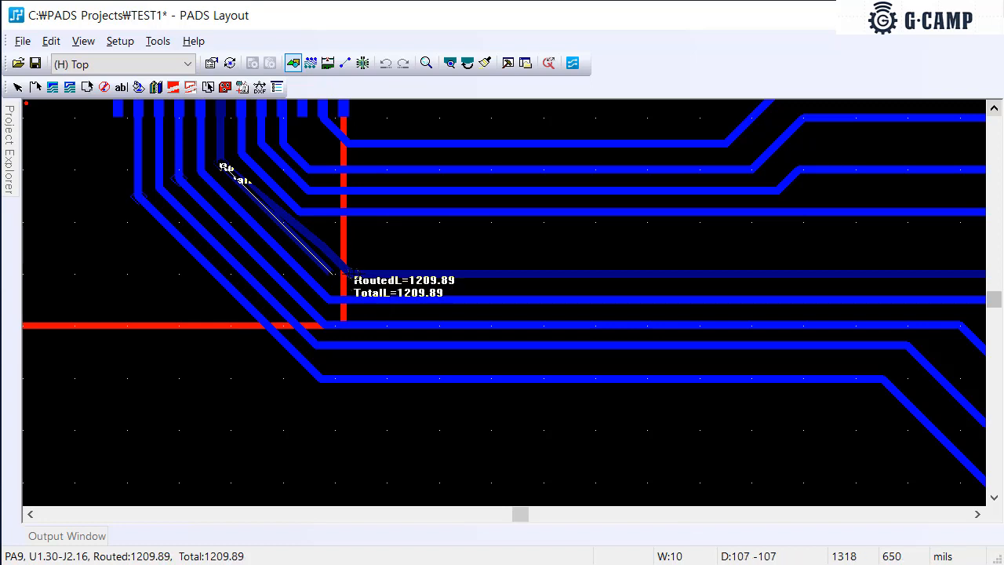
left_click(358, 278)
left_click(367, 277)
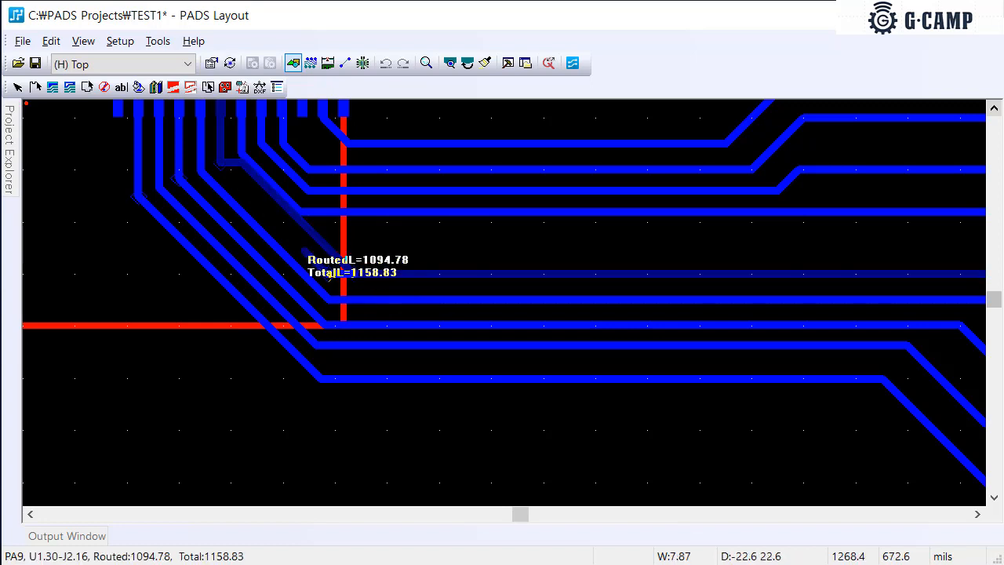
left_click(229, 170)
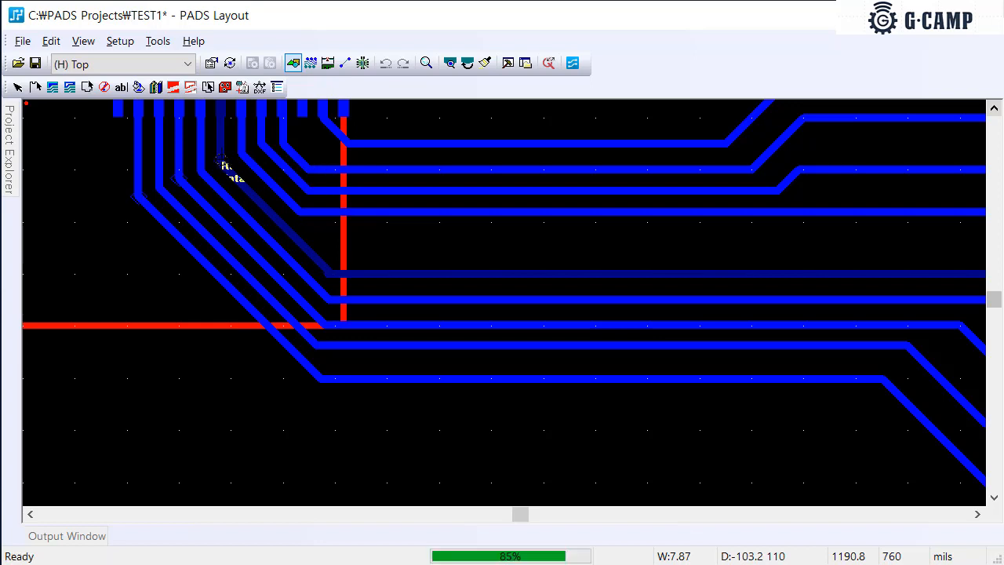
left_click(320, 268)
left_click(357, 280)
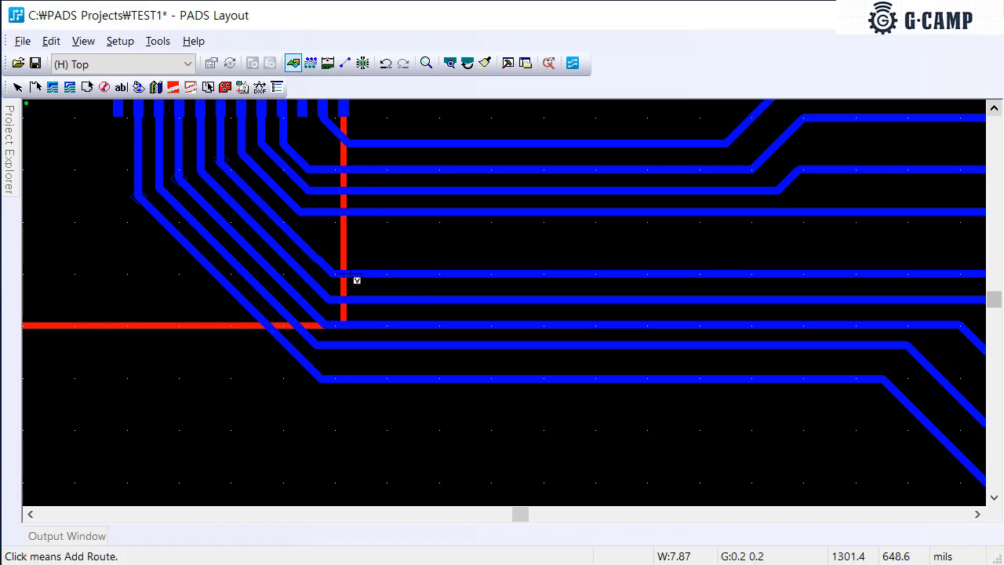
Reroute PA9's short segment from the kink on its diagonal into the horizontal run at about Y 650
scroll(336, 270, "up", 3)
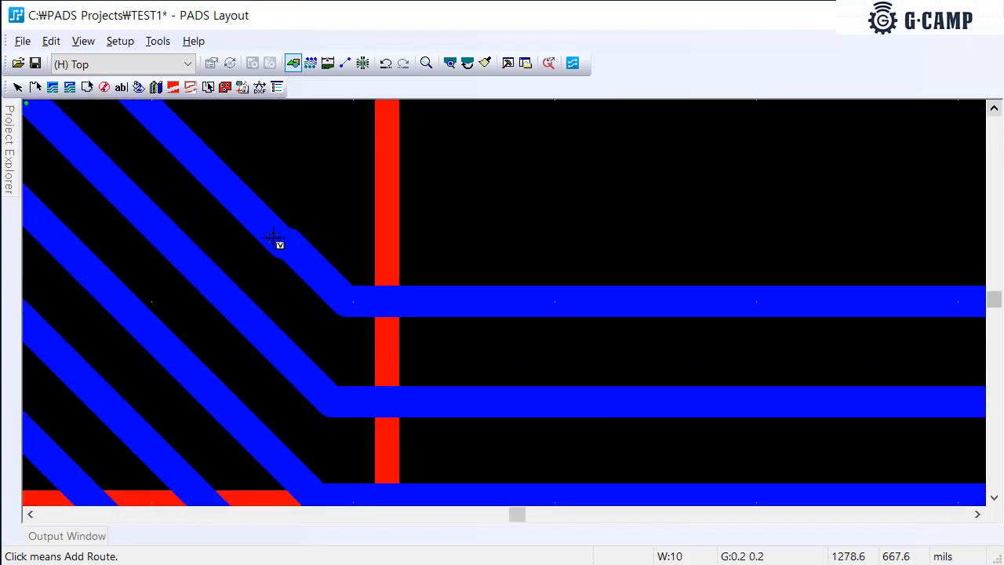
left_click(273, 238)
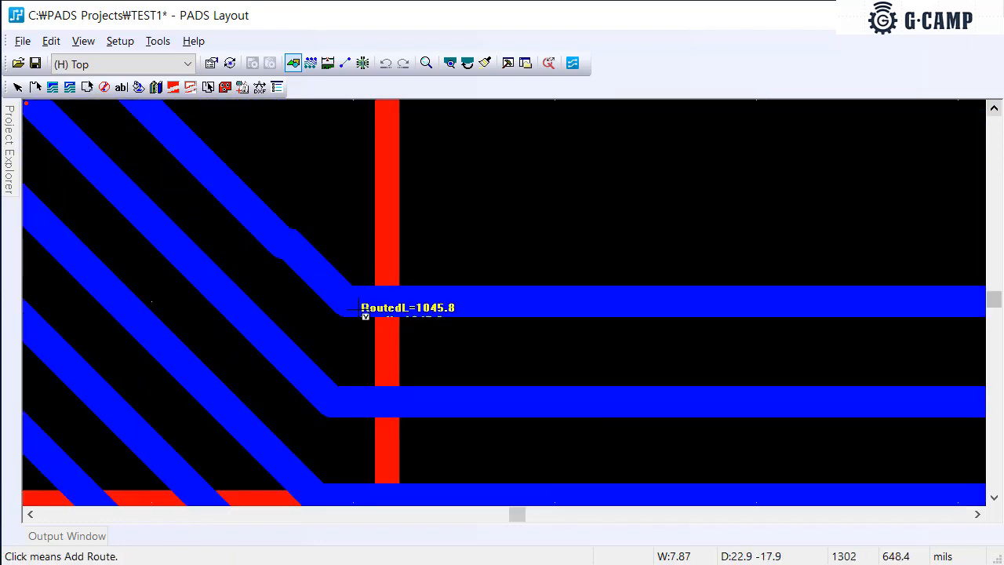
key("Escape")
left_click(322, 284)
left_click(343, 299)
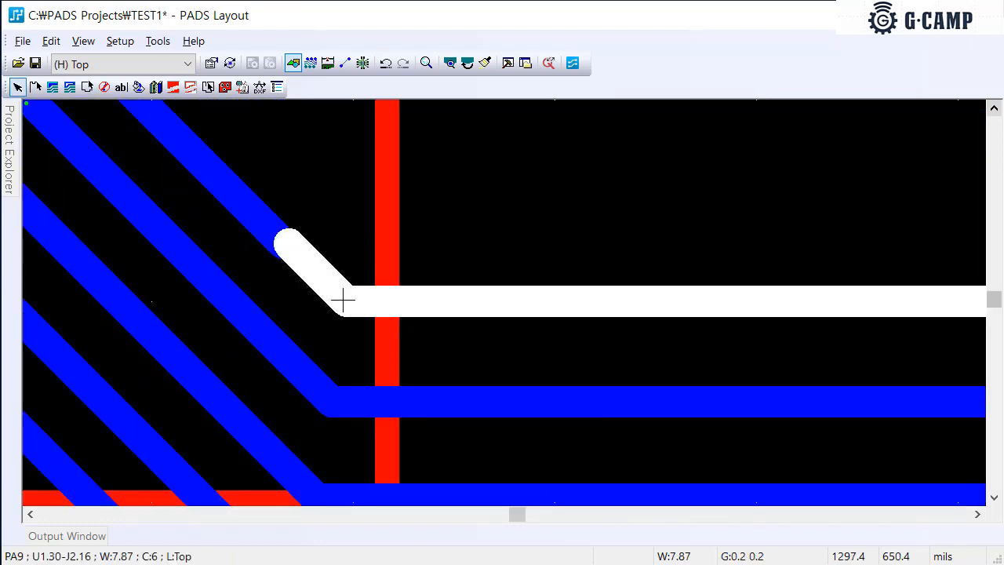
key("F2")
key("Escape")
key("Escape")
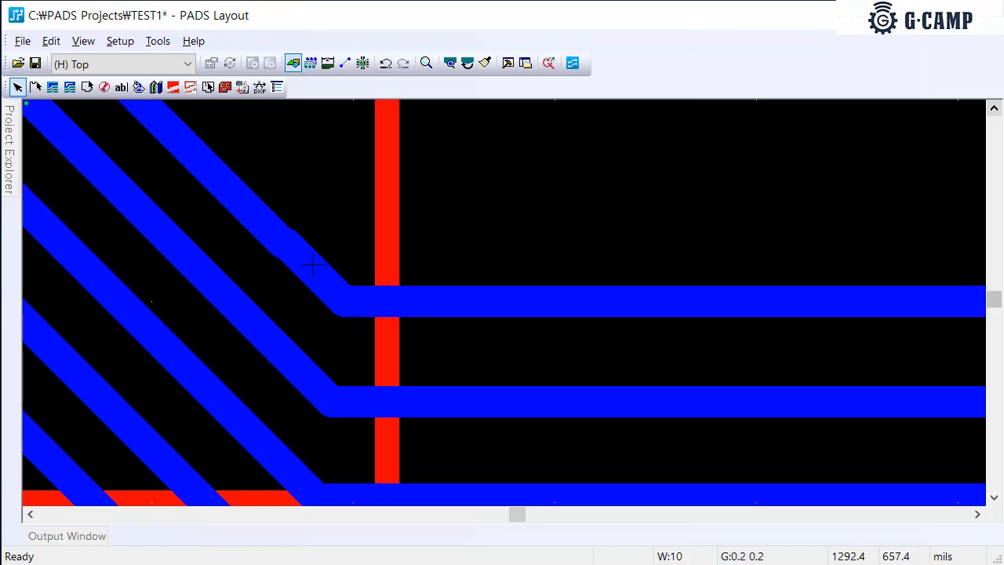
Smooth out the kink in PA9's diagonal so it runs as a single straight segment to the lower corner
left_click(294, 249)
key("F2")
key("Escape")
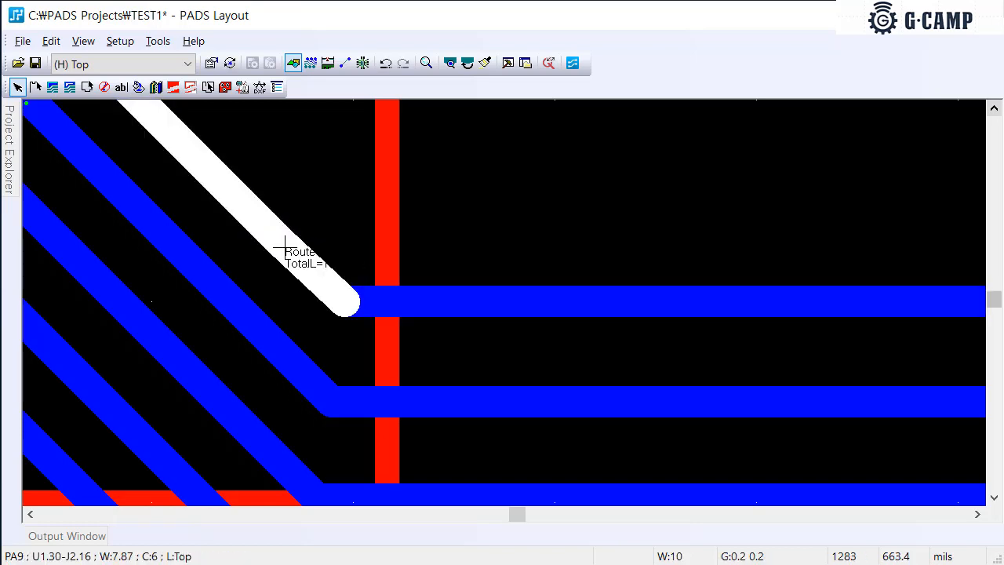
key("F2")
key("Escape")
scroll(295, 239, "down", 3)
scroll(295, 239, "up", 2)
key("Escape")
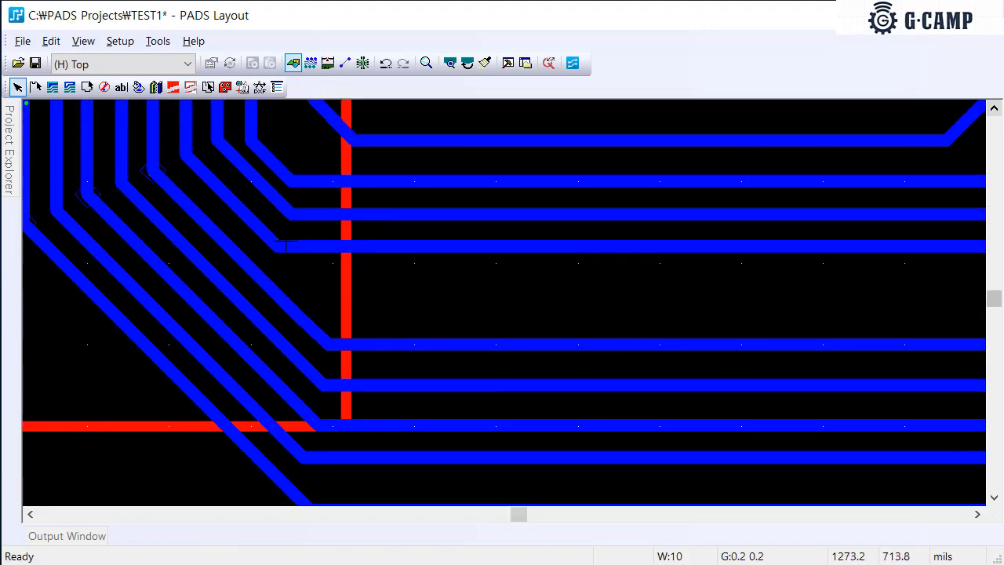
scroll(368, 247, "down", 2)
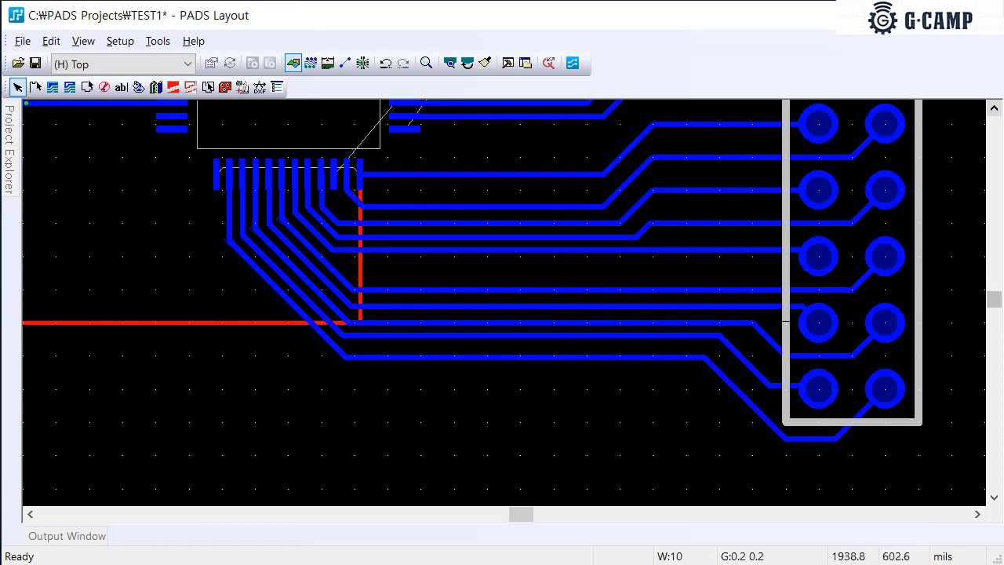
key("F2")
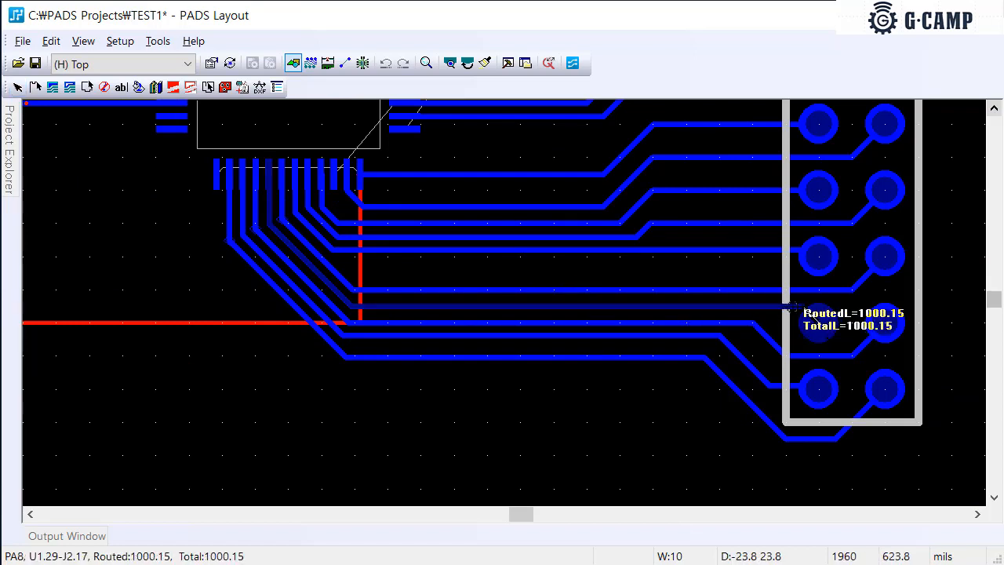
scroll(814, 259, "down", 3)
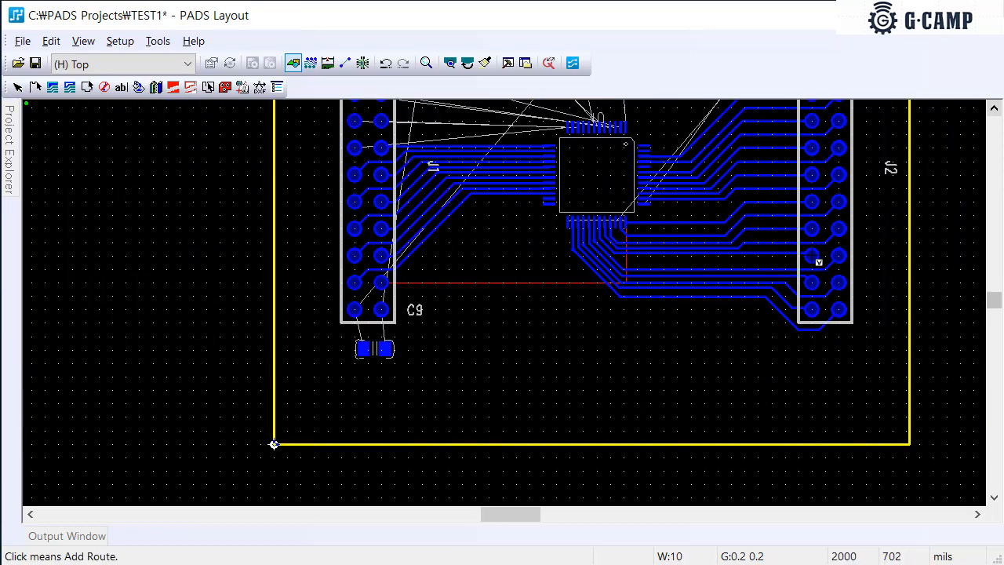
scroll(813, 259, "up", 5)
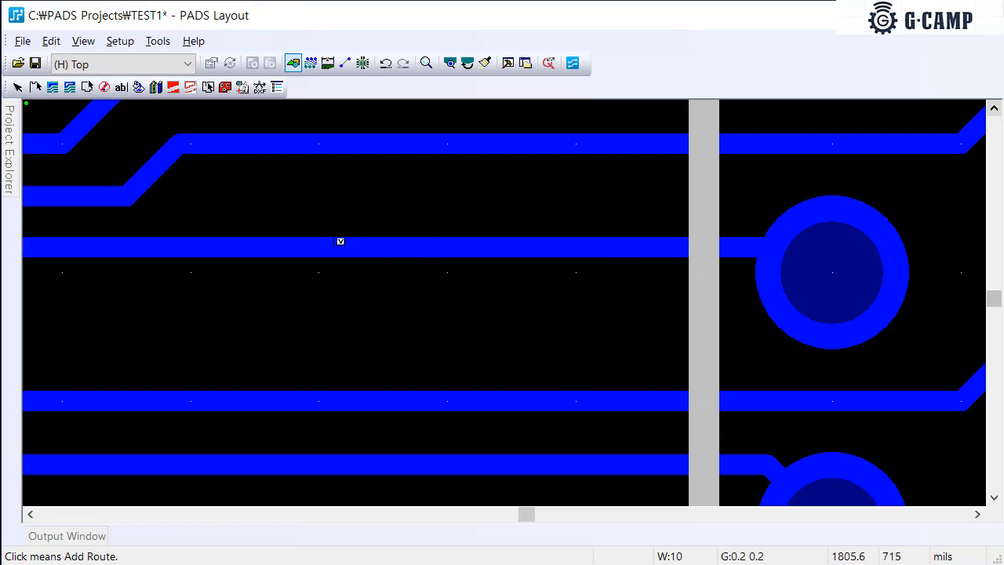
In the routing teardrop options, compare the Default, Line and Curved shapes and choose Line
key("ctrl+Return")
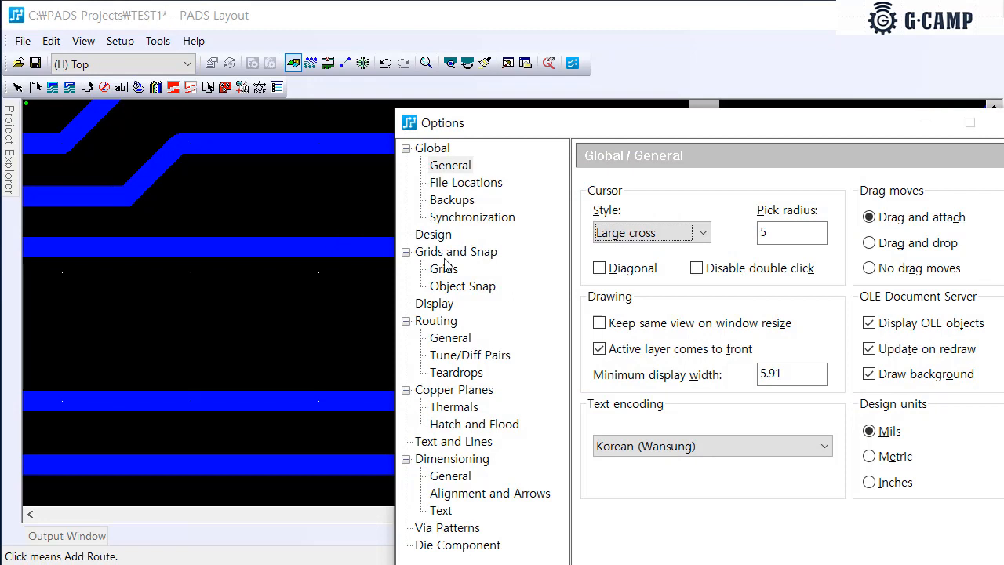
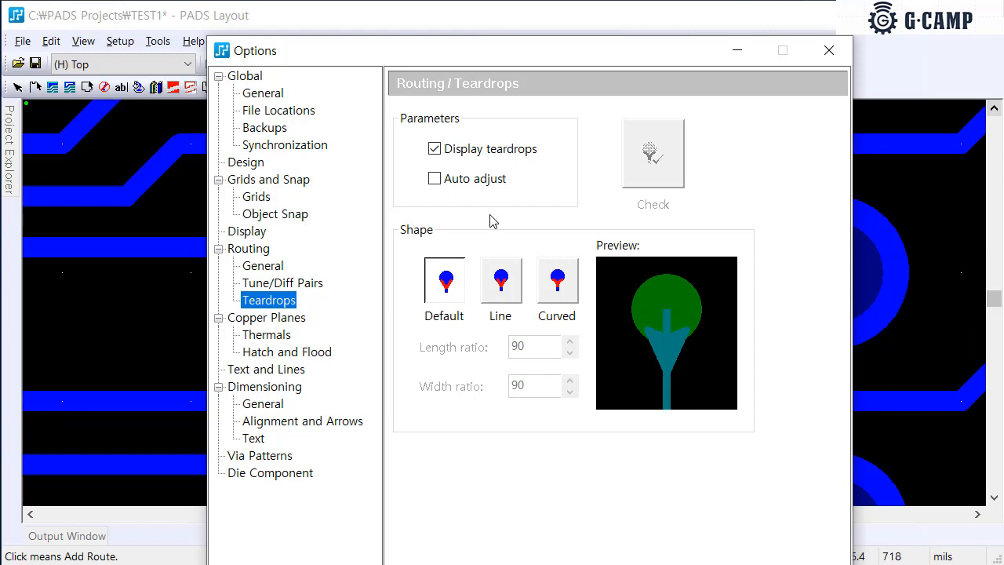
left_click(452, 298)
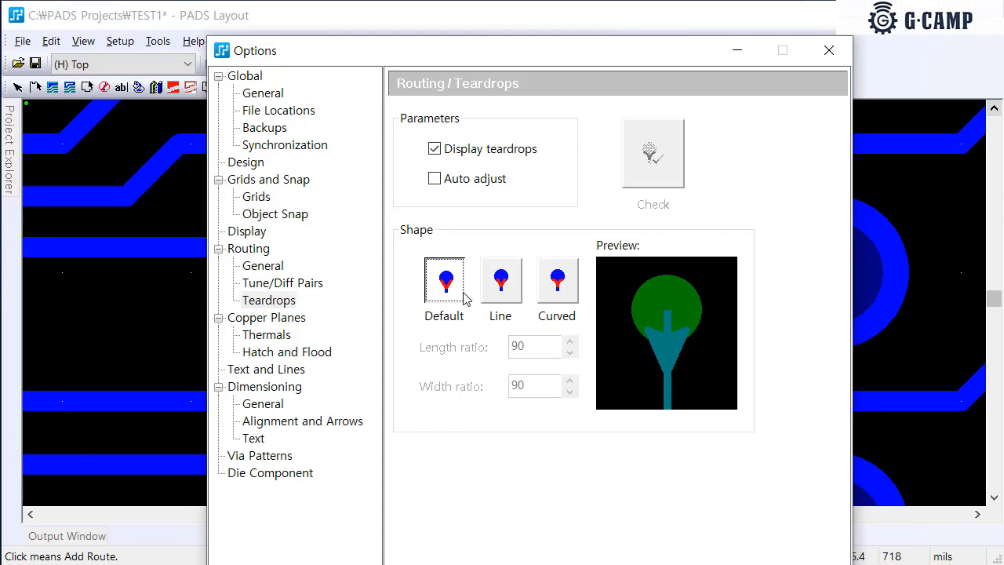
left_click(505, 294)
left_click(545, 289)
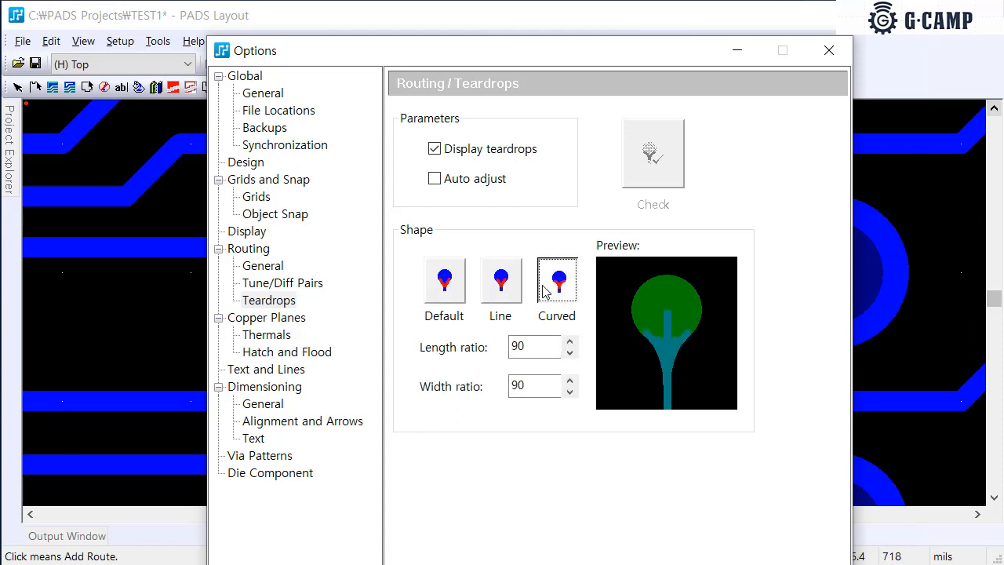
left_click(501, 287)
left_click(459, 294)
left_click(497, 290)
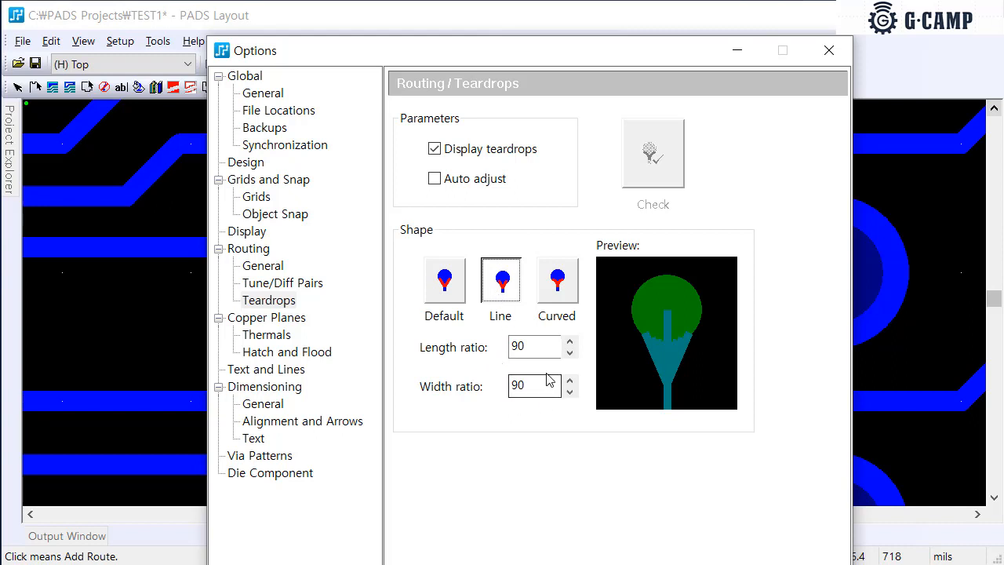
Keep the teardrop length ratio at 90, enable Auto adjust and apply the options
left_click(569, 352)
left_click(569, 342)
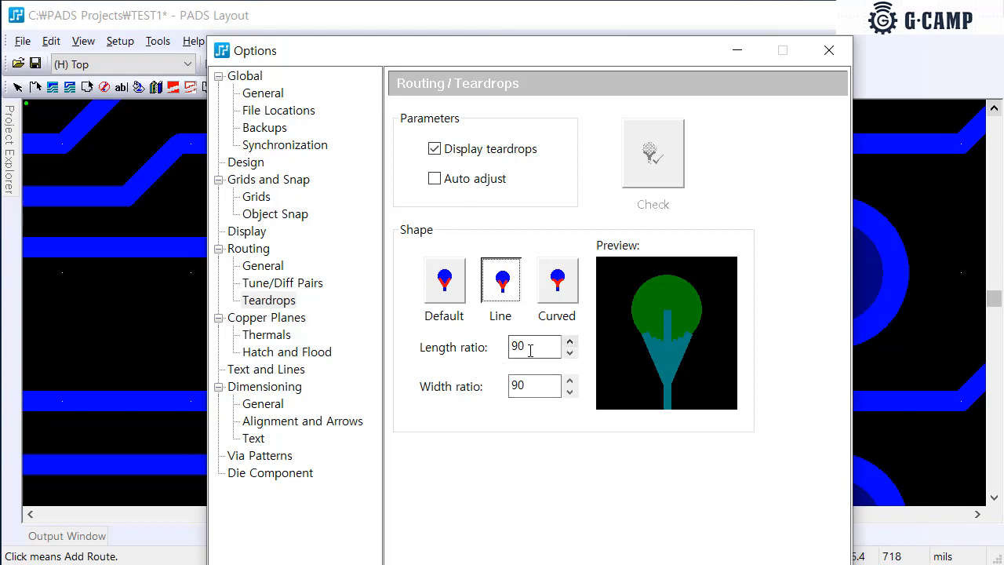
left_click(521, 347)
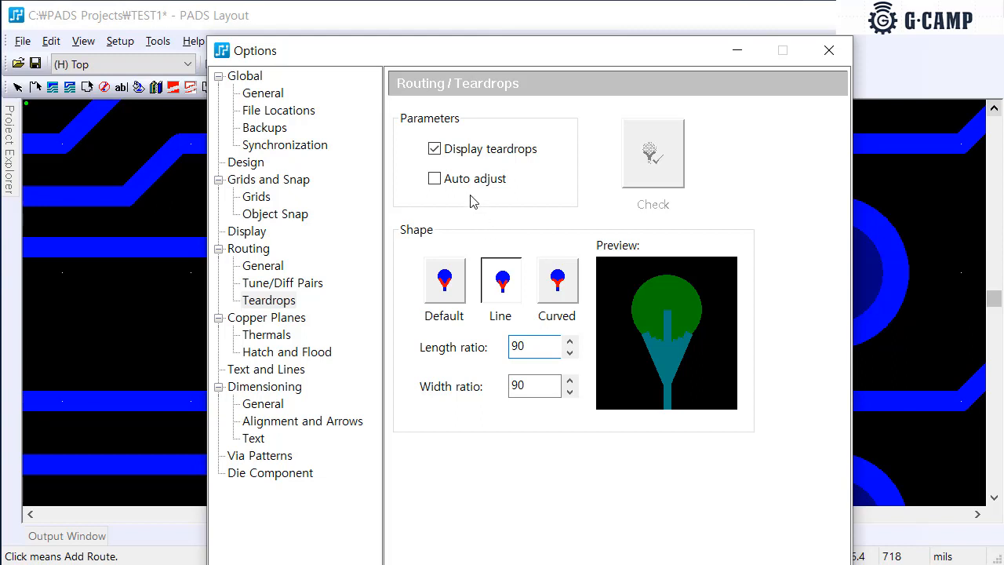
left_click(436, 180)
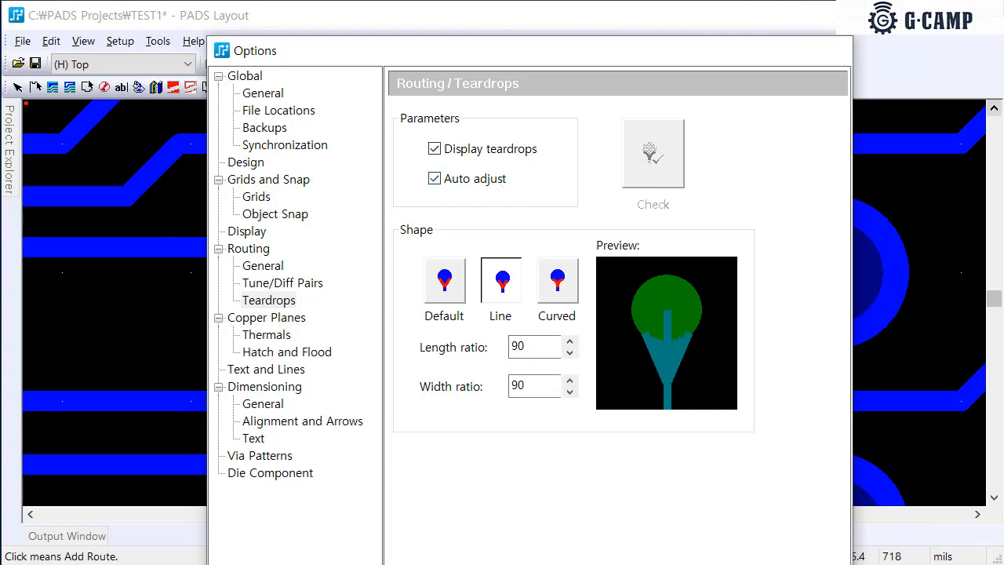
left_click(540, 563)
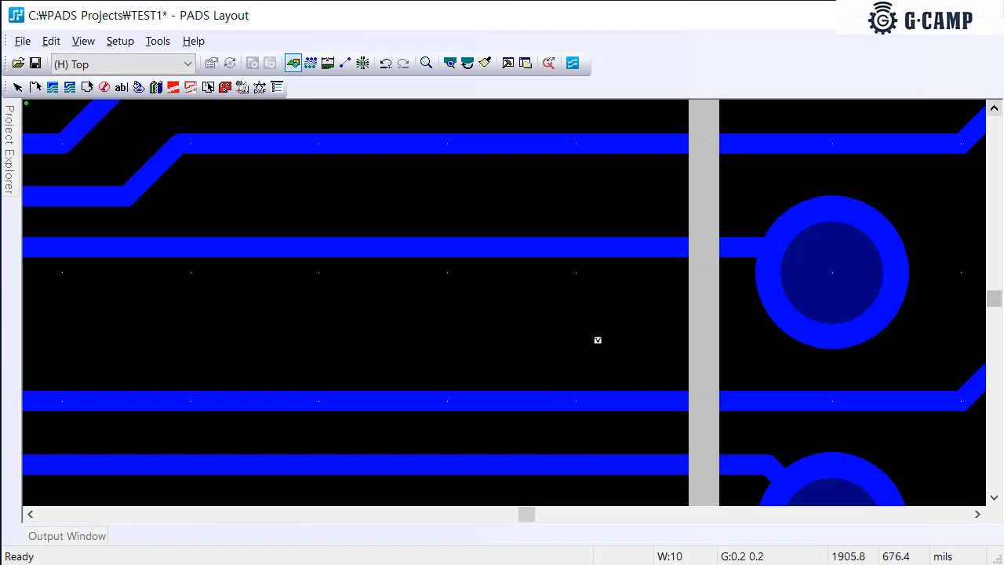
Reroute PA10 near J2.15 with a short 45-degree jog down and a horizontal entry into the pad
left_click(600, 247)
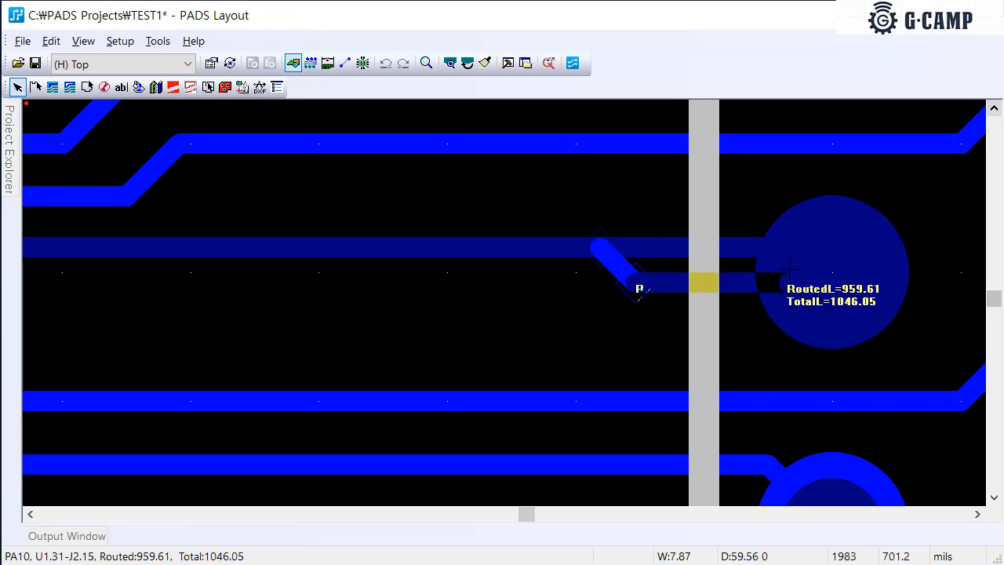
left_click(823, 278)
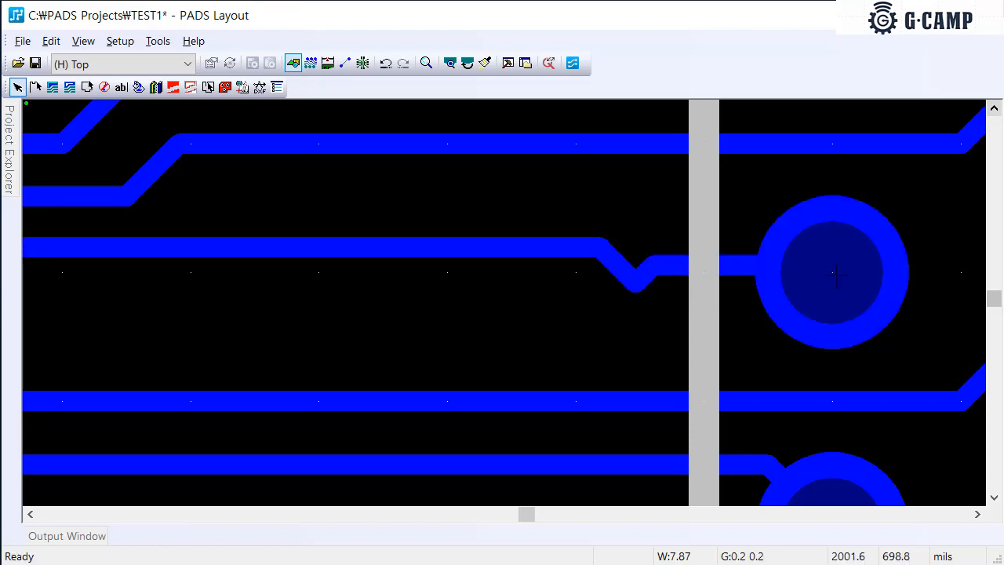
left_click(761, 284)
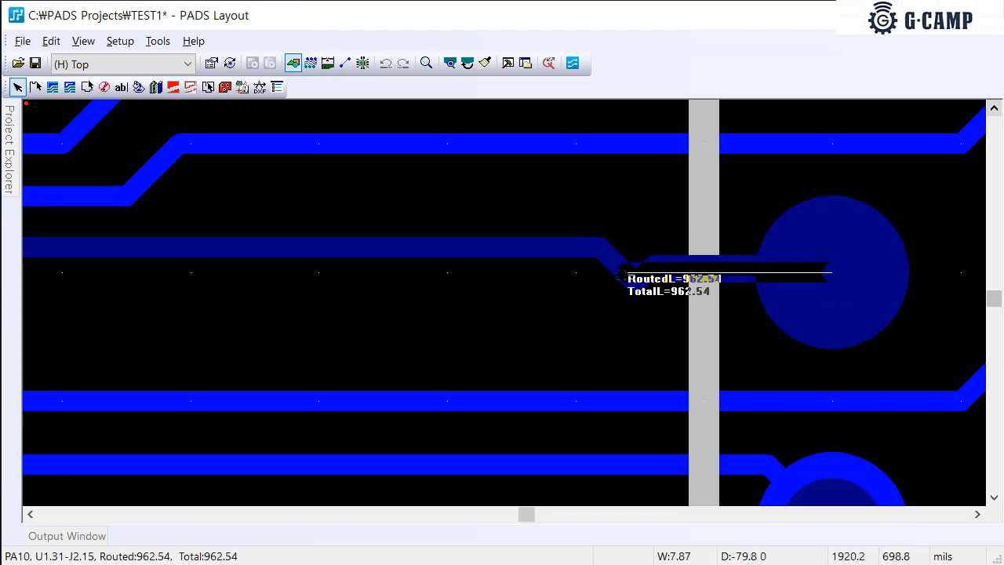
left_click(622, 273)
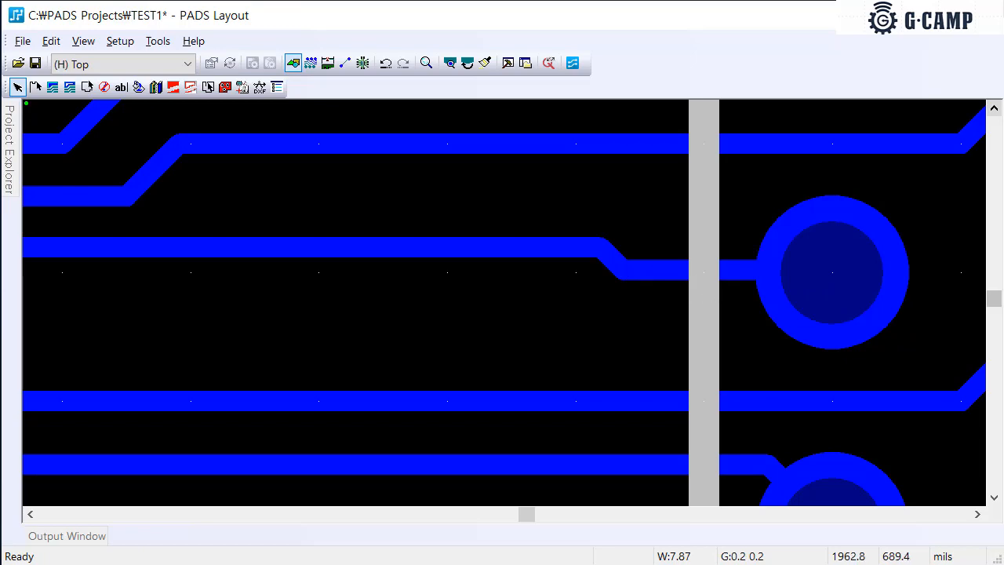
Enable Generate teardrops in the general routing options and apply the change
scroll(740, 306, "down", 3, "ctrl")
scroll(761, 331, "up", 1, "ctrl")
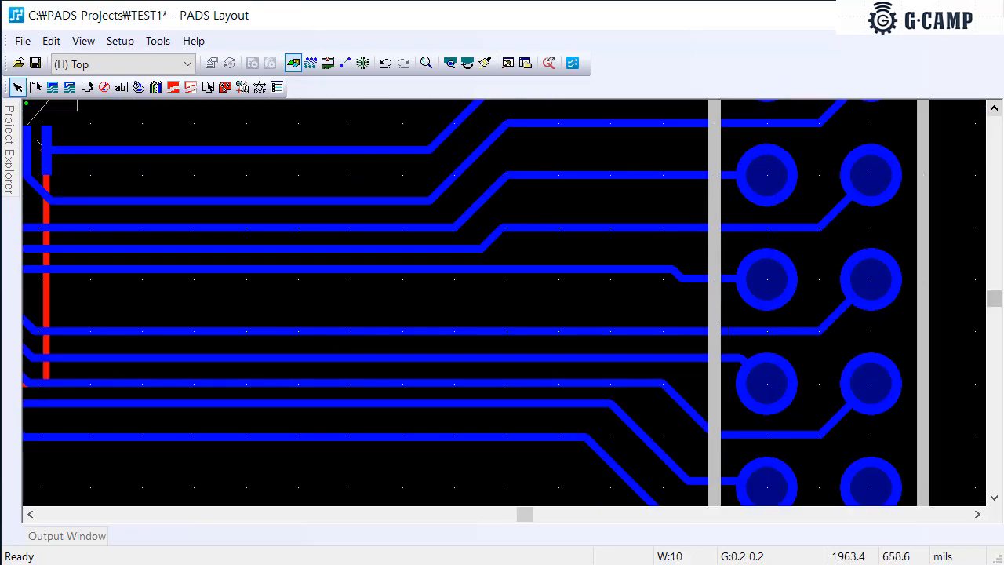
scroll(718, 322, "down", 1, "ctrl")
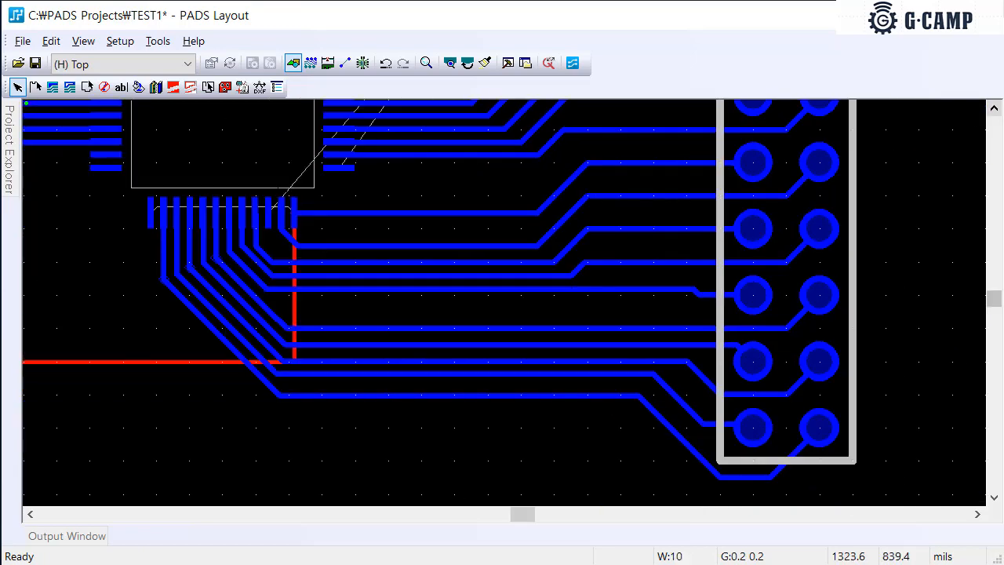
left_click(151, 44)
left_click(189, 538)
left_click(265, 268)
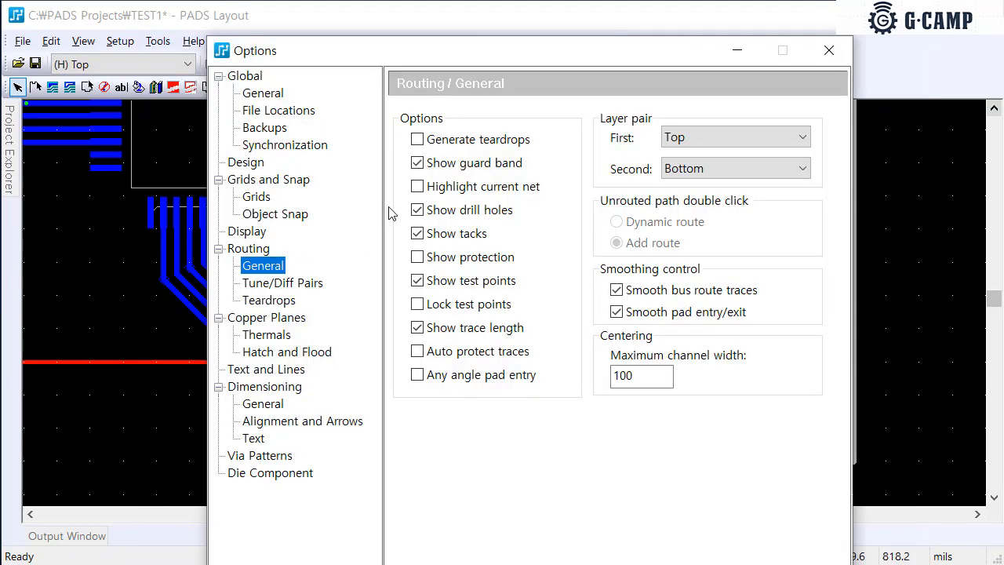
left_click(417, 141)
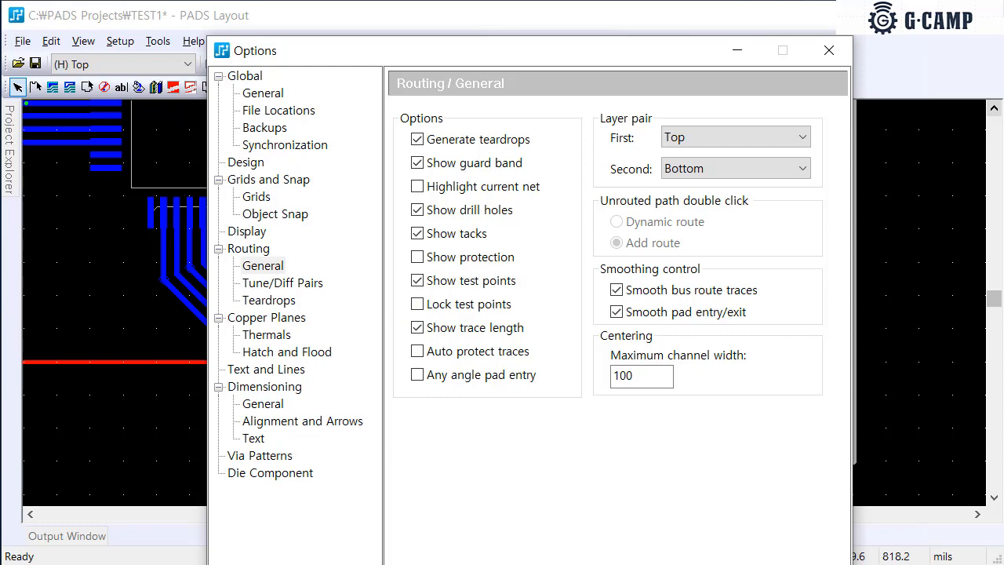
left_click(584, 563)
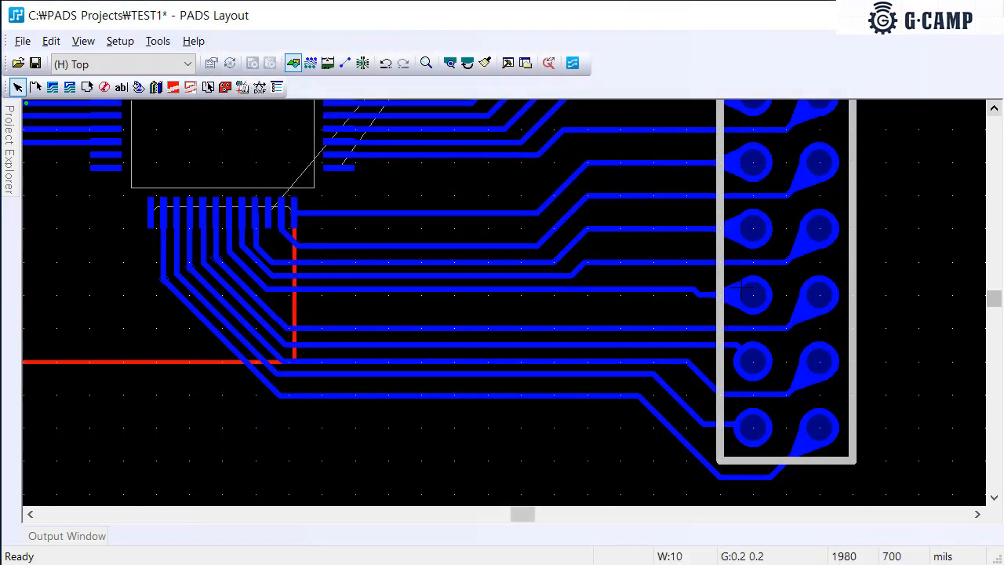
Reroute PA10 from J2.15 so its diagonal jog sits farther from the pad, with a longer horizontal entry
scroll(718, 301, "up", 1)
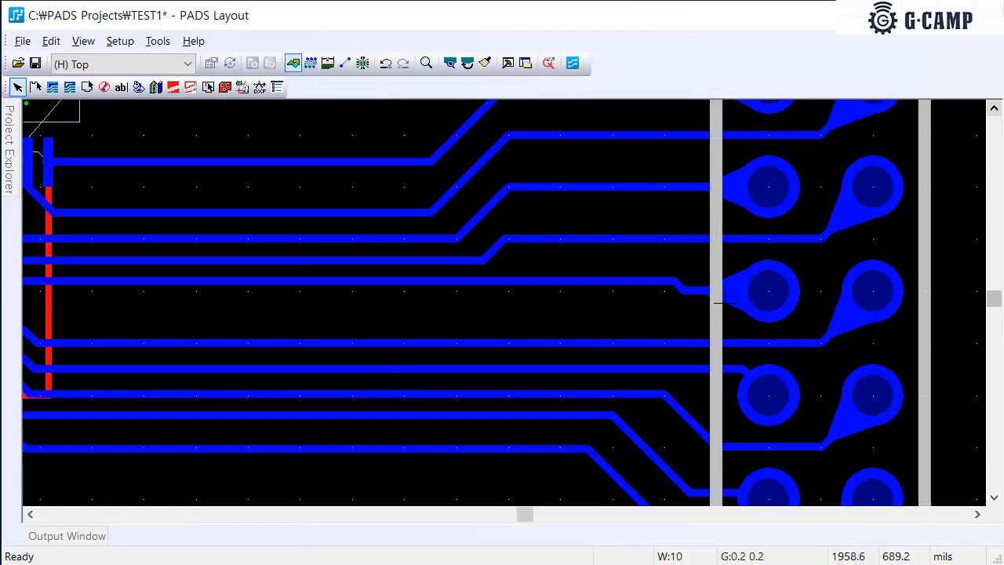
key("F2")
left_click(758, 296)
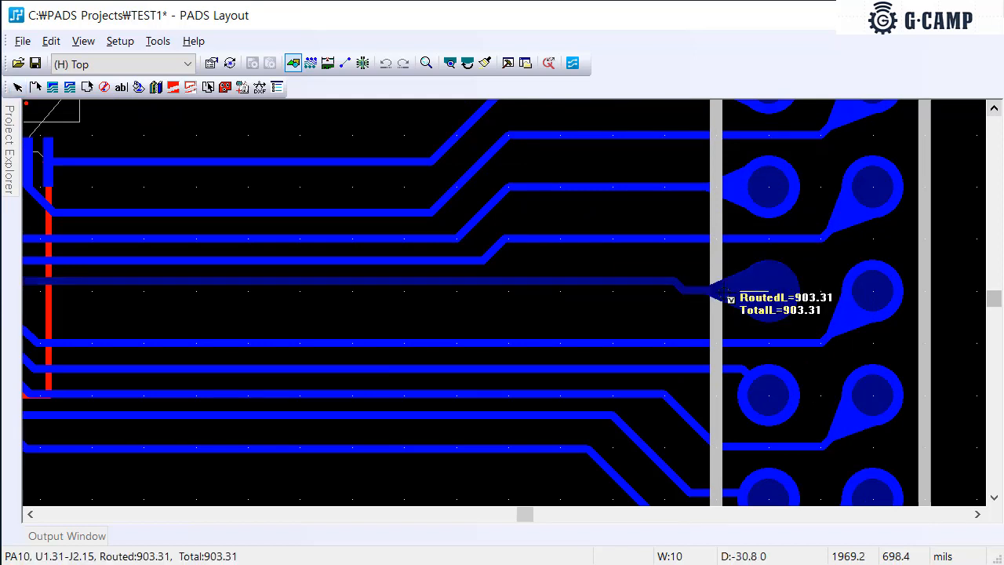
left_click(641, 283)
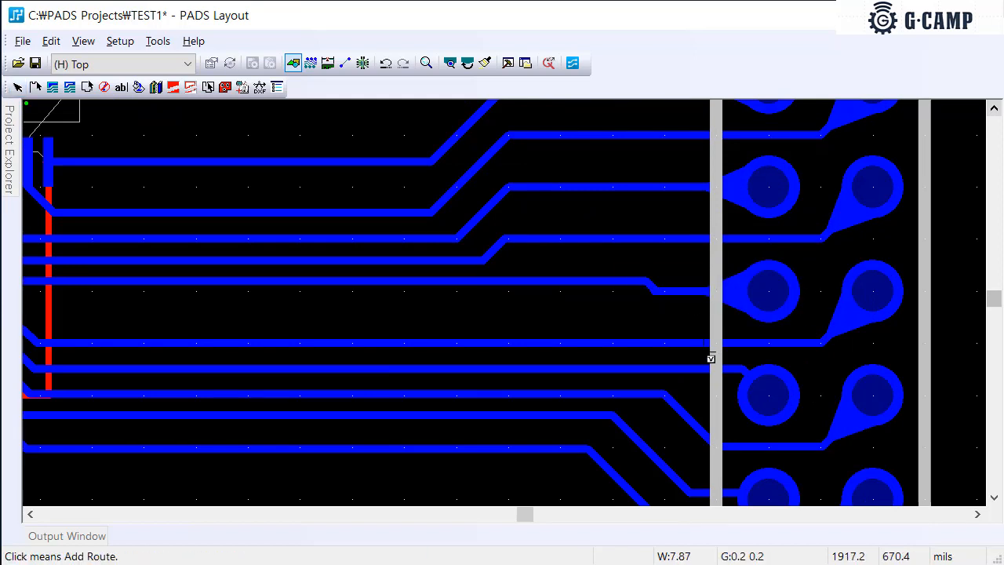
Reroute PA8 from J2.17 with a horizontal pad entry and a 45-degree diagonal up to its horizontal run
left_click(774, 413)
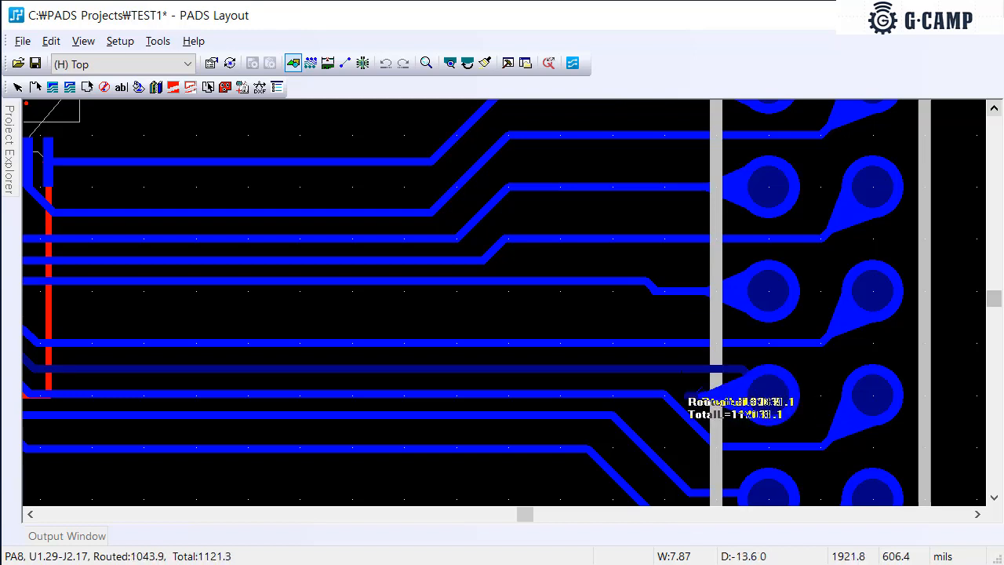
left_click(679, 373)
scroll(717, 408, "down", 1)
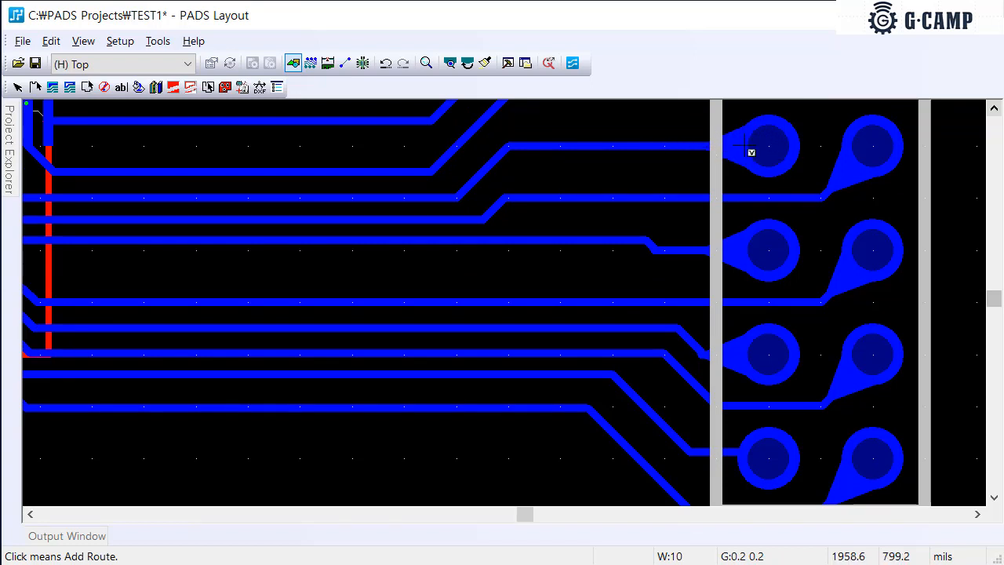
scroll(792, 322, "down", 1)
scroll(793, 338, "down", 1)
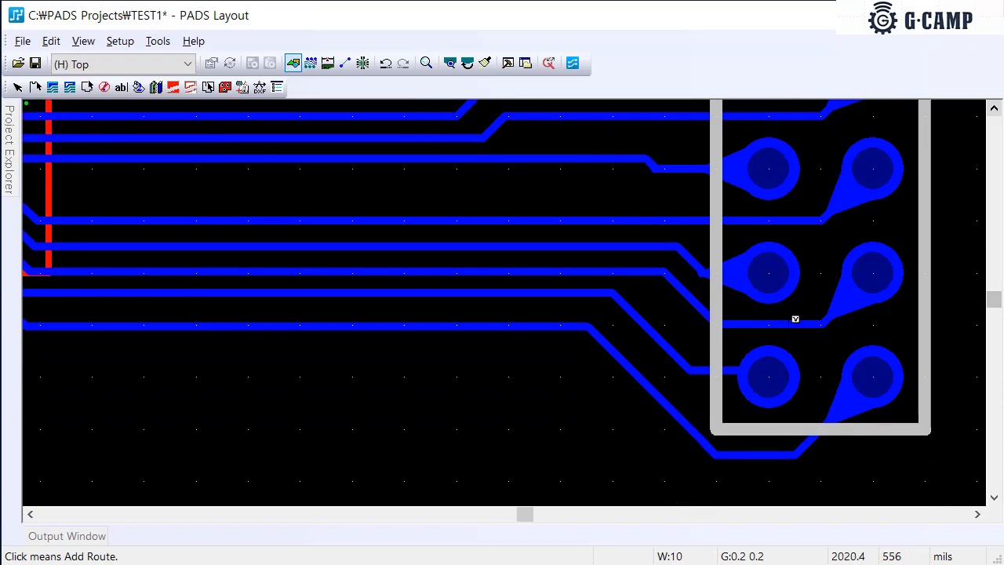
scroll(792, 320, "down", 1)
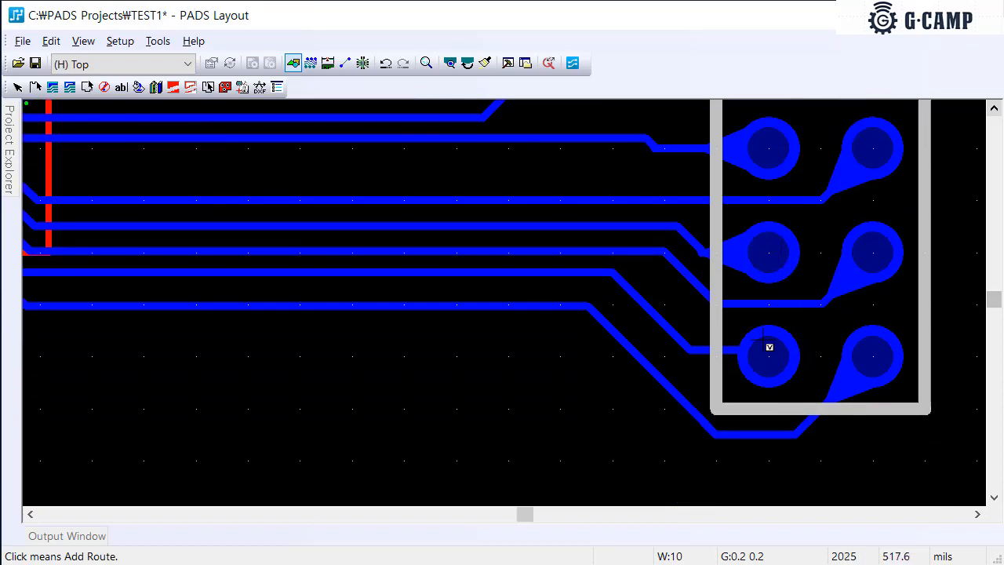
Reroute PB14 from J2.19 with a straight horizontal pad entry and a 45-degree diagonal up to its existing horizontal run
left_click(775, 365)
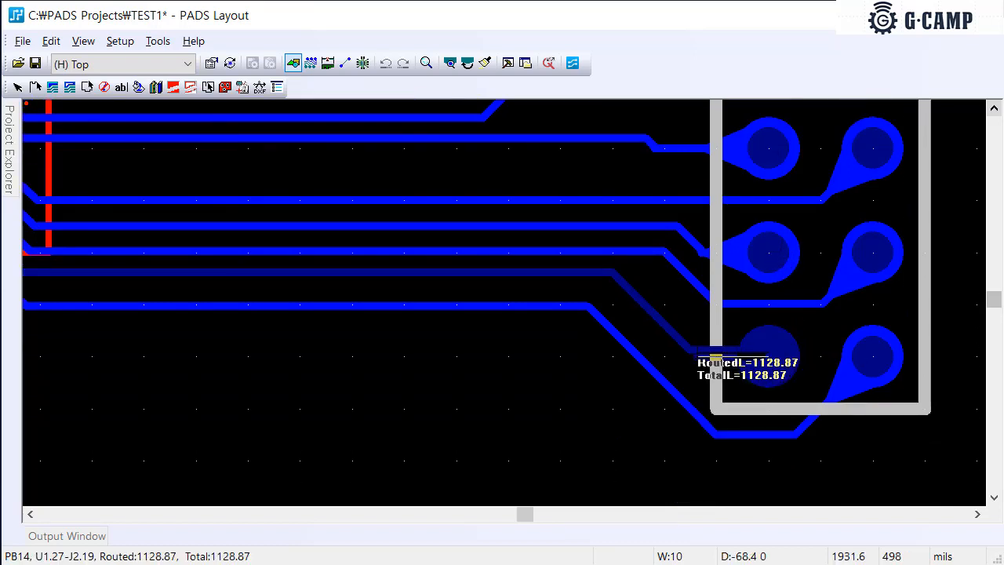
double_click(607, 270)
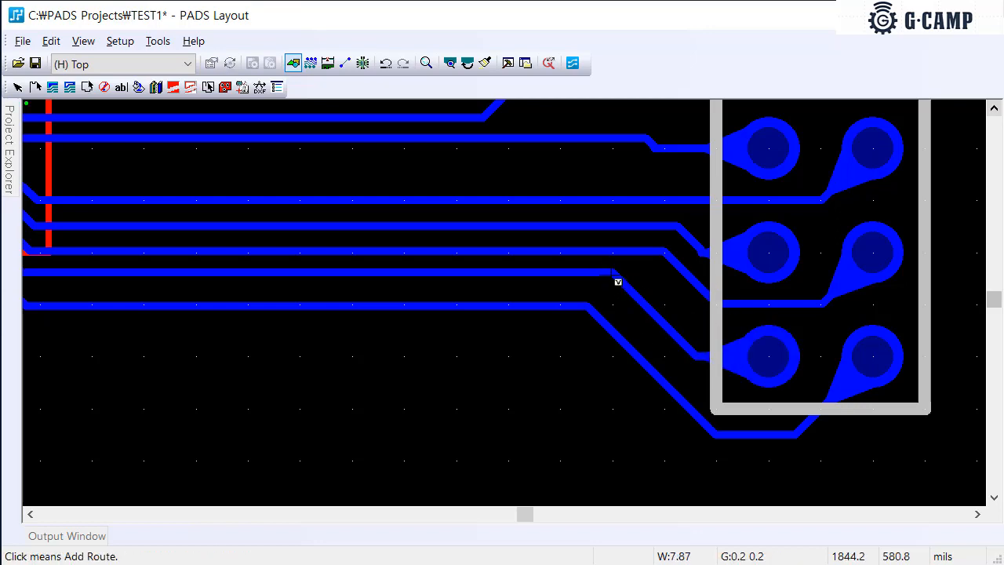
scroll(689, 330, "down", 4, "ctrl")
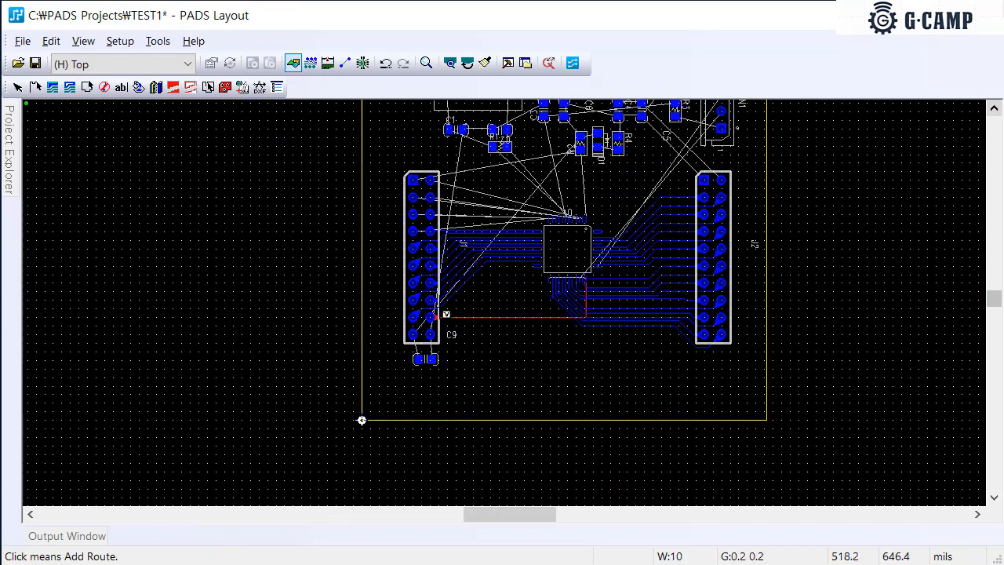
Reroute PA3 at J1.8 with a short horizontal pad exit and a 45-degree jog up to its horizontal run
scroll(430, 306, "up", 4, "ctrl")
scroll(440, 298, "up", 3)
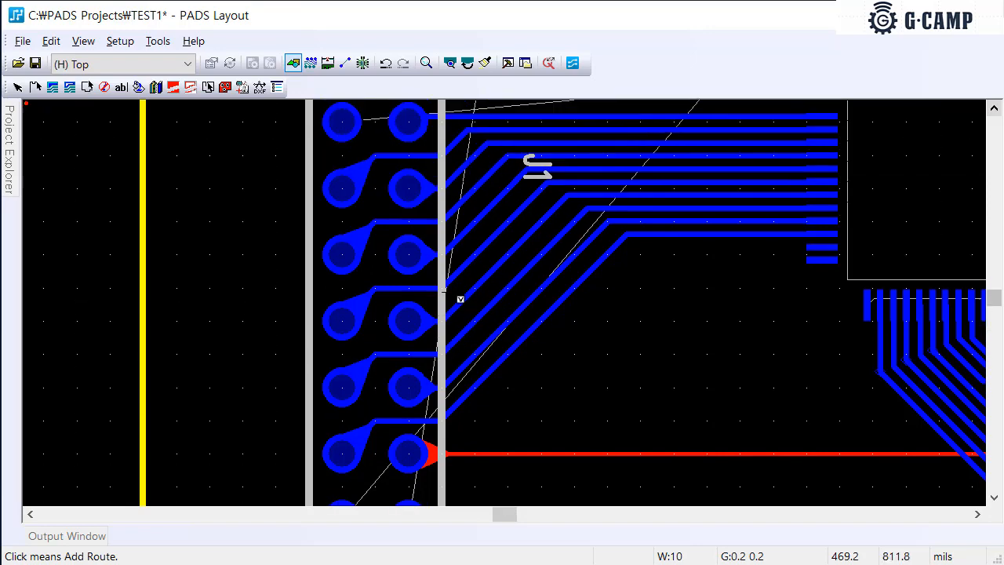
scroll(460, 299, "up", 3)
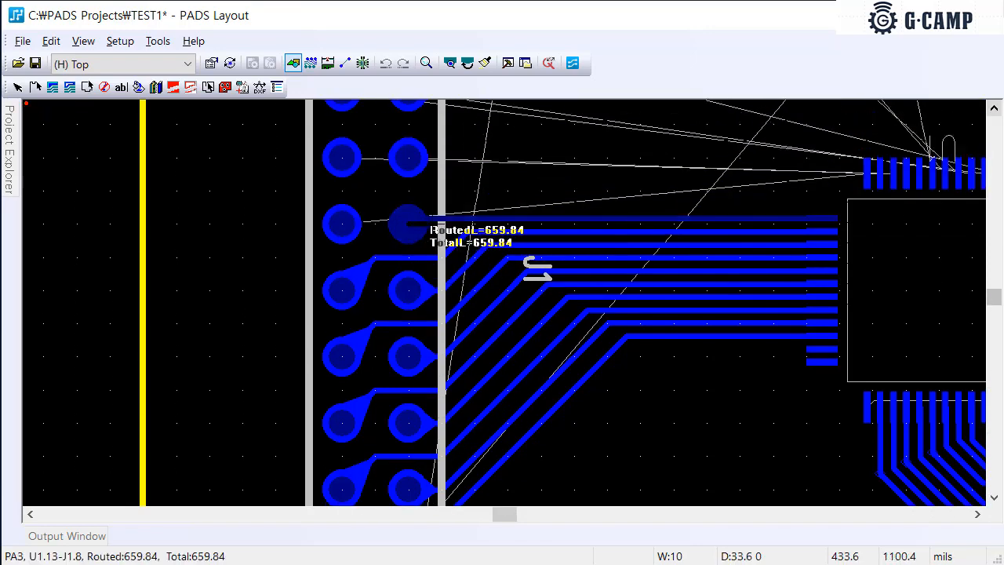
left_click(432, 226)
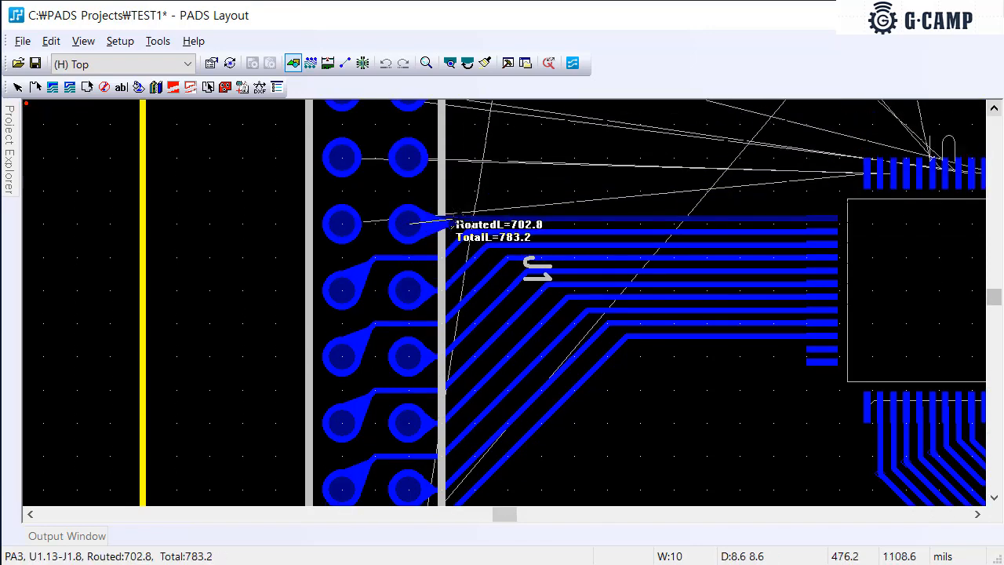
left_click(439, 223)
scroll(479, 280, "down", 3, "ctrl")
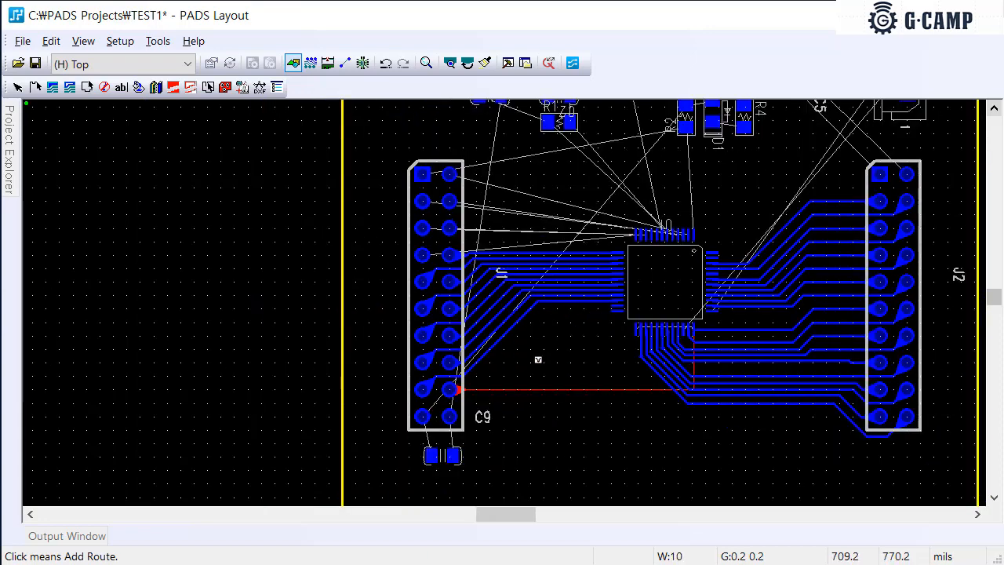
Delete both bottom-layer segments of the PB12 trace between U1.25 and J1.18
scroll(580, 407, "up", 2, "ctrl")
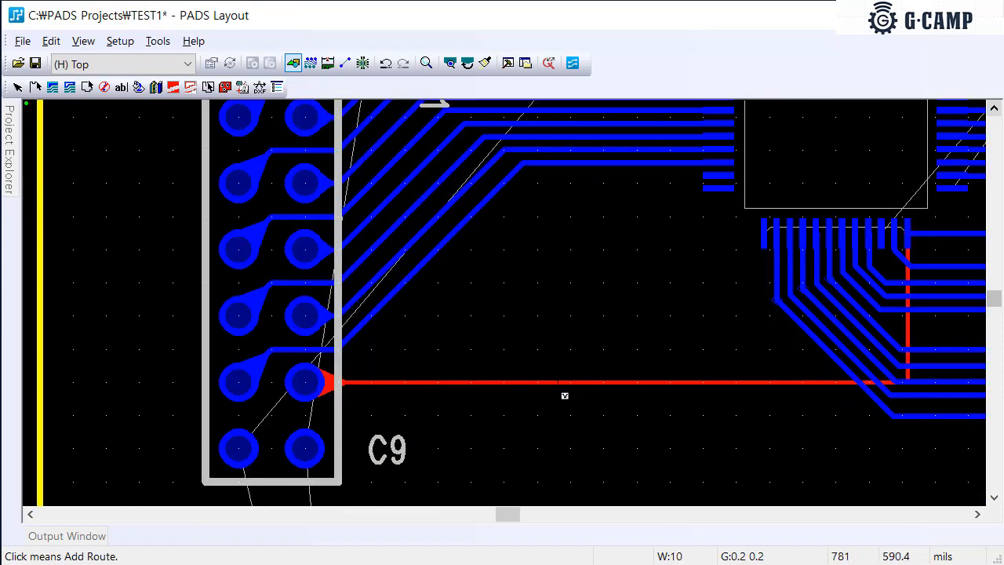
key("Escape")
left_click(553, 383)
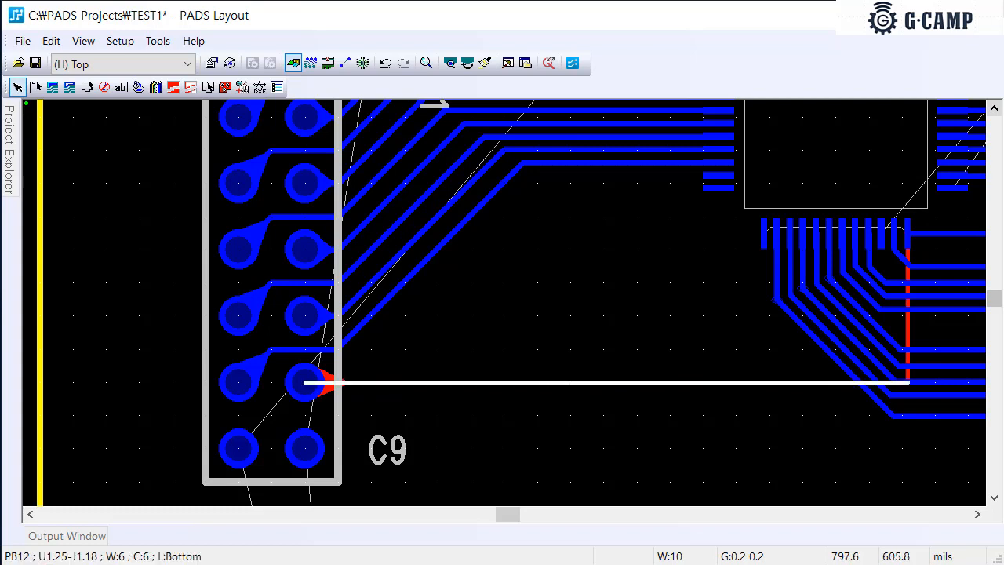
key("Delete")
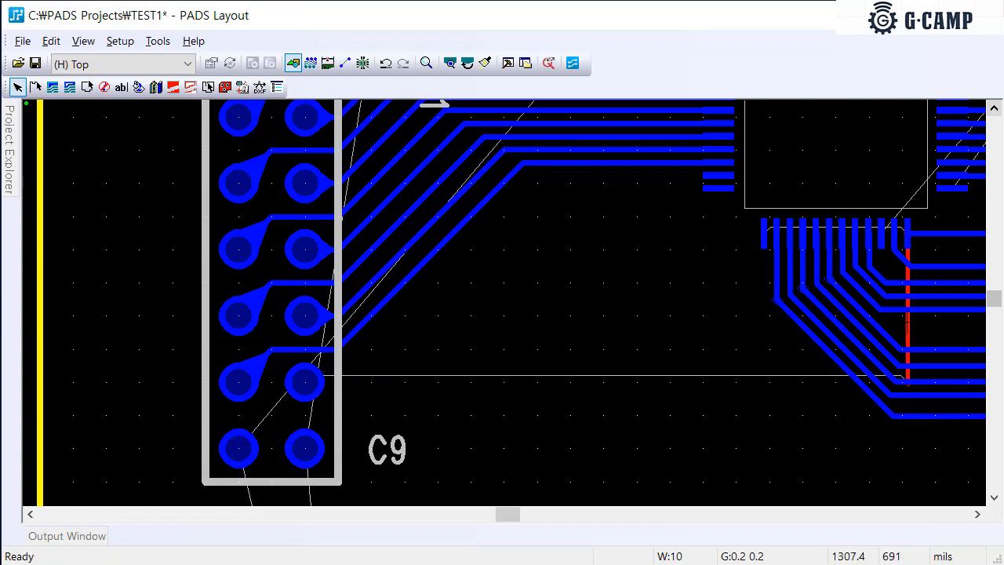
left_click(908, 317)
middle_click(910, 318)
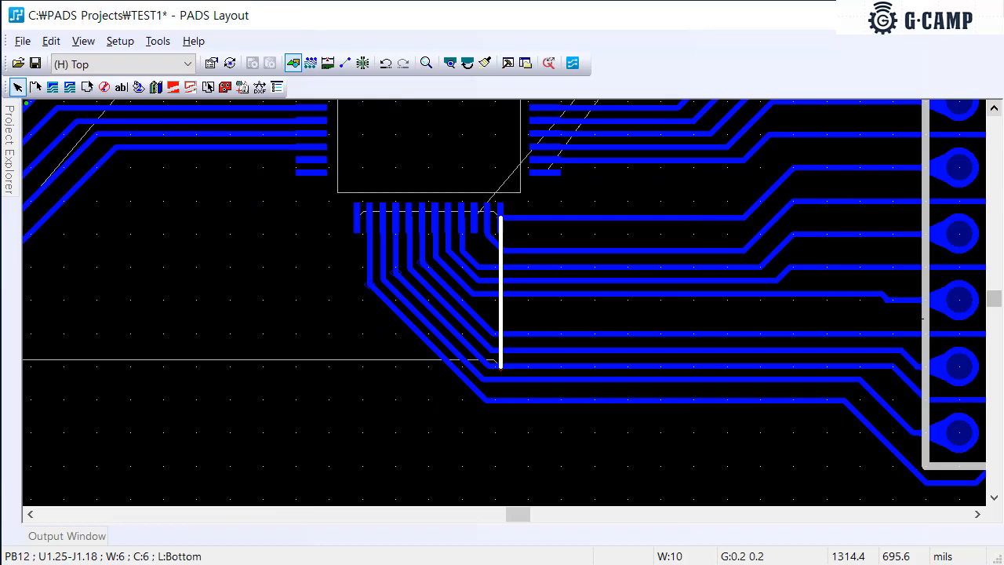
key("Delete")
scroll(822, 261, "down", 2, "ctrl")
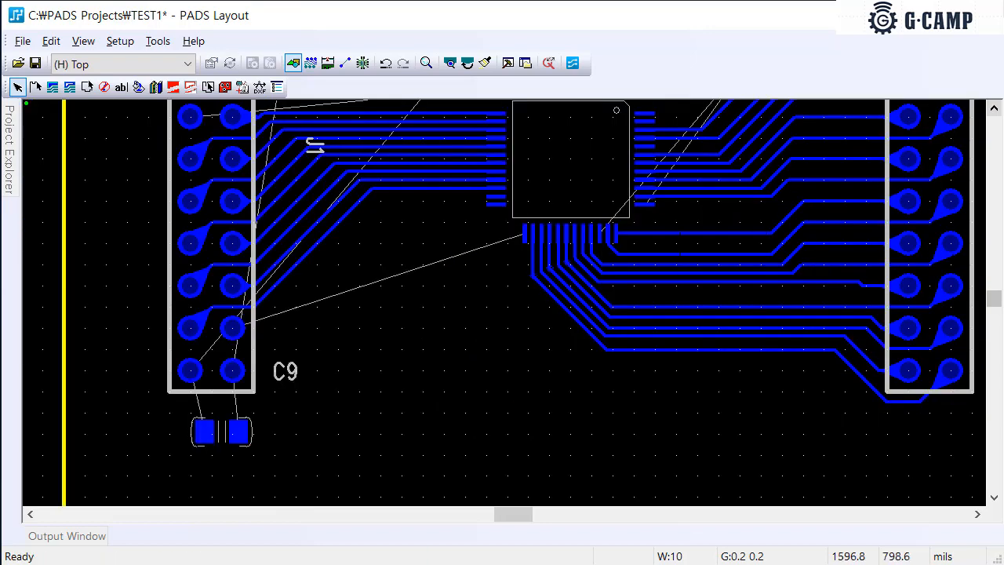
scroll(645, 243, "up", 11)
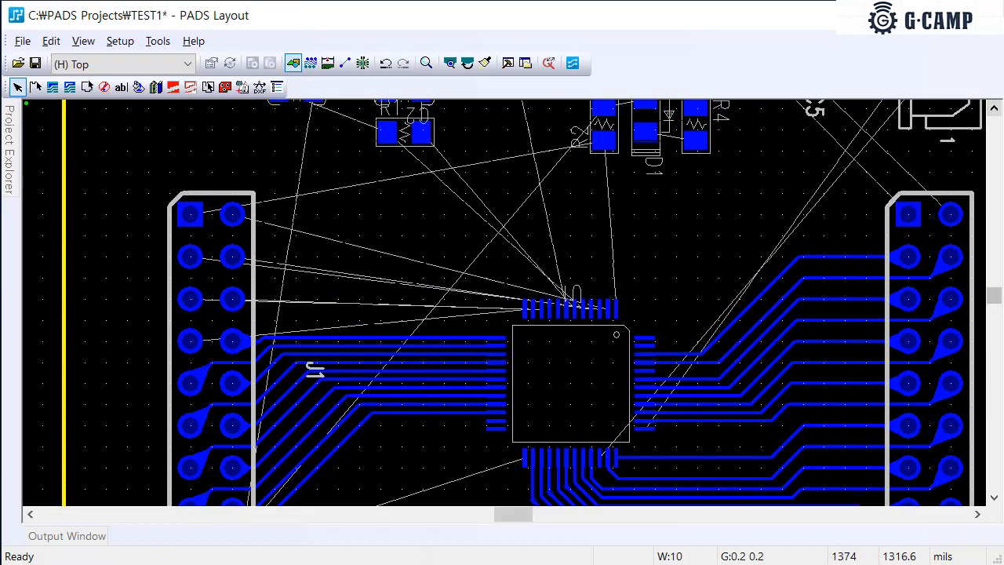
scroll(656, 250, "up", 5)
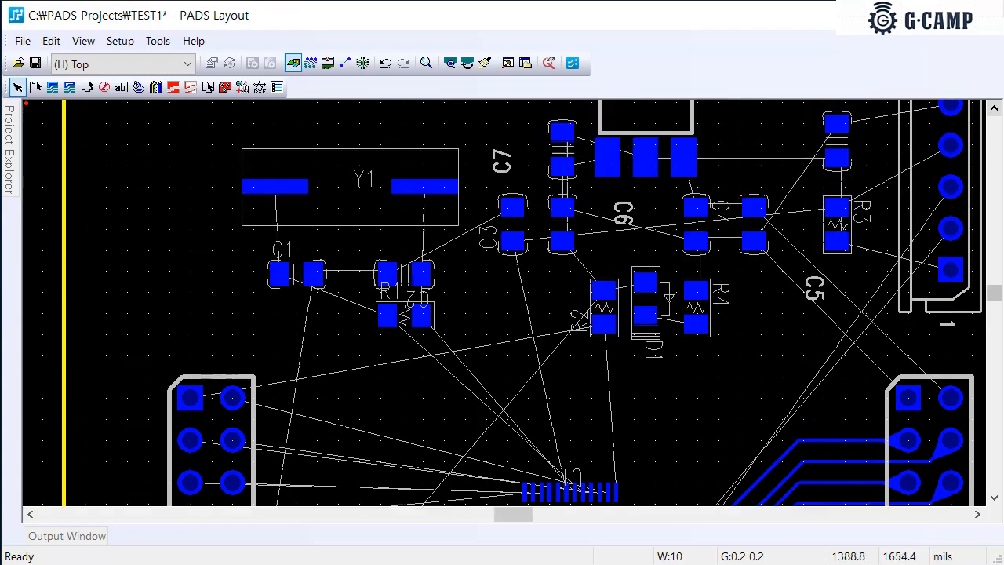
scroll(656, 249, "down", 2, "ctrl")
scroll(650, 258, "down", 2)
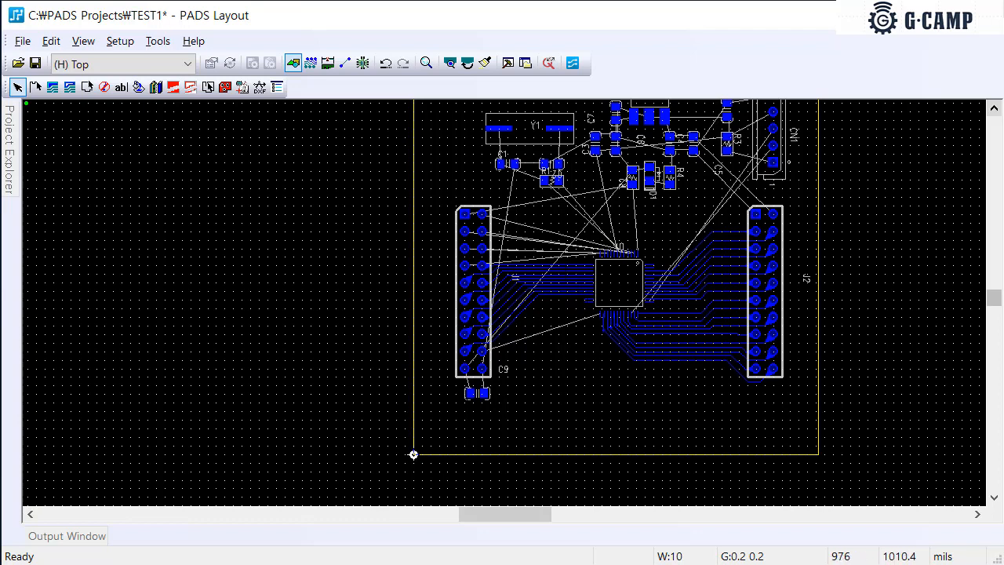
left_click(125, 43)
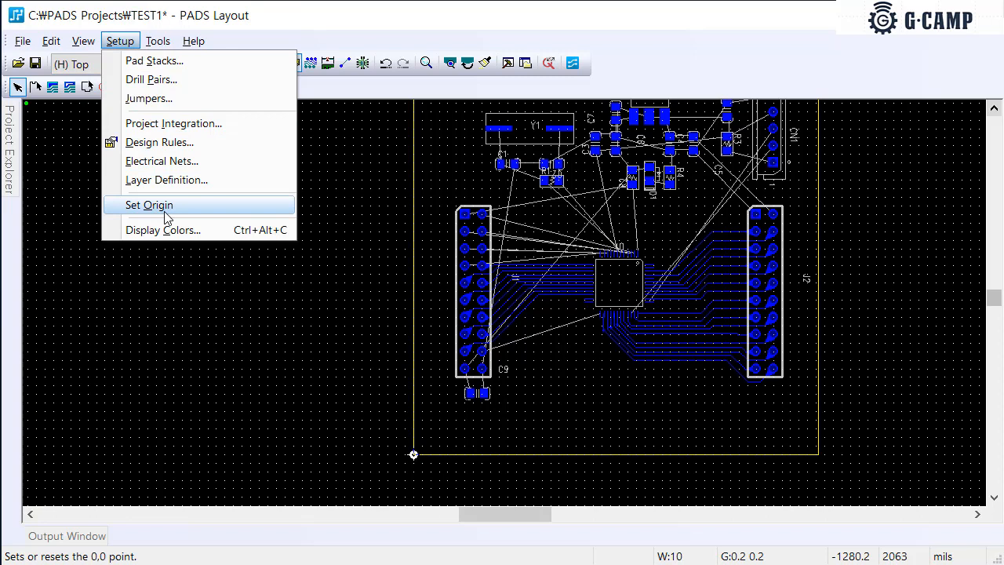
key("Escape")
left_click(414, 454)
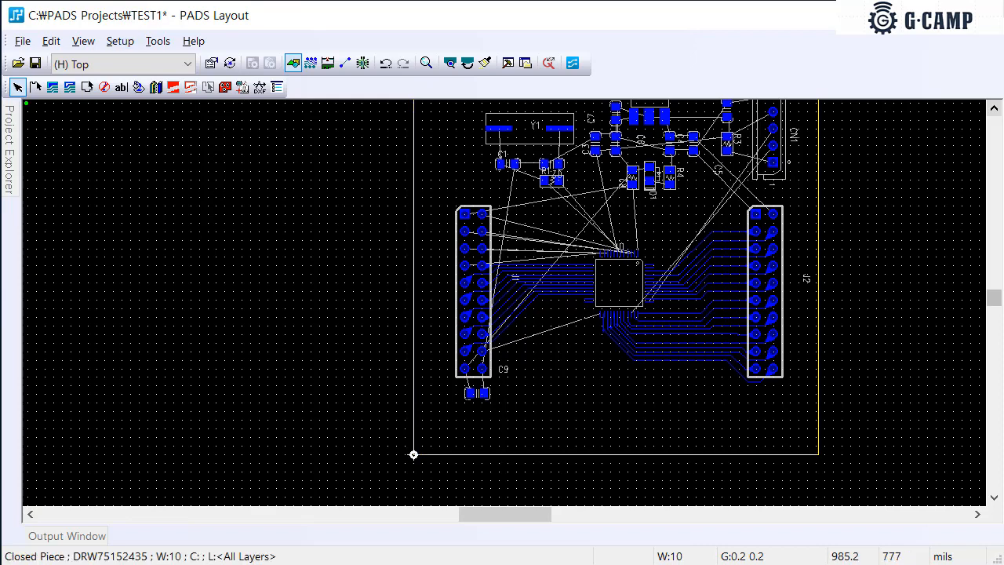
Set the design origin at pin 1 of connector J1, at 300, 1400
scroll(477, 296, "up", 5)
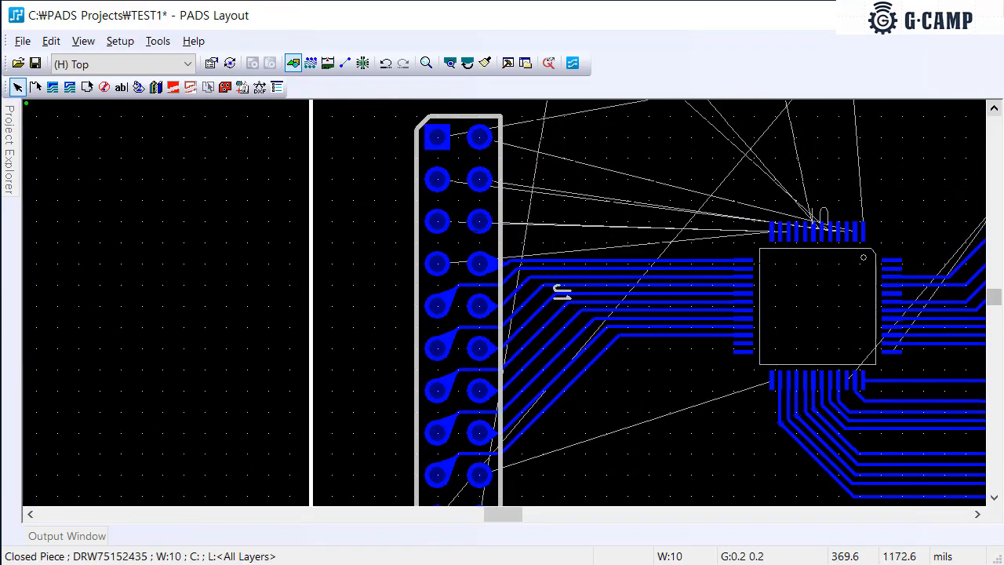
left_click(437, 178)
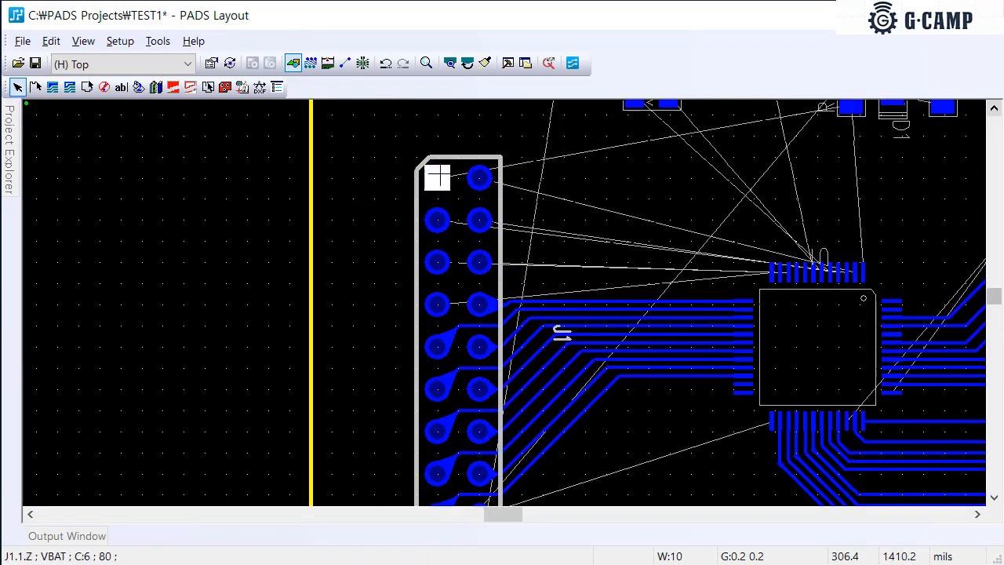
left_click(139, 68)
left_click(125, 41)
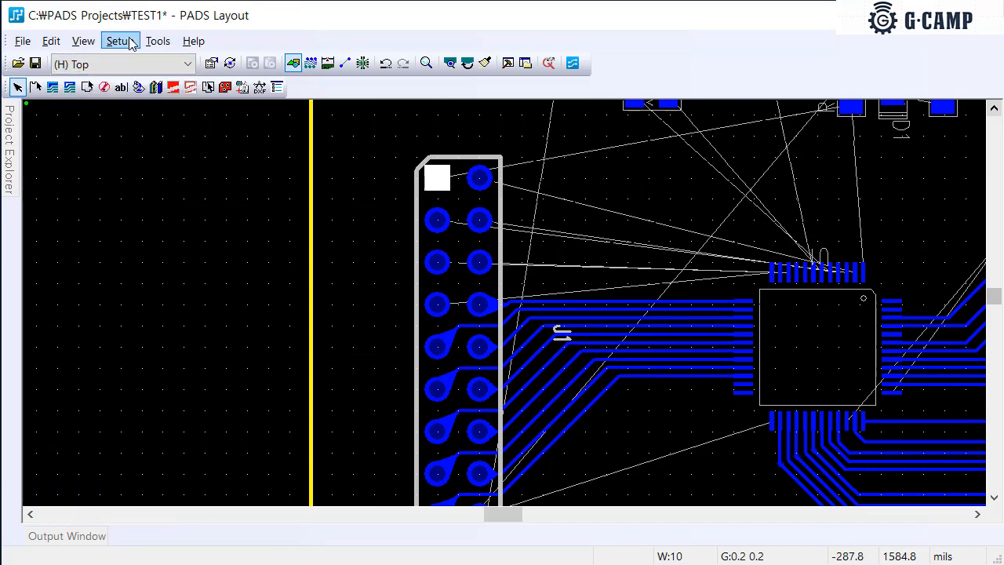
left_click(126, 40)
left_click(178, 204)
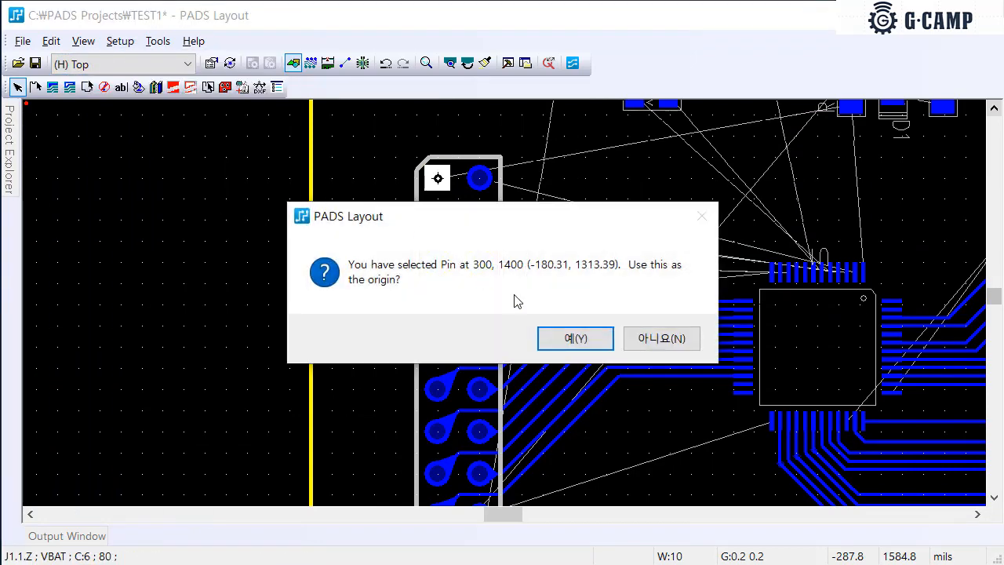
left_click(570, 338)
scroll(555, 332, "down", 2)
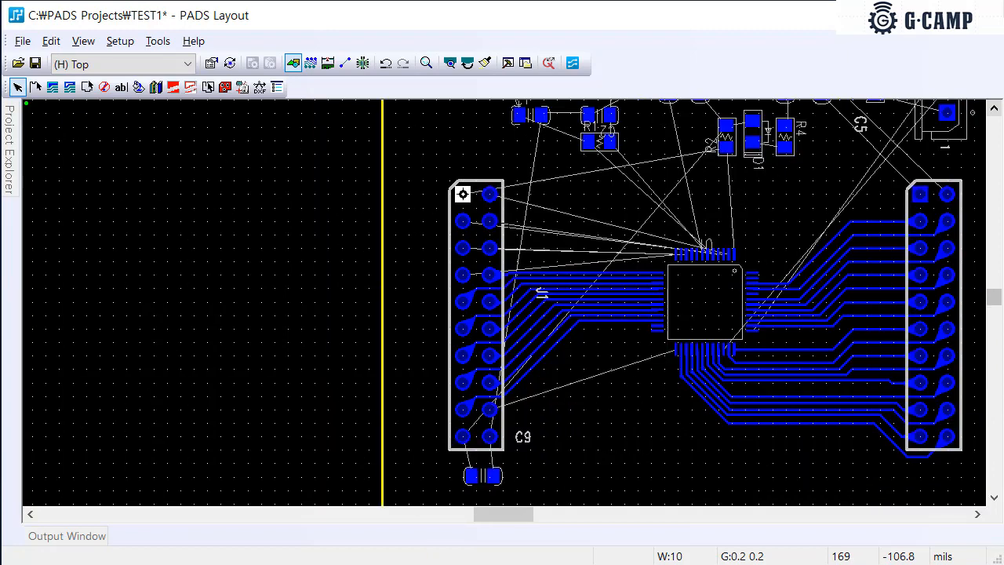
left_click(462, 195)
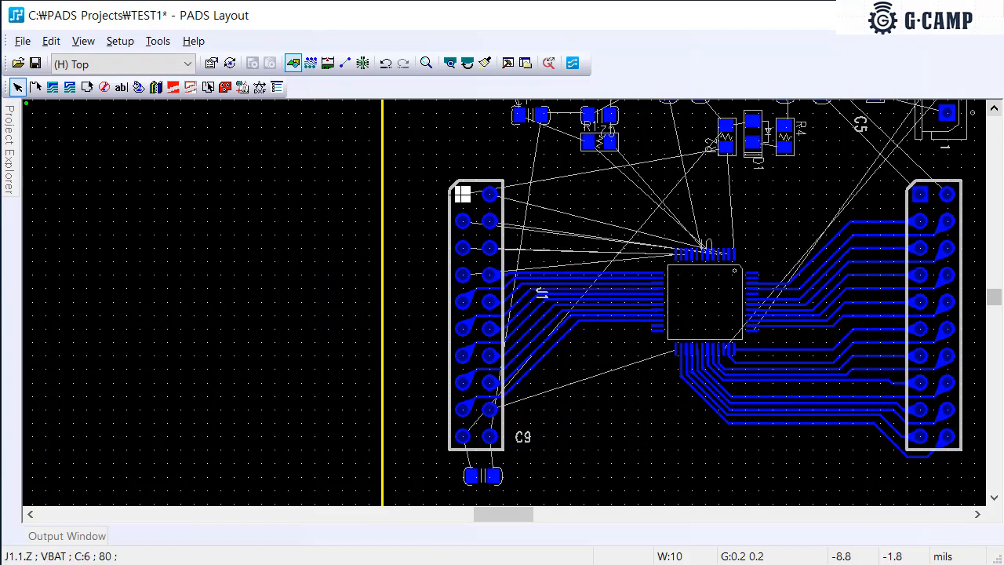
scroll(722, 322, "up", 1)
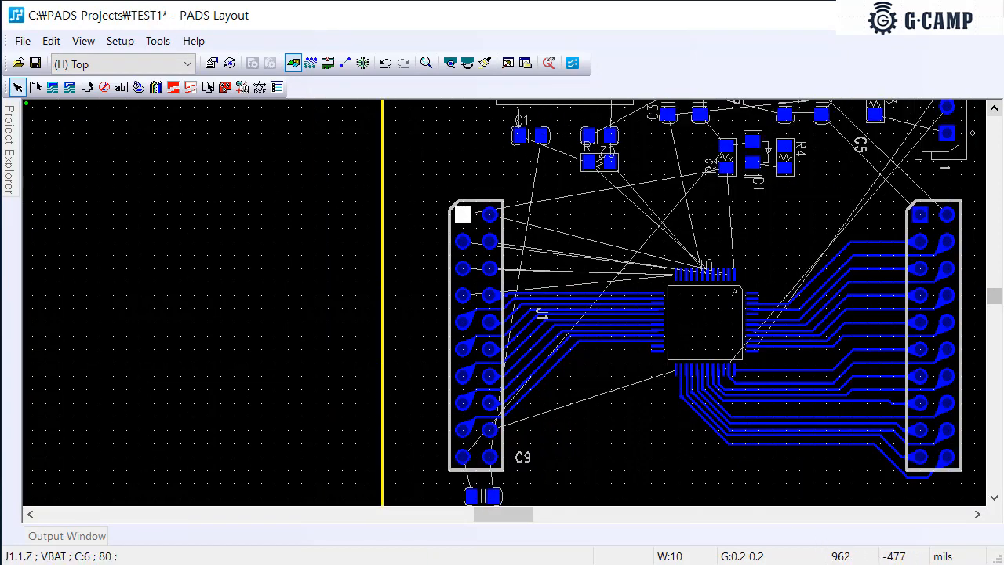
scroll(722, 323, "up", 2)
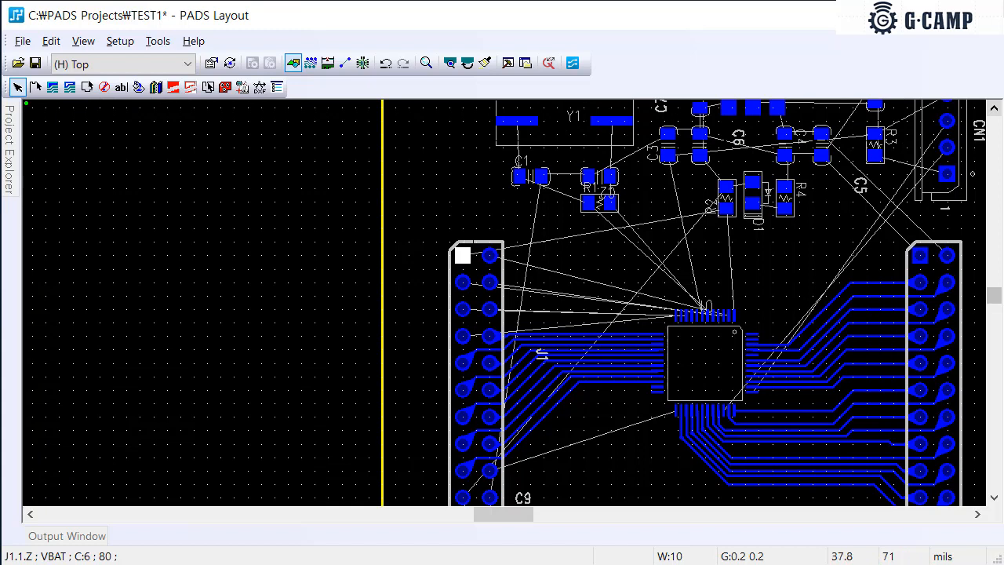
Change the design units to Metric in the general global options
key("ctrl+Return")
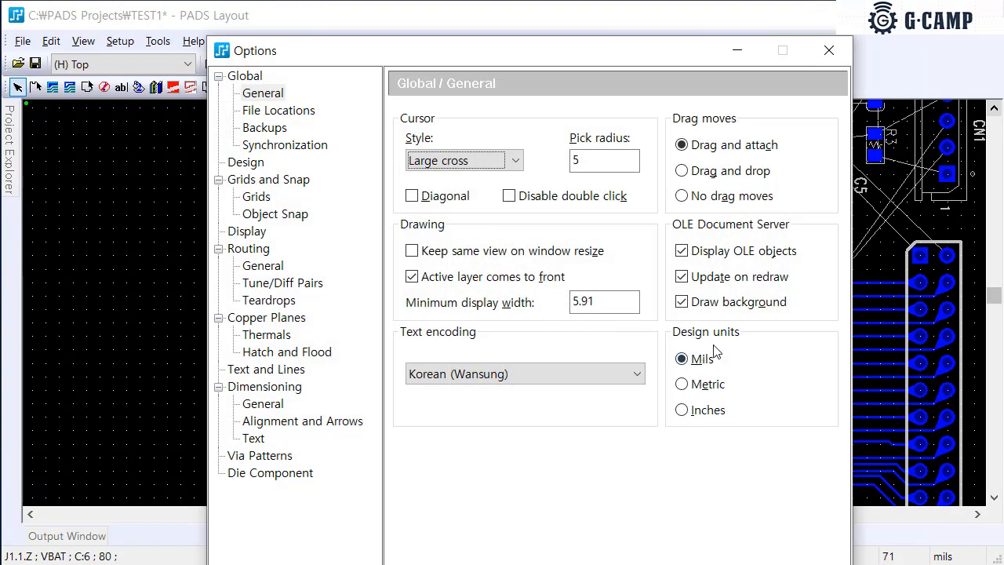
left_click(698, 385)
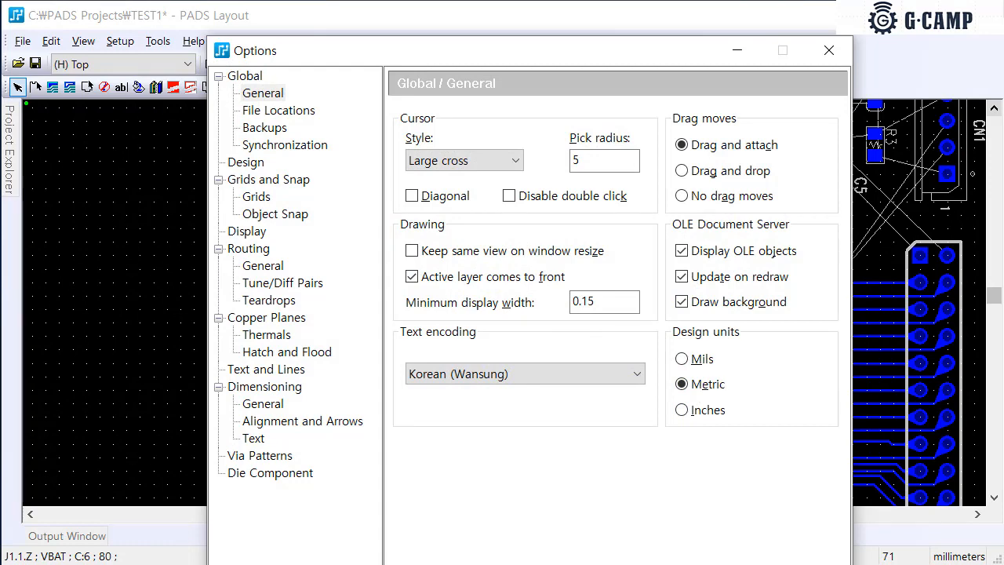
key("Return")
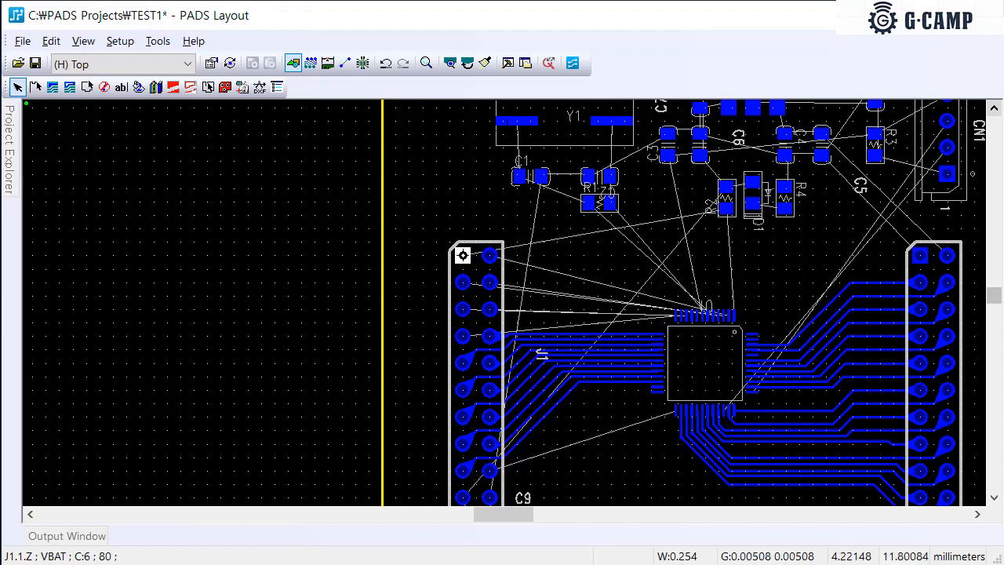
Set the display dot grid to 5 mm with the modeless command gd 5
scroll(470, 259, "up", 2)
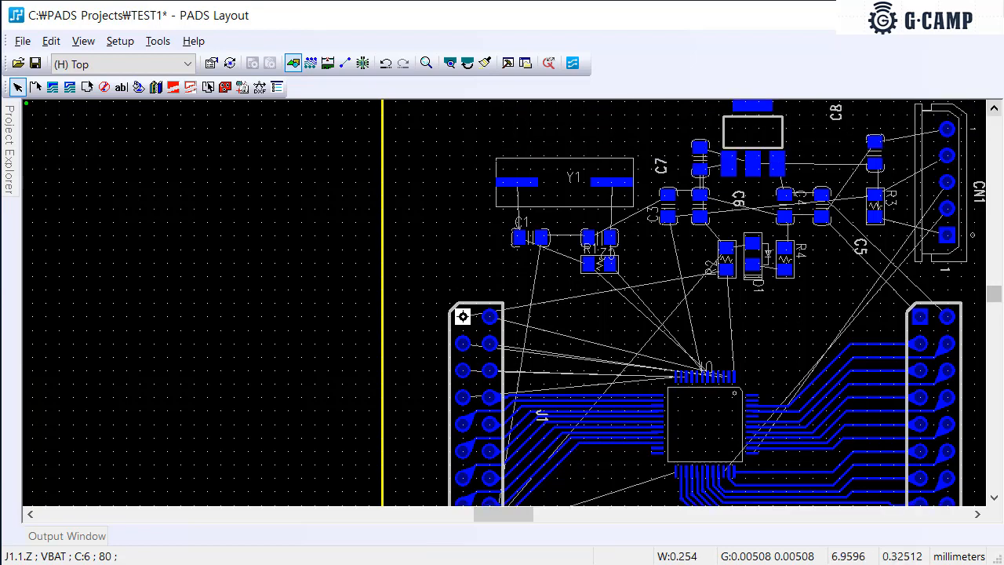
type("gd")
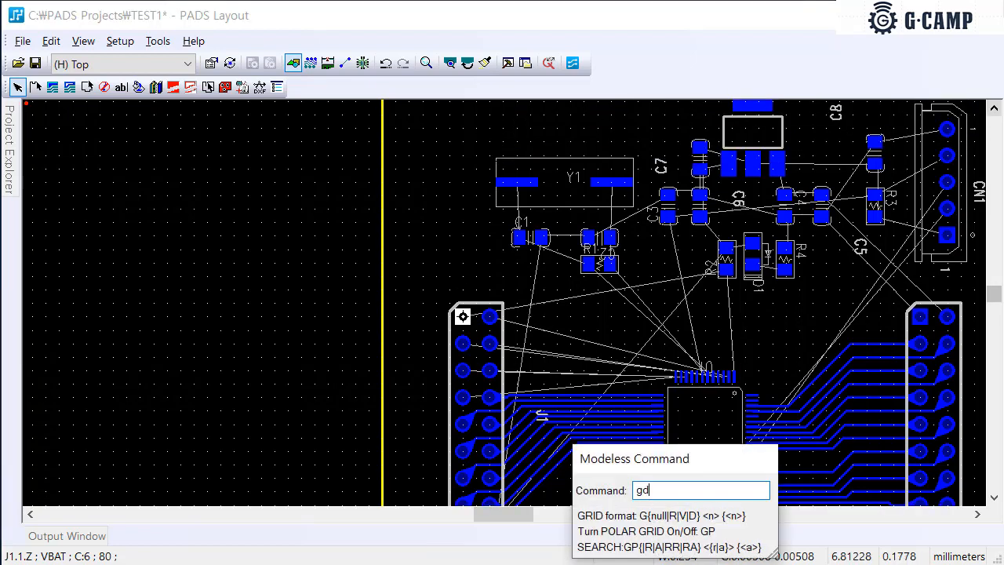
type(" 5")
key("Return")
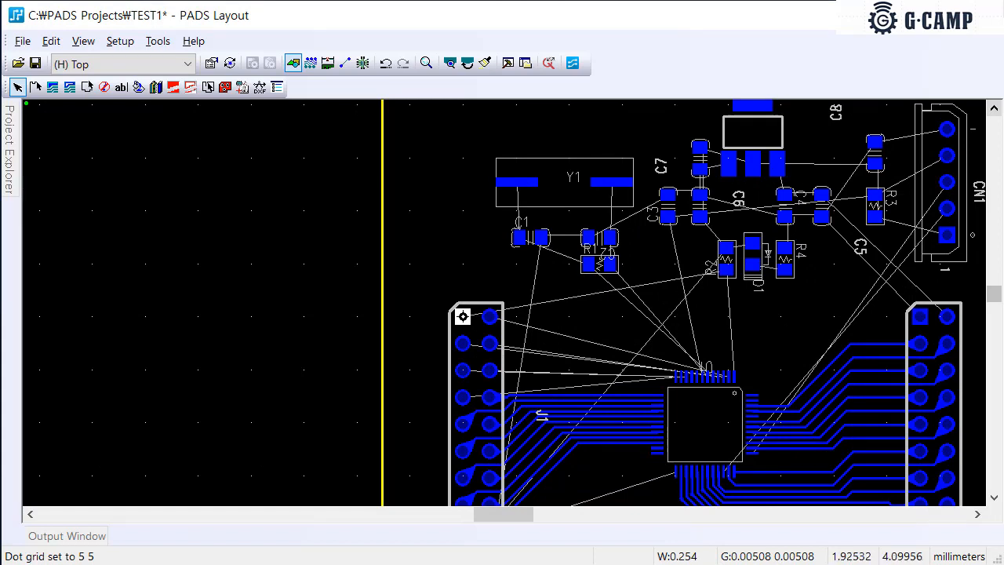
scroll(594, 316, "down", 3)
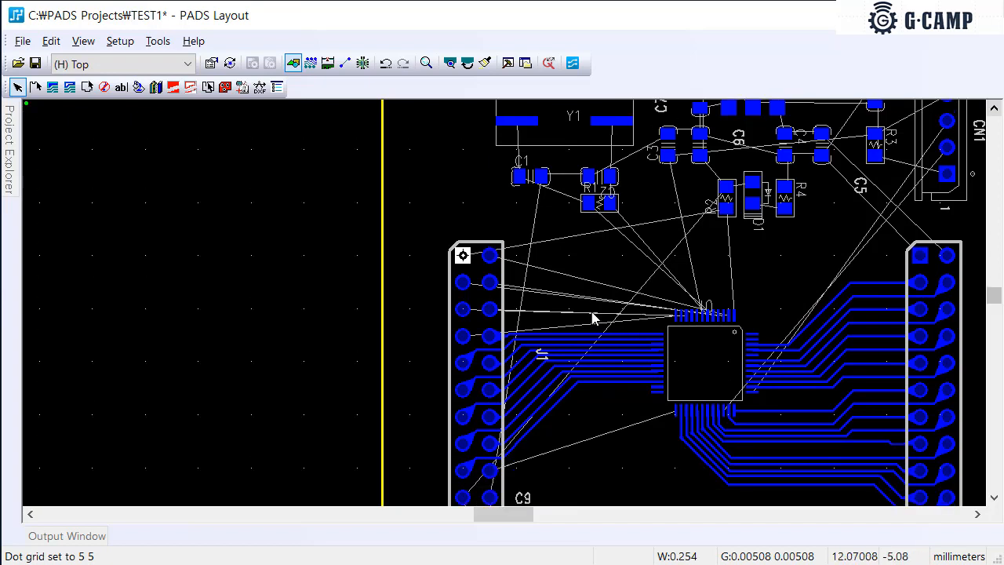
Set the design grid to 5 mm with the modeless G command
scroll(593, 317, "up", 2)
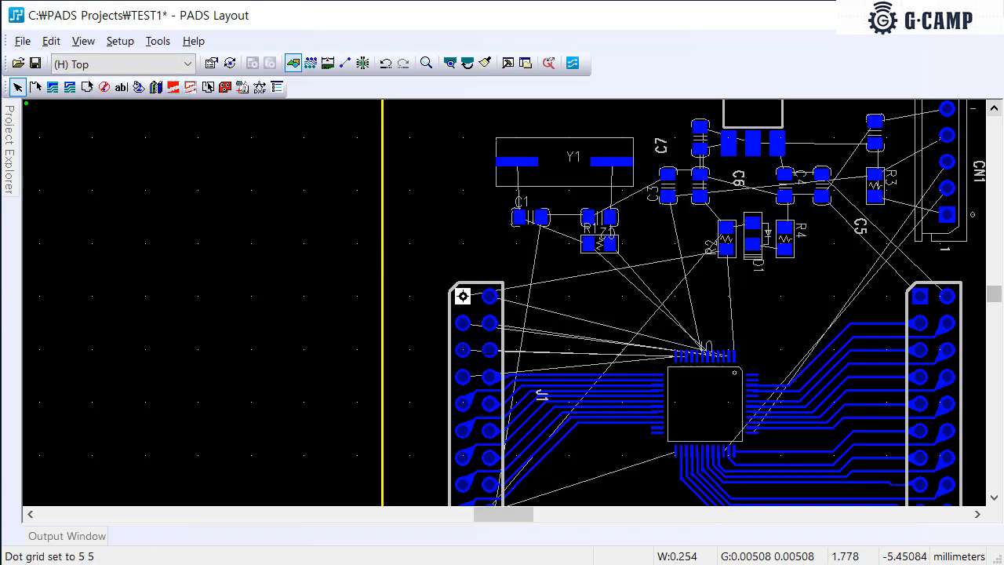
type("g")
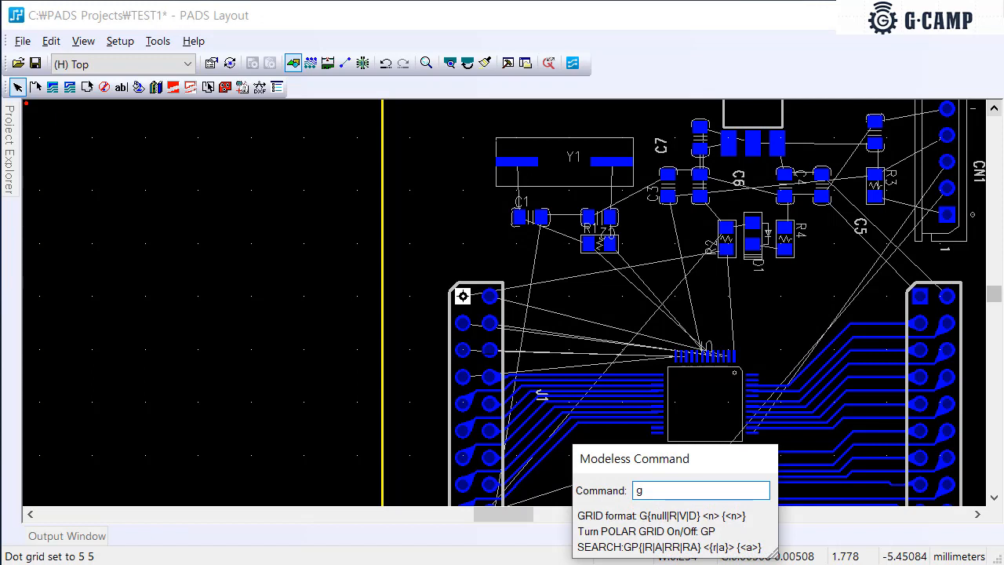
type("5")
key("Return")
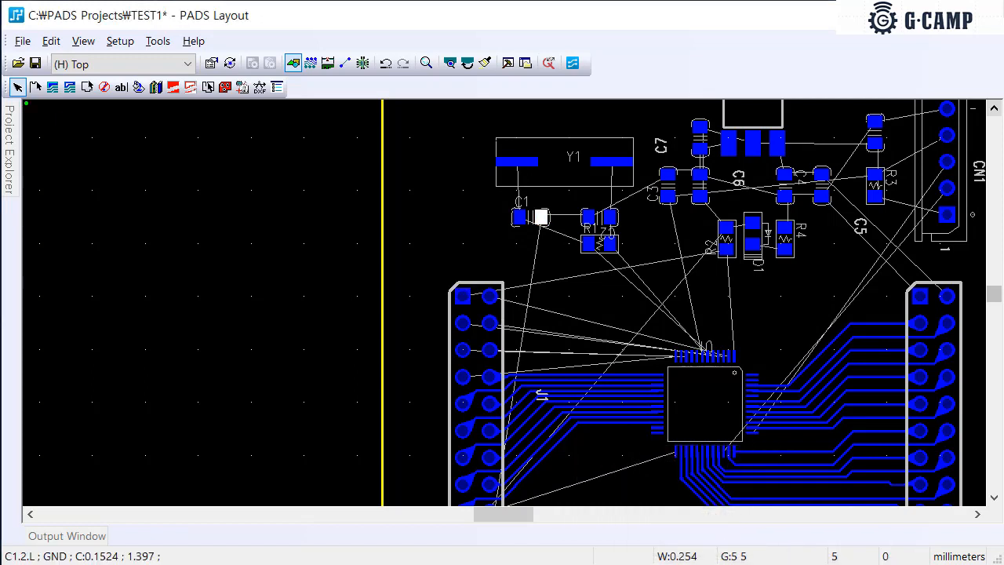
Try display dot grid spacings of 100 mm and 10 mm with the modeless gd command
right_click(544, 241)
left_click(582, 271)
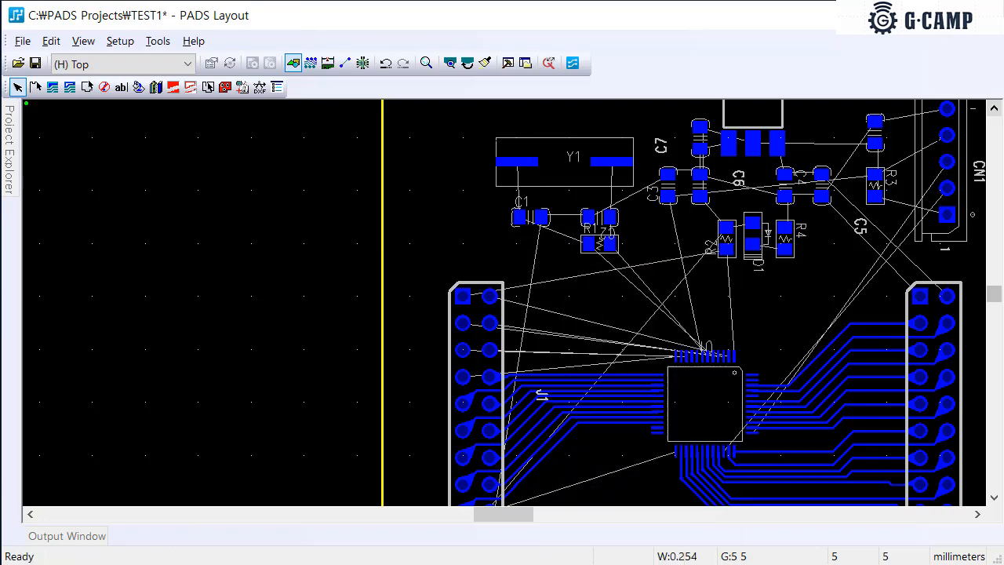
mouse_move(530, 217)
left_mouse_down()
mouse_move(515, 292)
mouse_move(572, 296)
mouse_move(516, 295)
mouse_move(564, 298)
mouse_move(516, 293)
mouse_move(515, 191)
mouse_move(517, 217)
mouse_move(531, 217)
left_mouse_up()
type("gd")
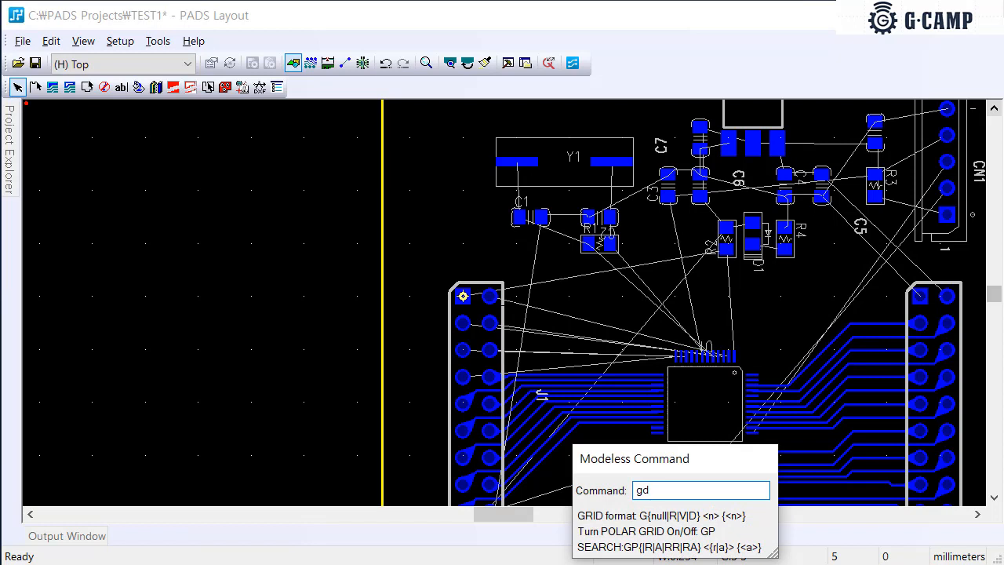
type("100")
key("Return")
type("gd10")
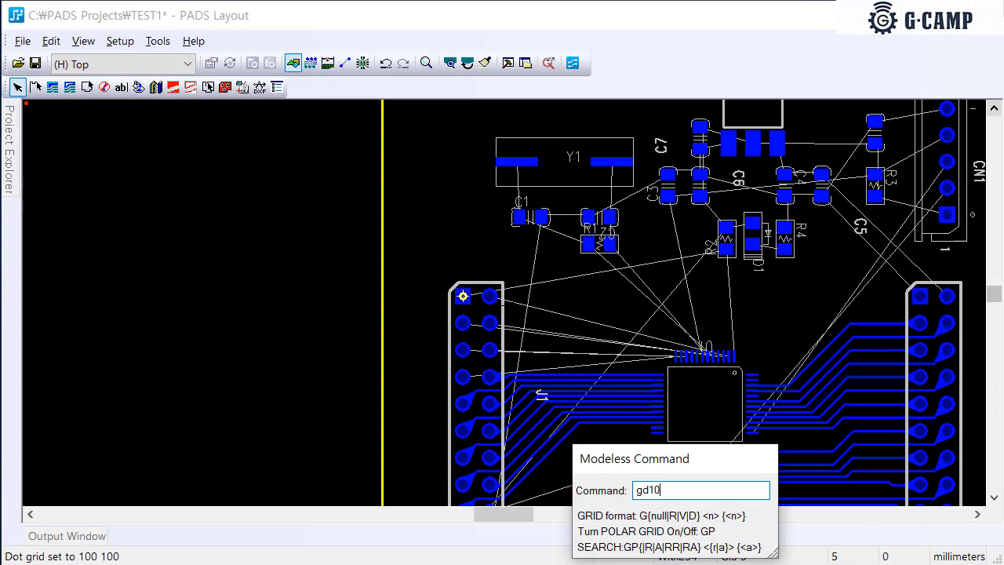
key("Return")
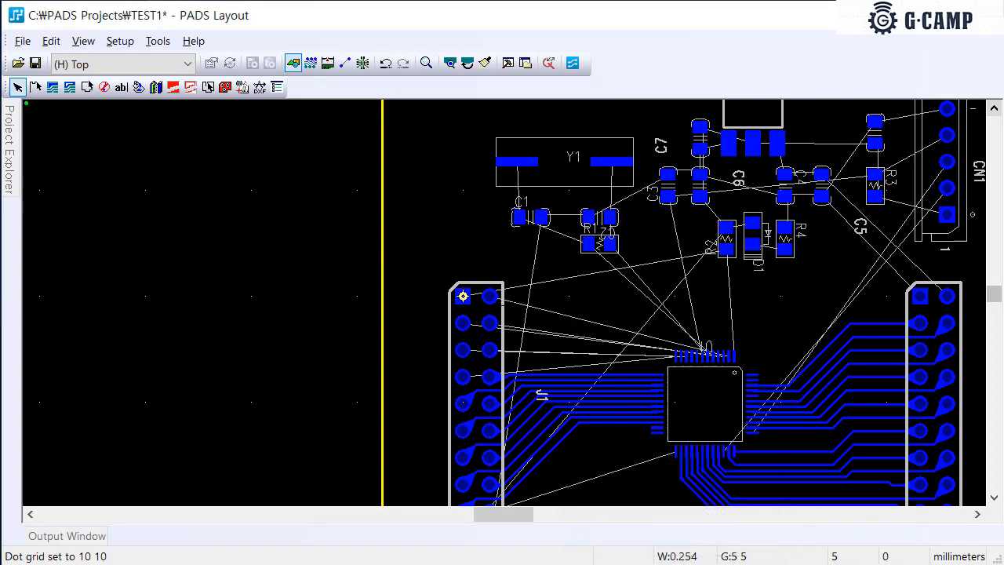
Set the display dot grid to 1 mm with the modeless gd command
type("gd1")
key("Return")
scroll(461, 275, "up", 3)
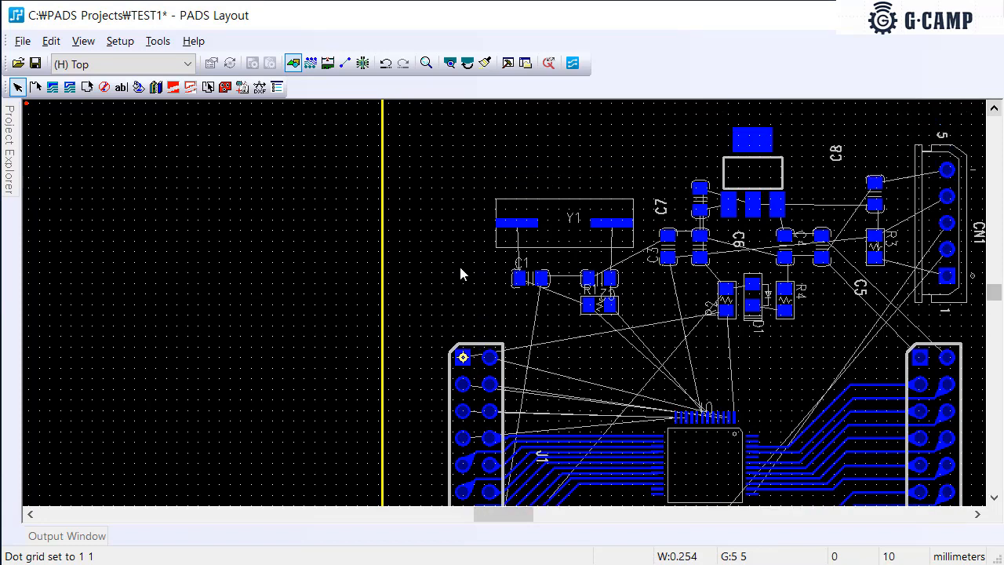
scroll(462, 275, "down", 3)
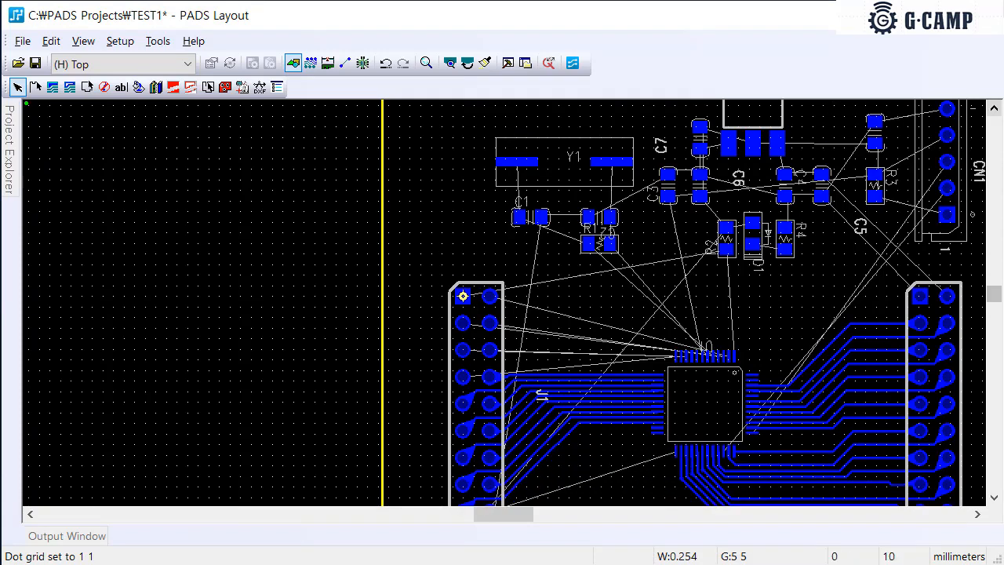
scroll(541, 252, "down", 1, "ctrl")
scroll(315, 142, "up", 1, "ctrl")
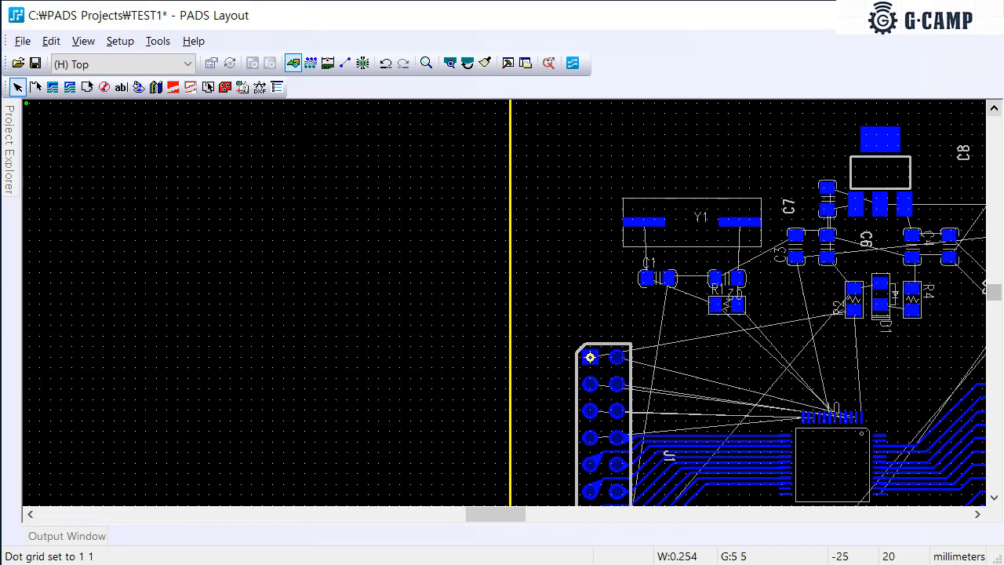
left_click(158, 42)
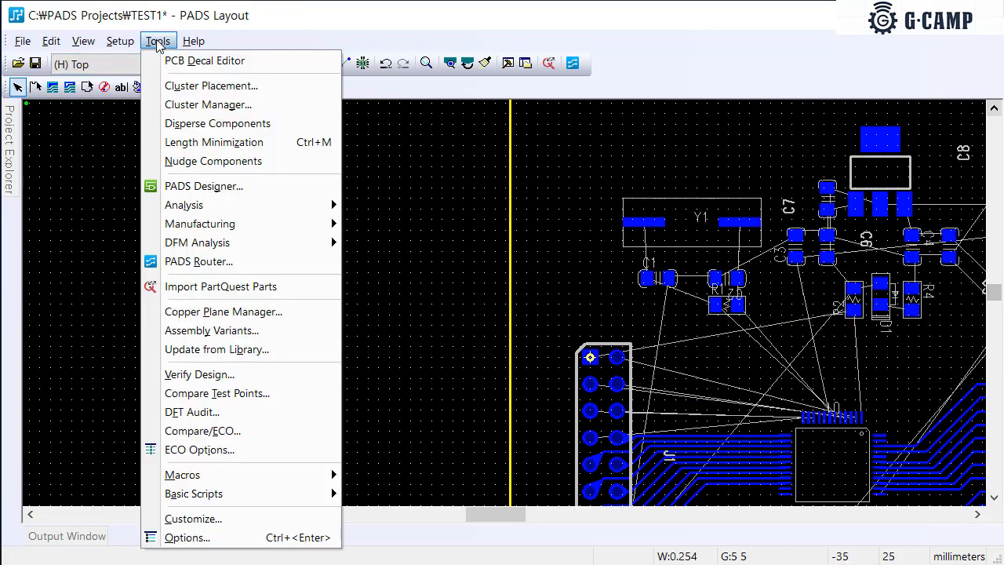
mouse_move(128, 42)
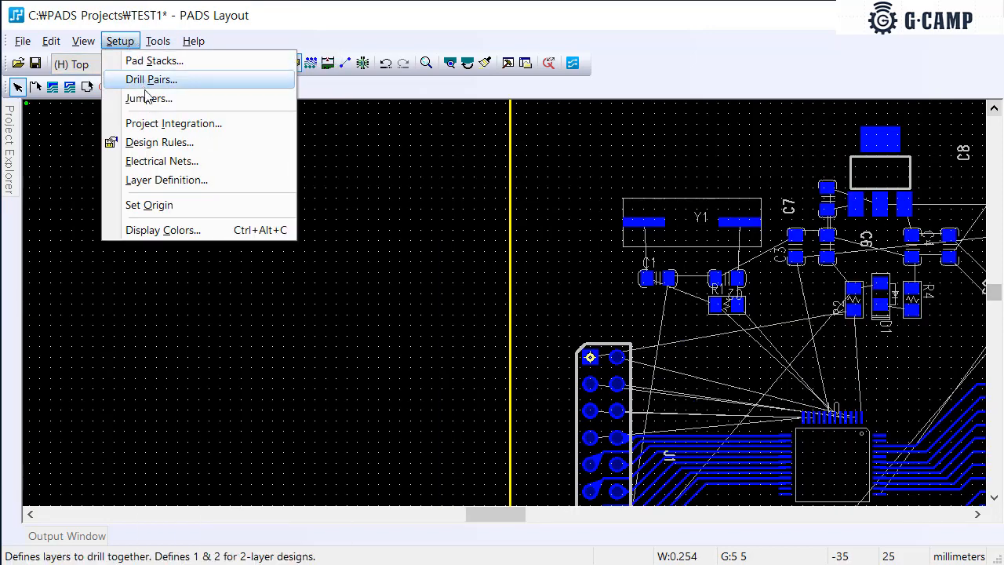
left_click(167, 160)
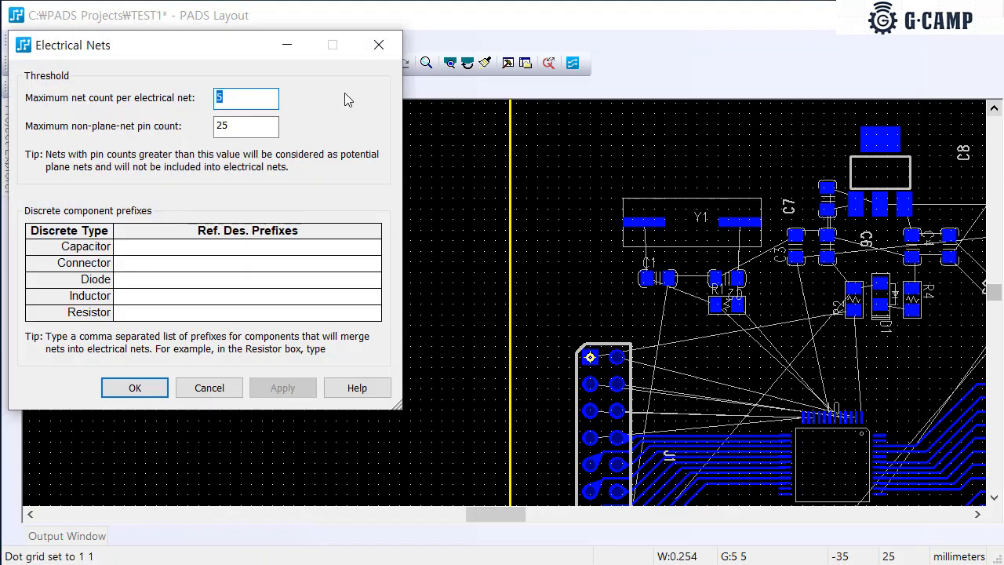
left_click(385, 40)
Add the GND net to the net view list and apply a pale green colour to it
left_click(84, 41)
left_click(102, 199)
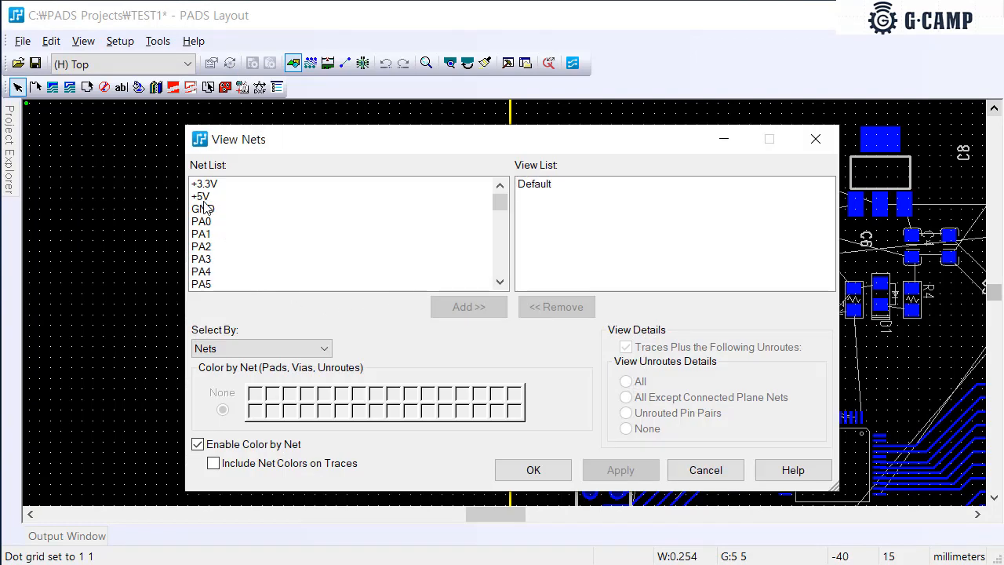
double_click(204, 209)
left_click(530, 196)
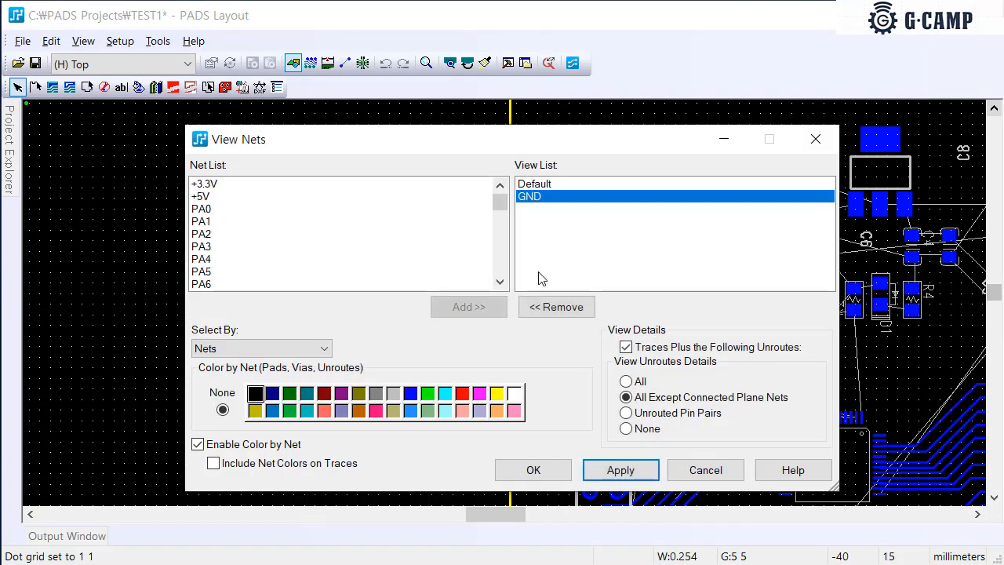
left_click(479, 411)
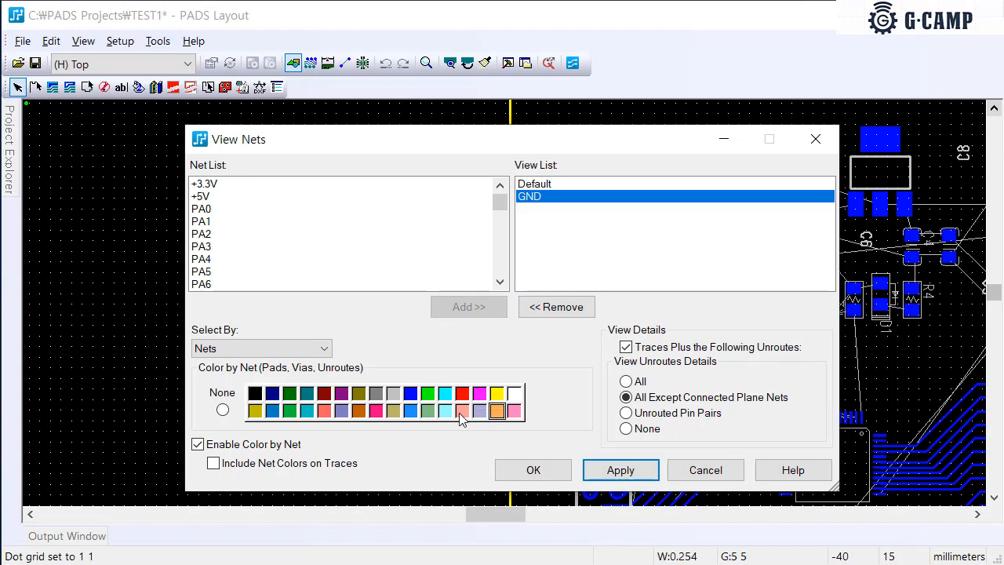
left_click(428, 413)
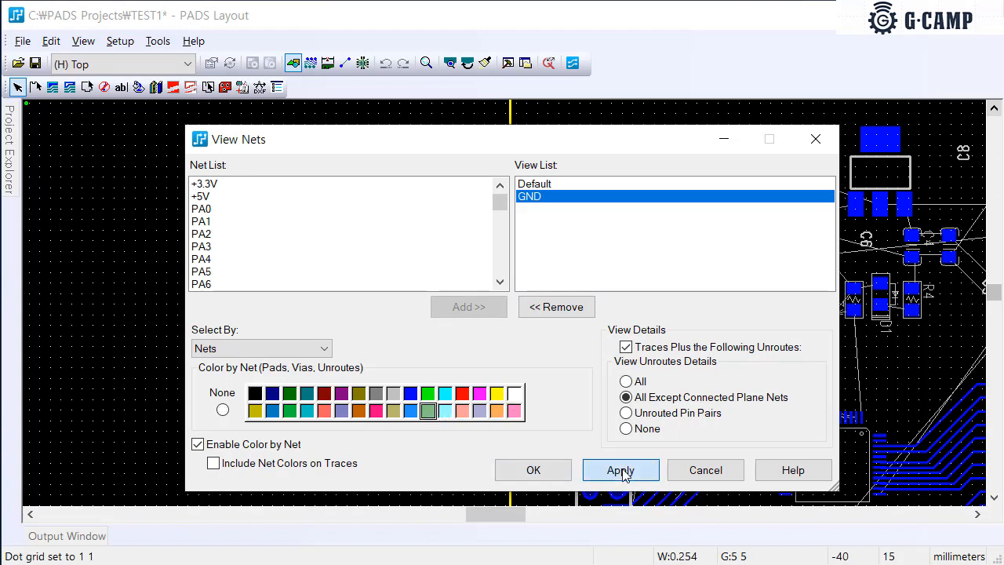
left_click(619, 469)
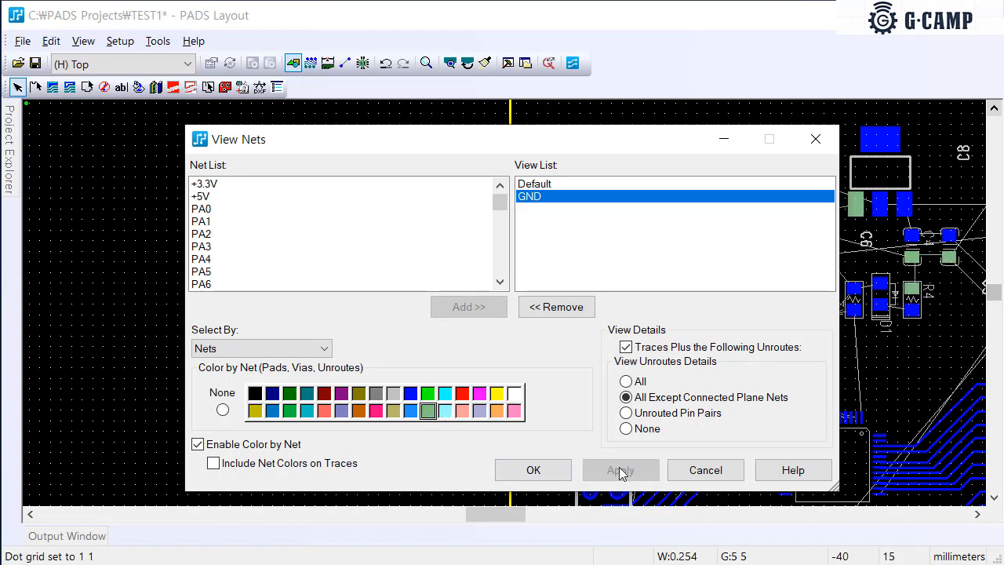
Add the +5V and +3.3V nets to the net view list and apply red to +5V
double_click(214, 198)
double_click(209, 185)
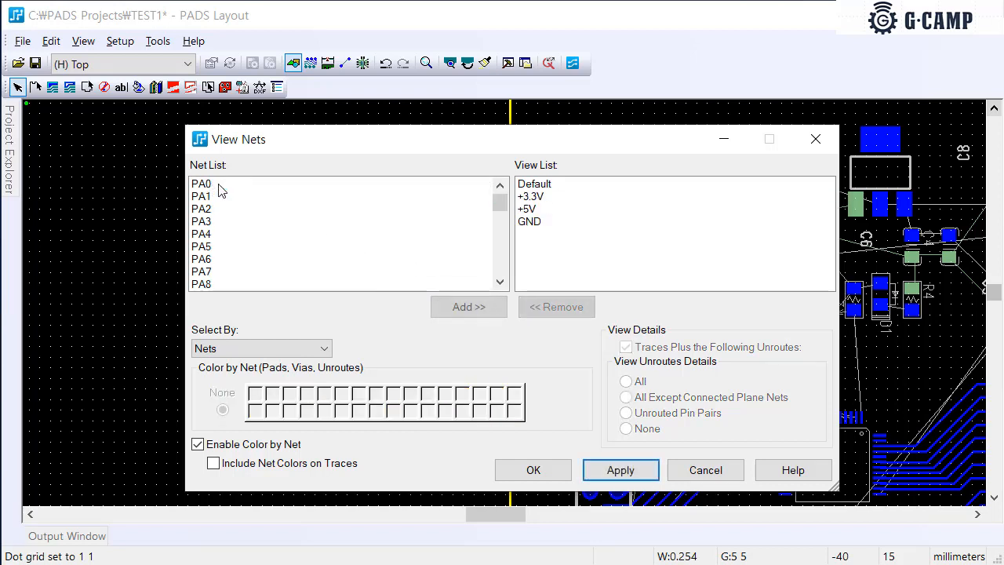
left_click(527, 209)
left_click(462, 393)
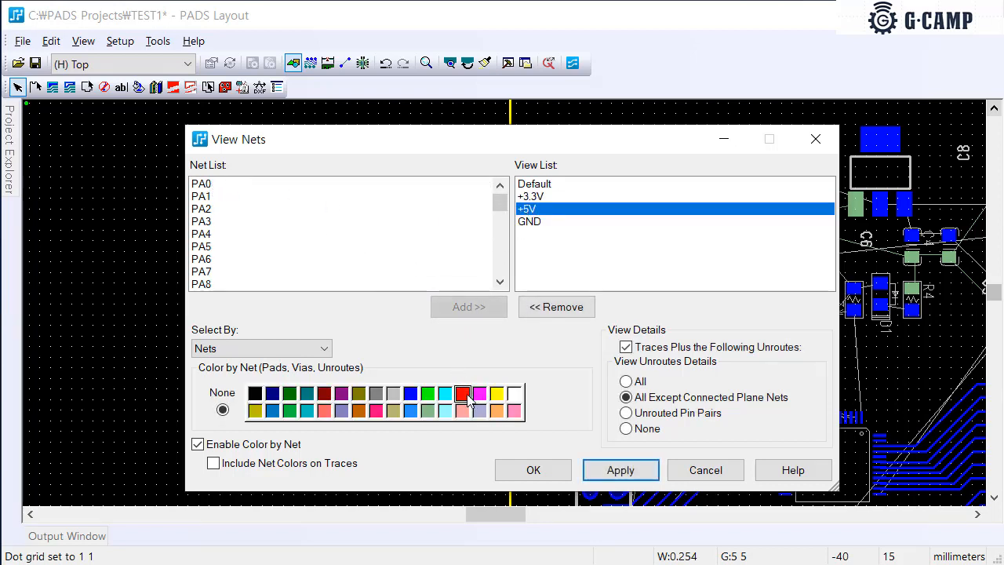
left_click(613, 471)
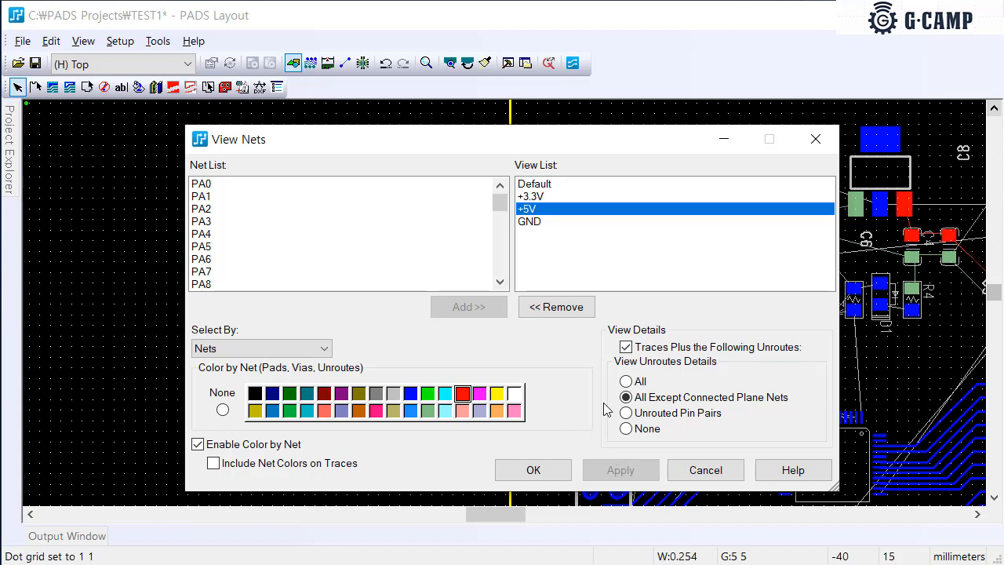
Colour the +3.3V net magenta and accept the net view settings
left_click(532, 196)
left_click(479, 393)
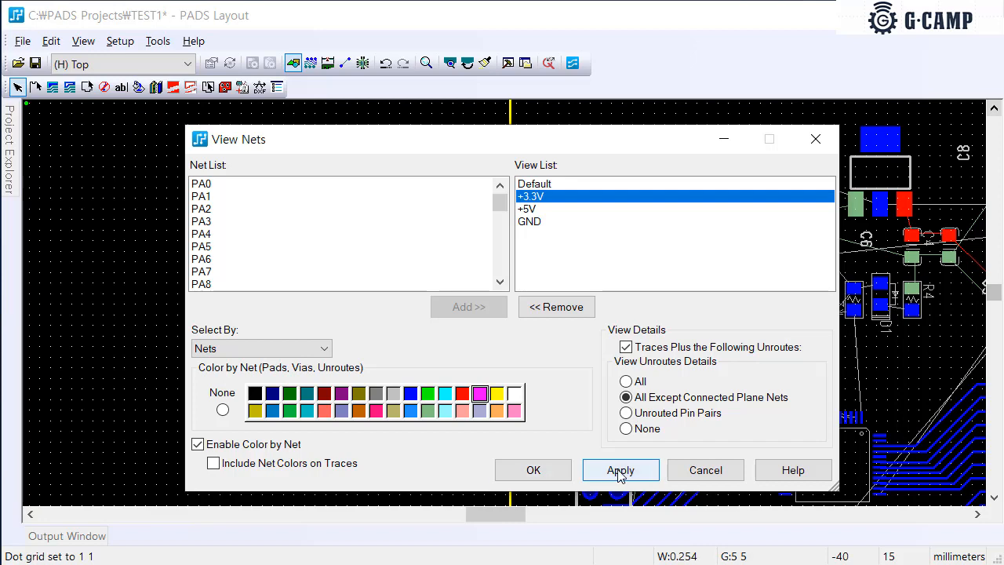
left_click(610, 472)
left_click(560, 473)
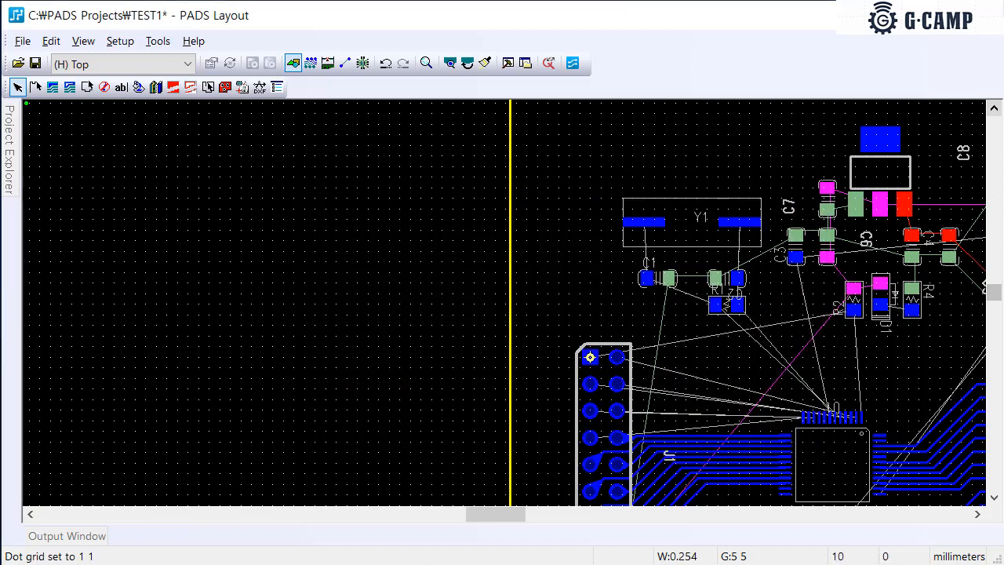
Restrict selection to components, set the design grid to 0.5 mm and move capacitor C3 next to R1 at 21.5, 7.5
middle_click(831, 309)
scroll(743, 306, "down", 4)
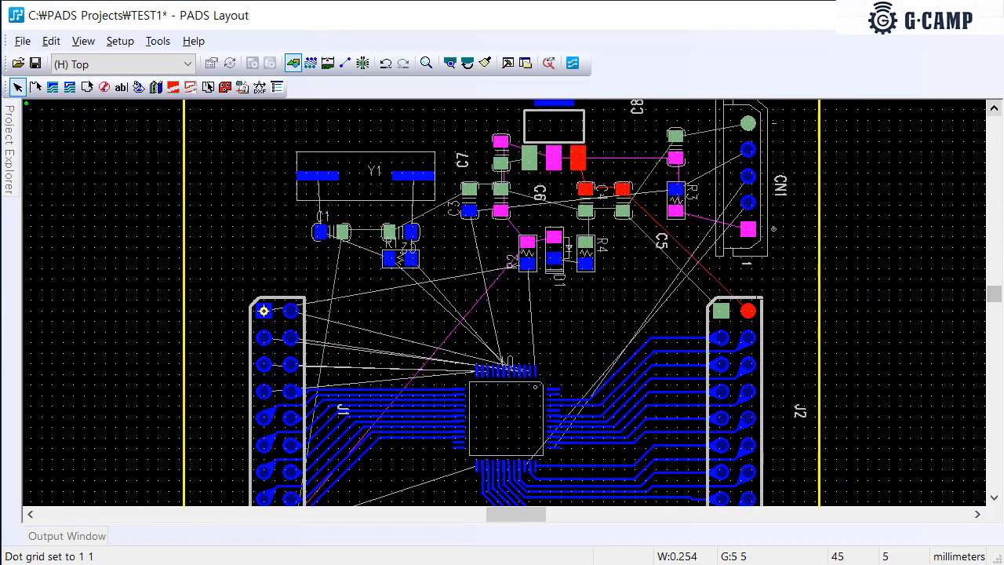
scroll(502, 303, "up", 3)
right_click(487, 195)
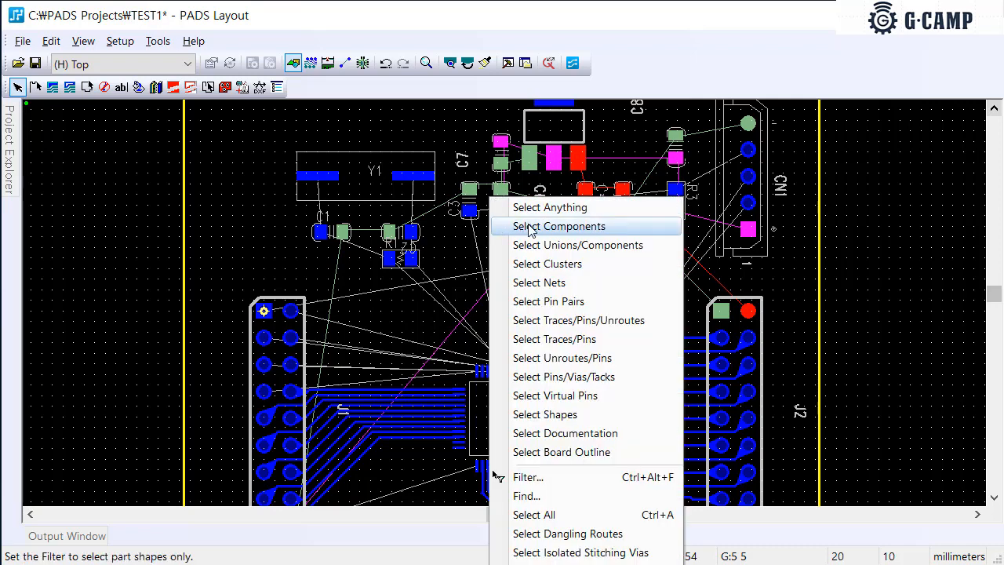
left_click(527, 226)
left_click_drag(470, 200, 422, 257)
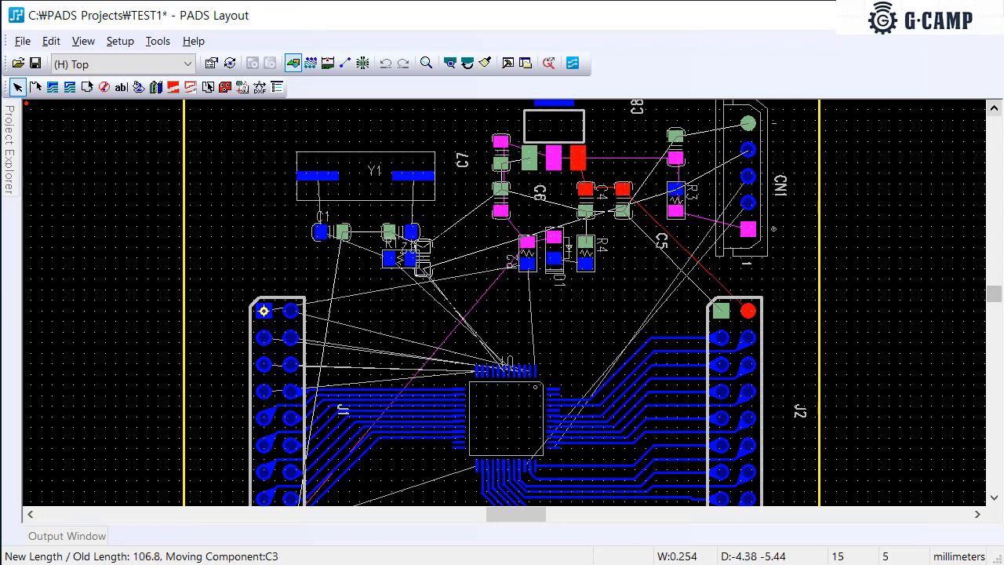
type("g0")
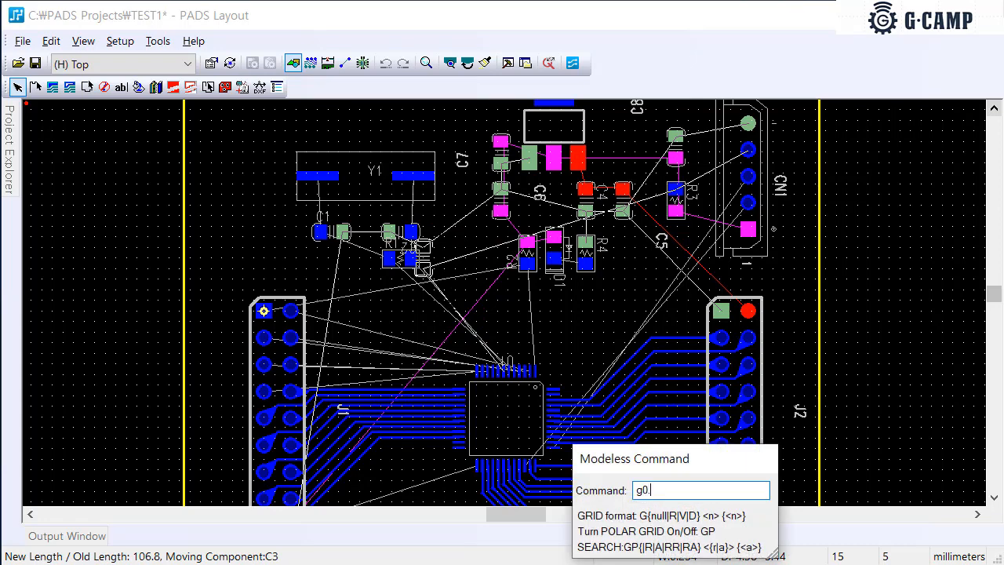
type(".5")
key("Return")
left_click_drag(422, 258, 444, 246)
left_click(444, 242)
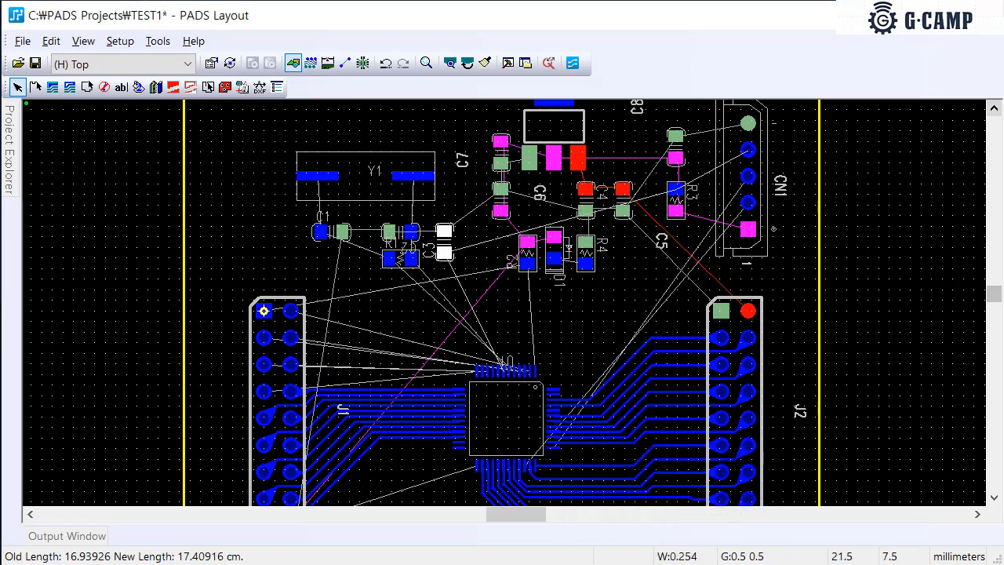
Line up C6, C7, R2, D1, R4, C4 and C5 in a compact row between C3 and R3
left_click_drag(500, 199, 465, 158)
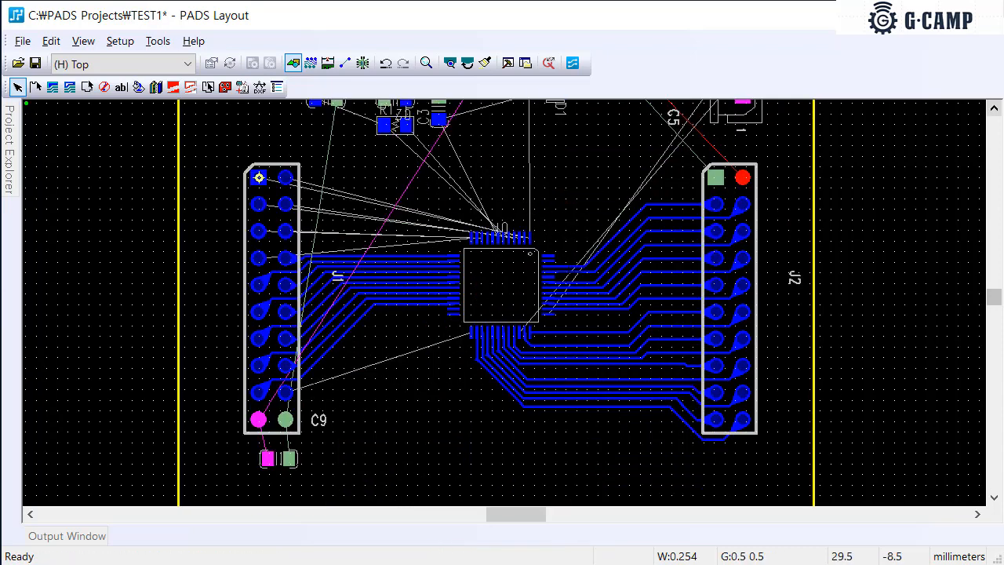
scroll(605, 273, "up", 3)
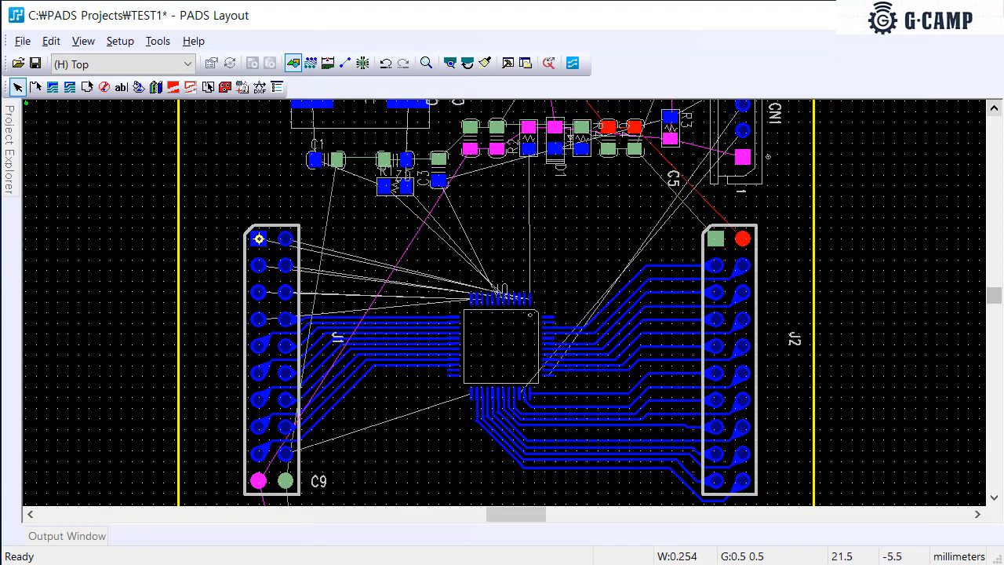
scroll(512, 361, "up", 2)
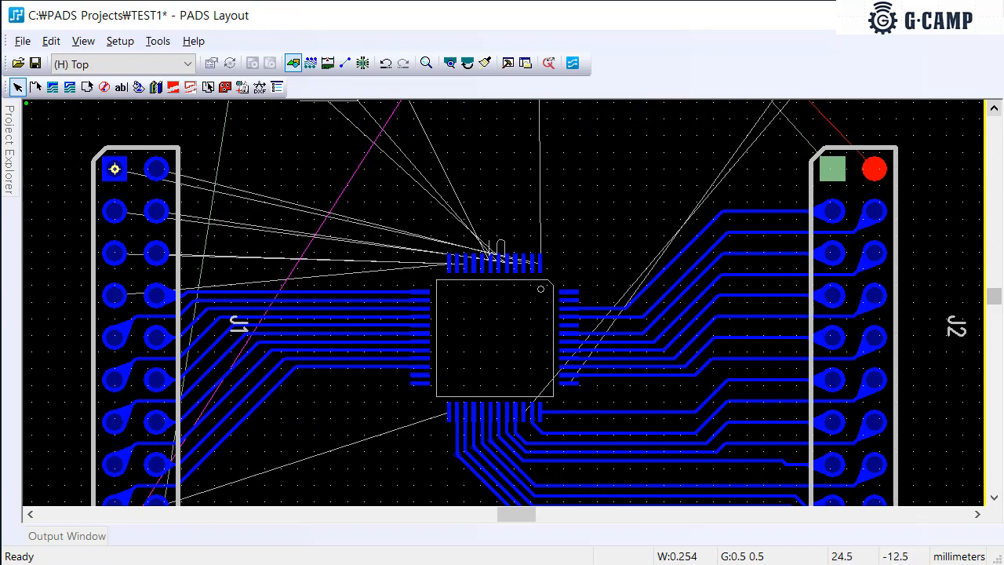
scroll(545, 408, "down", 4)
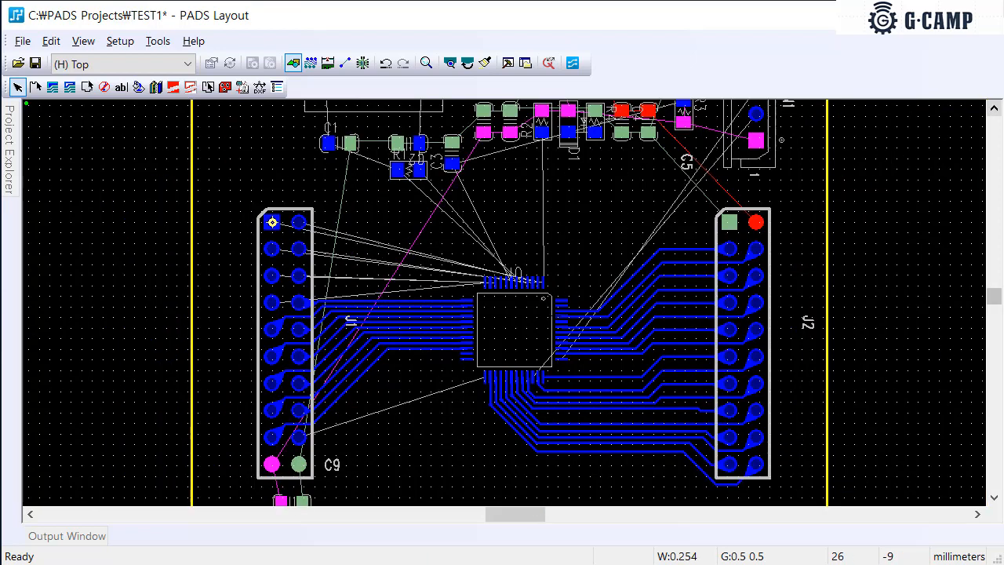
scroll(468, 274, "down", 1)
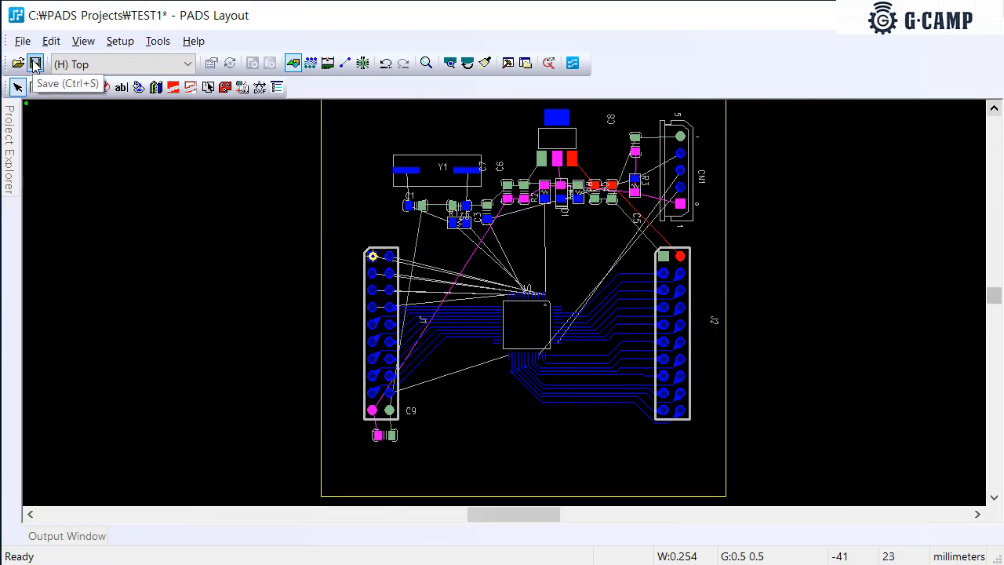